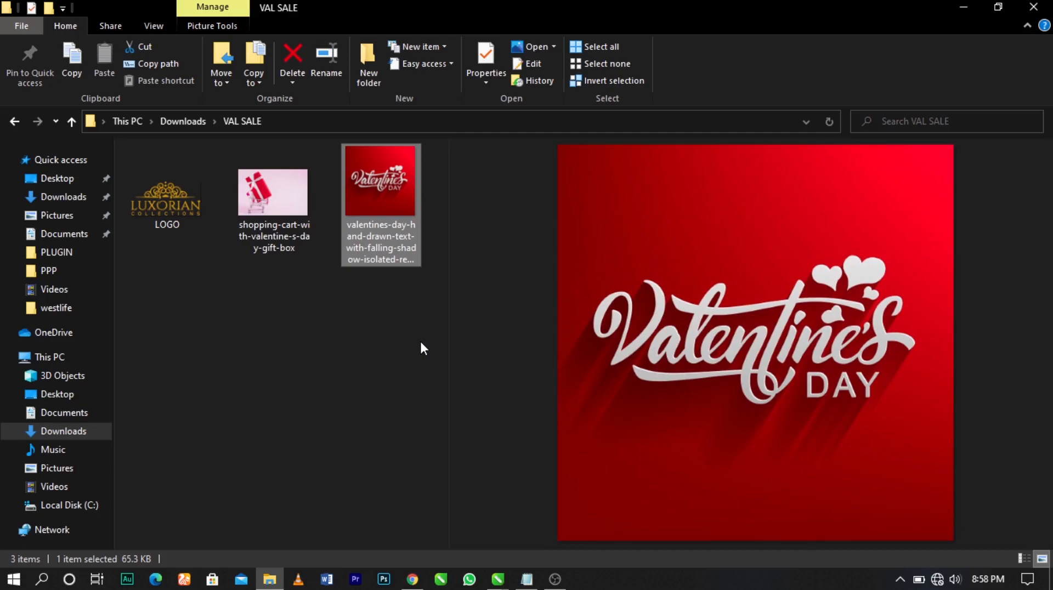
# Step: Switch to the blank document in CorelDRAW and set its page width and height to 5 inches each
pyautogui.hotkey('alt', 'Tab')
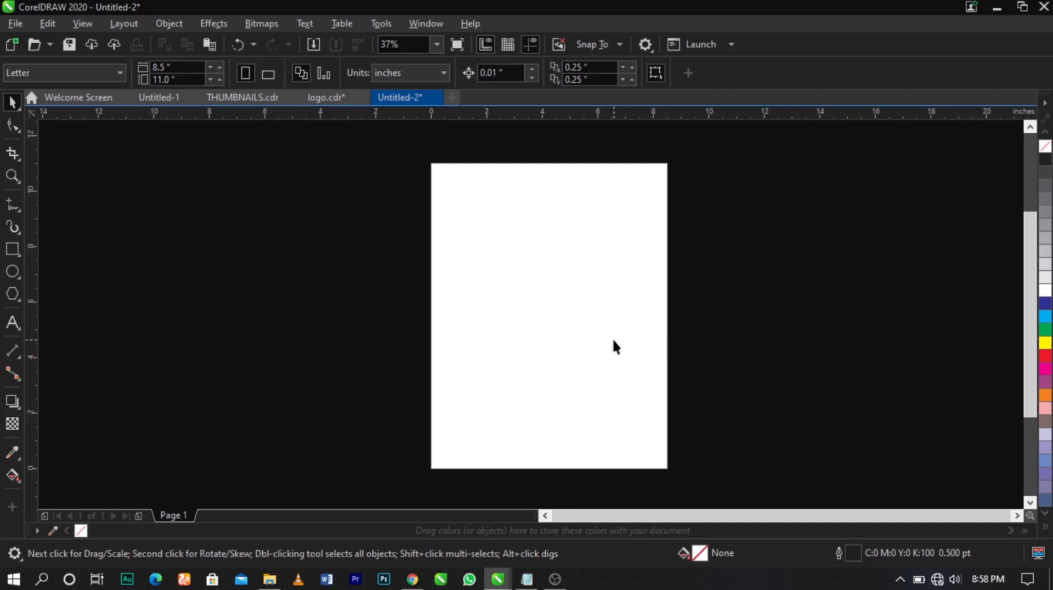
pyautogui.click(165, 66)
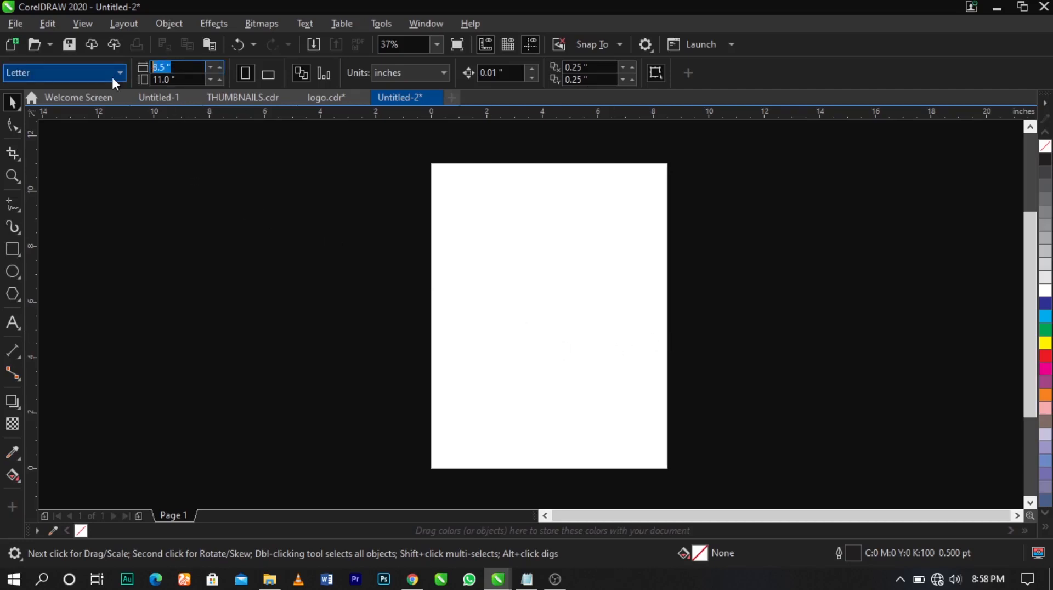
pyautogui.write('5')
pyautogui.press('Tab')
pyautogui.write('5')
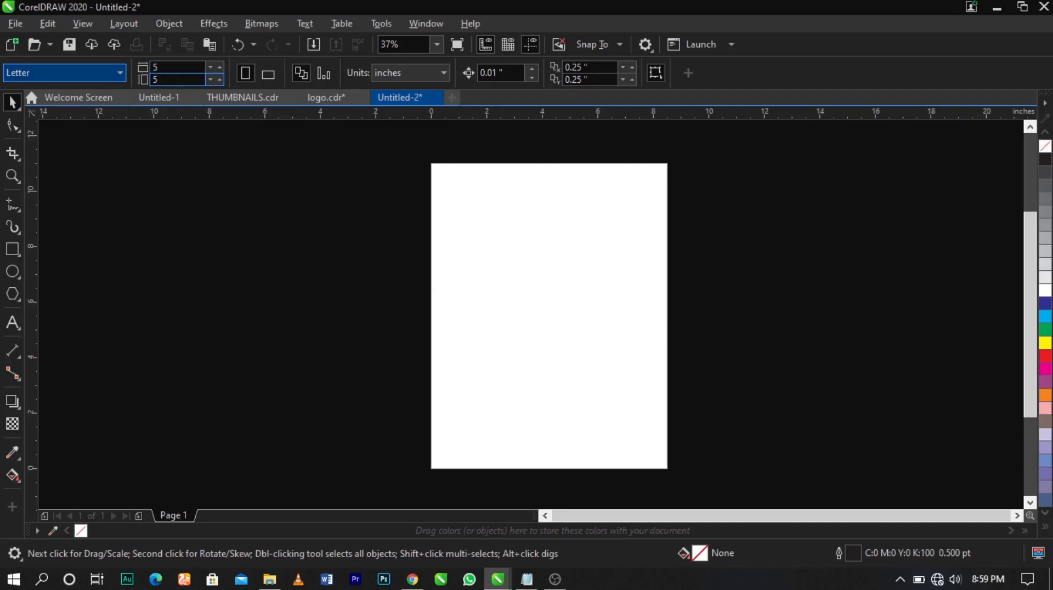
# Step: Choose inches as the document unit, re-enter 5 by 5 inches as the page size, and fit the page in view
pyautogui.click(408, 76)
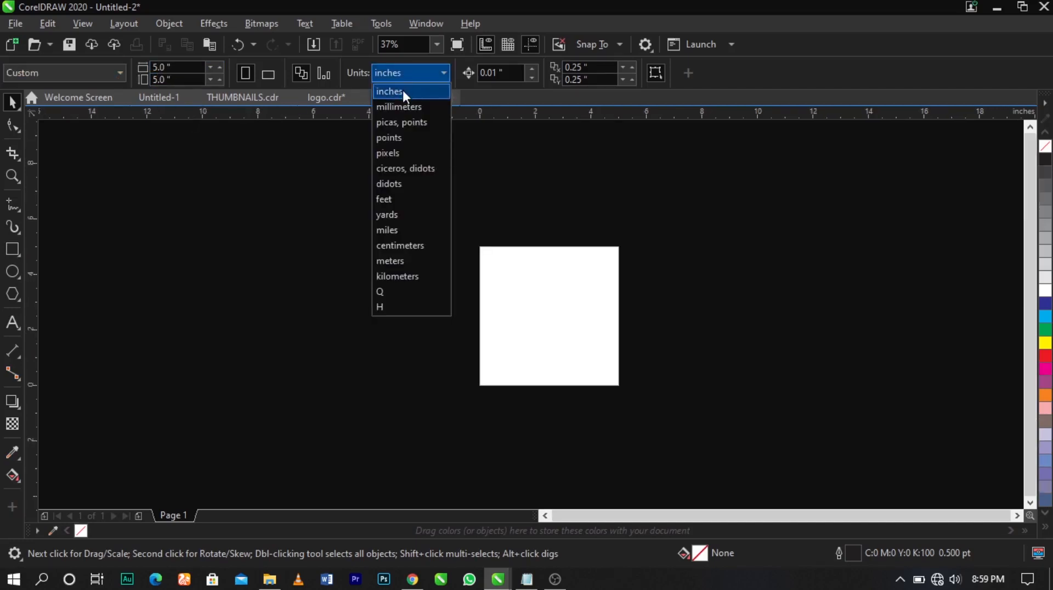
pyautogui.click(403, 89)
pyautogui.click(162, 67)
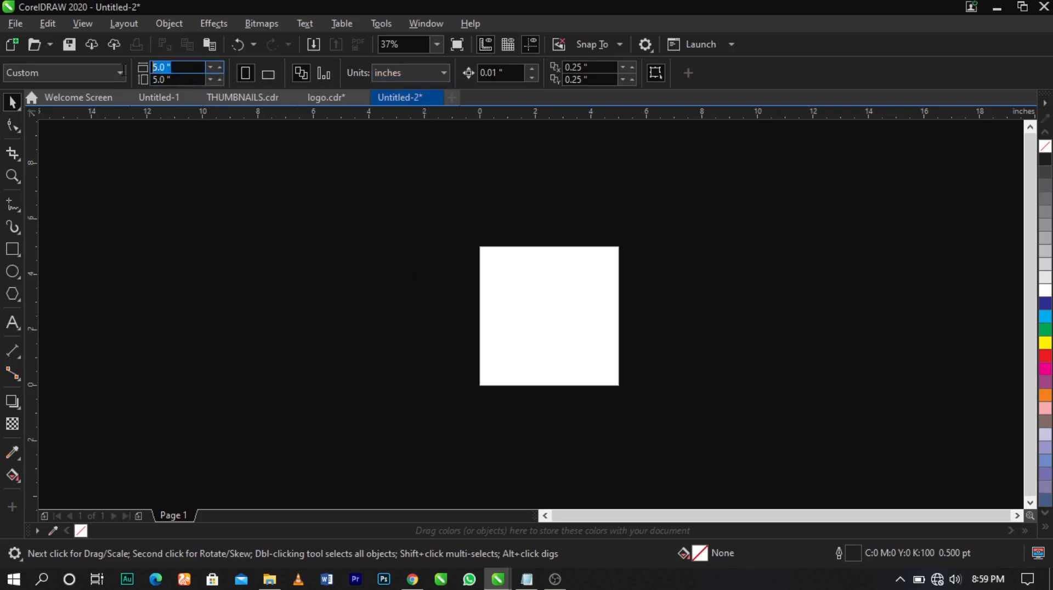
pyautogui.write('5')
pyautogui.press('Tab')
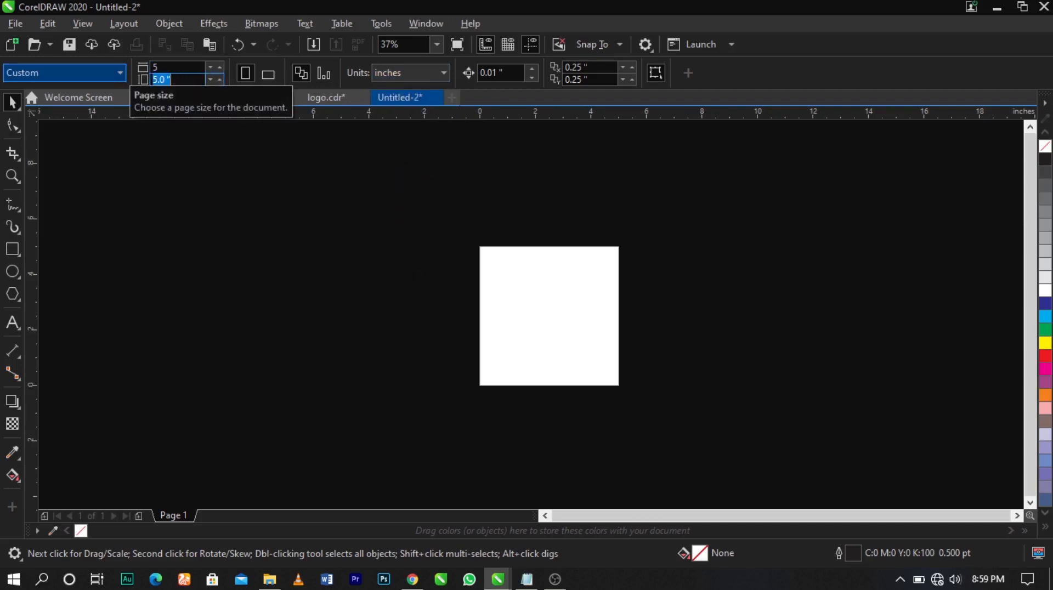
pyautogui.write('5')
pyautogui.press('Return')
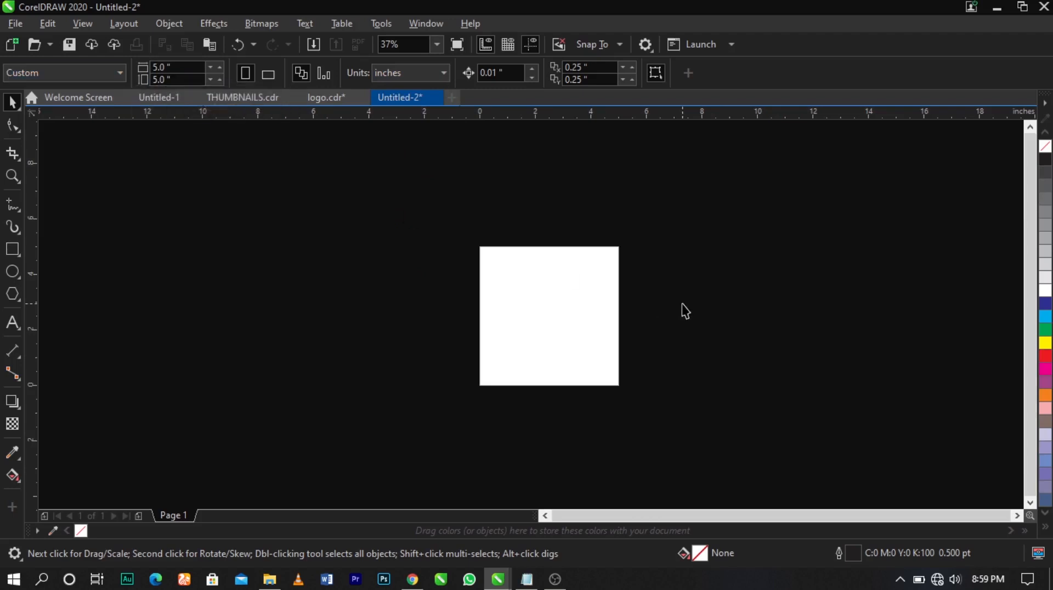
pyautogui.hotkey('shift', 'F4')
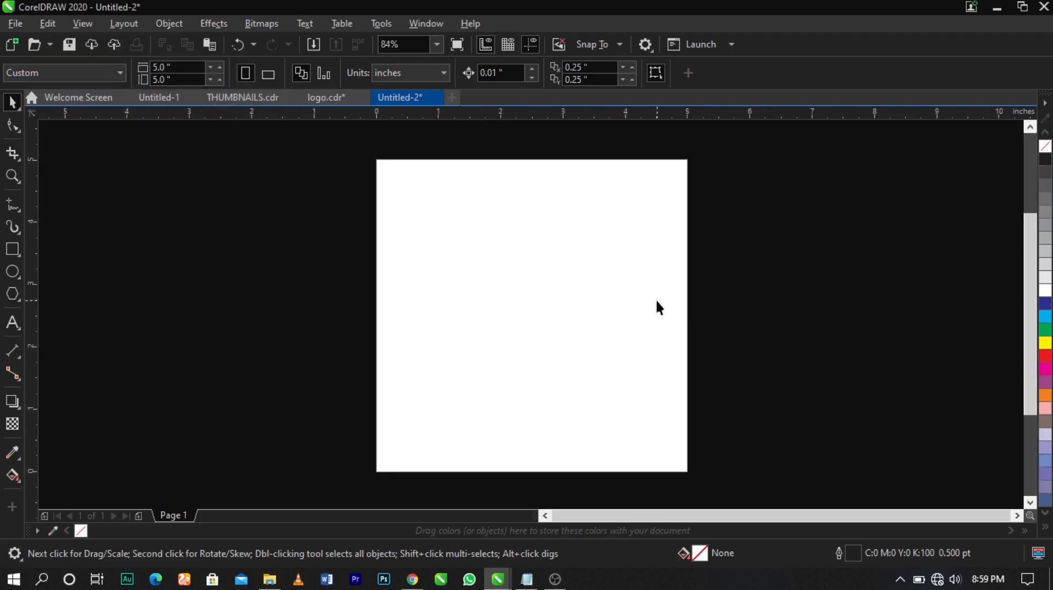
pyautogui.rightClick(284, 209)
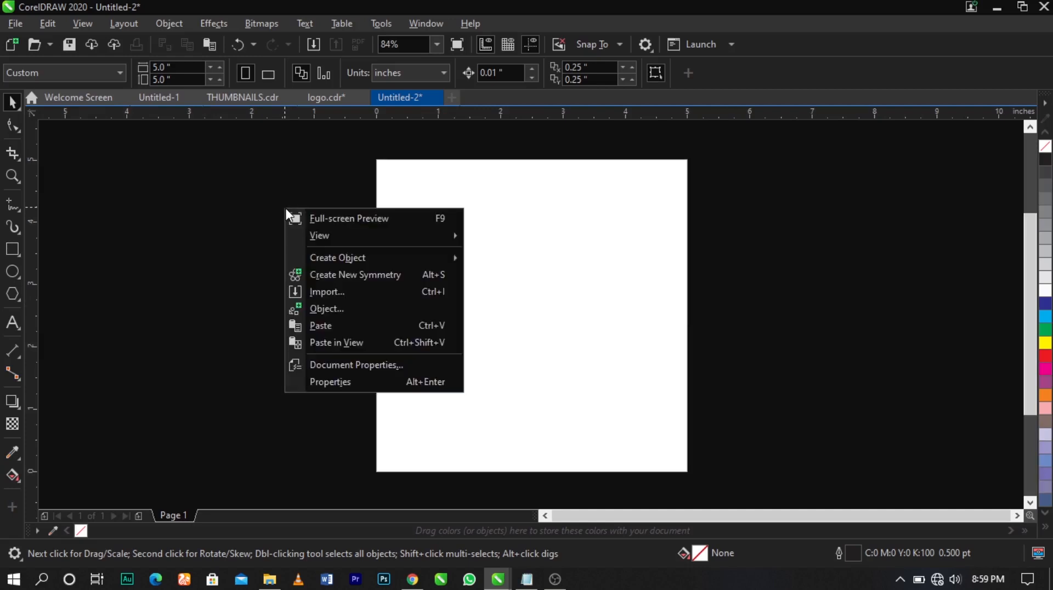
pyautogui.click(259, 259)
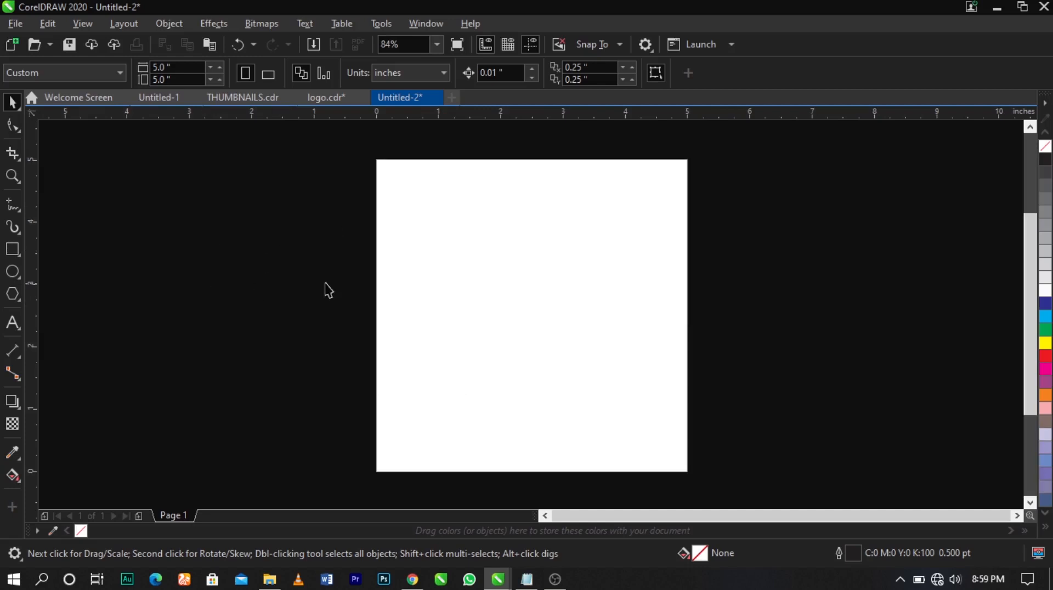
pyautogui.rightClick(288, 252)
pyautogui.click(594, 266)
# Step: Import the logo, shopping-cart gift photo and Valentine's Day text image from Downloads > VAL SALE and place all three in the drawing
pyautogui.click(16, 24)
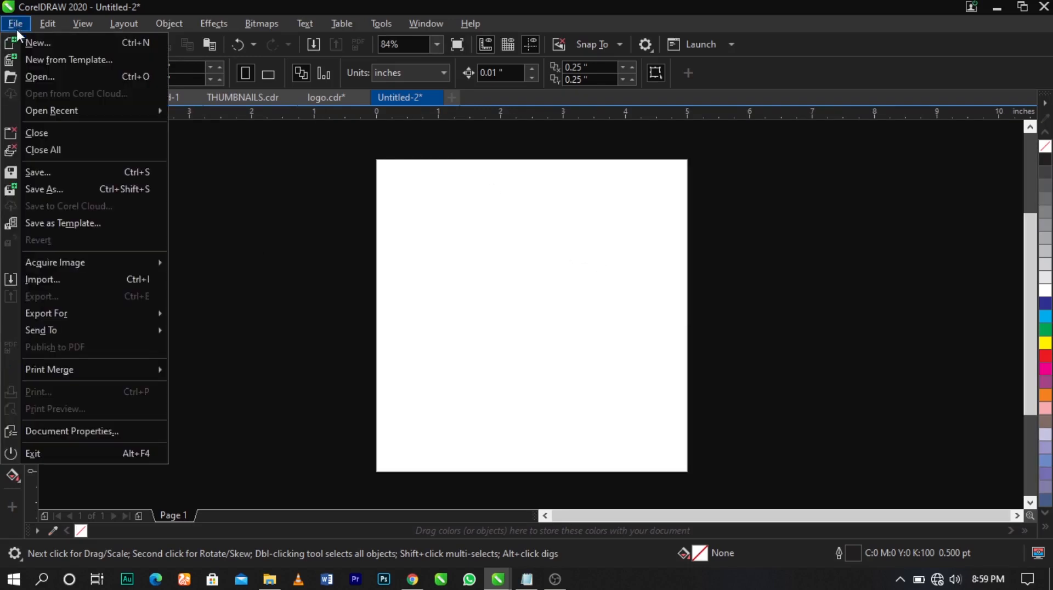
pyautogui.click(71, 280)
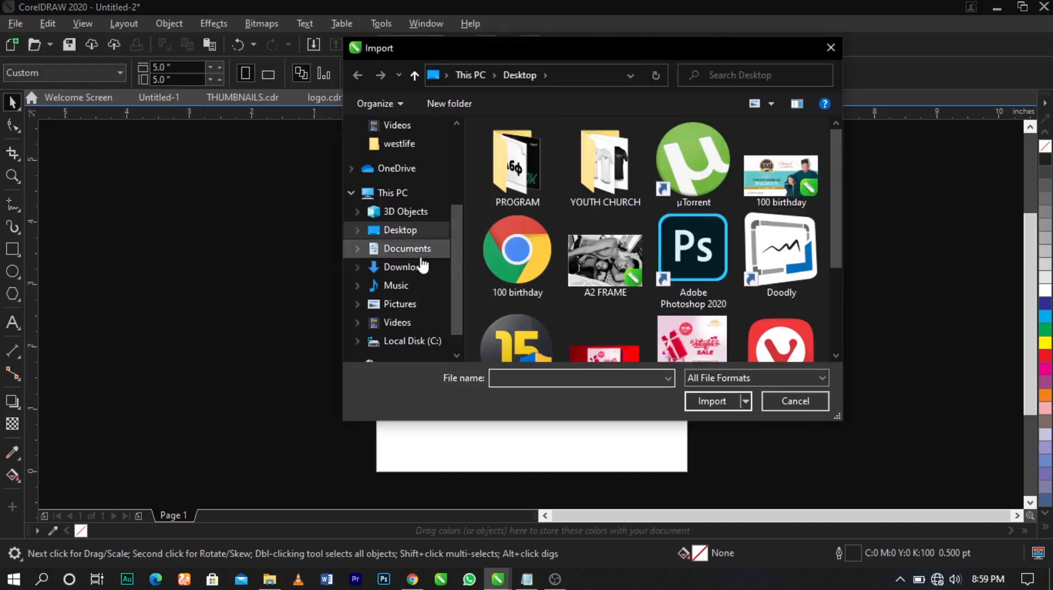
pyautogui.click(402, 268)
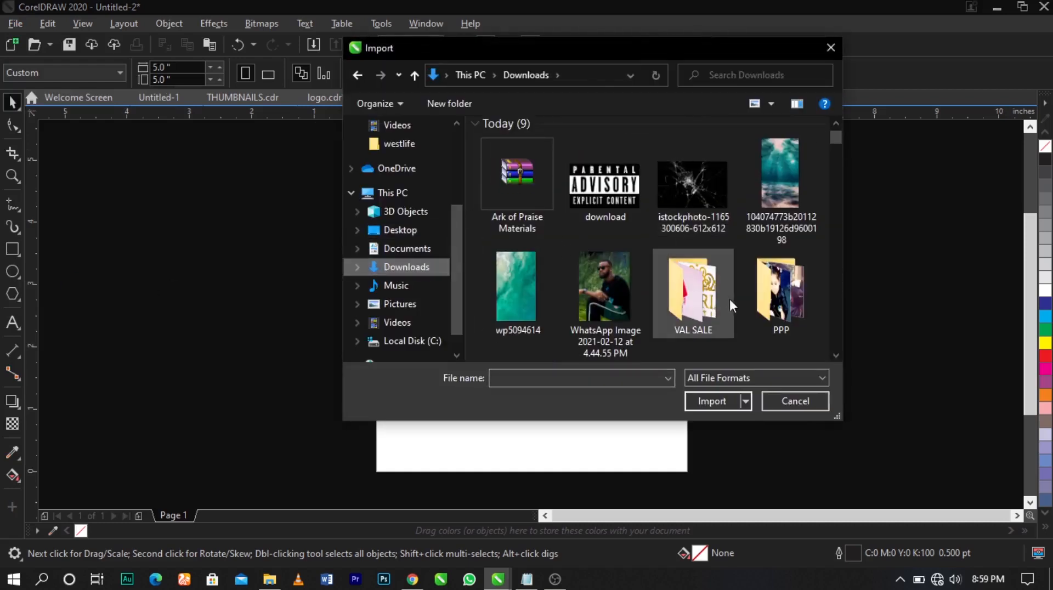
pyautogui.click(715, 309)
pyautogui.doubleClick(715, 310)
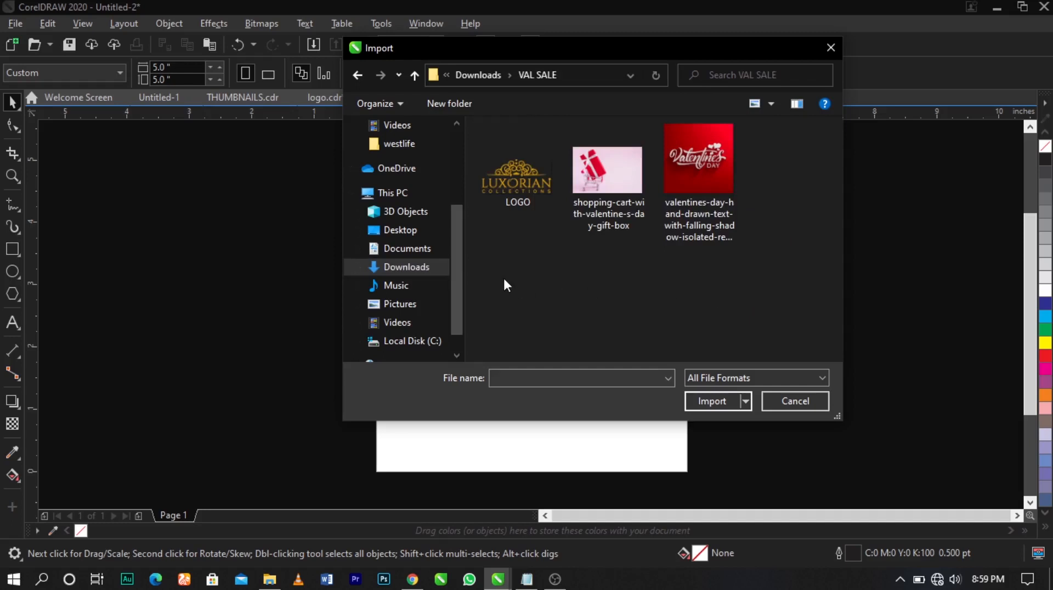
pyautogui.moveTo(525, 270); pyautogui.dragTo(737, 136)
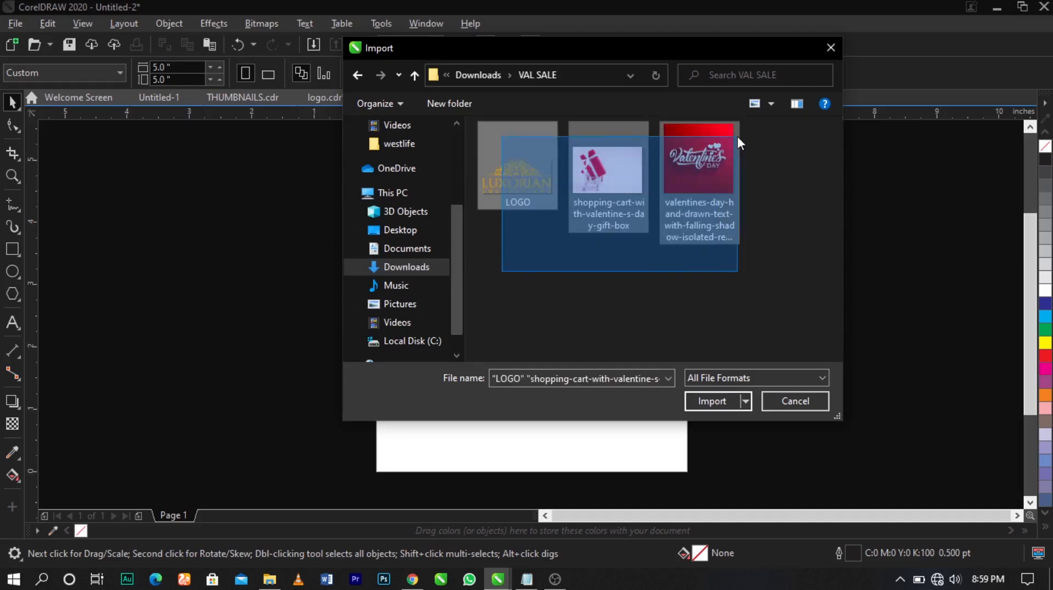
pyautogui.click(702, 403)
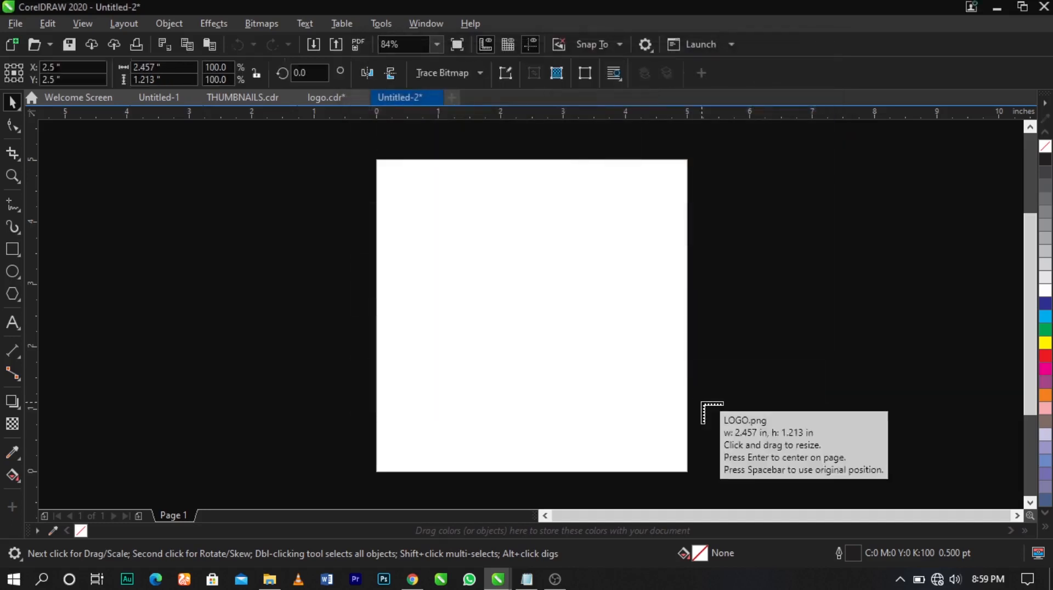
pyautogui.click(411, 223)
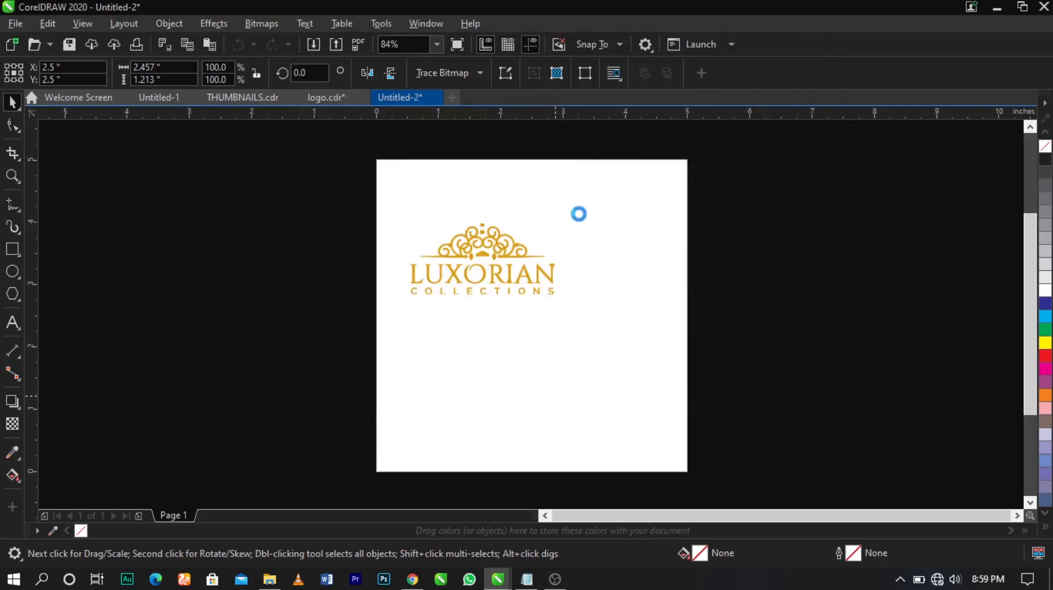
pyautogui.click(551, 230)
pyautogui.click(657, 209)
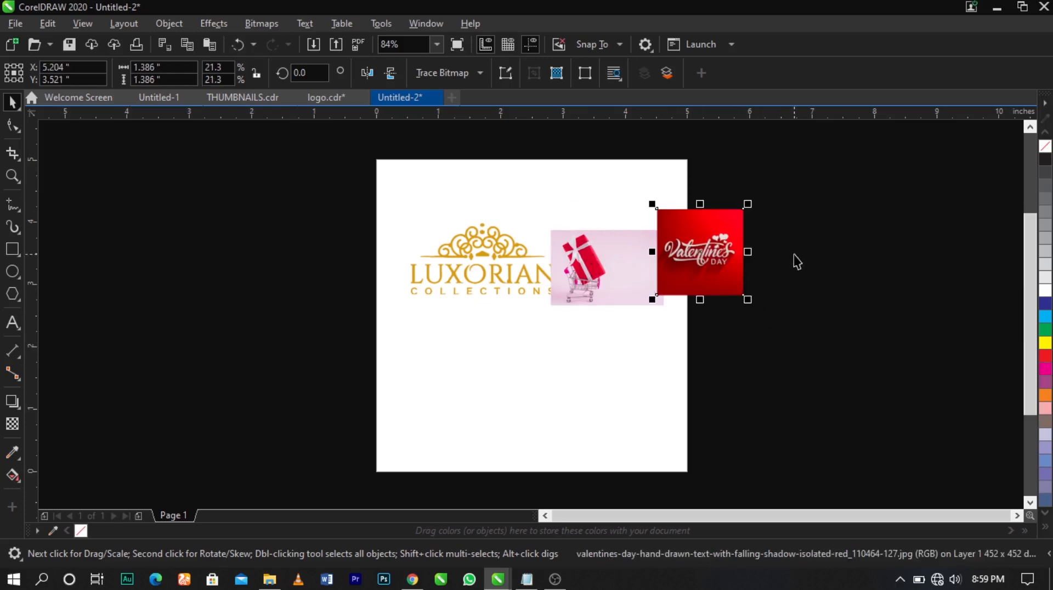
# Step: Move the three imported images off the page and spread them out in the empty area on its left side
pyautogui.click(543, 326)
pyautogui.hotkey('ctrl', 'a')
pyautogui.moveTo(463, 294); pyautogui.dragTo(149, 277)
pyautogui.moveTo(378, 235); pyautogui.dragTo(118, 360)
pyautogui.moveTo(301, 255); pyautogui.dragTo(254, 355)
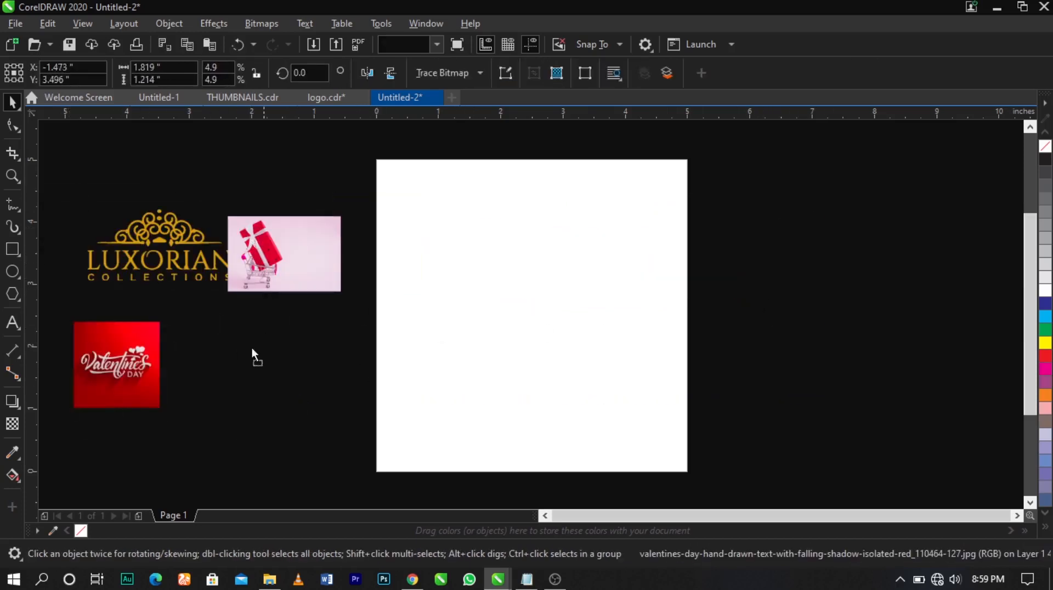
pyautogui.click(328, 337)
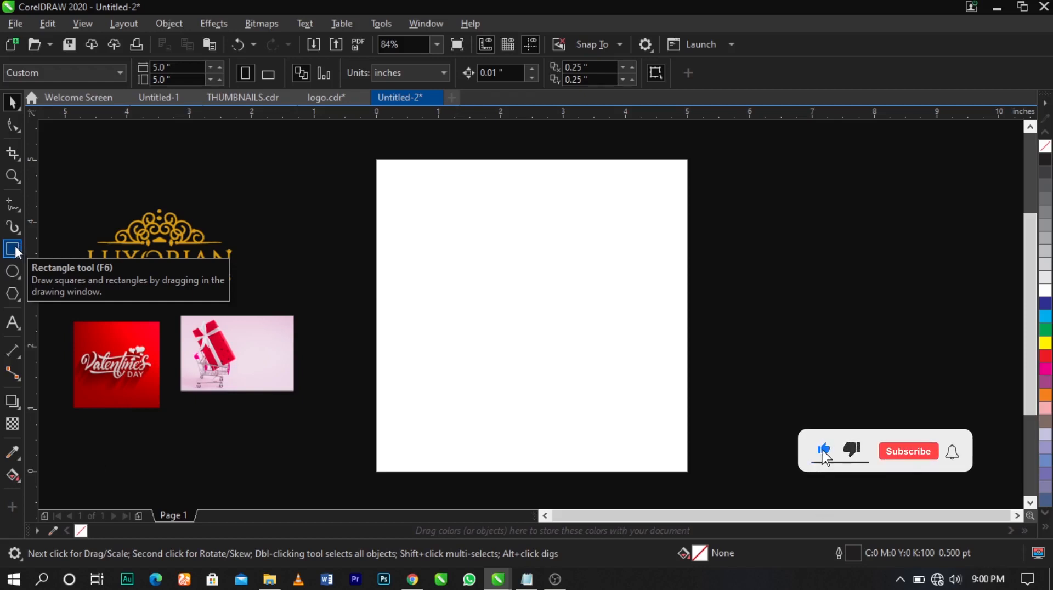
# Step: Create a 5 by 5 inch rectangle frame that exactly covers the page, leaving it unselected
pyautogui.doubleClick(14, 246)
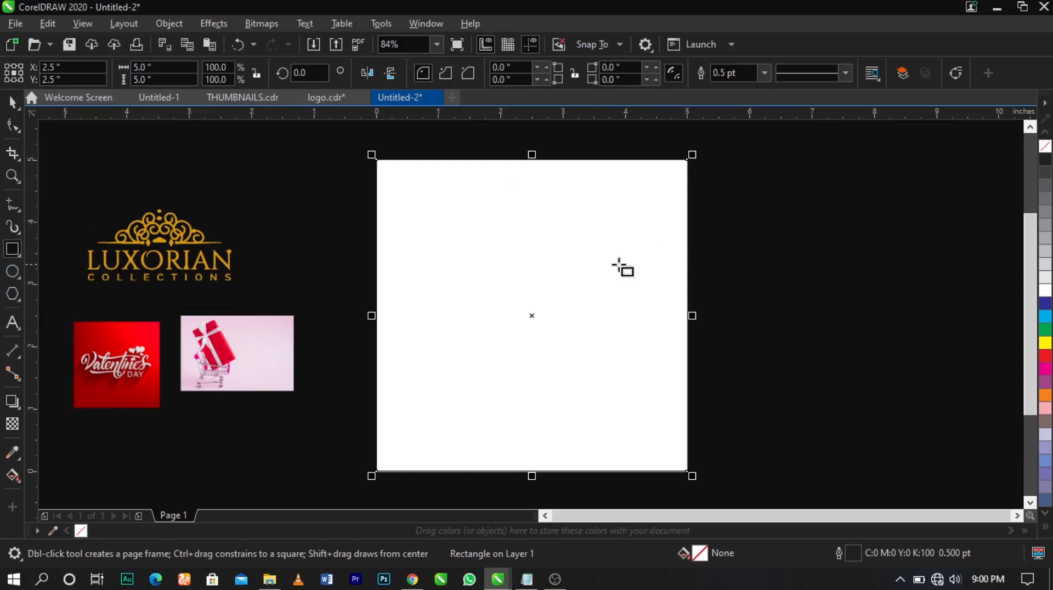
pyautogui.click(11, 109)
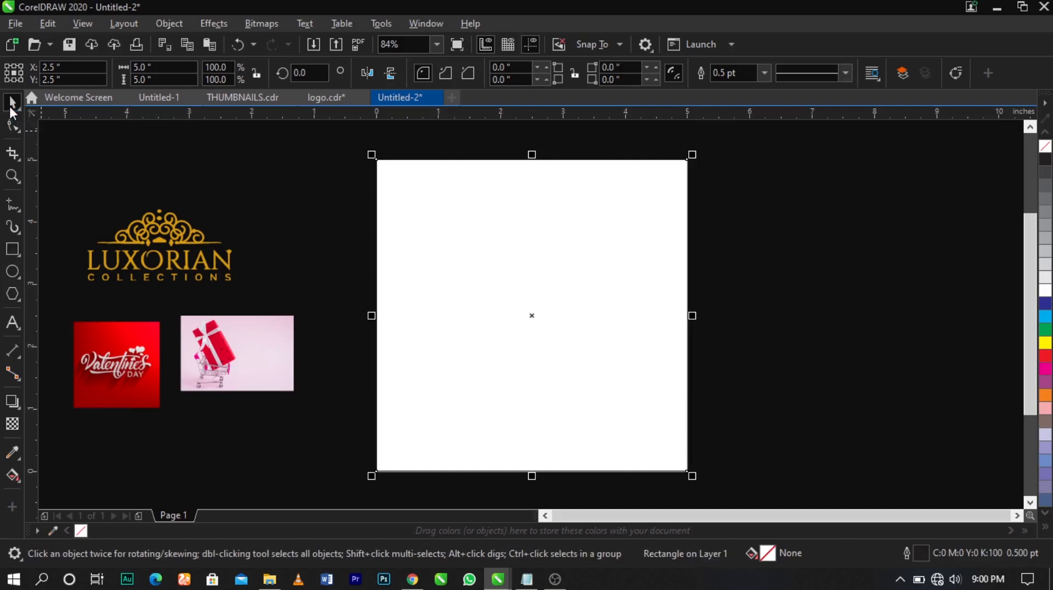
pyautogui.click(300, 162)
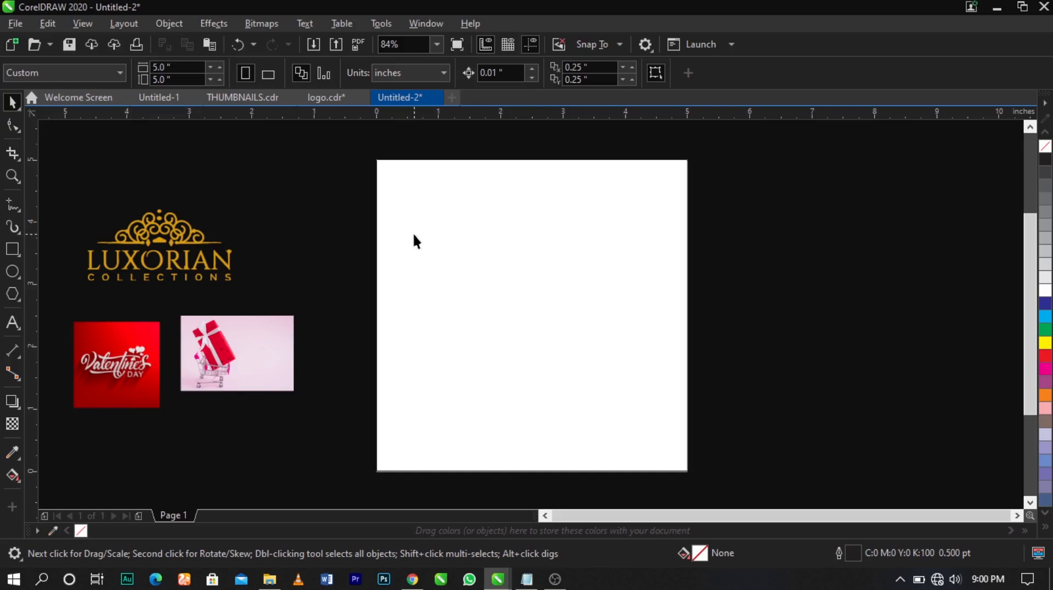
pyautogui.click(13, 250)
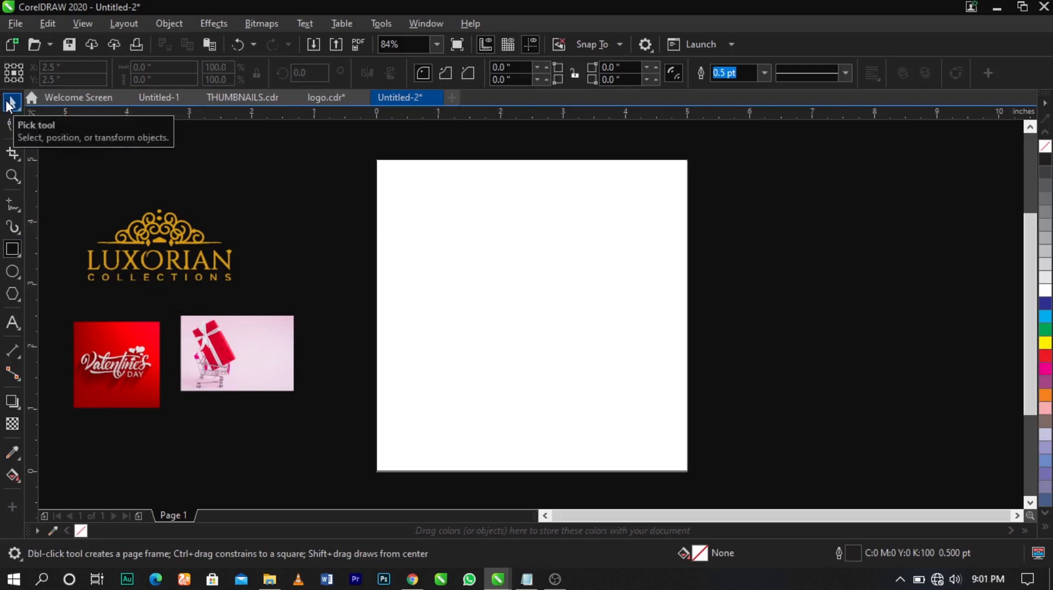
pyautogui.click(9, 105)
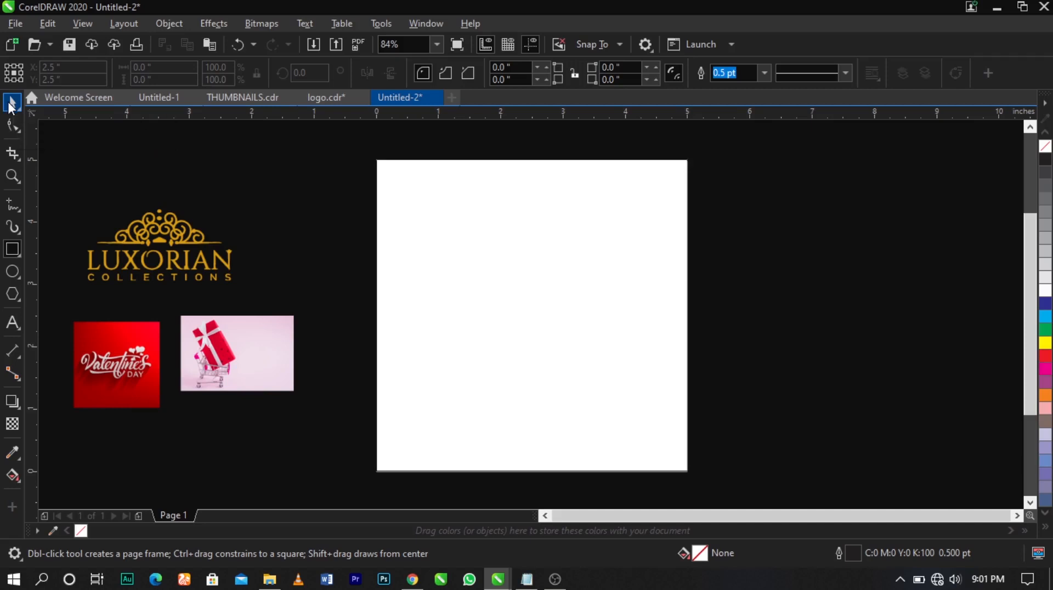
pyautogui.click(446, 216)
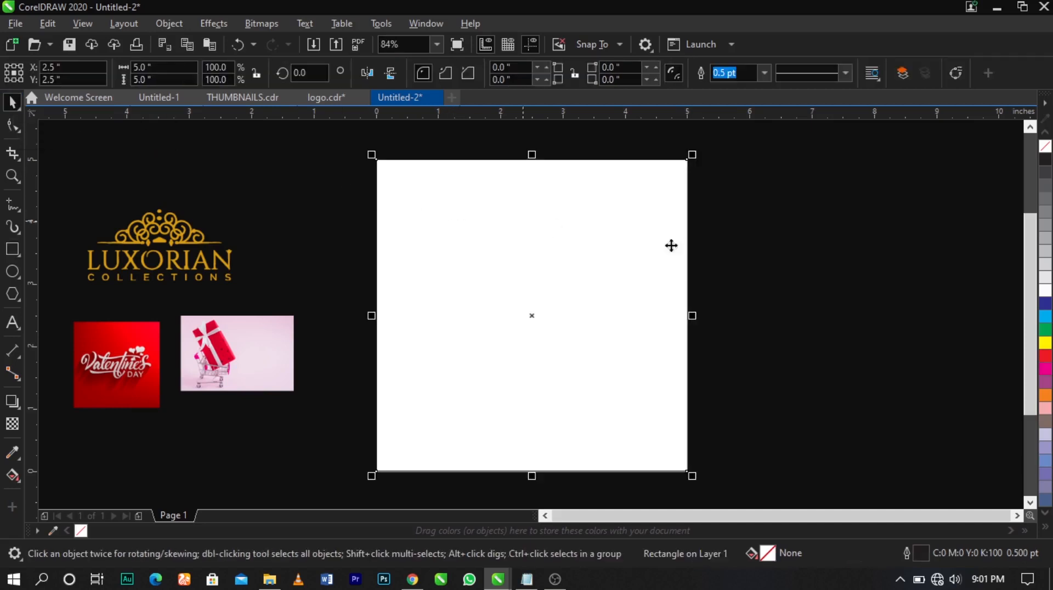
pyautogui.press('Escape')
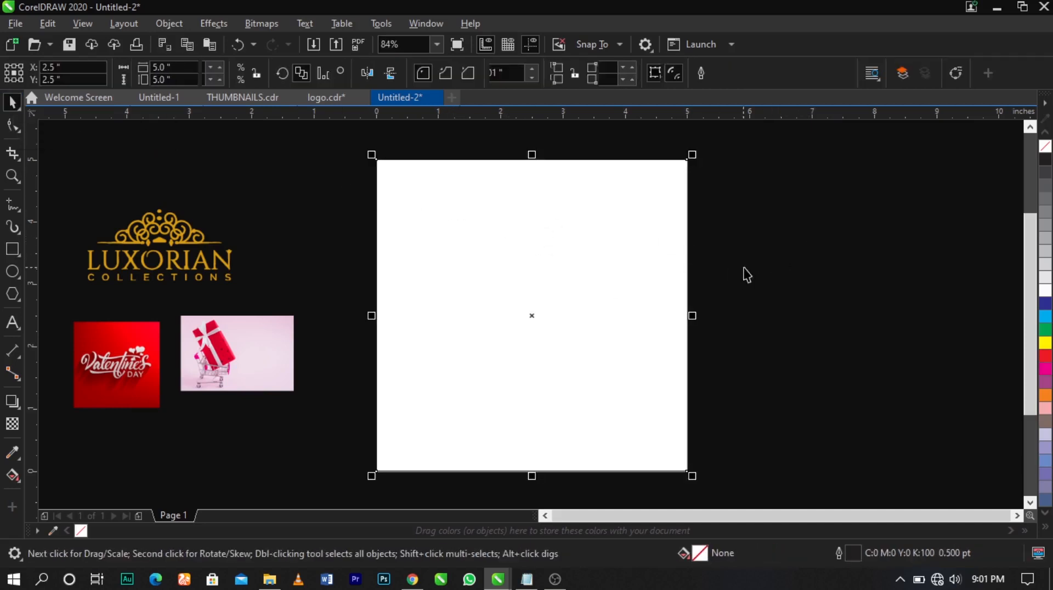
pyautogui.click(612, 267)
pyautogui.click(830, 294)
pyautogui.click(597, 277)
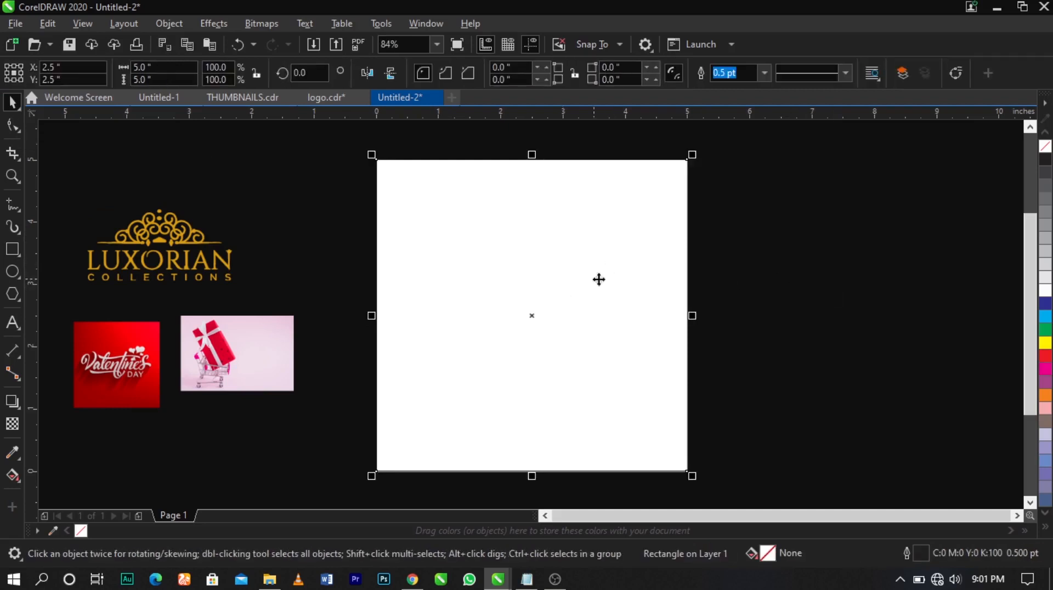
pyautogui.click(861, 294)
# Step: Enlarge the shopping-cart gift photo to about 5.97 by 3.99 inches and position it over the right part of the page, extending past its edge
pyautogui.click(270, 364)
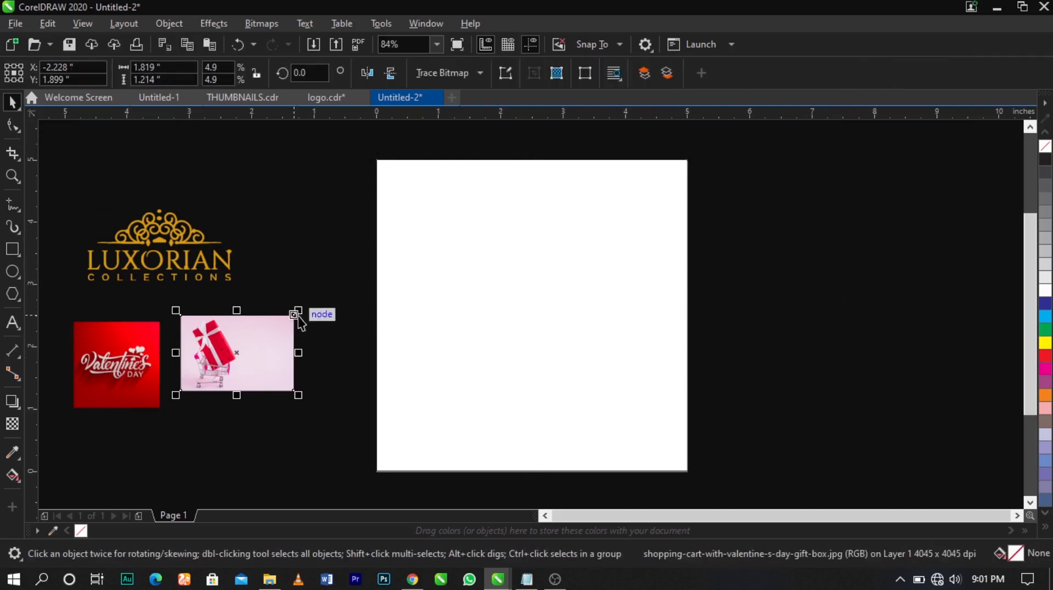
pyautogui.moveTo(268, 335); pyautogui.dragTo(811, 157)
pyautogui.moveTo(757, 203); pyautogui.dragTo(675, 255)
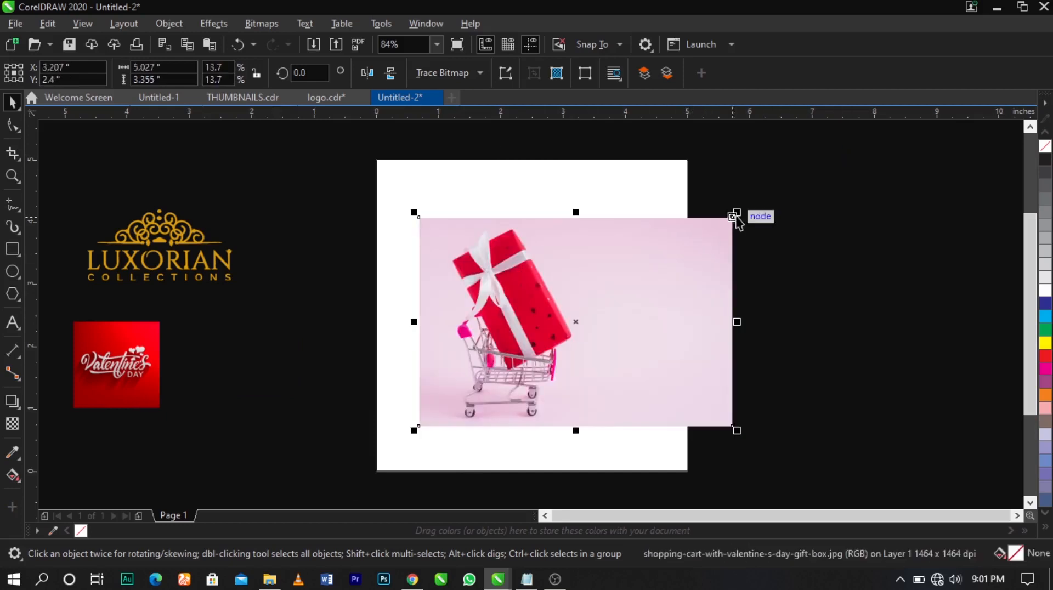
pyautogui.moveTo(731, 214); pyautogui.dragTo(794, 177)
pyautogui.moveTo(593, 305); pyautogui.dragTo(651, 319)
pyautogui.click(867, 305)
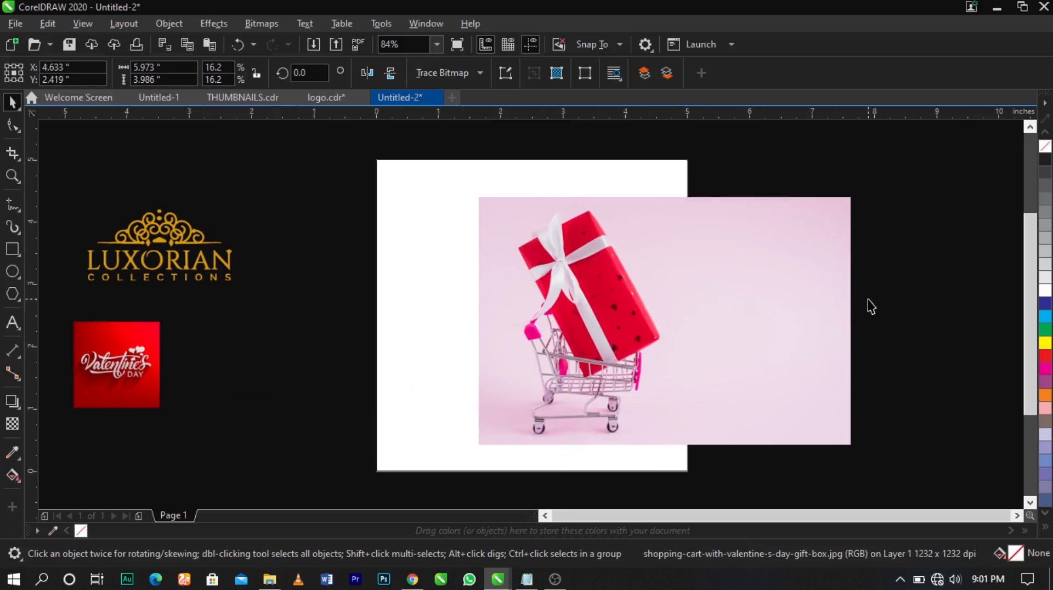
pyautogui.click(752, 322)
pyautogui.moveTo(752, 322); pyautogui.dragTo(763, 306)
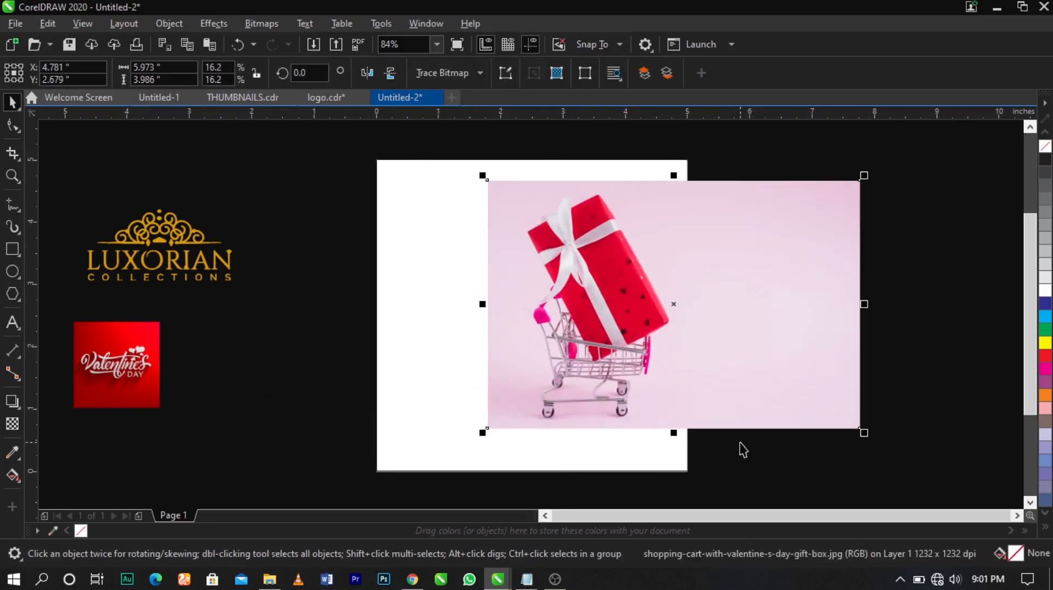
pyautogui.click(713, 478)
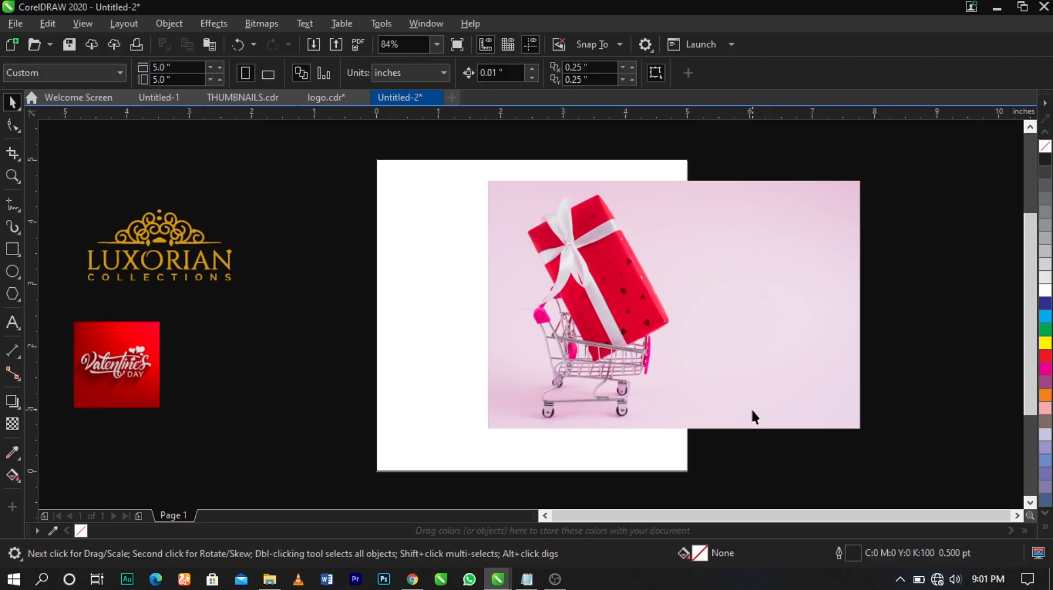
# Step: PowerClip the shopping-cart gift photo inside the 5 by 5 inch page rectangle and leave the frame unselected
pyautogui.click(716, 356)
pyautogui.rightClick(716, 356)
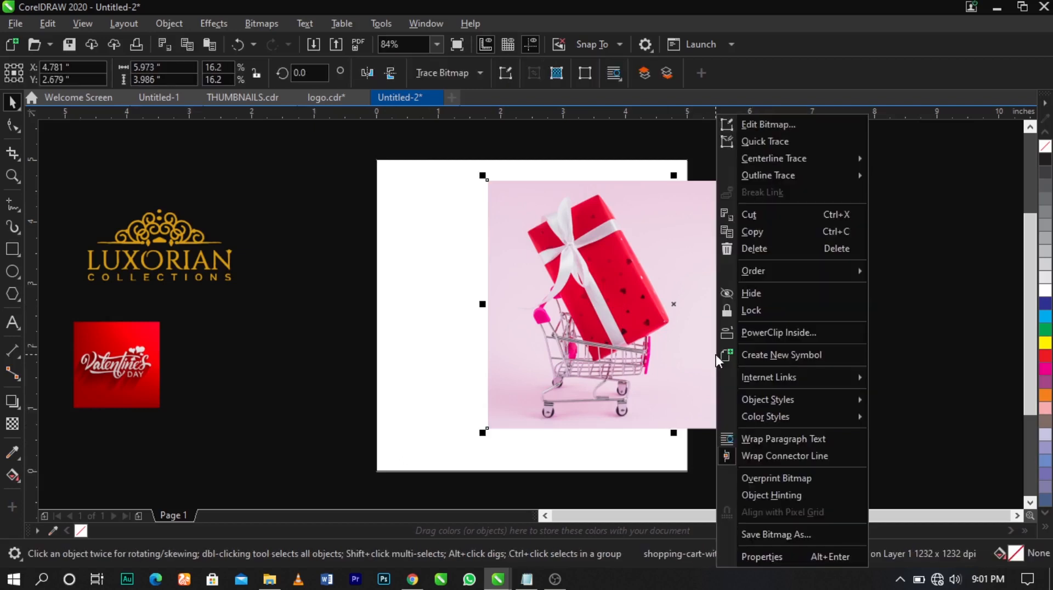
pyautogui.click(771, 331)
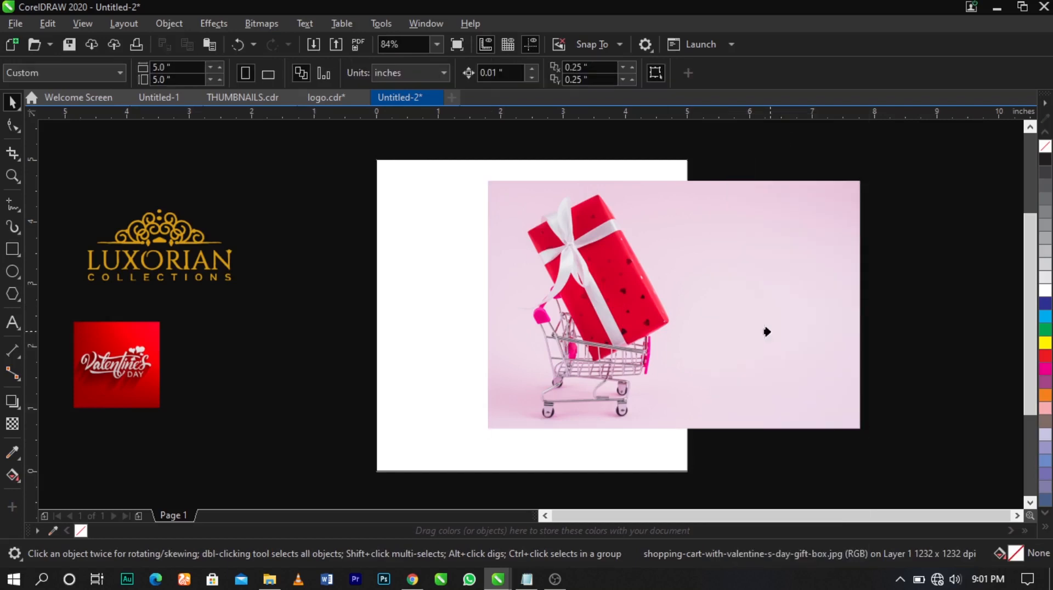
pyautogui.click(402, 291)
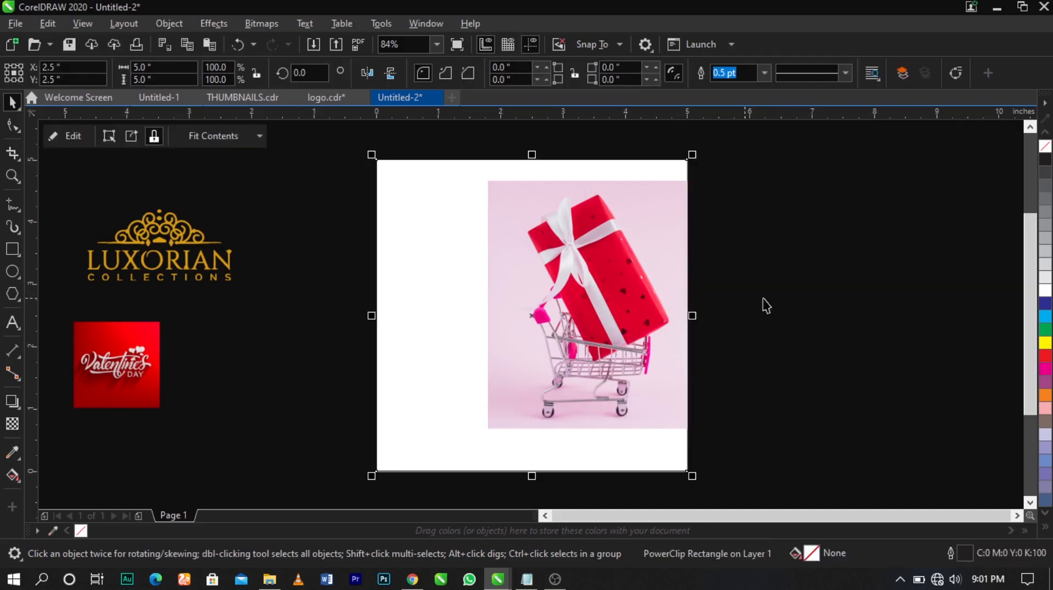
pyautogui.click(713, 289)
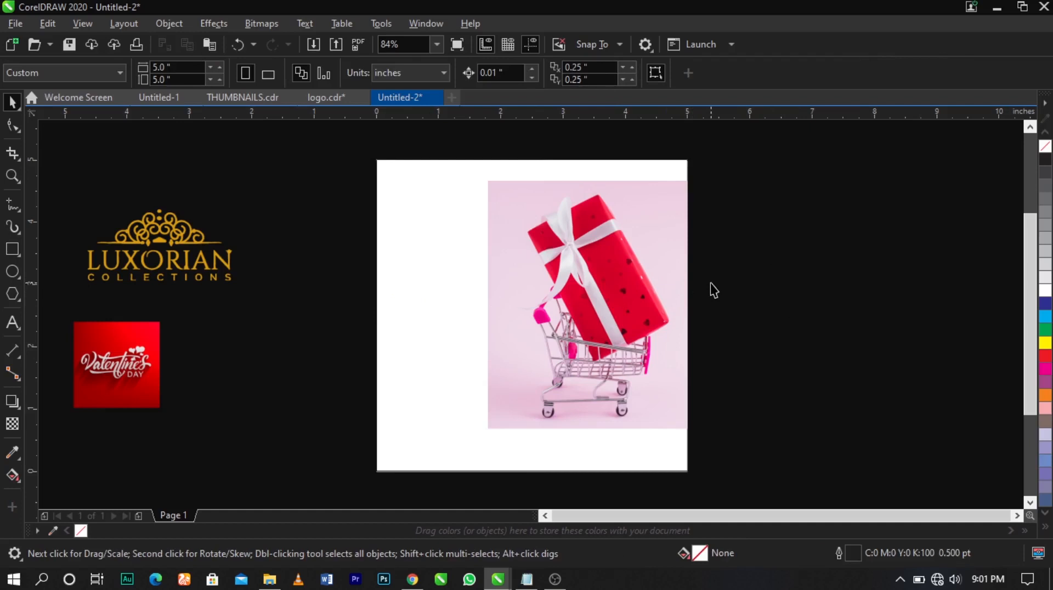
# Step: Open the PowerClip contents for editing, shrink the gift photo to about 5.37 by 3.58 inches and position it across the frame's full width
pyautogui.rightClick(617, 322)
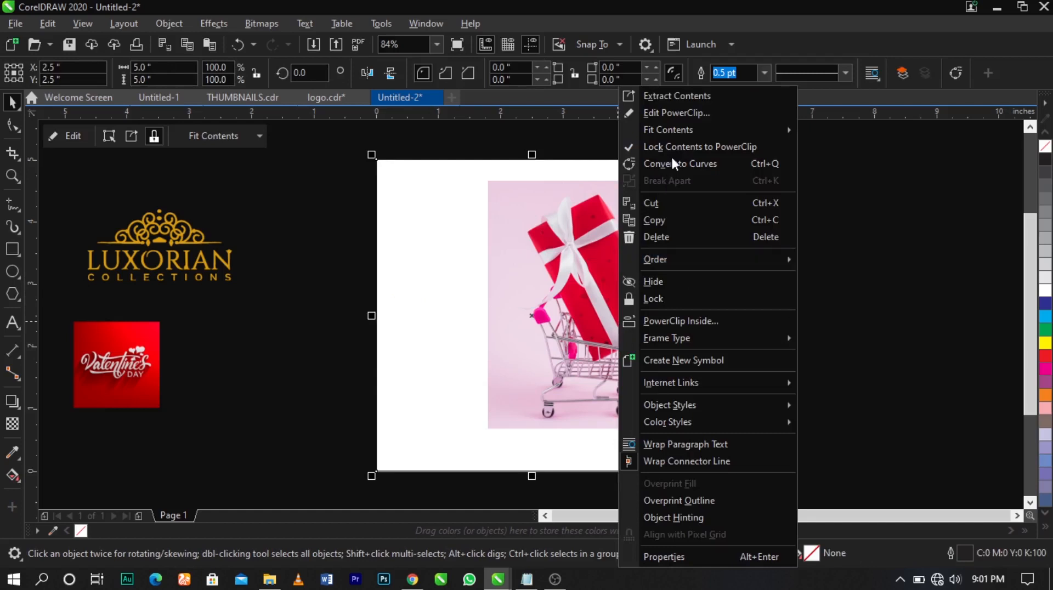
pyautogui.click(672, 112)
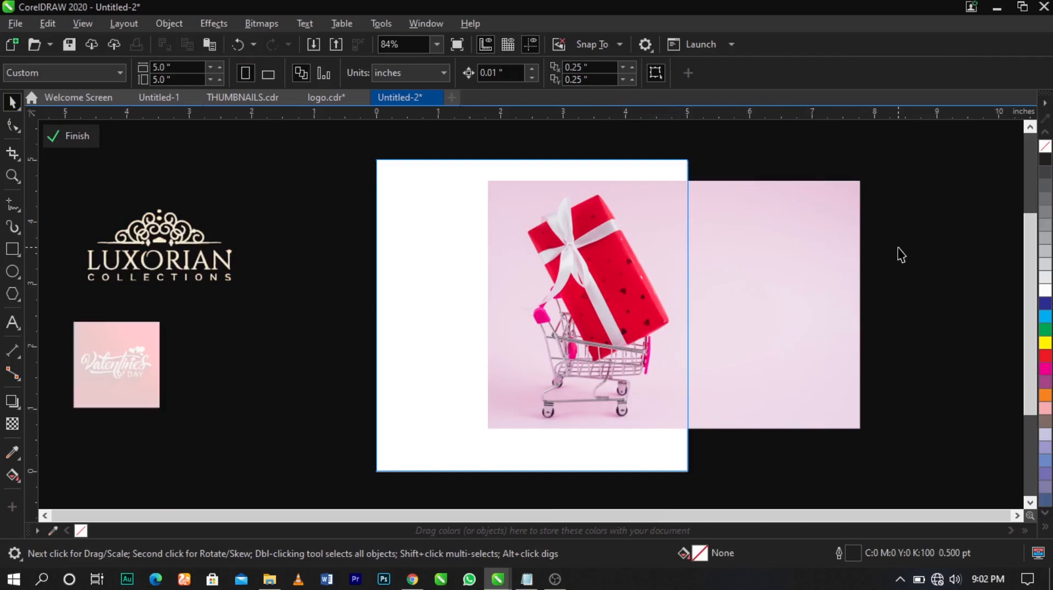
pyautogui.click(755, 313)
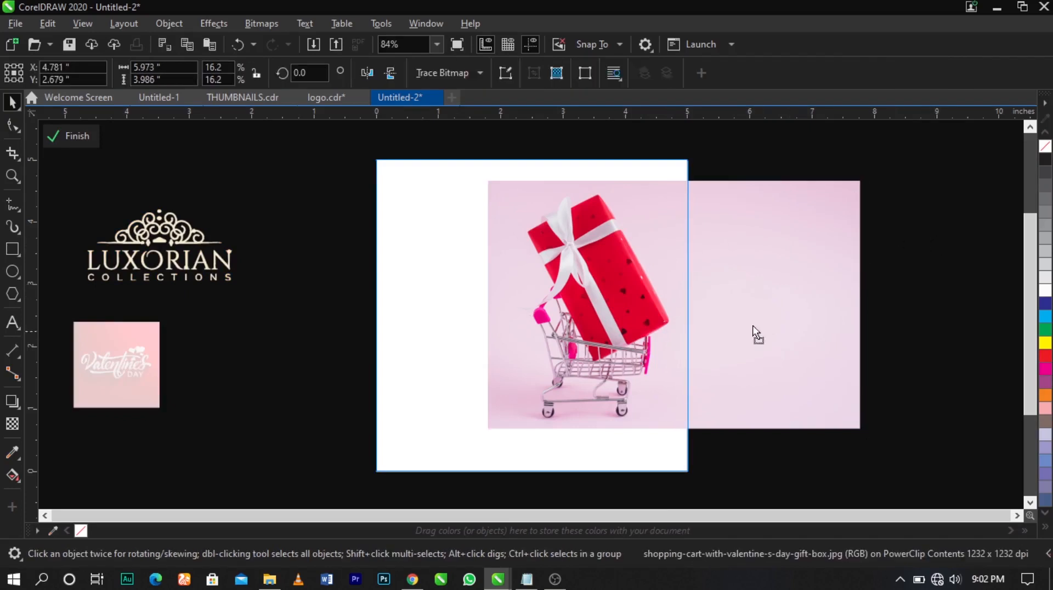
pyautogui.moveTo(755, 333)
pyautogui.mouseDown()
pyautogui.moveTo(661, 301)
pyautogui.moveTo(672, 306)
pyautogui.moveTo(643, 336)
pyautogui.mouseUp()
pyautogui.moveTo(743, 446); pyautogui.dragTo(710, 424)
pyautogui.moveTo(662, 386); pyautogui.dragTo(660, 390)
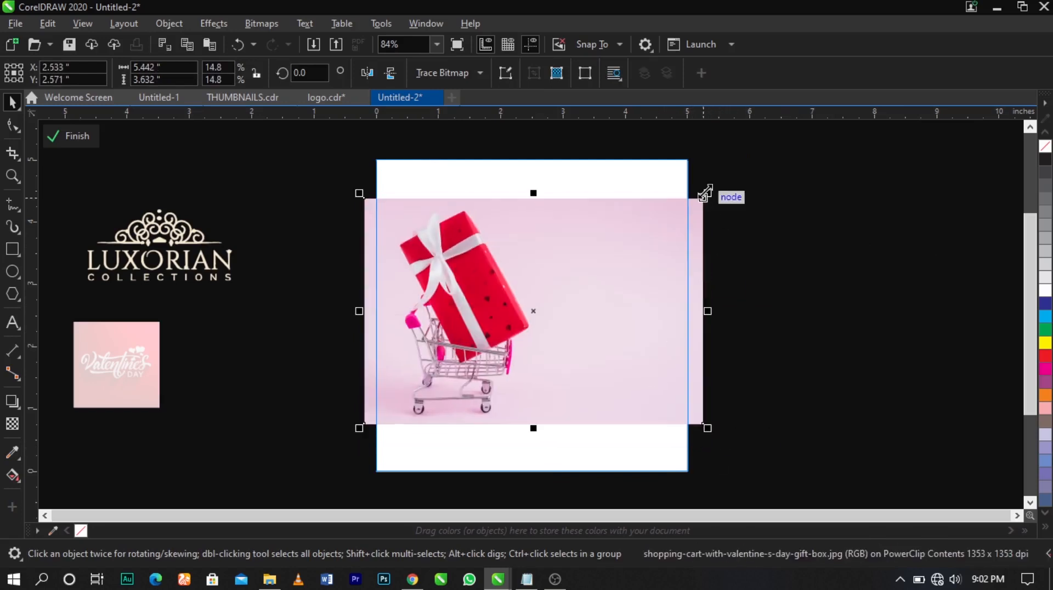
pyautogui.moveTo(707, 195)
pyautogui.mouseDown()
pyautogui.moveTo(696, 206)
pyautogui.moveTo(705, 205)
pyautogui.mouseUp()
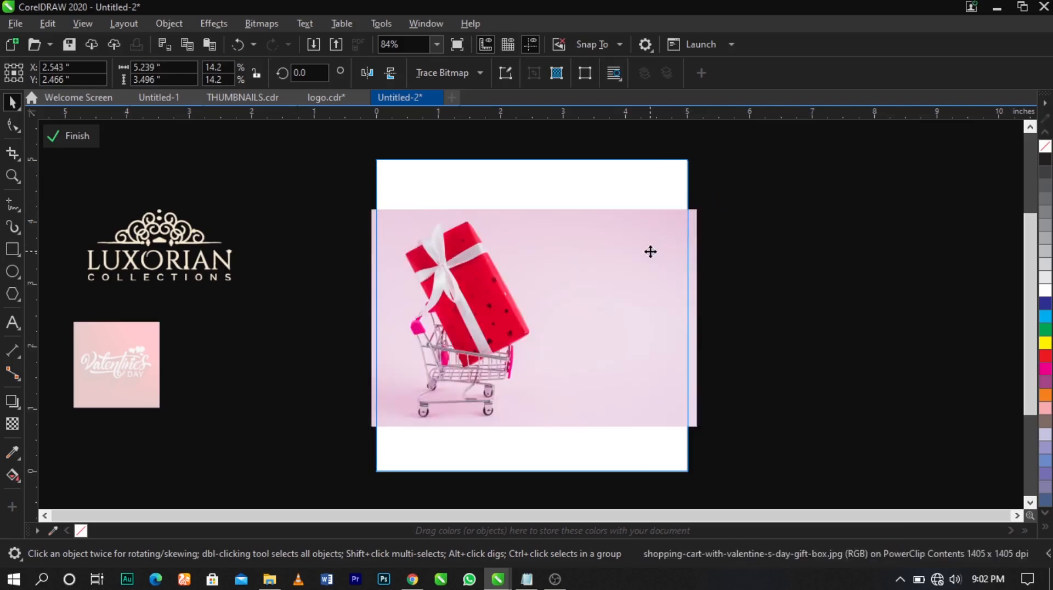
pyautogui.moveTo(651, 249); pyautogui.dragTo(641, 263)
pyautogui.moveTo(694, 210); pyautogui.dragTo(700, 205)
pyautogui.moveTo(654, 243); pyautogui.dragTo(650, 248)
pyautogui.click(768, 251)
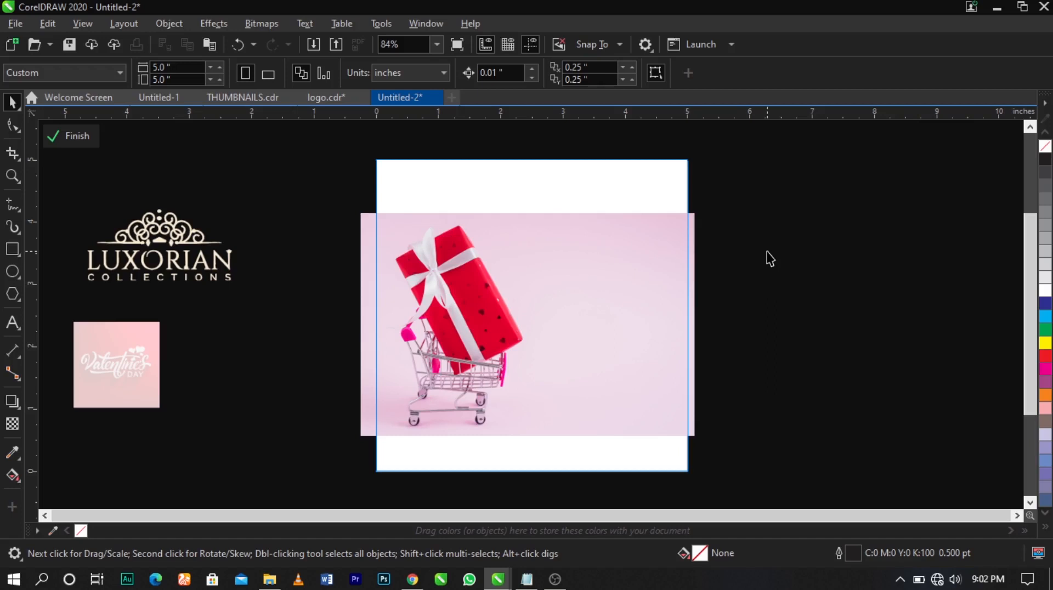
# Step: Duplicate the gift photo in place, try moving the copy aside and undo that move
pyautogui.click(656, 281)
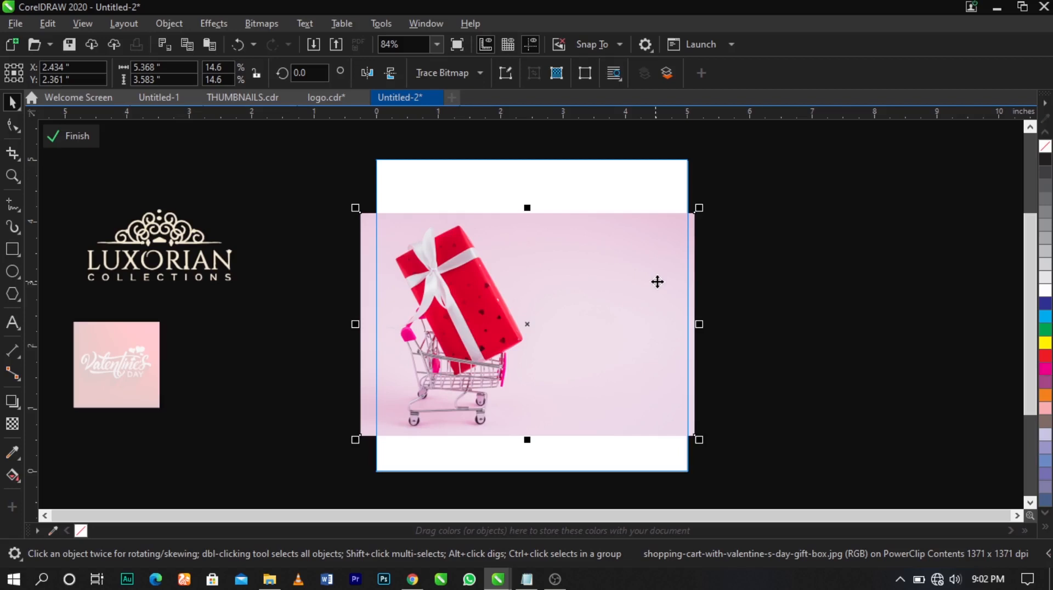
pyautogui.moveTo(502, 320); pyautogui.dragTo(732, 397)
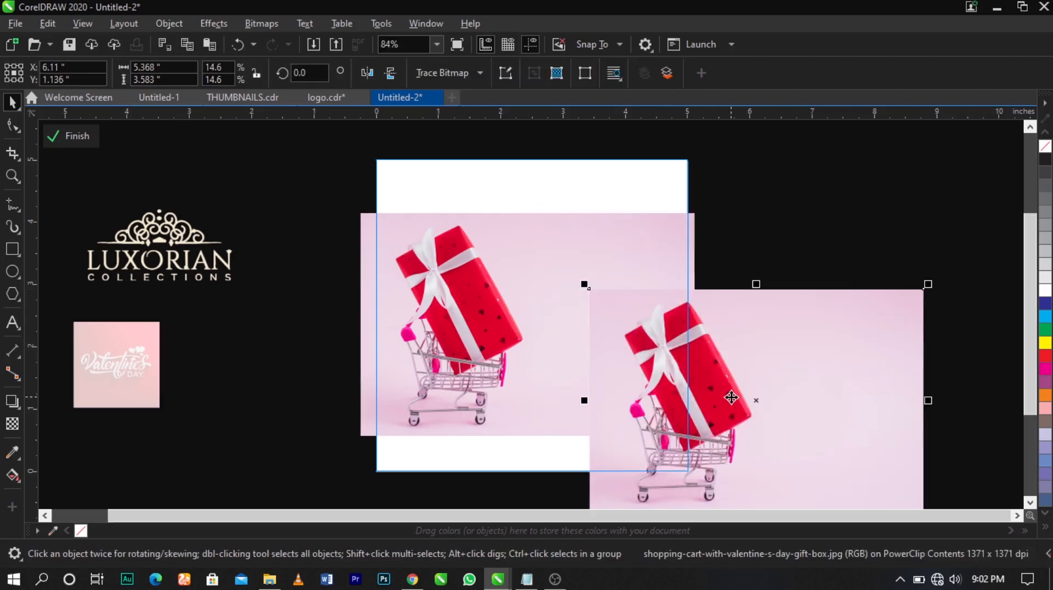
pyautogui.hotkey('ctrl', 'z')
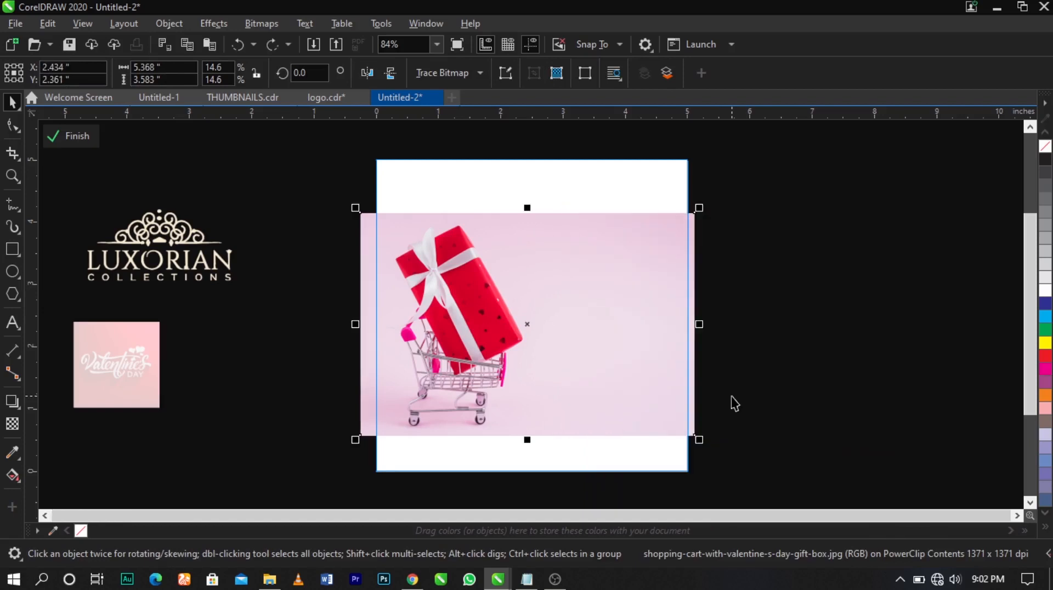
# Step: Crop the duplicate photo with the Shape tool to a strip about 0.15 inch high along the photo's top edge
pyautogui.click(12, 125)
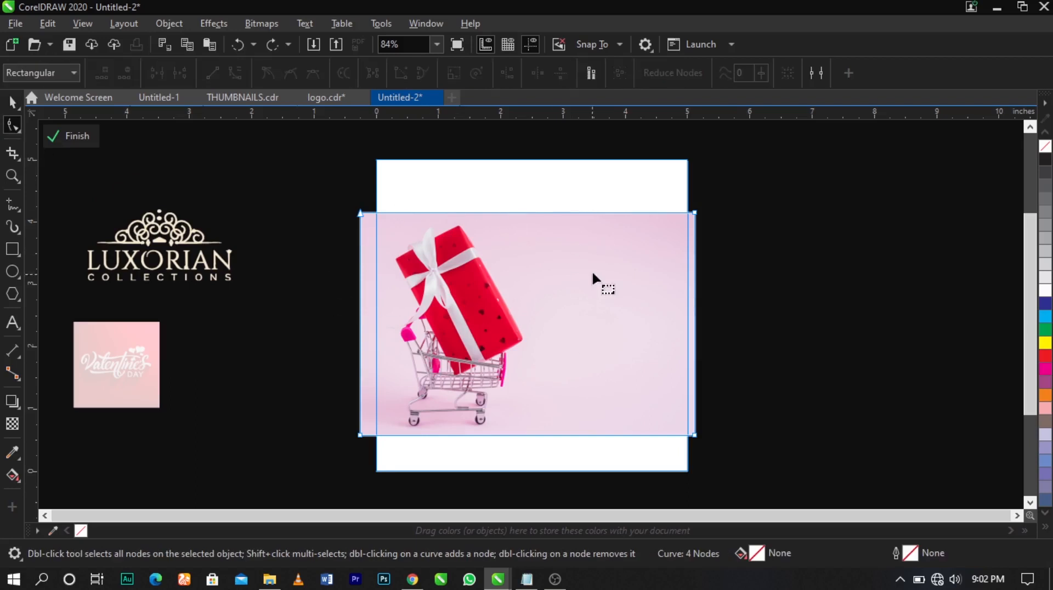
pyautogui.scroll(5, 349, 213)
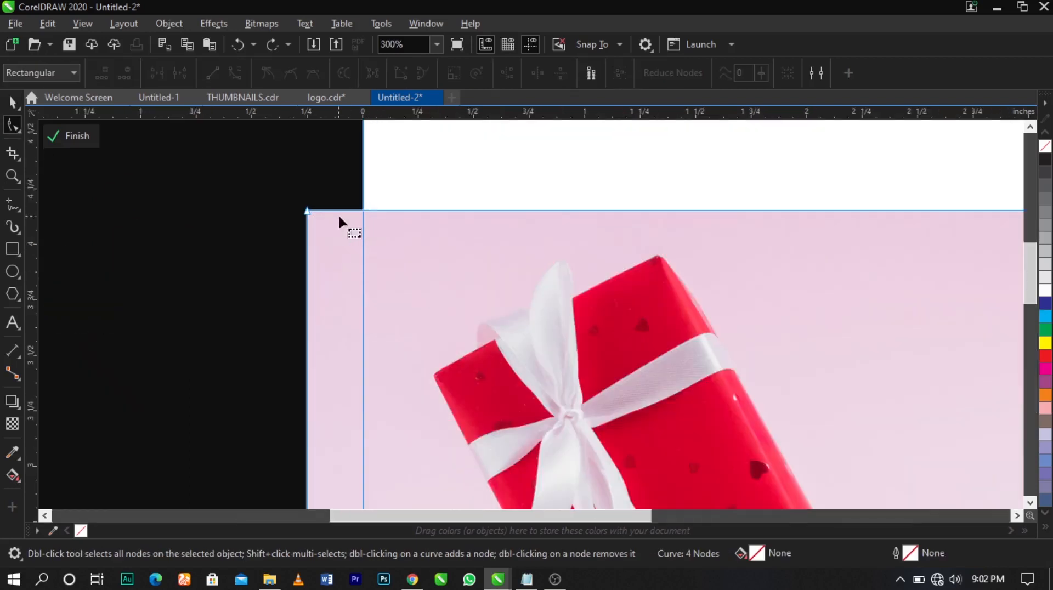
pyautogui.scroll(-5, 294, 213)
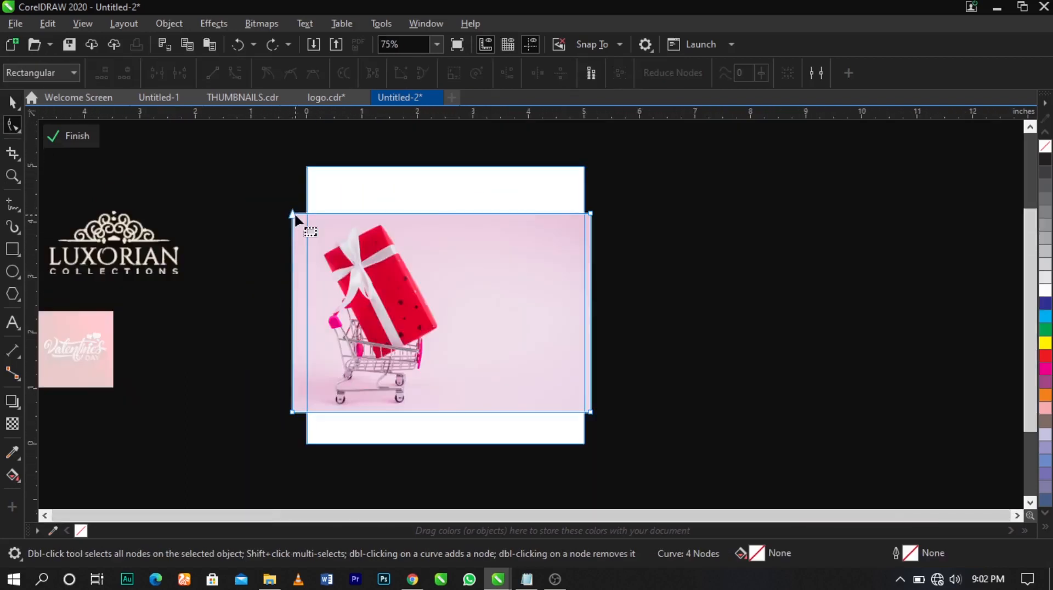
pyautogui.moveTo(246, 364); pyautogui.dragTo(634, 439)
pyautogui.scroll(6, 591, 425)
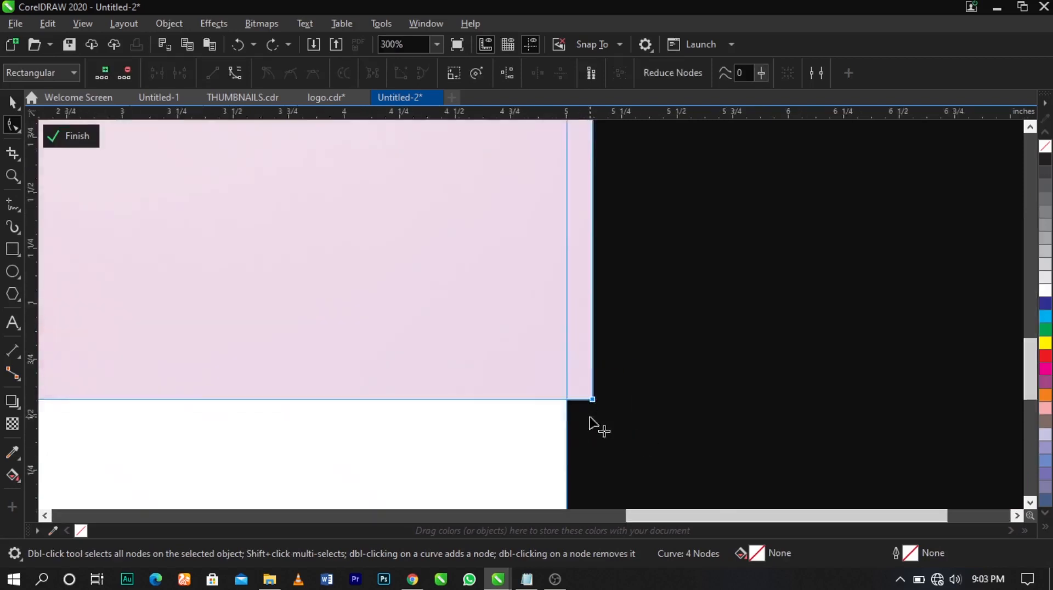
pyautogui.scroll(12, 593, 410)
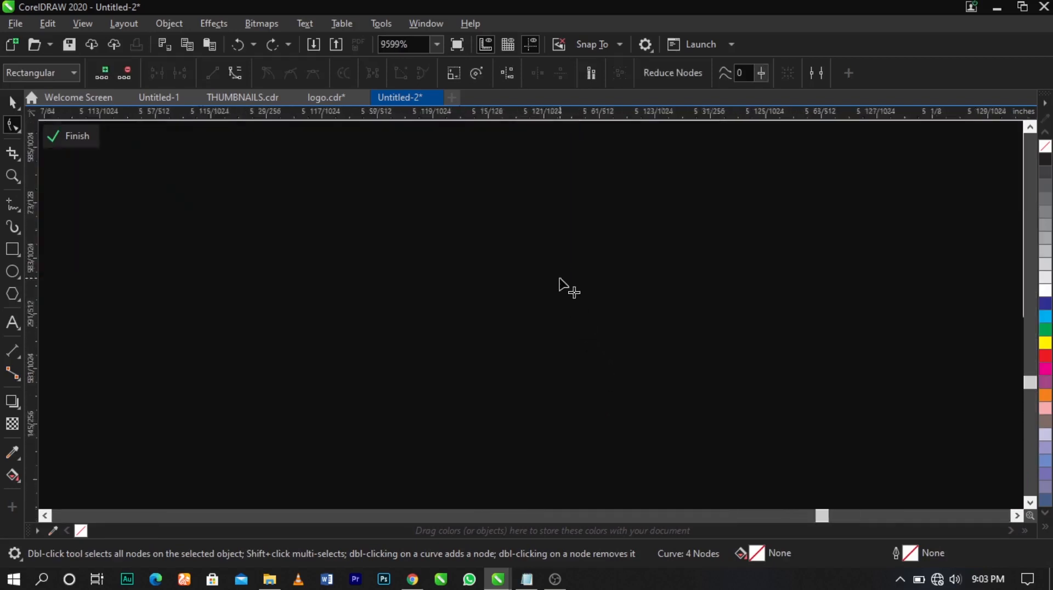
pyautogui.scroll(-10, 633, 277)
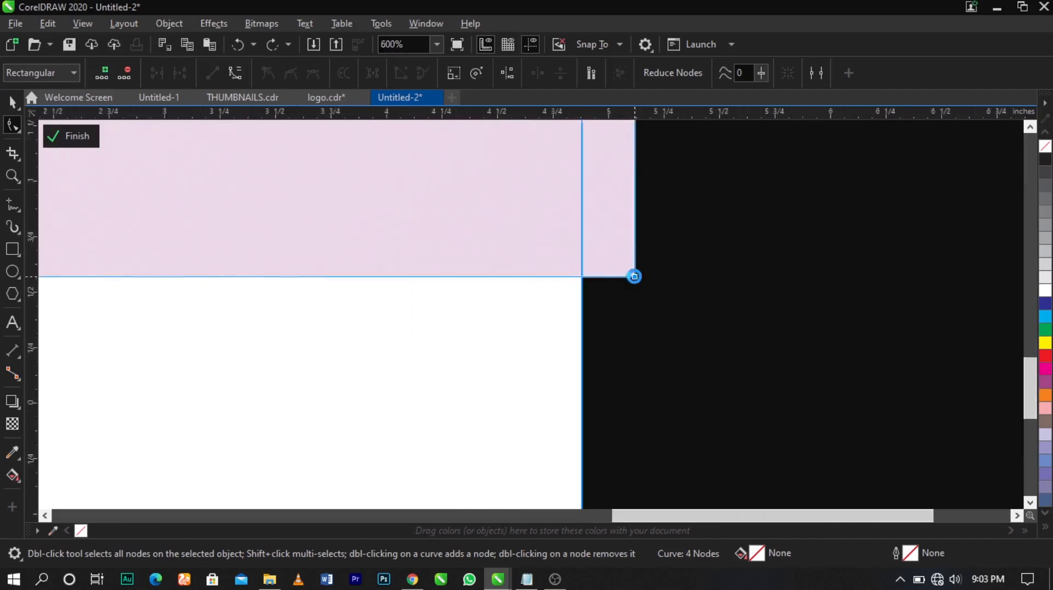
pyautogui.scroll(-3, 368, 269)
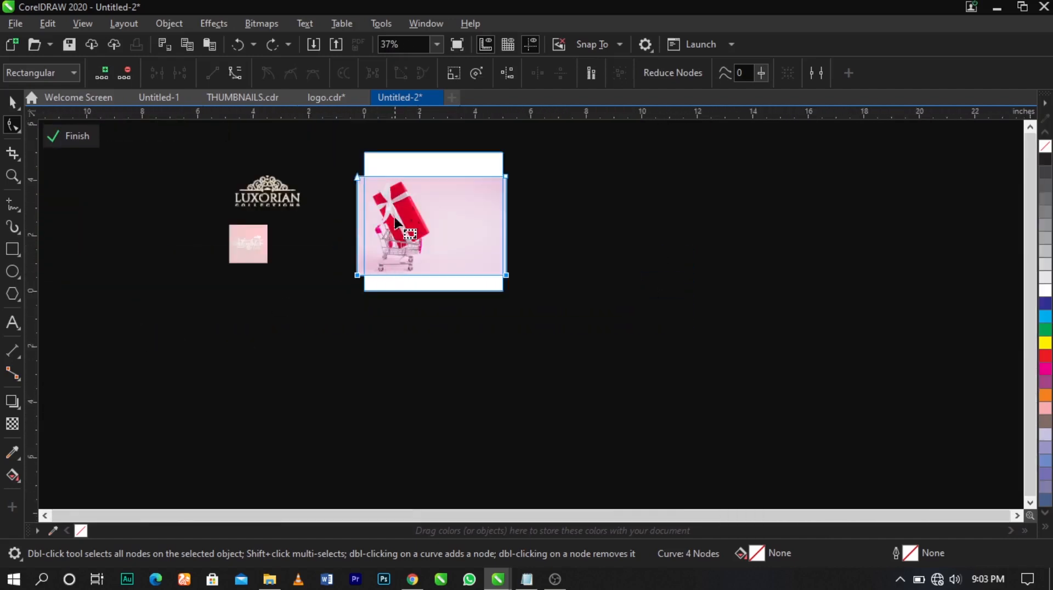
pyautogui.scroll(2, 364, 232)
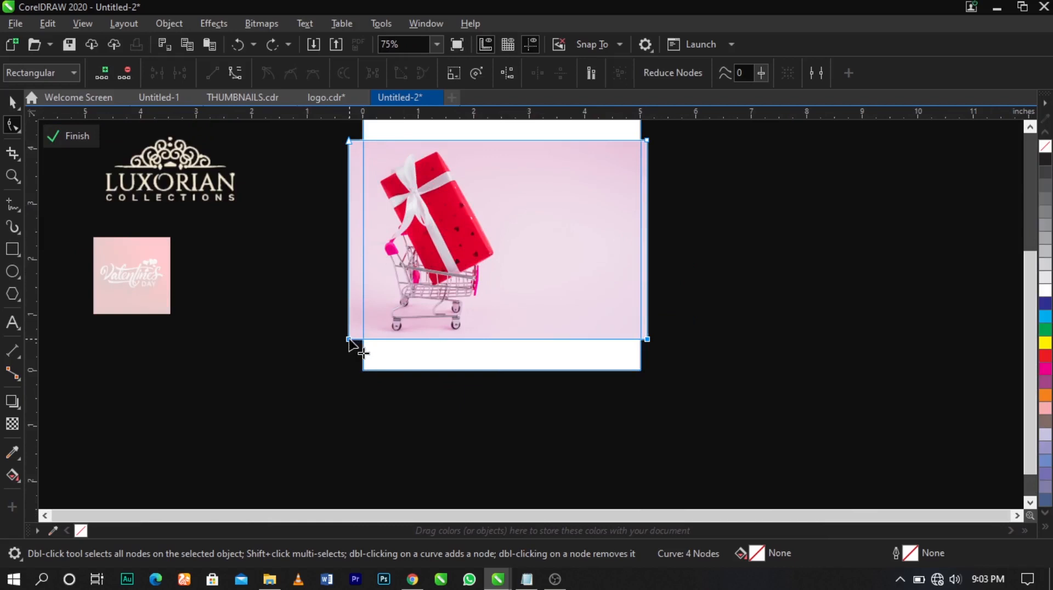
pyautogui.moveTo(349, 338); pyautogui.dragTo(351, 142)
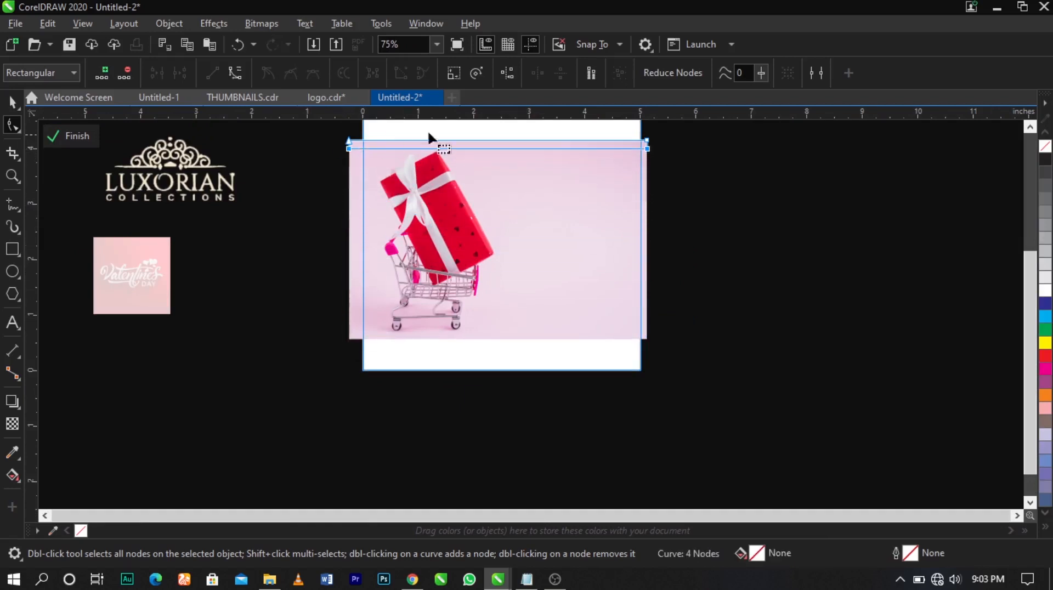
# Step: Stretch the cropped top strip upward past the frame's upper edge to extend the pink background, leaving it unselected
pyautogui.scroll(2, 466, 125)
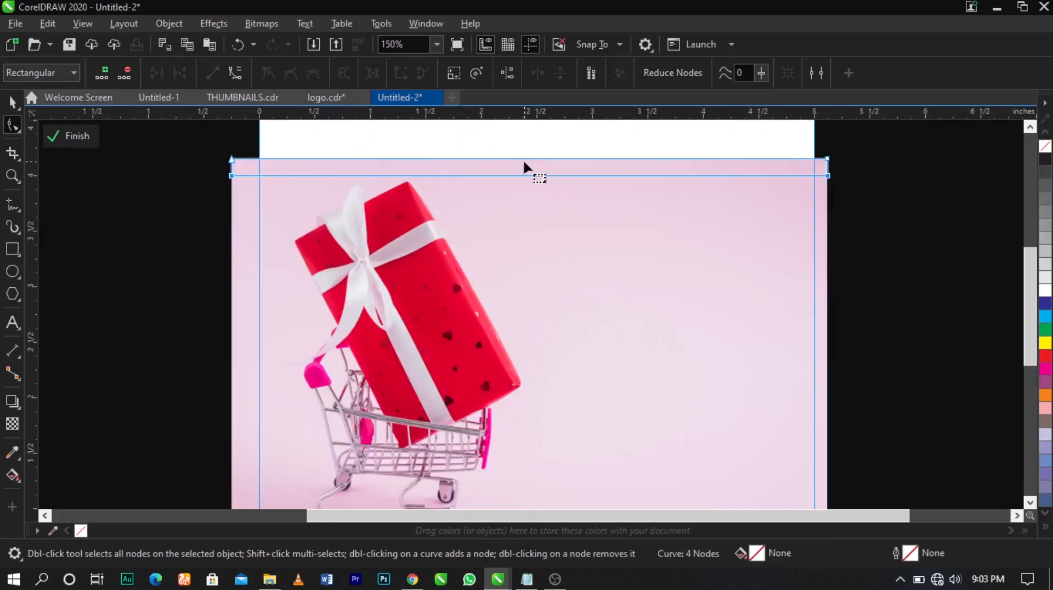
pyautogui.click(12, 102)
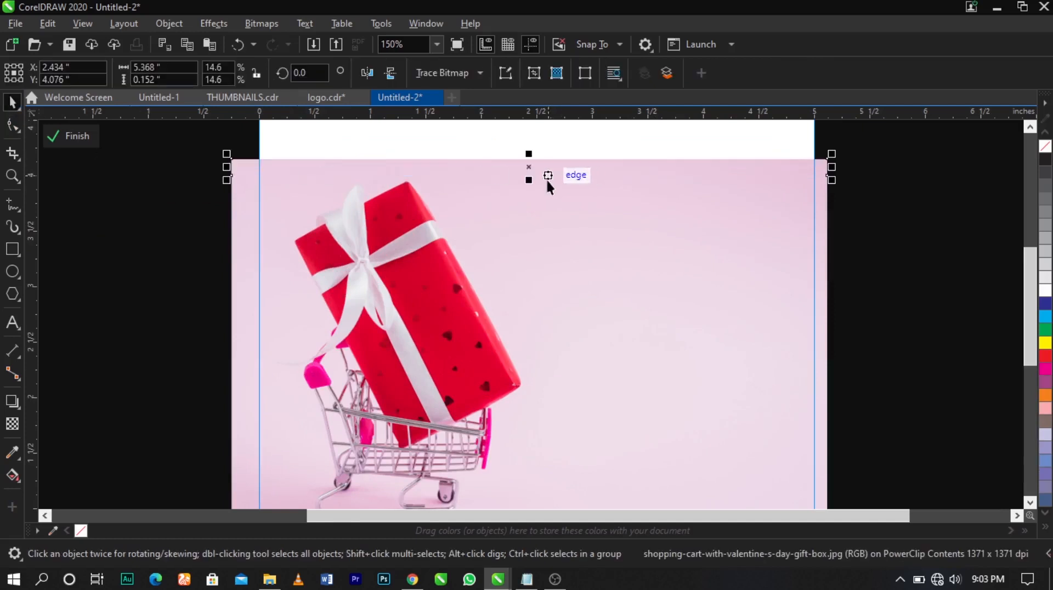
pyautogui.scroll(-2, 546, 184)
pyautogui.scroll(1, 545, 160)
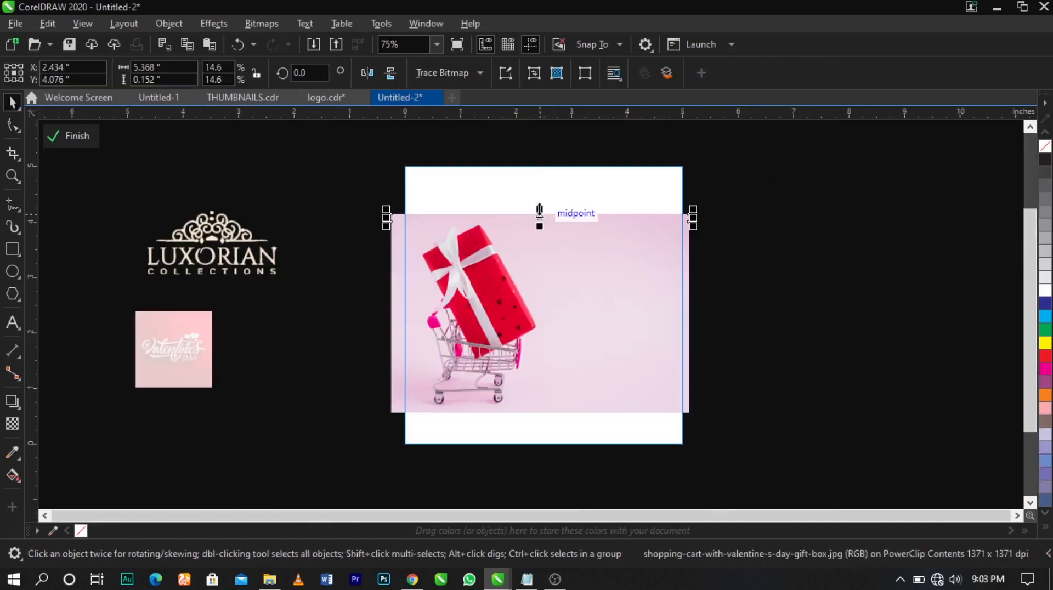
pyautogui.moveTo(539, 210); pyautogui.dragTo(550, 156)
pyautogui.click(768, 228)
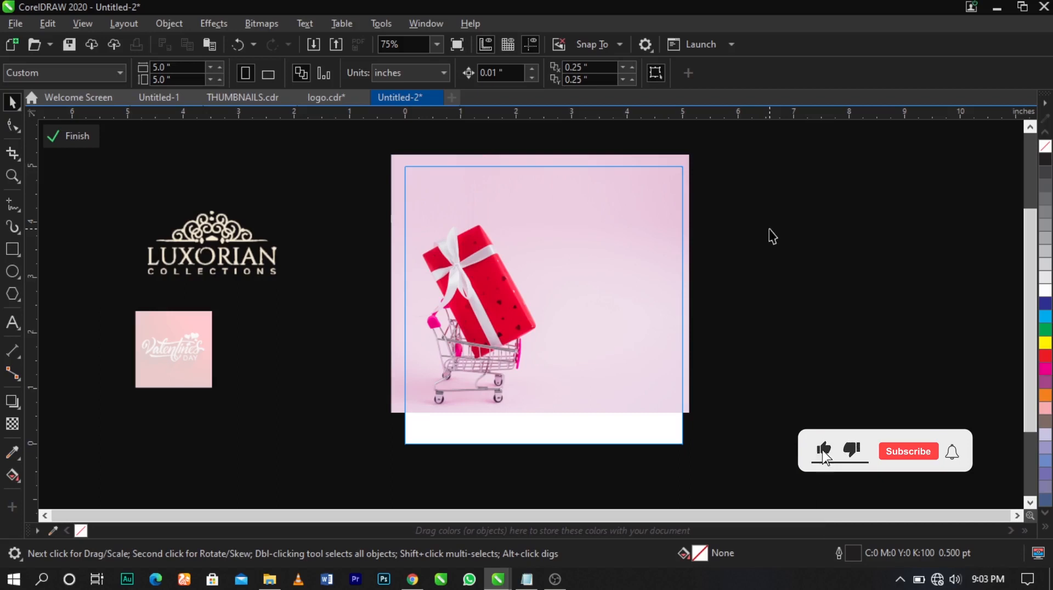
# Step: Duplicate the gift photo in place again and crop the copy to a strip about 0.08 inch high along the photo's bottom edge
pyautogui.click(571, 384)
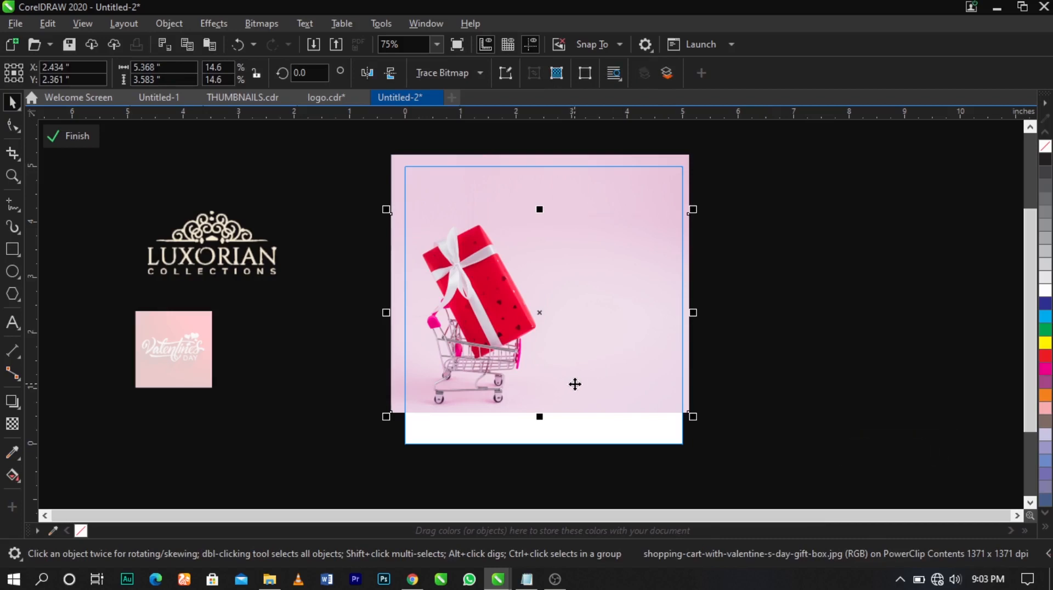
pyautogui.click(10, 129)
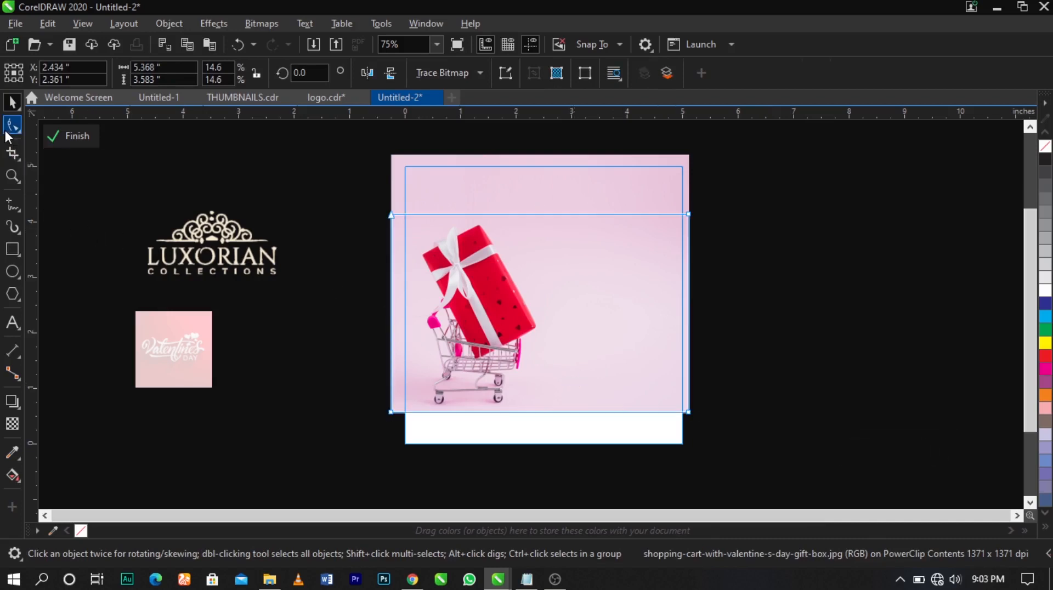
pyautogui.moveTo(318, 177); pyautogui.dragTo(742, 246)
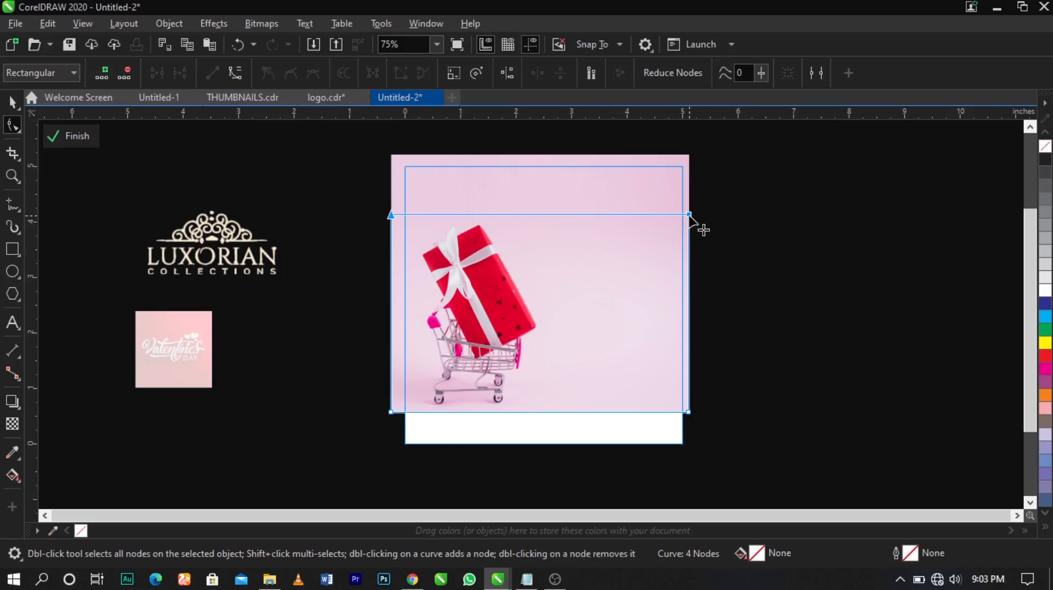
pyautogui.moveTo(688, 214); pyautogui.dragTo(691, 409)
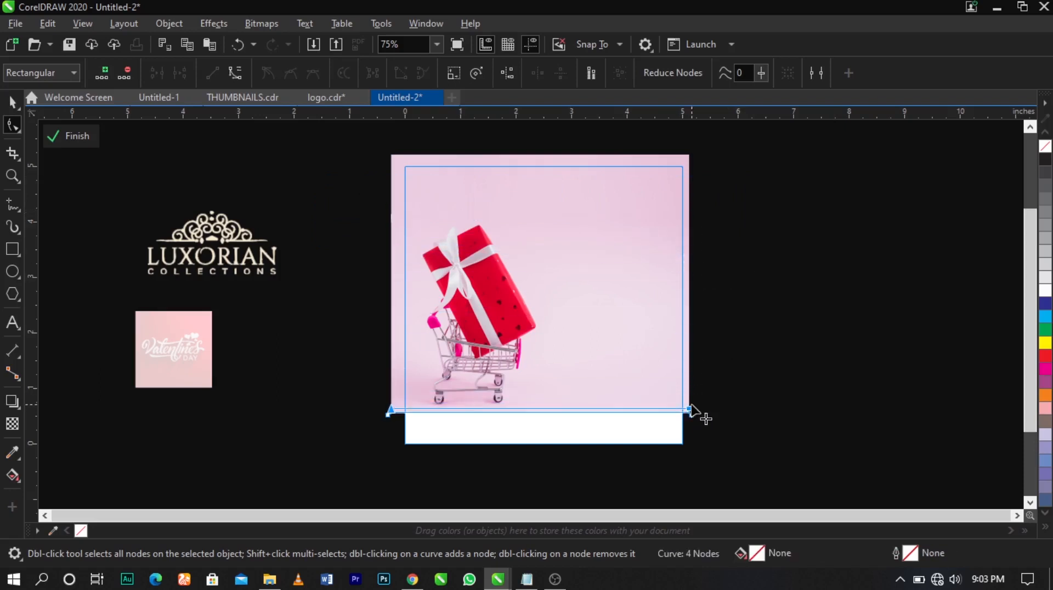
# Step: Stretch the cropped bottom strip downward to about 0.87 inch high, extending the pink background past the frame's lower edge
pyautogui.click(10, 109)
pyautogui.scroll(2, 556, 493)
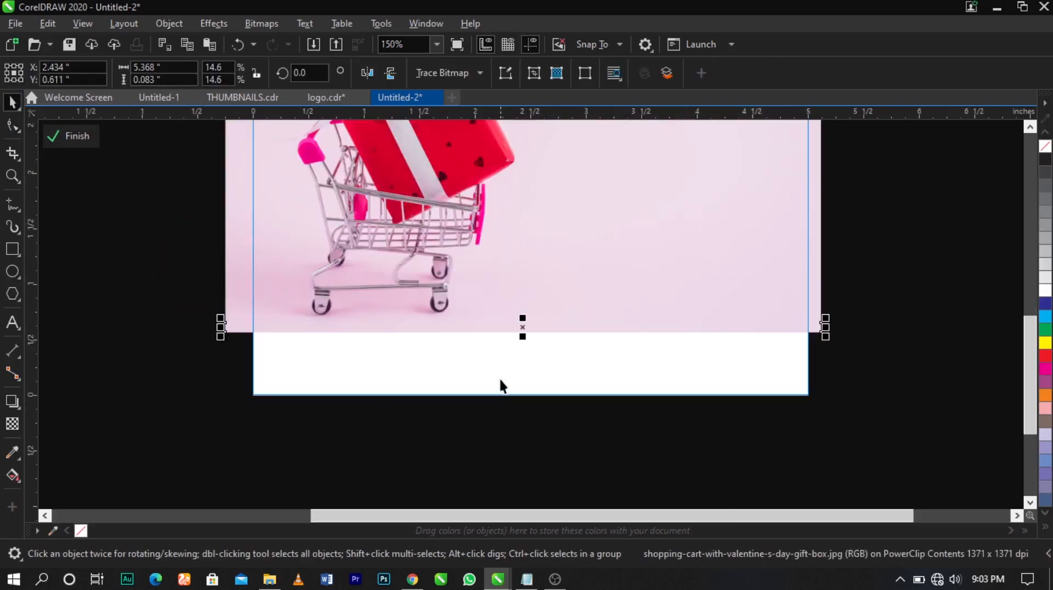
pyautogui.moveTo(522, 334); pyautogui.dragTo(522, 427)
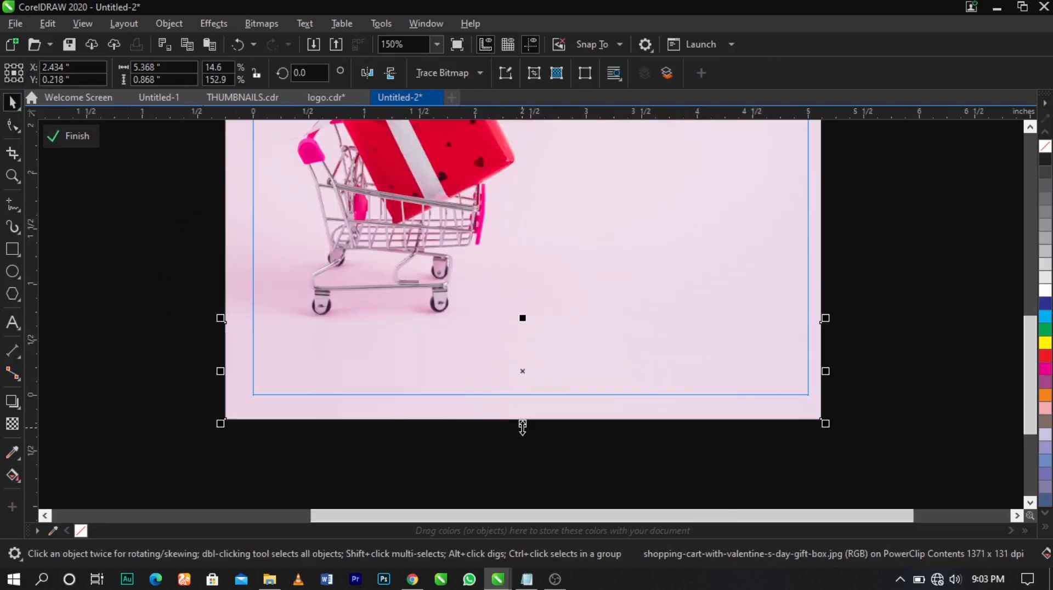
pyautogui.scroll(-2, 521, 428)
pyautogui.scroll(-1, 521, 260)
pyautogui.scroll(1, 521, 259)
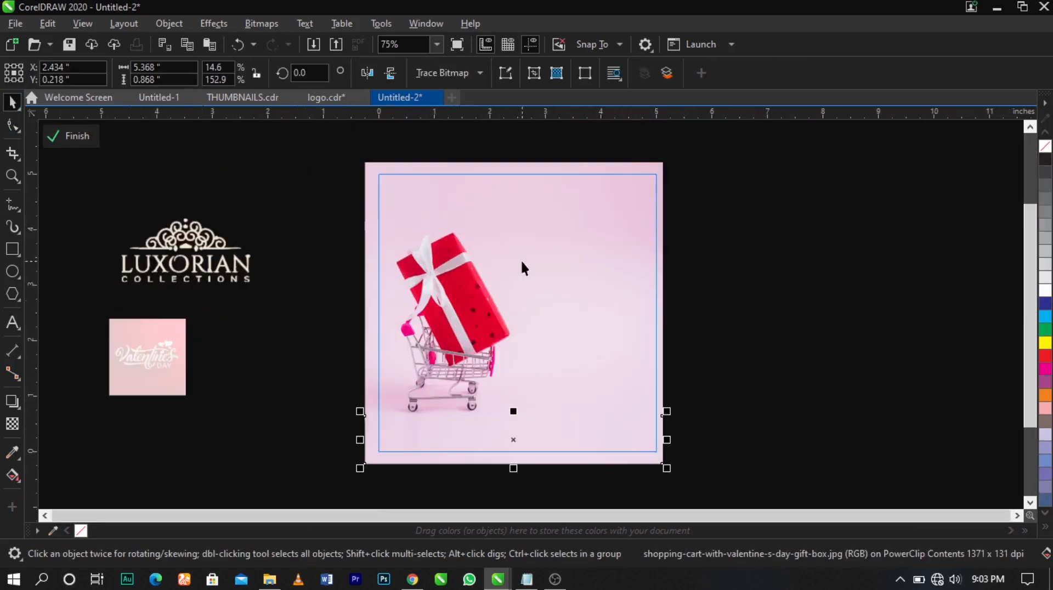
# Step: Finish editing the PowerClip contents and examine the frame's right edge up close
pyautogui.click(780, 343)
pyautogui.click(74, 136)
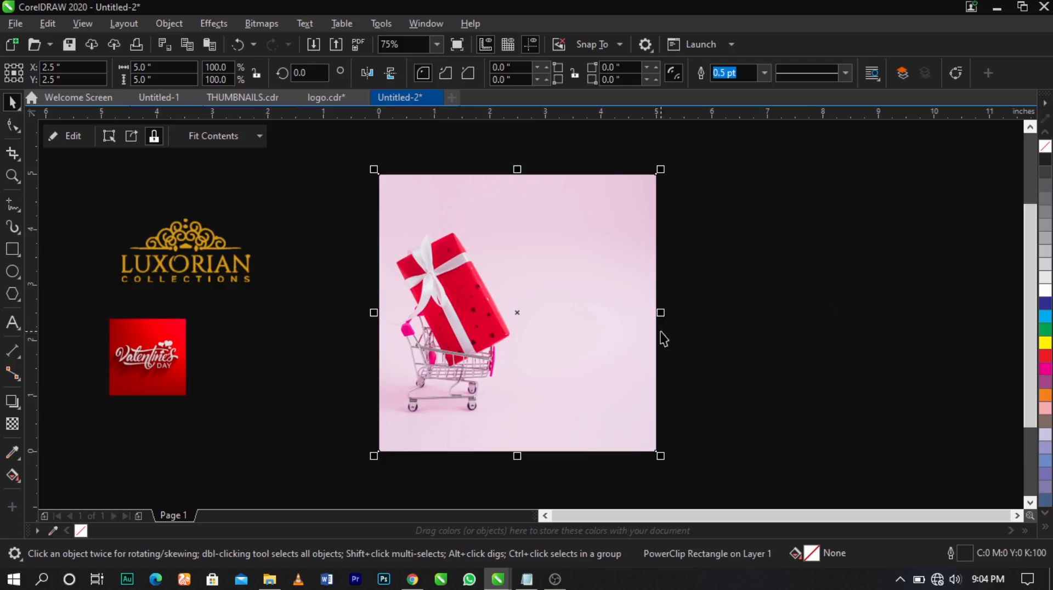
pyautogui.scroll(4, 660, 331)
pyautogui.scroll(8, 680, 320)
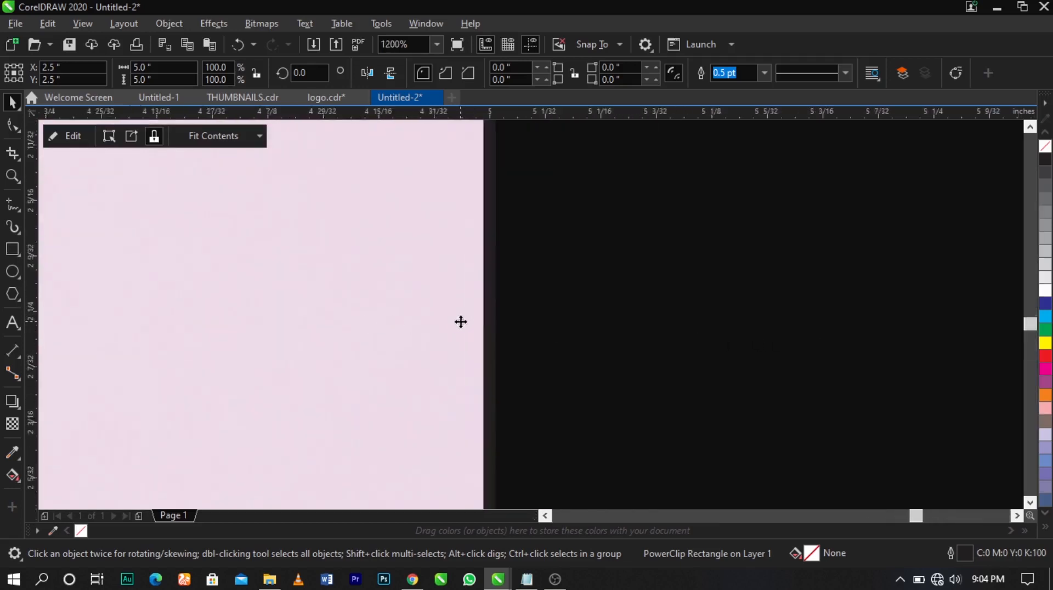
# Step: Remove the outline from the PowerClip background frame and leave it unselected
pyautogui.scroll(4, 517, 327)
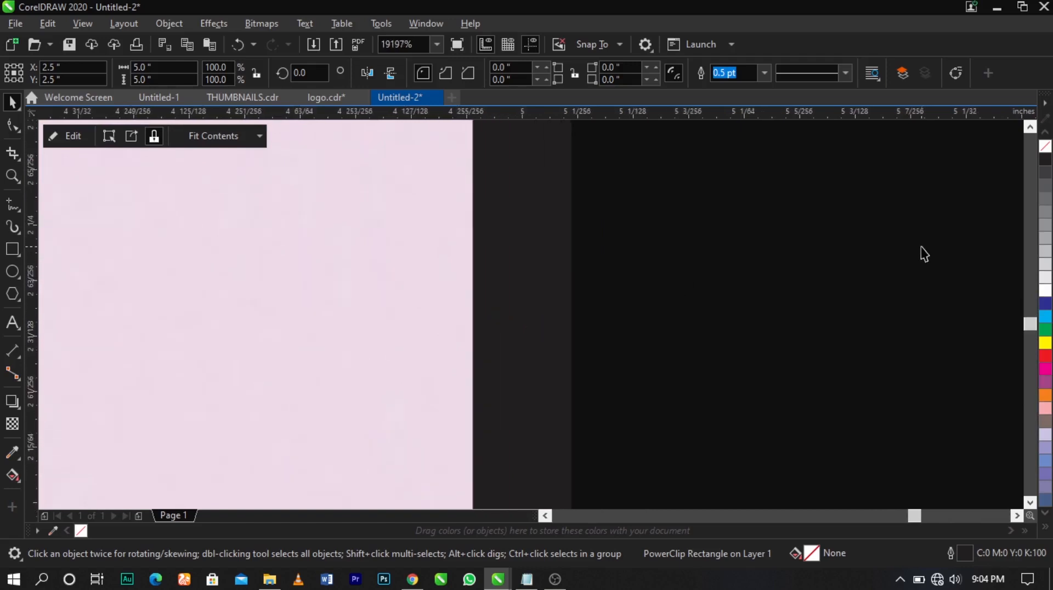
pyautogui.rightClick(1045, 148)
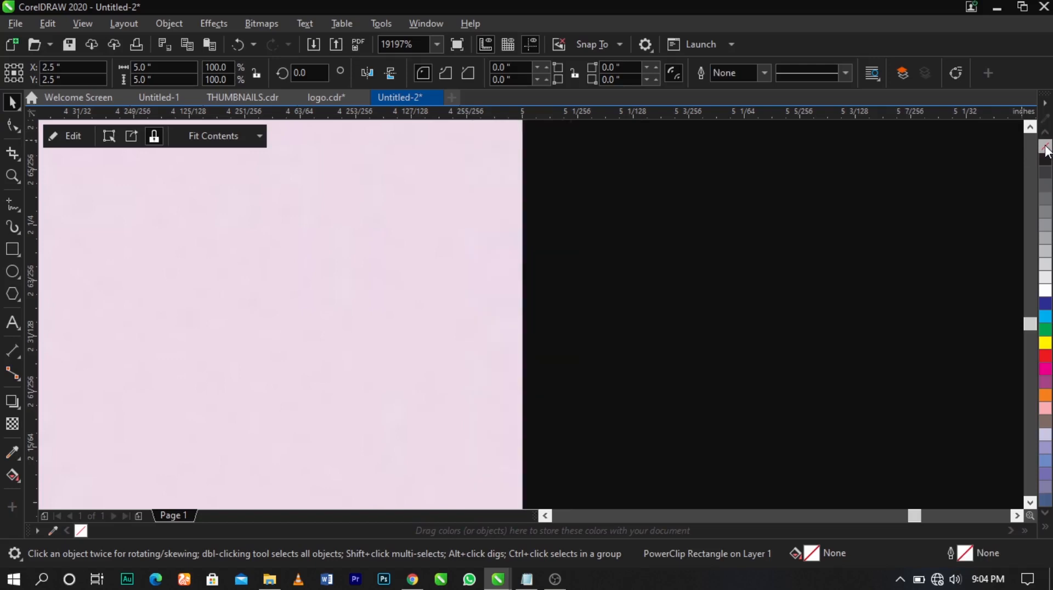
pyautogui.scroll(-10, 620, 280)
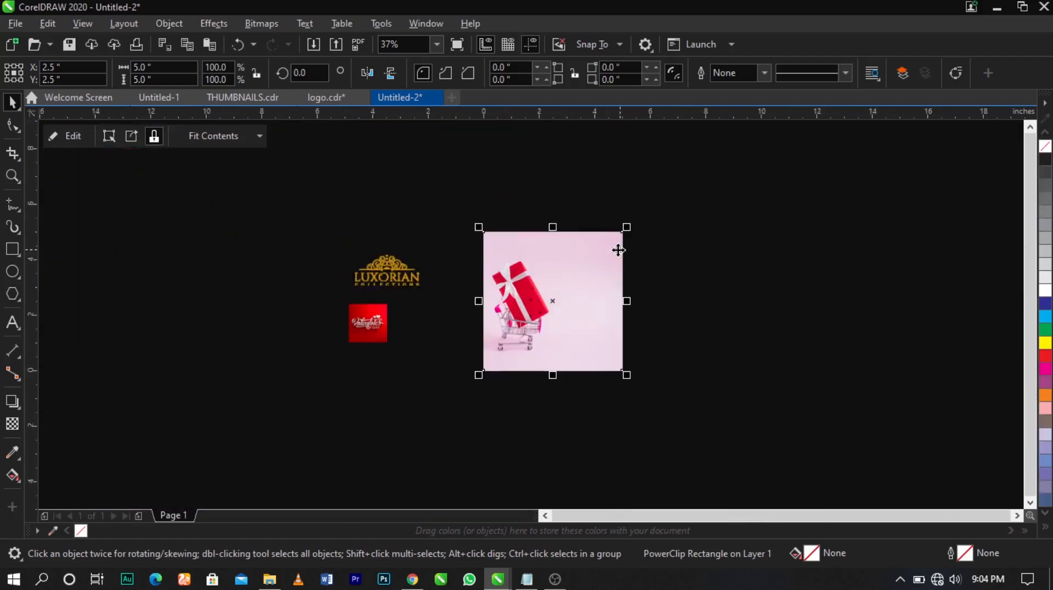
pyautogui.scroll(3, 618, 250)
pyautogui.click(746, 315)
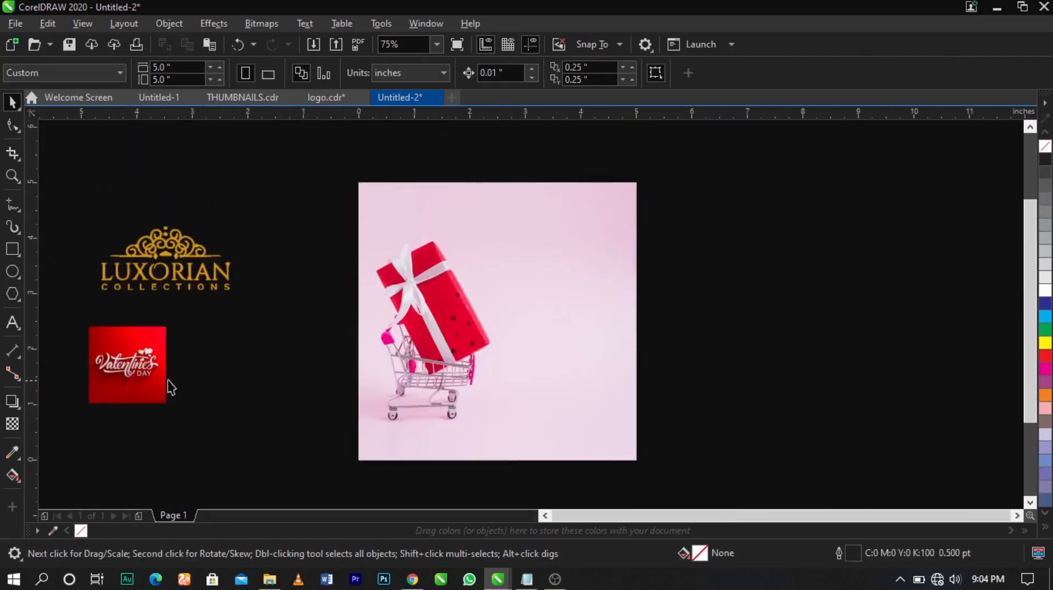
# Step: Move the red Valentine's Day picture beside the flyer's right edge and enlarge it proportionally to about 2.57 inches square
pyautogui.moveTo(167, 380); pyautogui.dragTo(735, 290)
pyautogui.scroll(3, 735, 291)
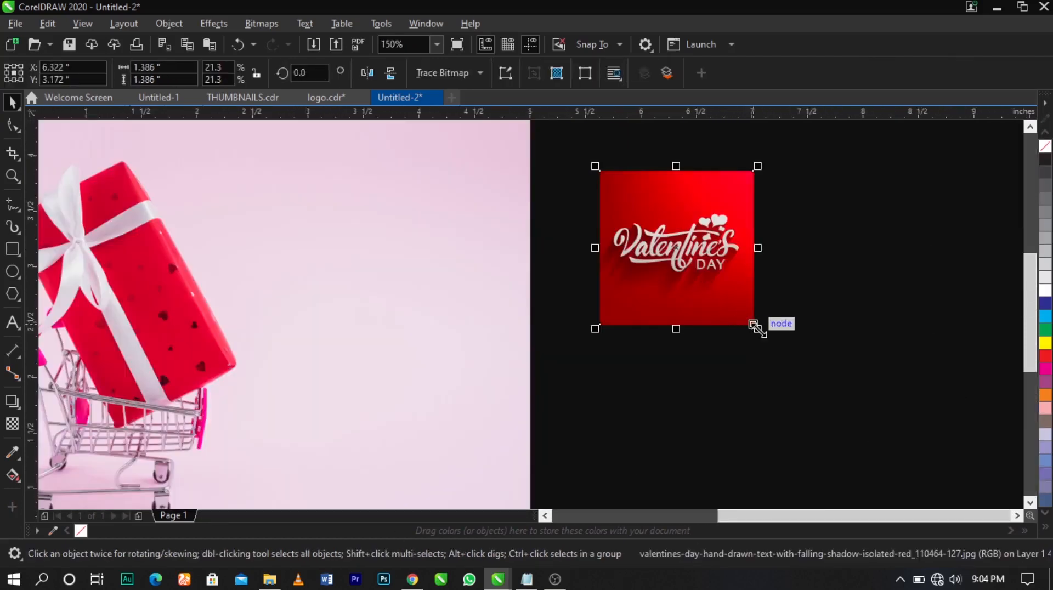
pyautogui.moveTo(755, 325); pyautogui.dragTo(884, 455)
pyautogui.moveTo(738, 322); pyautogui.dragTo(708, 323)
pyautogui.click(926, 357)
# Step: Examine the Valentine's Day lettering up close and shift its picture slightly lower, to about X 6.69, Y 2.33 inches
pyautogui.scroll(3, 817, 347)
pyautogui.scroll(-3, 755, 306)
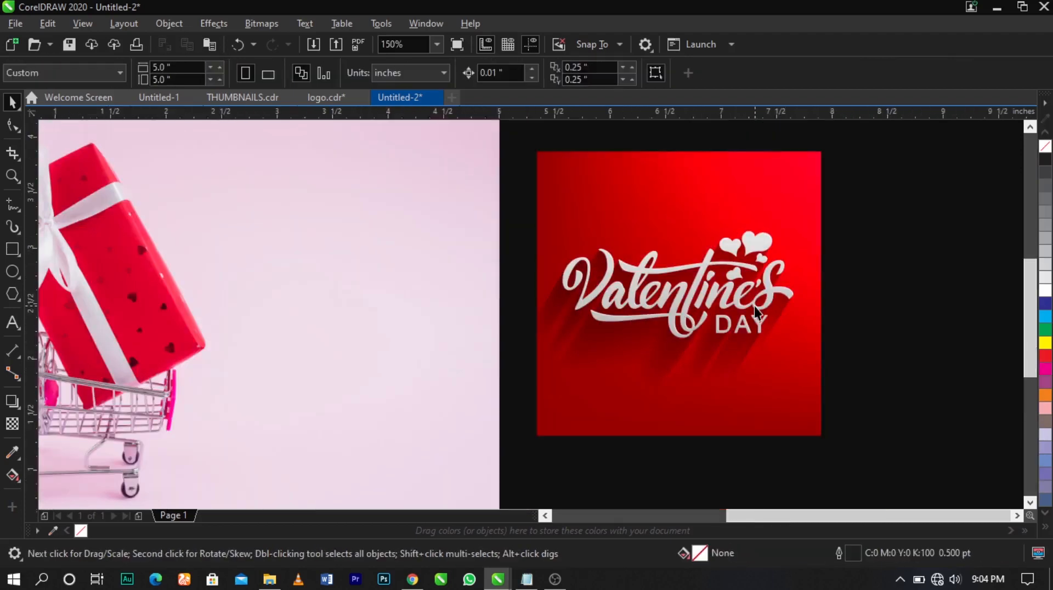
pyautogui.scroll(3, 755, 306)
pyautogui.click(754, 305)
pyautogui.scroll(-3, 749, 274)
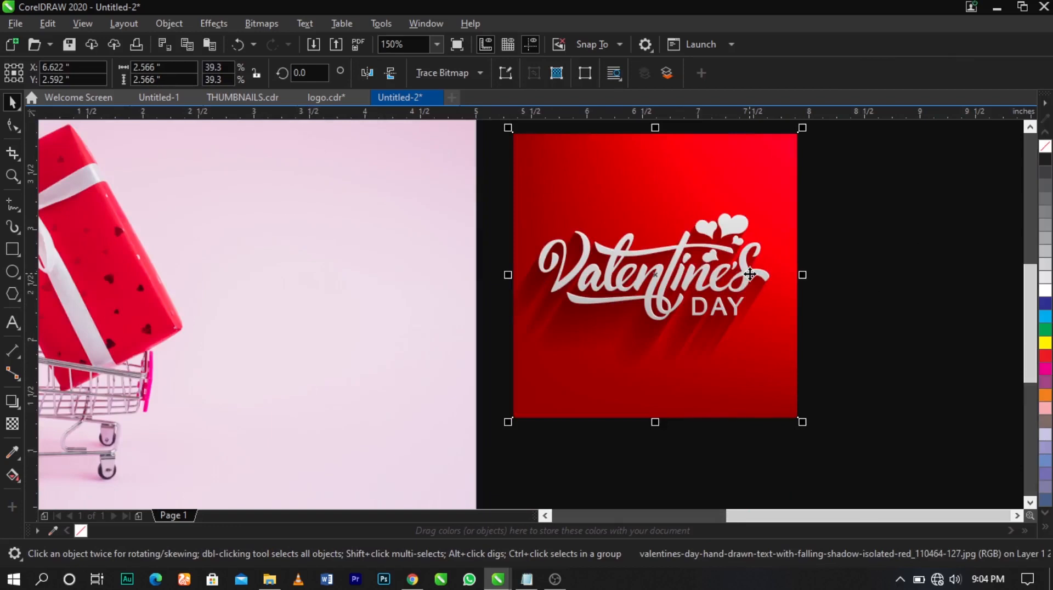
pyautogui.moveTo(750, 274); pyautogui.dragTo(758, 288)
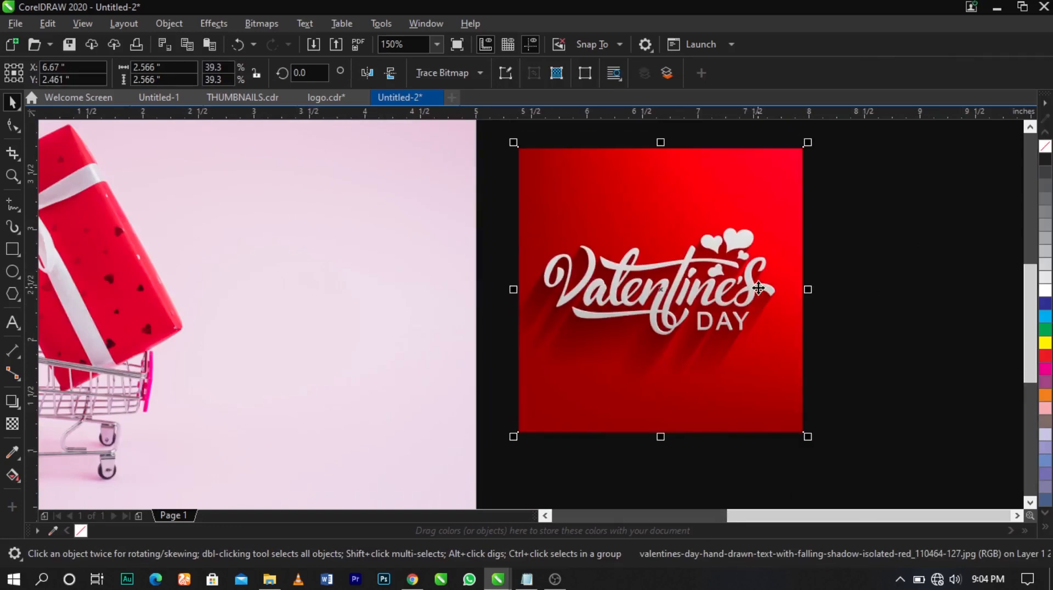
pyautogui.scroll(3, 764, 279)
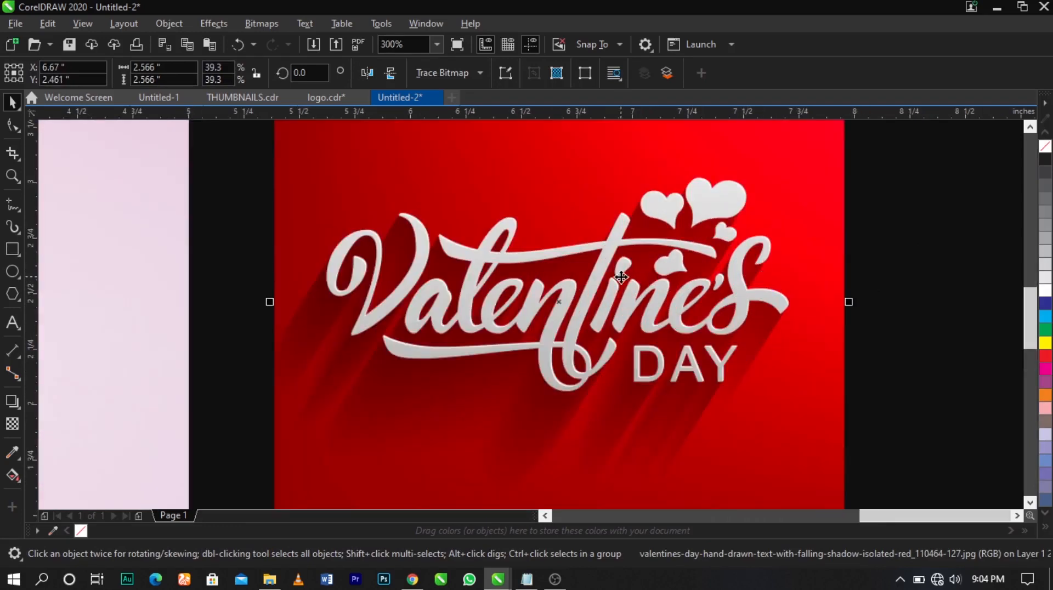
pyautogui.click(620, 278)
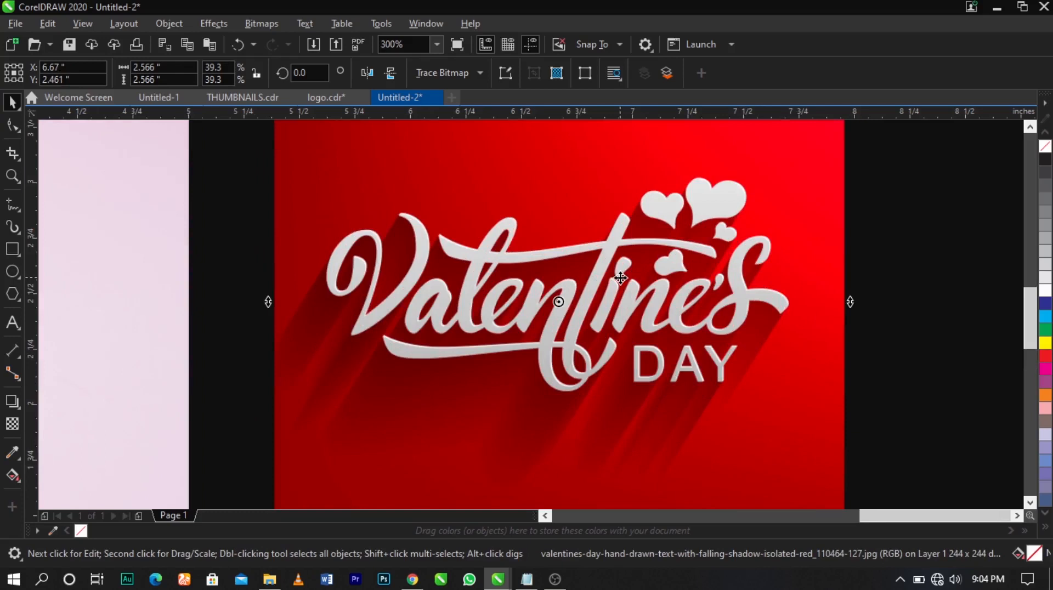
pyautogui.scroll(-3, 620, 235)
pyautogui.moveTo(620, 235); pyautogui.dragTo(622, 250)
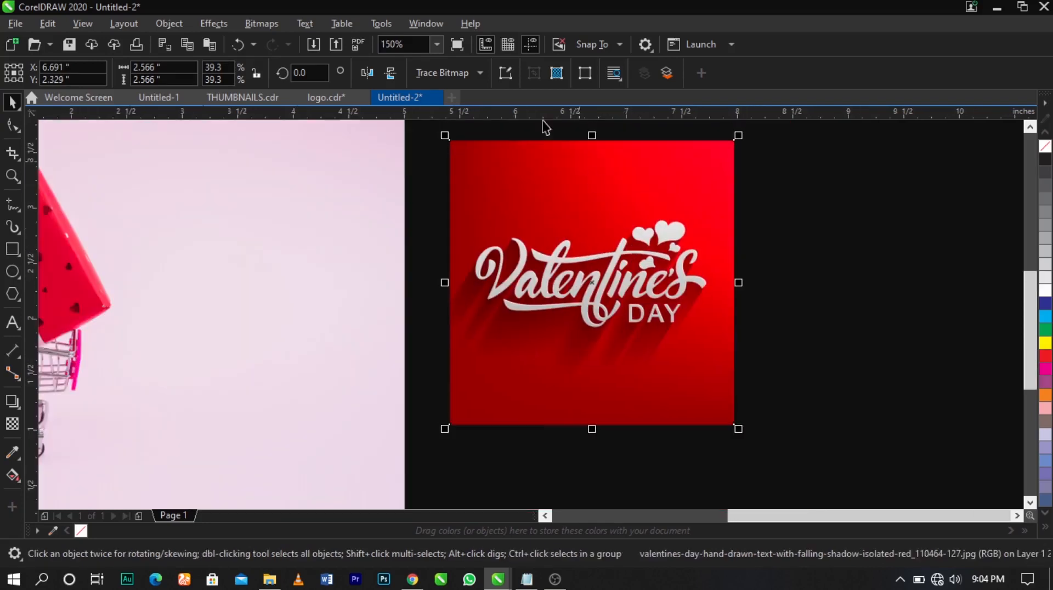
# Step: Convert the Valentine's Day picture to 1-bit black and white using the Line Art method with a threshold of 139
pyautogui.click(248, 22)
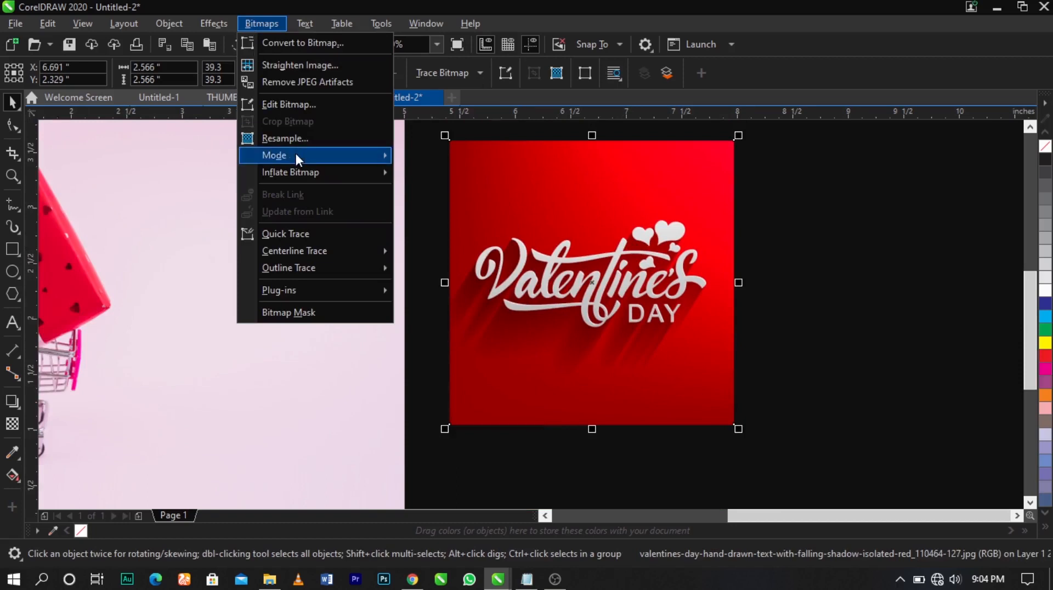
pyautogui.moveTo(296, 157)
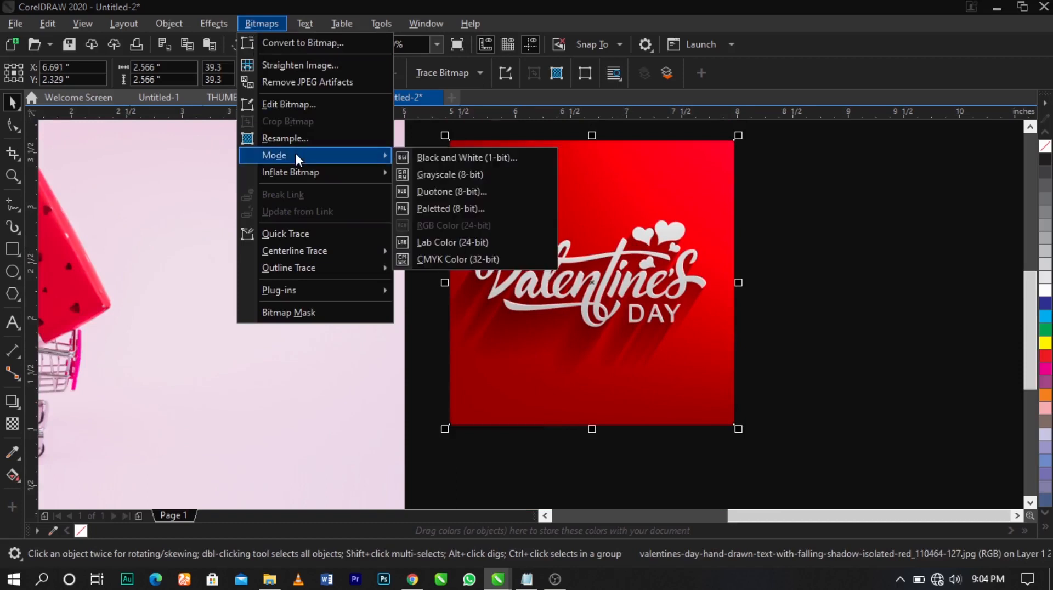
pyautogui.click(462, 157)
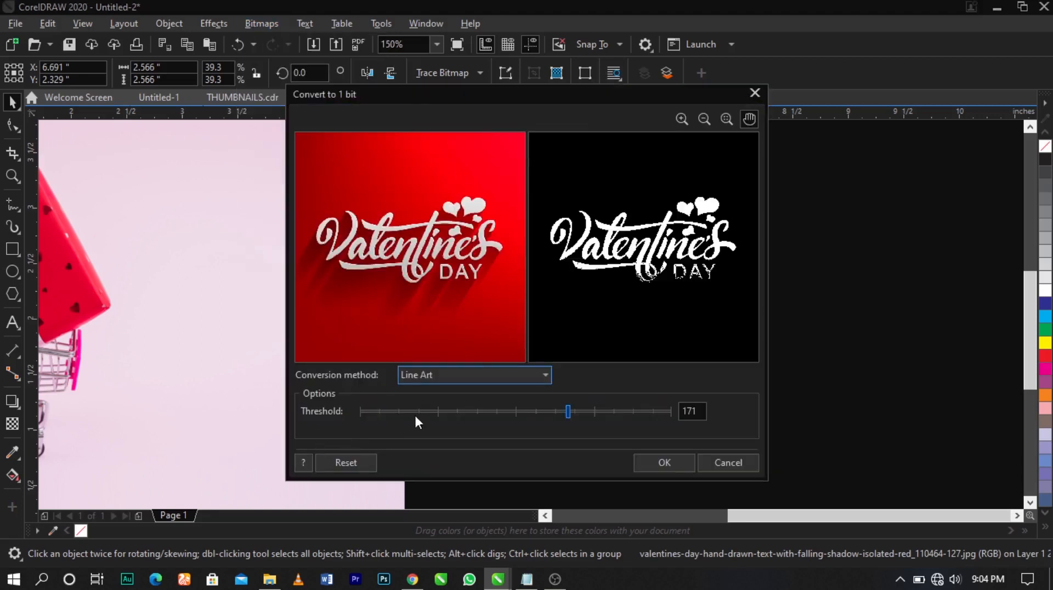
pyautogui.moveTo(521, 411)
pyautogui.mouseDown()
pyautogui.moveTo(488, 411)
pyautogui.moveTo(530, 410)
pyautogui.mouseUp()
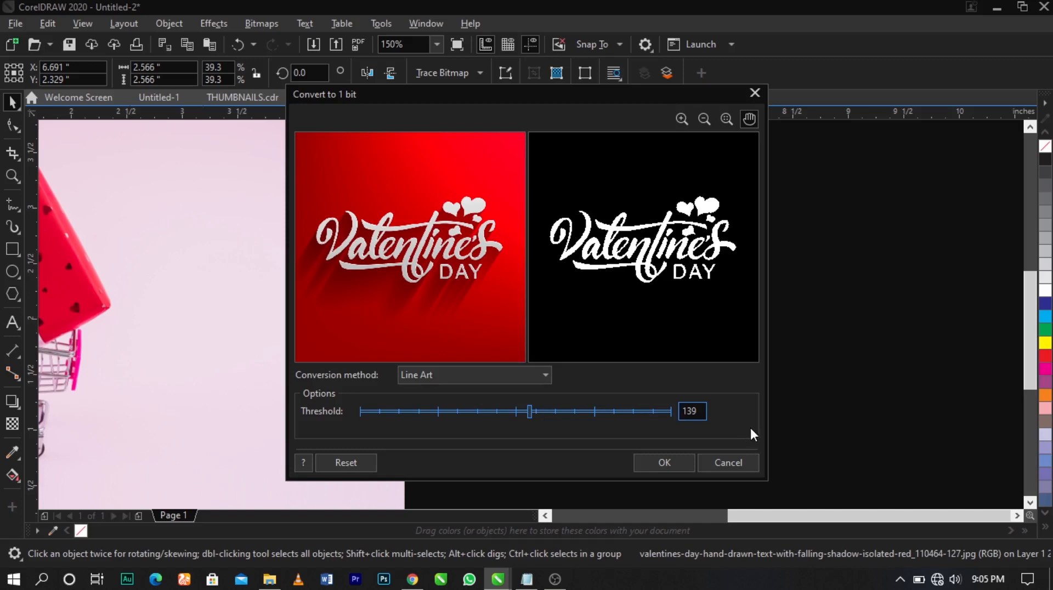
pyautogui.click(665, 466)
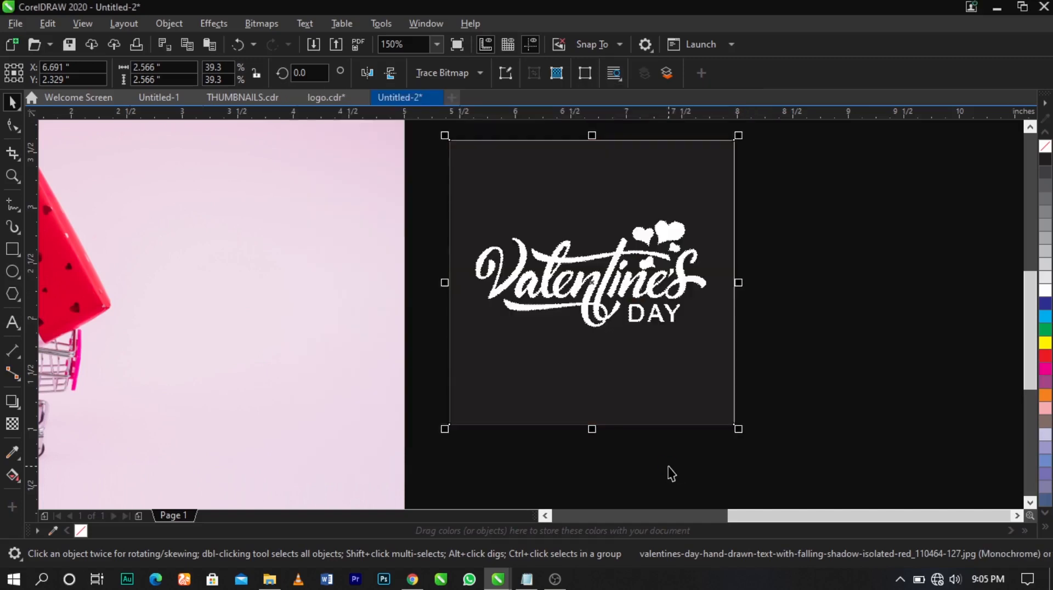
# Step: Outline-trace the black-and-white Valentine's Day bitmap as line art with the default PowerTRACE settings
pyautogui.click(437, 78)
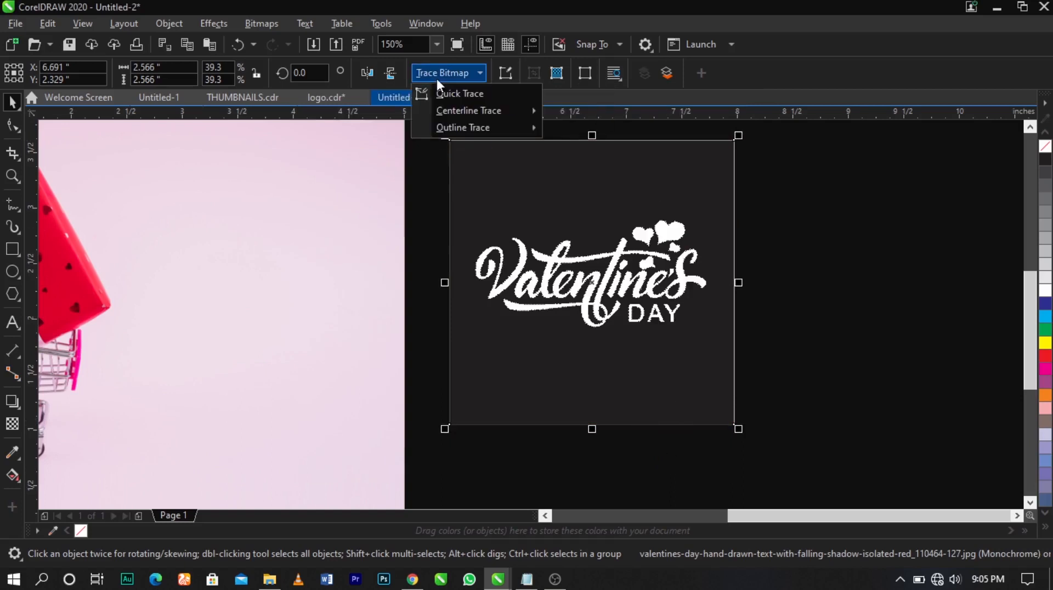
pyautogui.moveTo(470, 127)
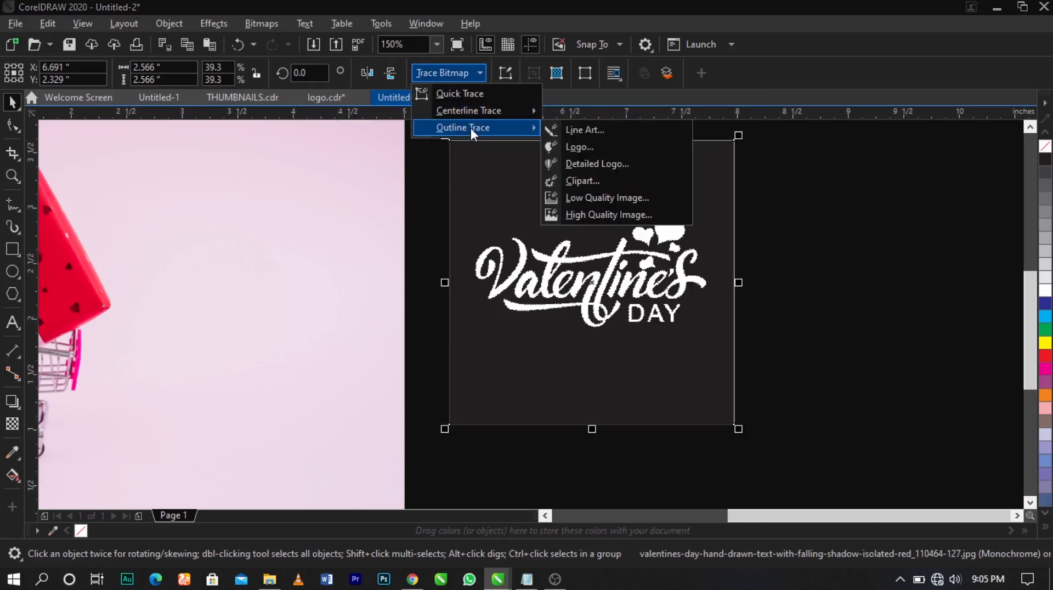
pyautogui.click(589, 131)
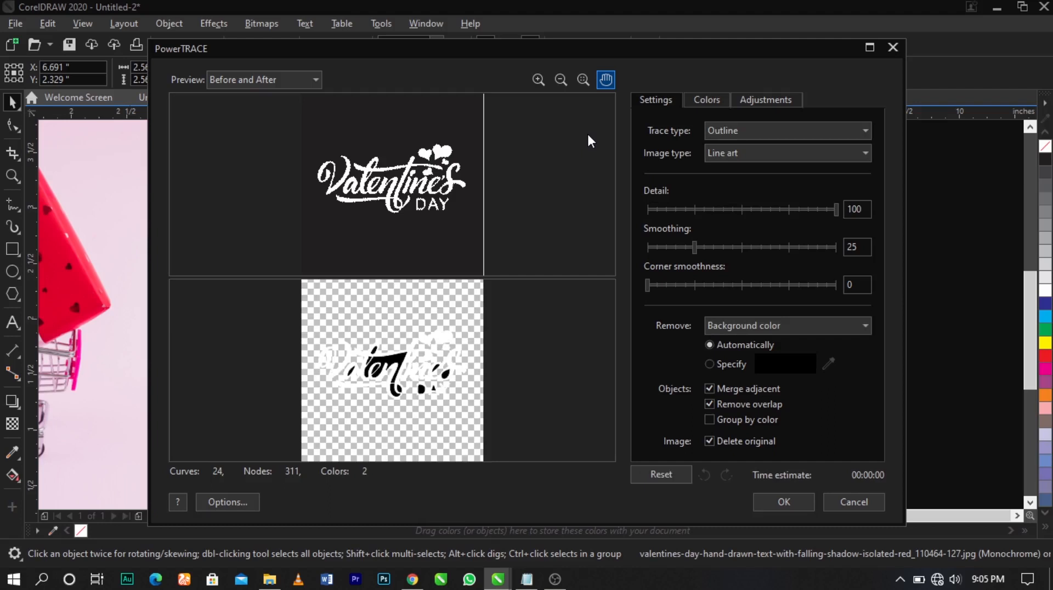
pyautogui.click(774, 501)
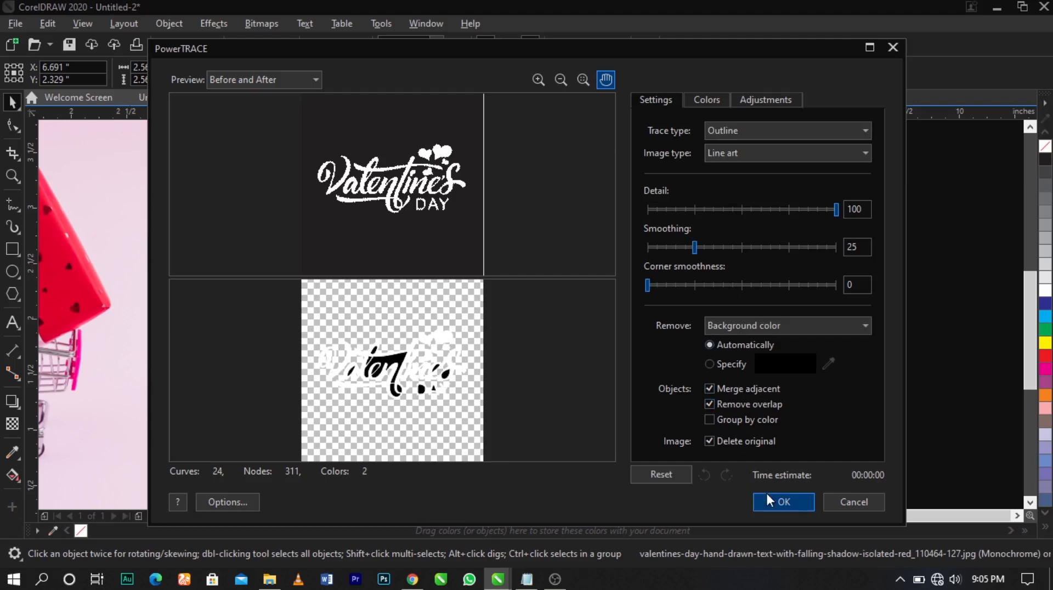
# Step: Pull the leftover black-and-white bitmap away from the traced Valentine's Day lettering and delete it
pyautogui.click(538, 388)
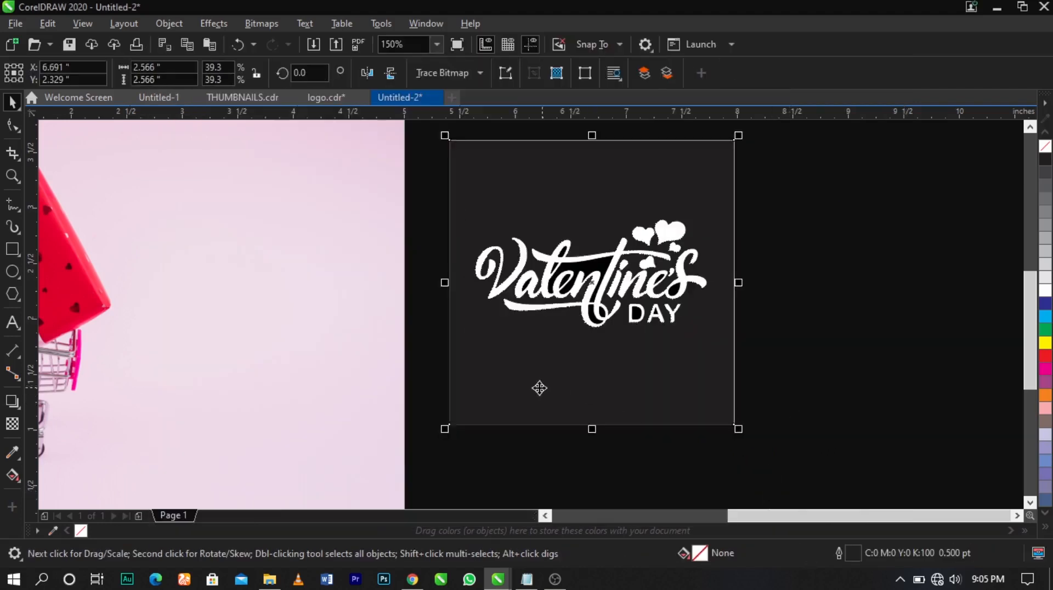
pyautogui.moveTo(538, 388); pyautogui.dragTo(874, 376)
pyautogui.press('Delete')
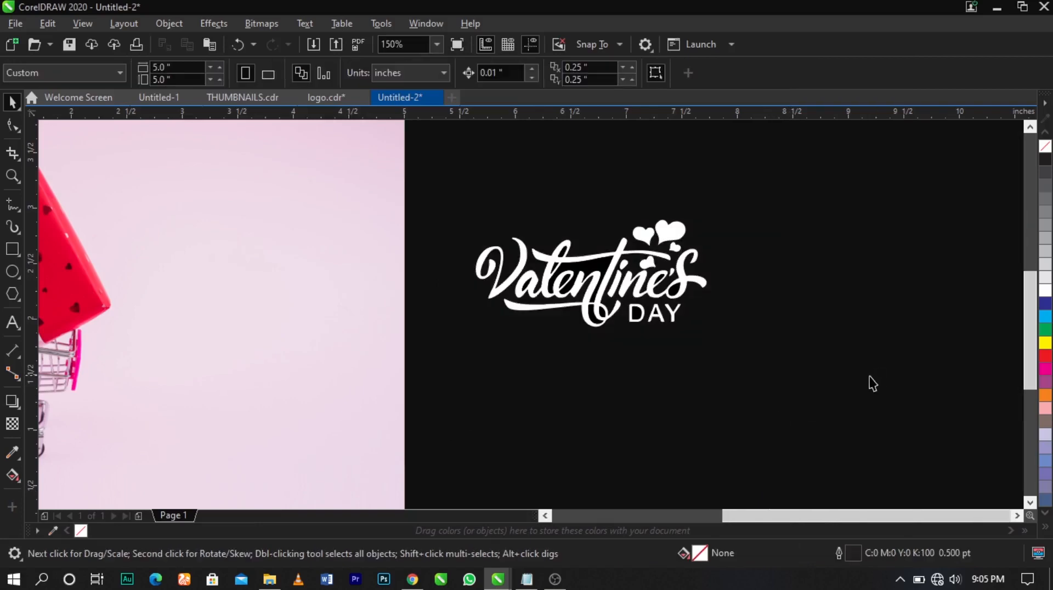
pyautogui.scroll(3, 550, 289)
pyautogui.scroll(-3, 548, 285)
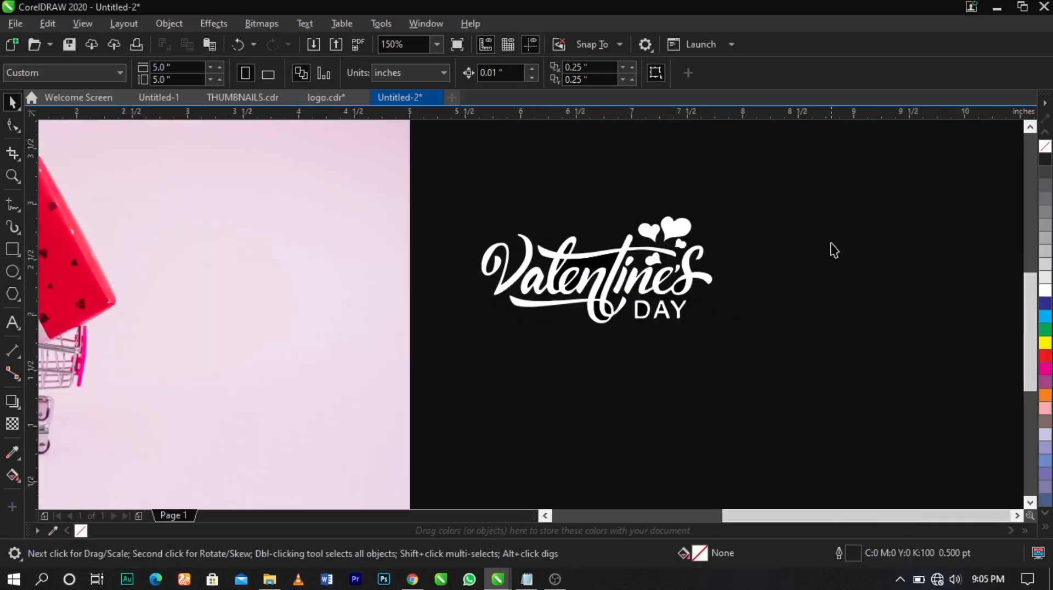
# Step: Move the traced lettering onto the flyer's pink background, right of the gift cart, at about X 3.77, Y 1.74 inches
pyautogui.click(704, 285)
pyautogui.moveTo(557, 303); pyautogui.dragTo(268, 378)
pyautogui.scroll(1, 176, 393)
pyautogui.moveTo(438, 354); pyautogui.dragTo(368, 351)
pyautogui.click(647, 353)
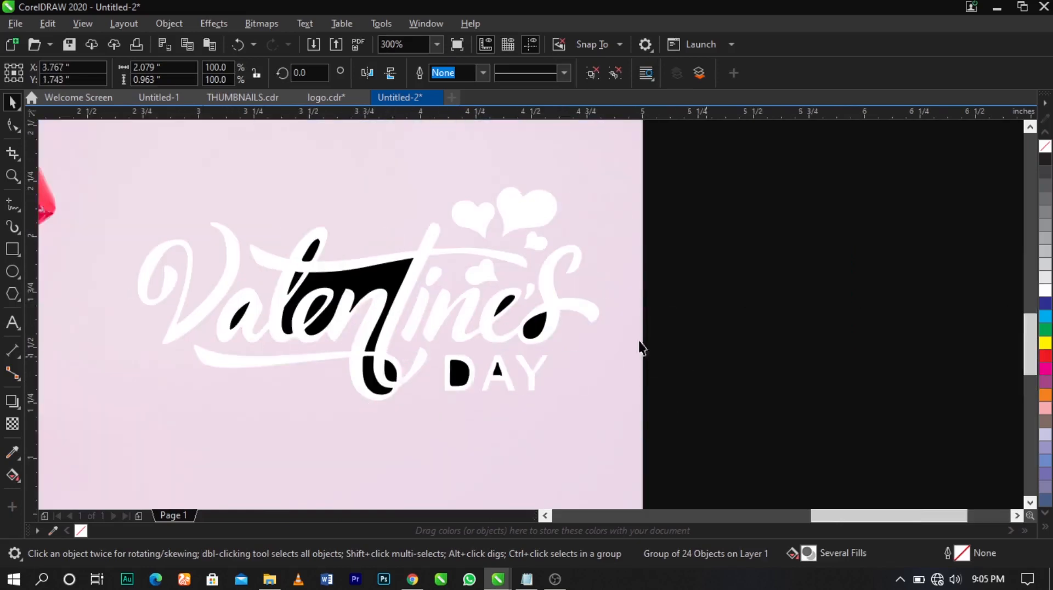
pyautogui.click(351, 285)
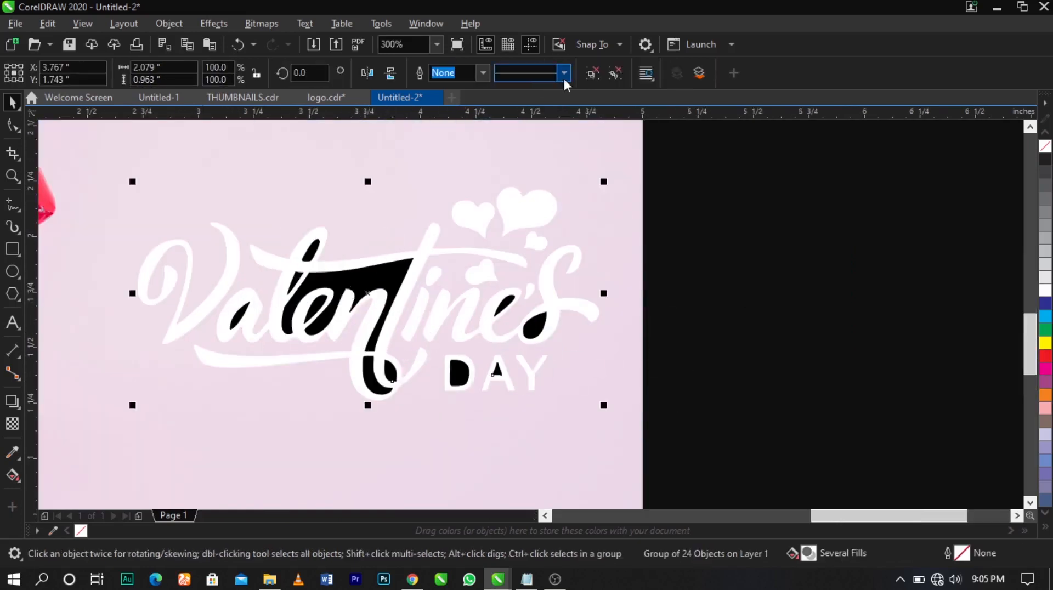
pyautogui.click(591, 73)
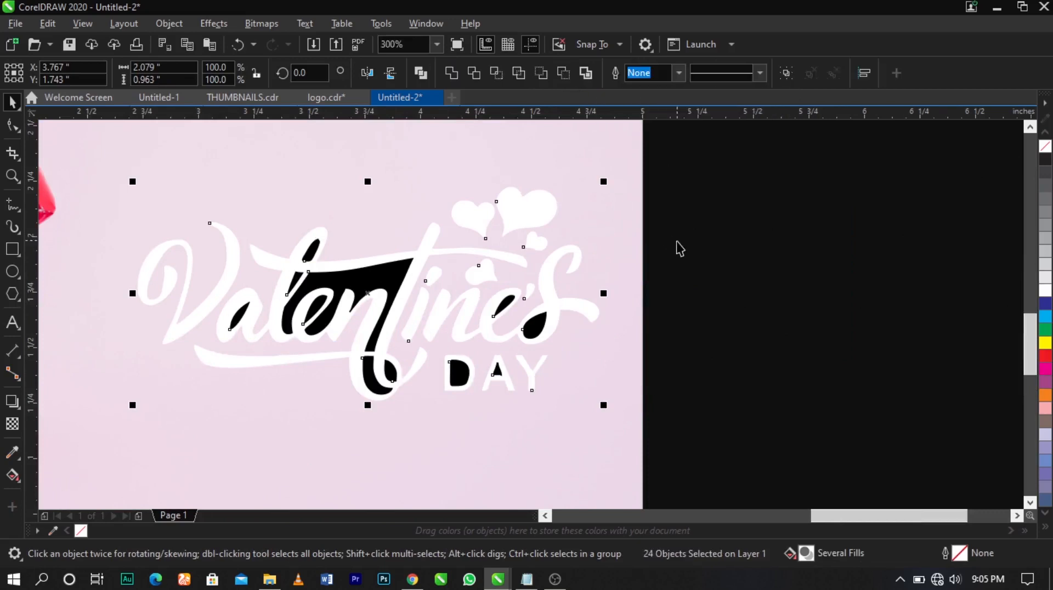
pyautogui.click(680, 249)
pyautogui.click(388, 281)
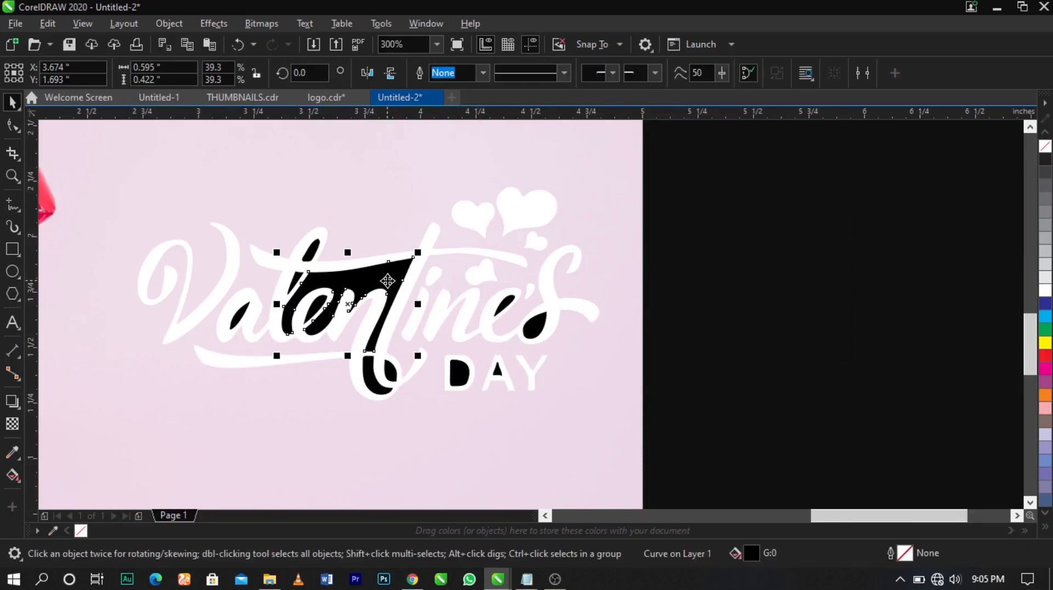
pyautogui.hotkey('ctrl', 'z')
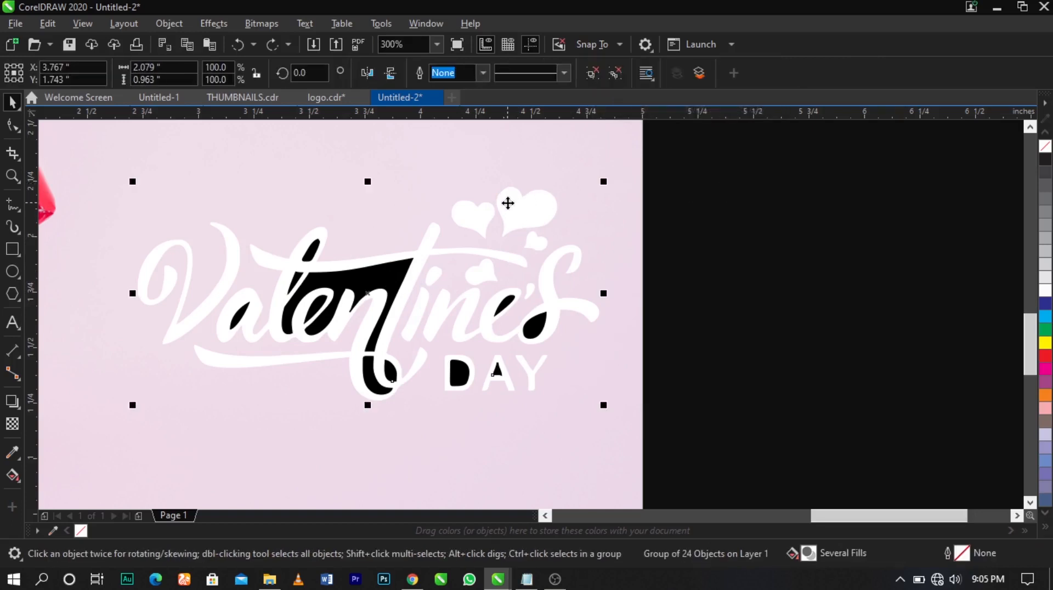
# Step: Ungroup the traced lettering and delete the black pieces between the middle letters, in the lower loop's outer part and inside the D
pyautogui.hotkey('ctrl', 'u')
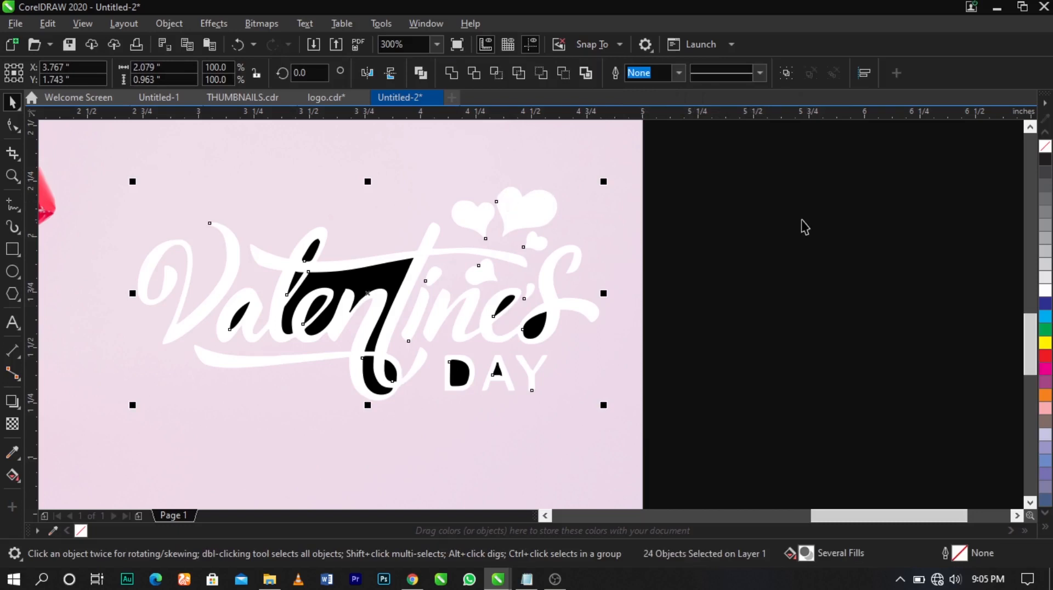
pyautogui.click(806, 227)
pyautogui.click(349, 286)
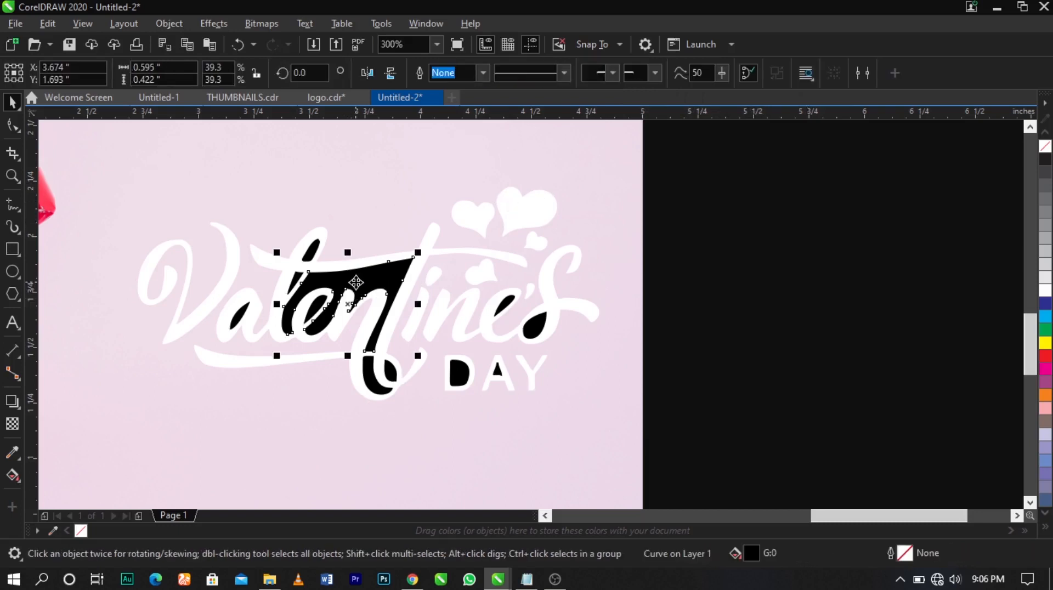
pyautogui.press('Delete')
pyautogui.click(369, 369)
pyautogui.press('Delete')
pyautogui.click(452, 379)
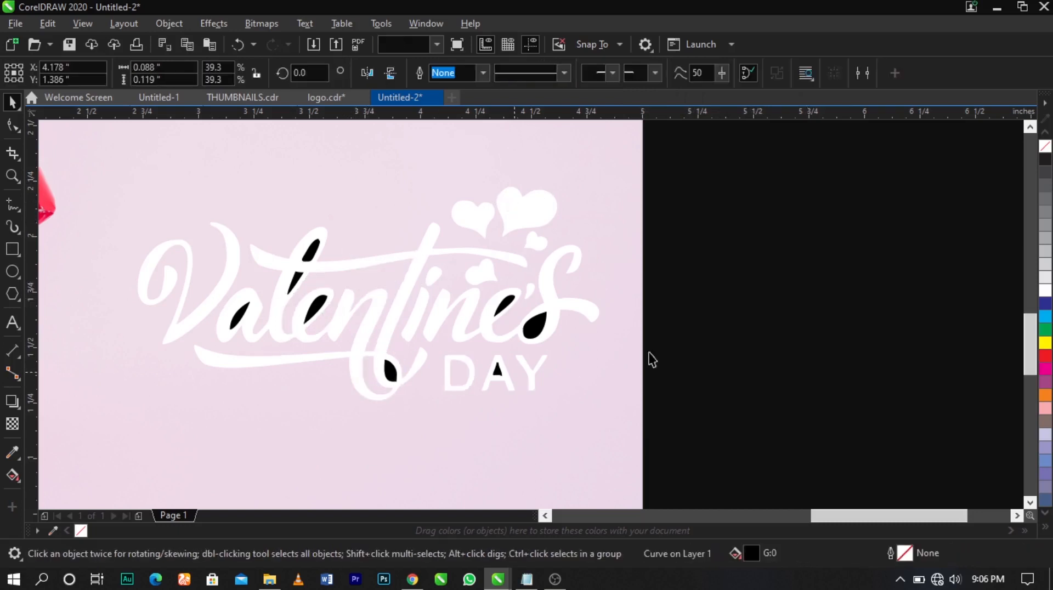
# Step: Delete the word DAY with its remaining black piece, and the black pieces inside the s and second e of Valentine's
pyautogui.moveTo(736, 329); pyautogui.dragTo(429, 426)
pyautogui.press('Delete')
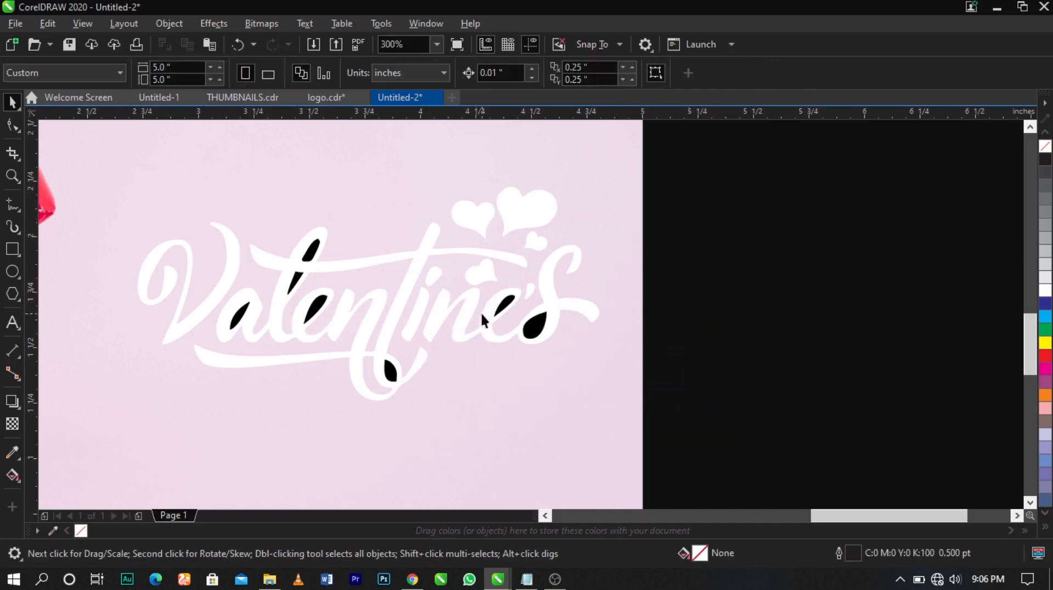
pyautogui.click(534, 327)
pyautogui.press('Delete')
pyautogui.click(505, 304)
pyautogui.press('Delete')
# Step: Delete the black pieces inside the lower loop's inner part, the first e, and the l's upper and lower openings
pyautogui.scroll(2, 379, 371)
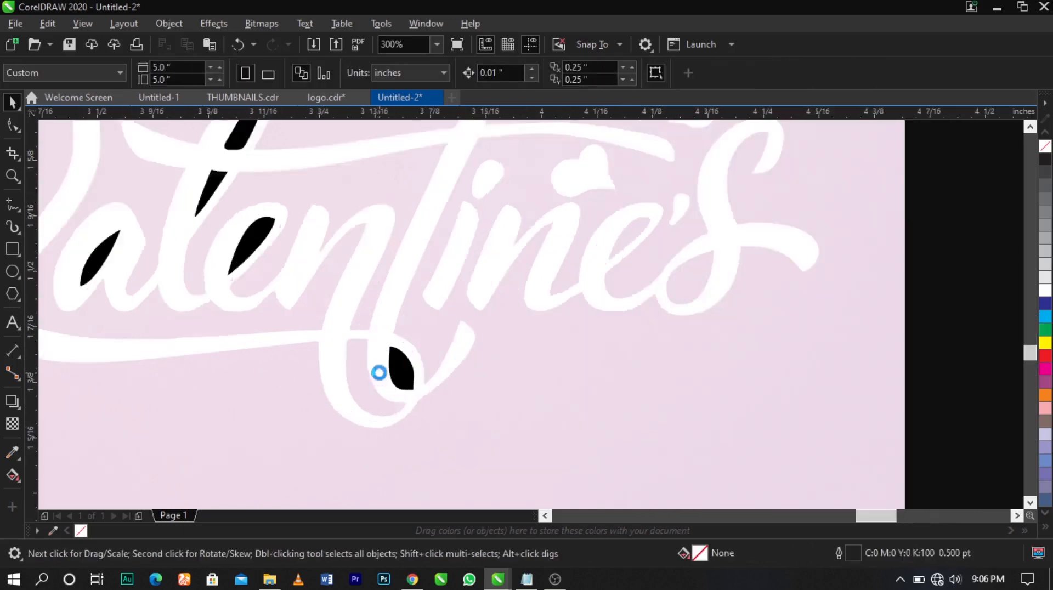
pyautogui.click(418, 378)
pyautogui.press('Delete')
pyautogui.scroll(-2, 450, 357)
pyautogui.scroll(1, 358, 289)
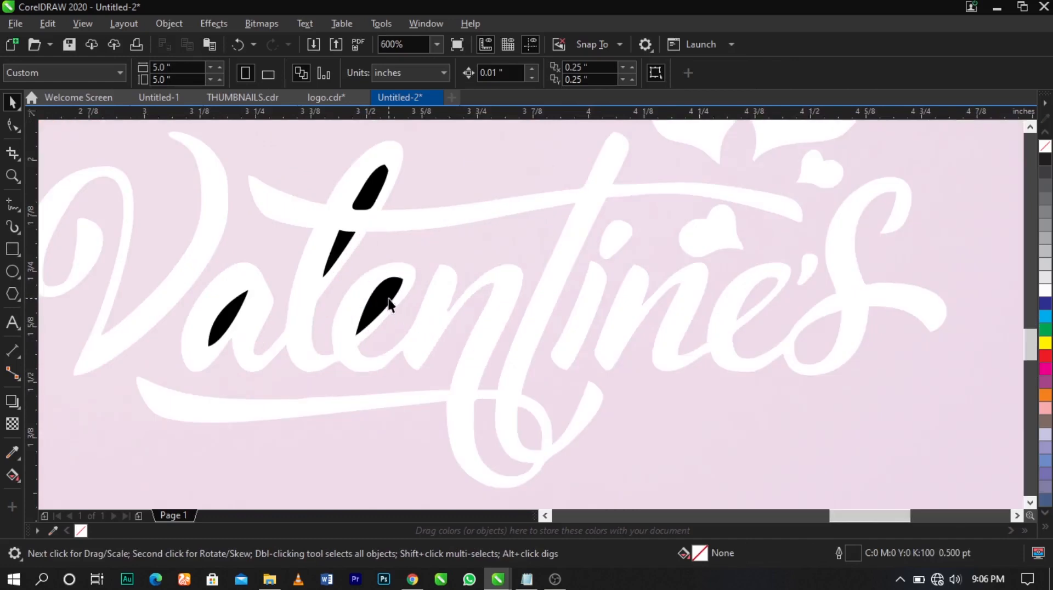
pyautogui.click(388, 296)
pyautogui.press('Delete')
pyautogui.click(379, 205)
pyautogui.press('Delete')
pyautogui.click(344, 244)
pyautogui.press('Delete')
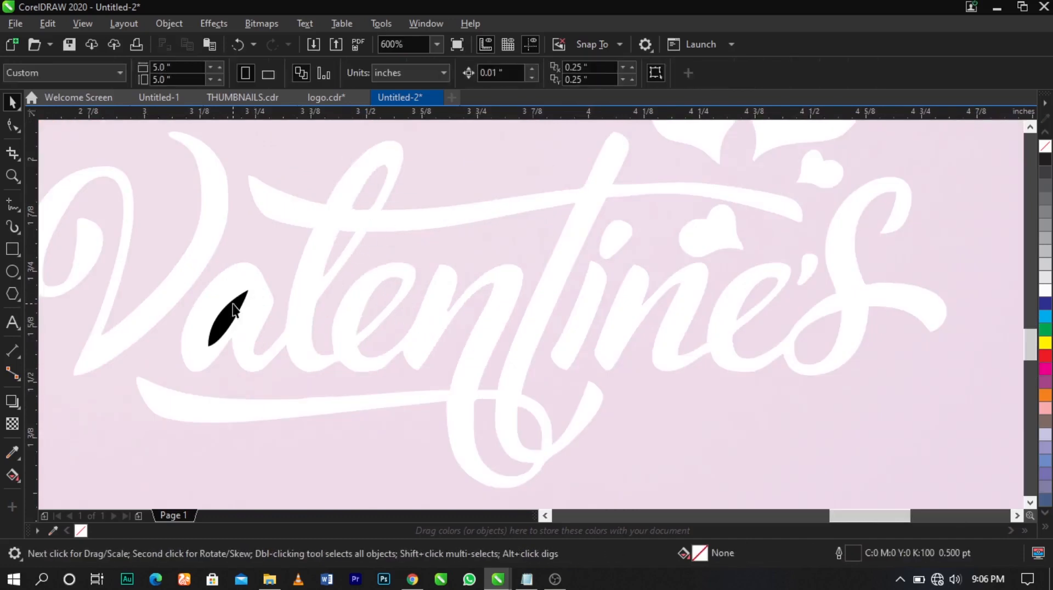
# Step: Delete the black piece inside the a, and move the whole lettering off the flyer's right side as one group
pyautogui.click(228, 318)
pyautogui.press('Delete')
pyautogui.scroll(-2, 444, 301)
pyautogui.moveTo(715, 192); pyautogui.dragTo(315, 392)
pyautogui.moveTo(390, 334); pyautogui.dragTo(686, 321)
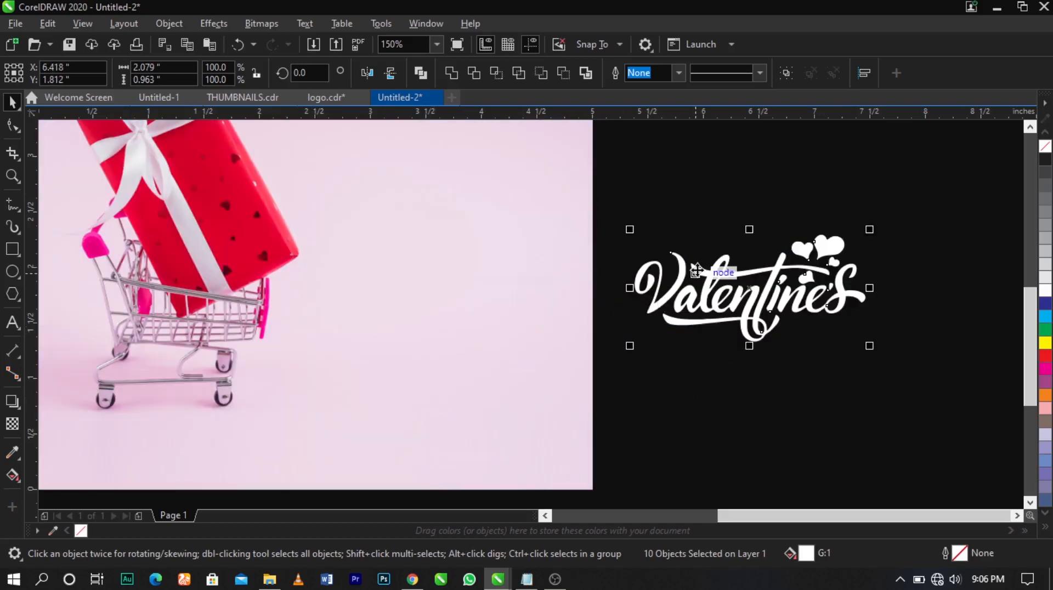
pyautogui.hotkey('ctrl', 'g')
pyautogui.scroll(1, 915, 325)
pyautogui.click(913, 316)
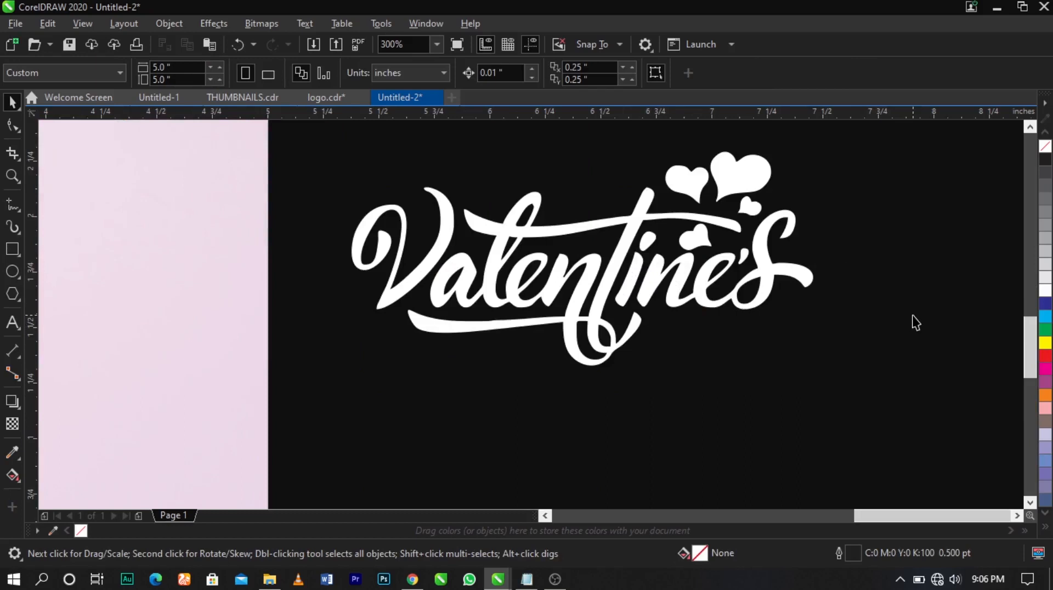
pyautogui.scroll(-3, 646, 332)
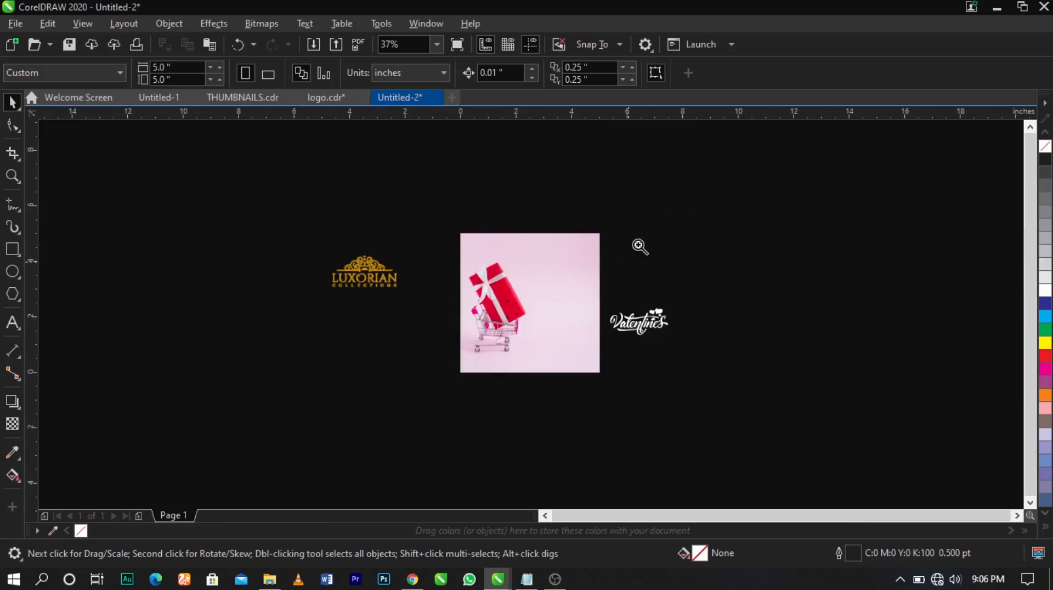
# Step: Place the Luxorian Collections logo in the flyer's upper-right corner and shrink it to about 1.15 inches wide
pyautogui.moveTo(676, 225); pyautogui.dragTo(482, 388)
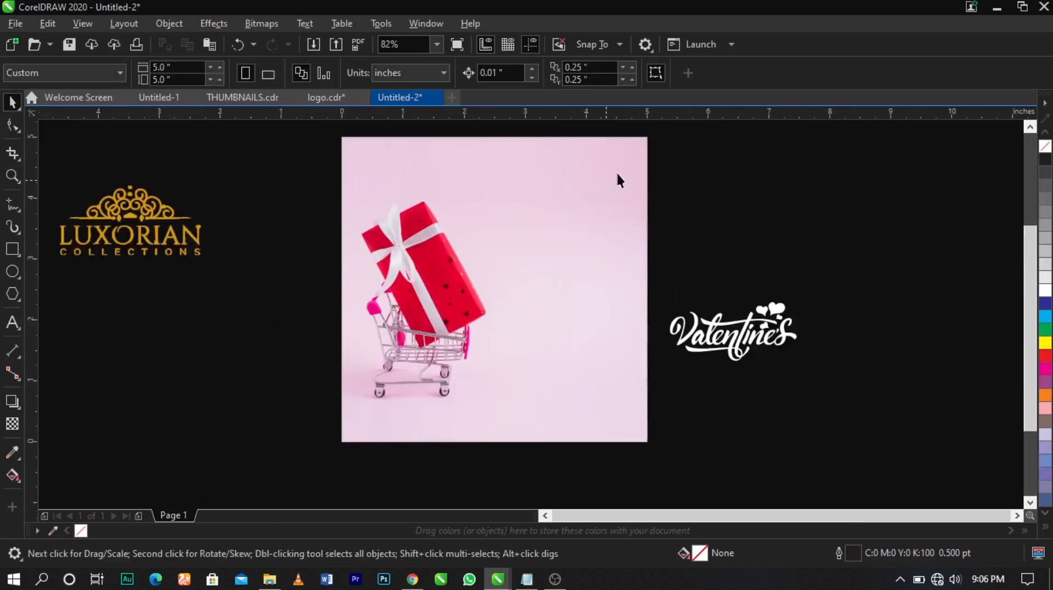
pyautogui.moveTo(133, 201); pyautogui.dragTo(581, 172)
pyautogui.scroll(3, 622, 144)
pyautogui.moveTo(670, 298); pyautogui.dragTo(601, 207)
pyautogui.scroll(3, 601, 208)
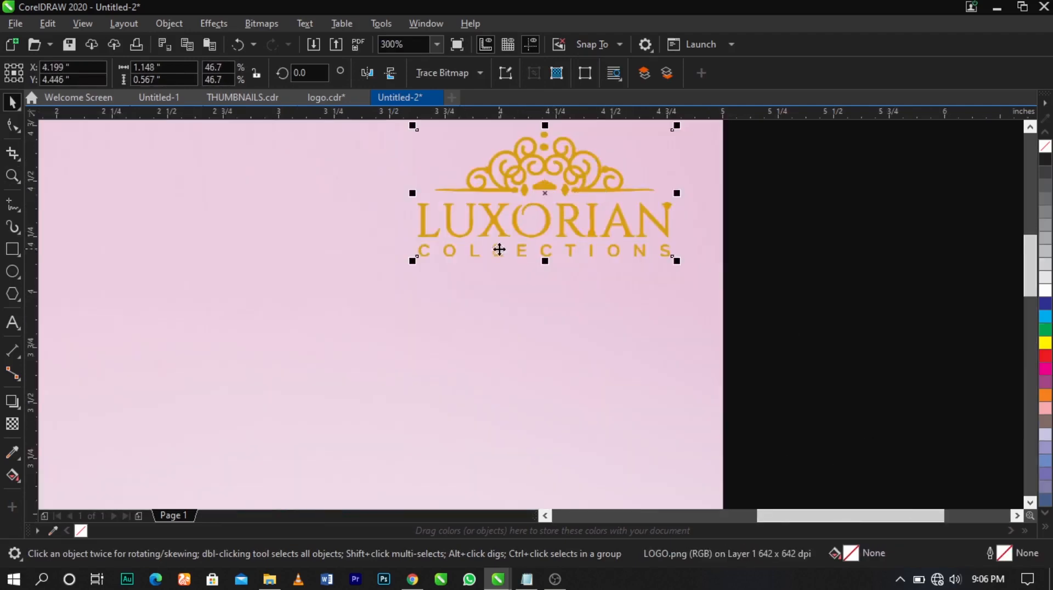
# Step: Shrink the logo to about 0.94 by 0.47 inches and position it at about X 4.2, Y 4.49 inches
pyautogui.moveTo(412, 260); pyautogui.dragTo(459, 238)
pyautogui.moveTo(602, 206); pyautogui.dragTo(587, 208)
pyautogui.scroll(-2, 599, 209)
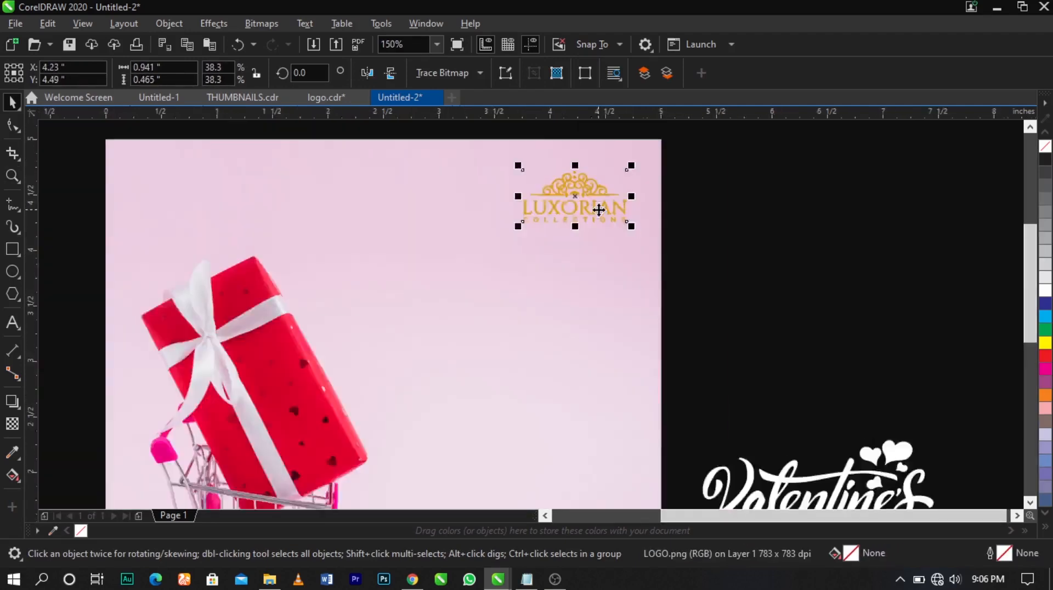
pyautogui.click(666, 187)
pyautogui.press('z')
pyautogui.moveTo(684, 166); pyautogui.dragTo(317, 430)
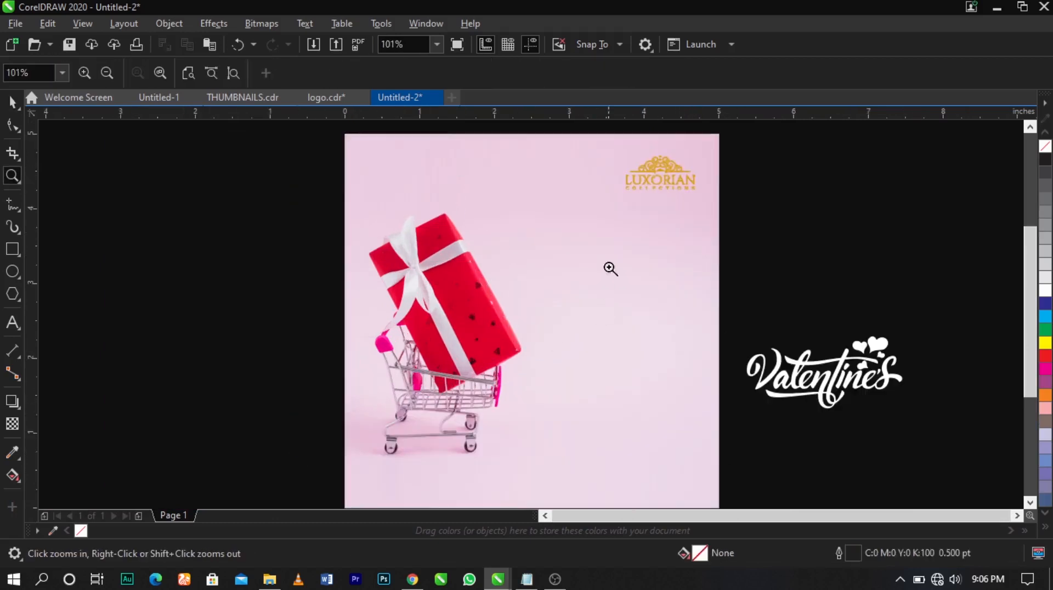
pyautogui.press('space')
pyautogui.click(666, 175)
pyautogui.scroll(2, 666, 175)
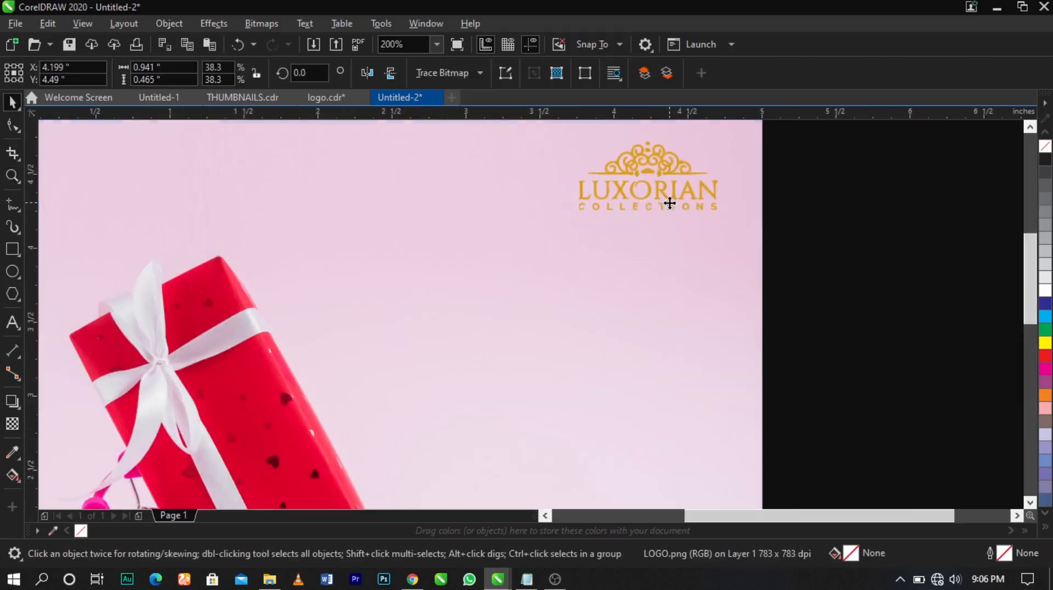
pyautogui.click(15, 278)
pyautogui.moveTo(520, 253)
pyautogui.mouseDown()
pyautogui.moveTo(602, 376)
pyautogui.moveTo(675, 437)
pyautogui.mouseUp()
pyautogui.press('space')
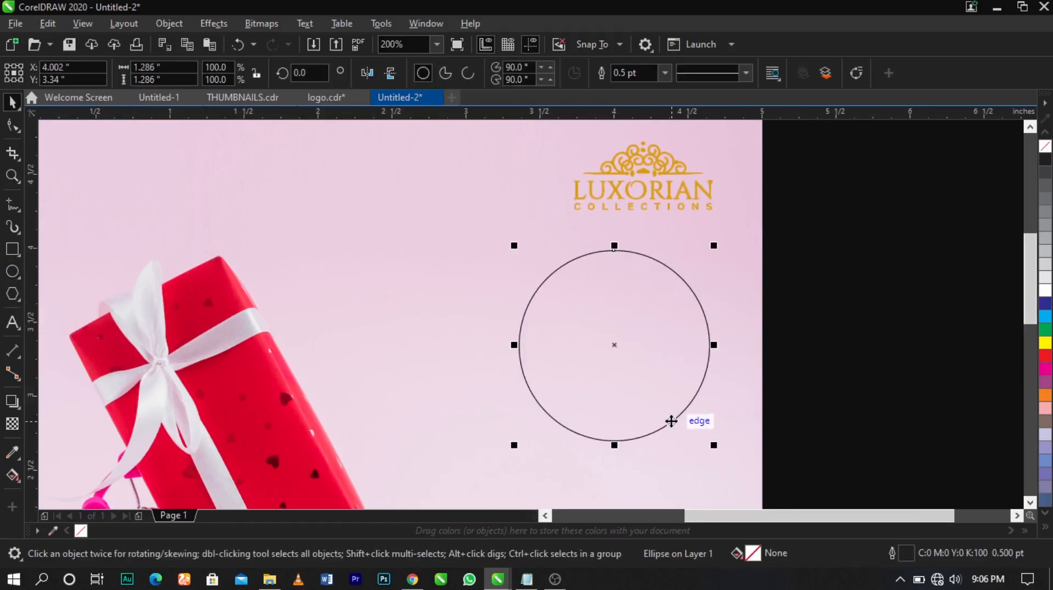
pyautogui.press('Delete')
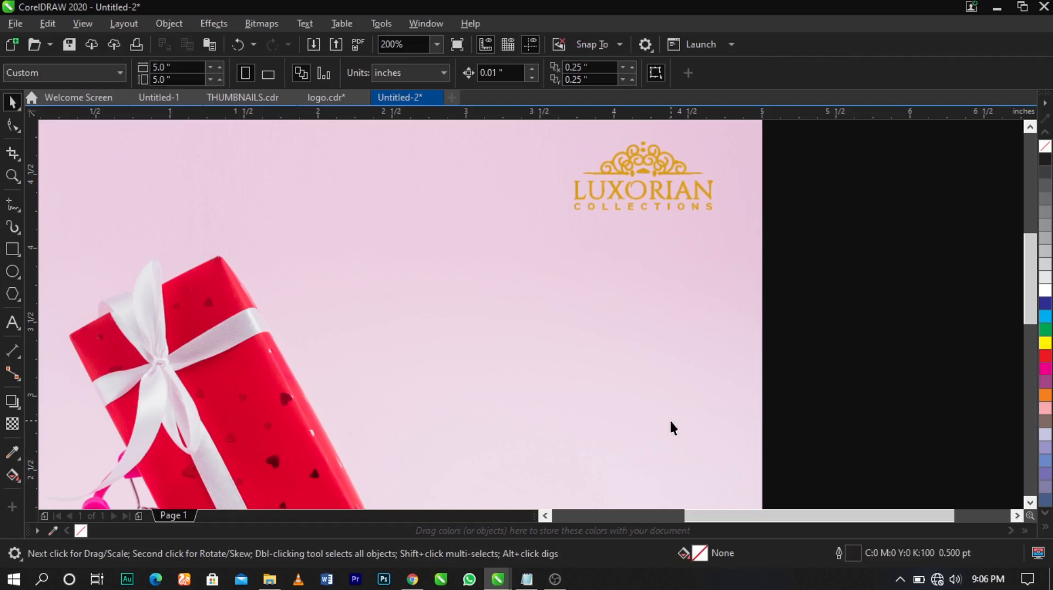
# Step: Draw a white circle without outline, about 1.5 inches in diameter, on the background right of the gift box
pyautogui.click(13, 271)
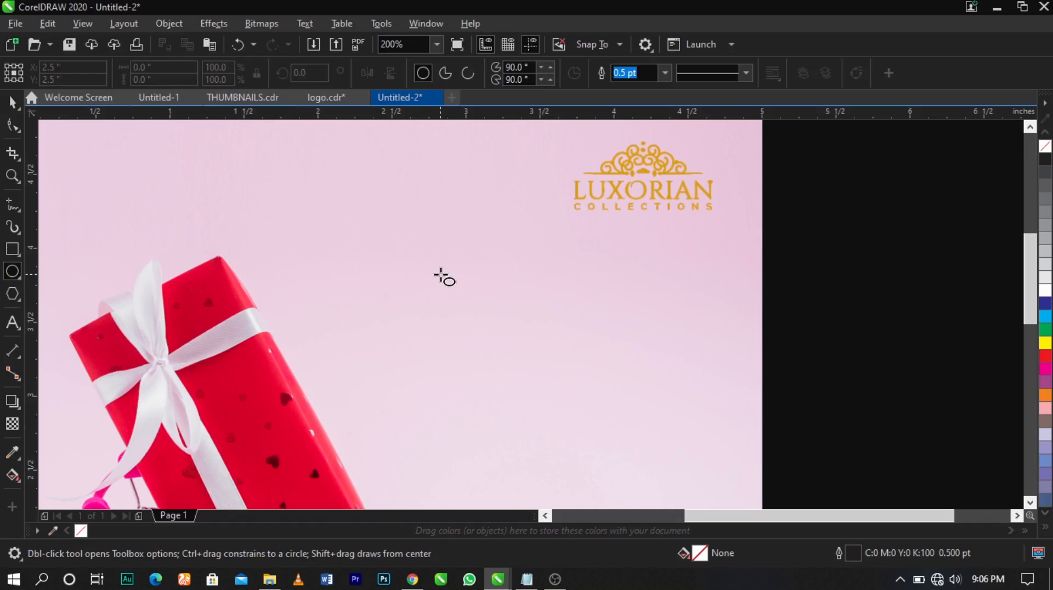
pyautogui.moveTo(439, 271); pyautogui.dragTo(668, 461)
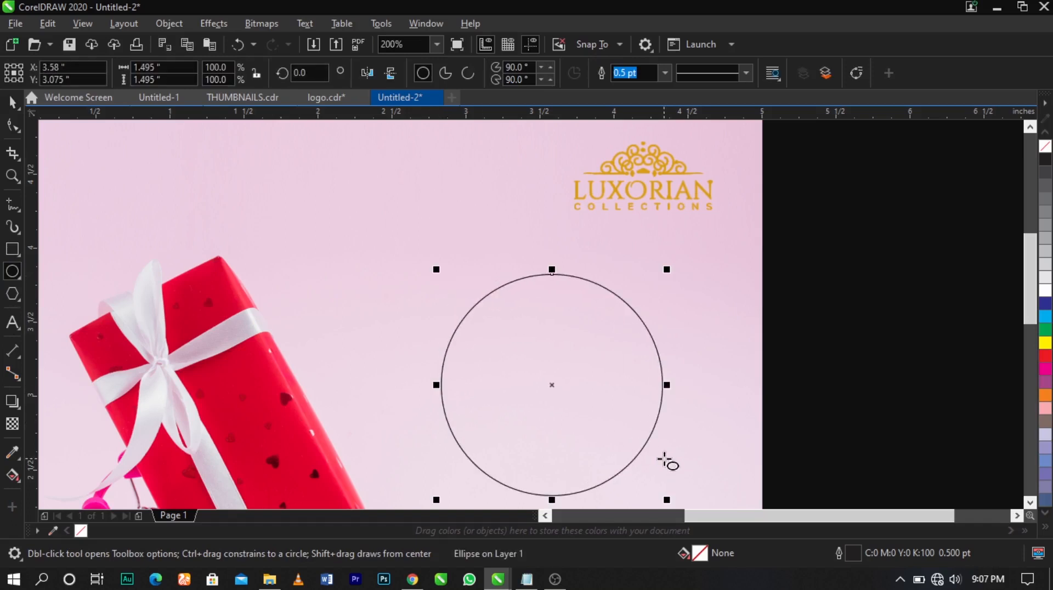
pyautogui.click(11, 102)
pyautogui.moveTo(459, 365); pyautogui.dragTo(402, 311)
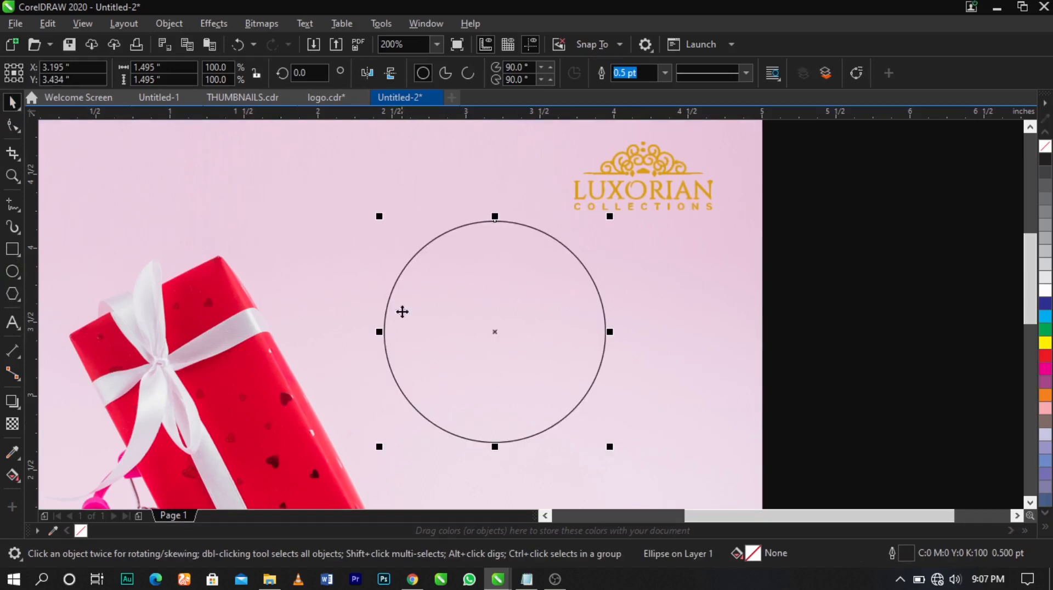
pyautogui.click(1046, 291)
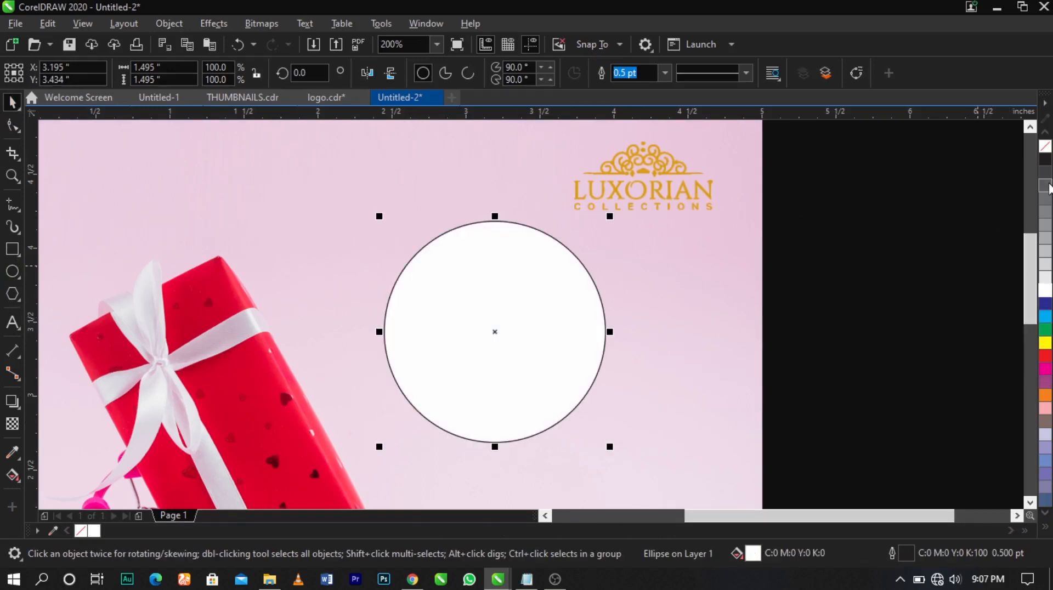
pyautogui.rightClick(1045, 147)
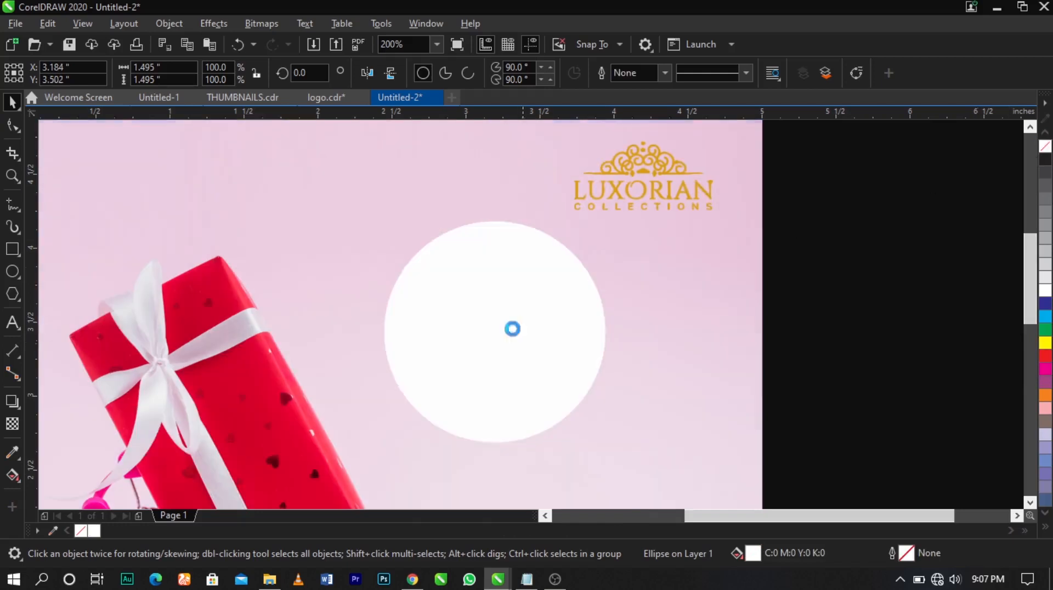
# Step: Apply a Gaussian Blur with a radius of about 53.7 pixels to the white circle
pyautogui.click(208, 23)
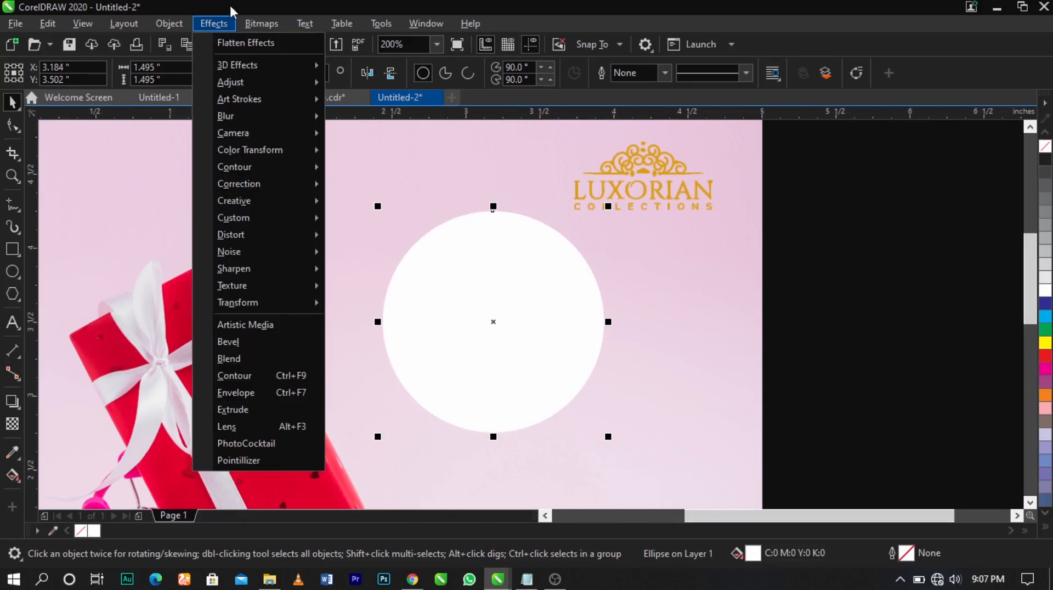
pyautogui.press('Escape')
pyautogui.click(253, 24)
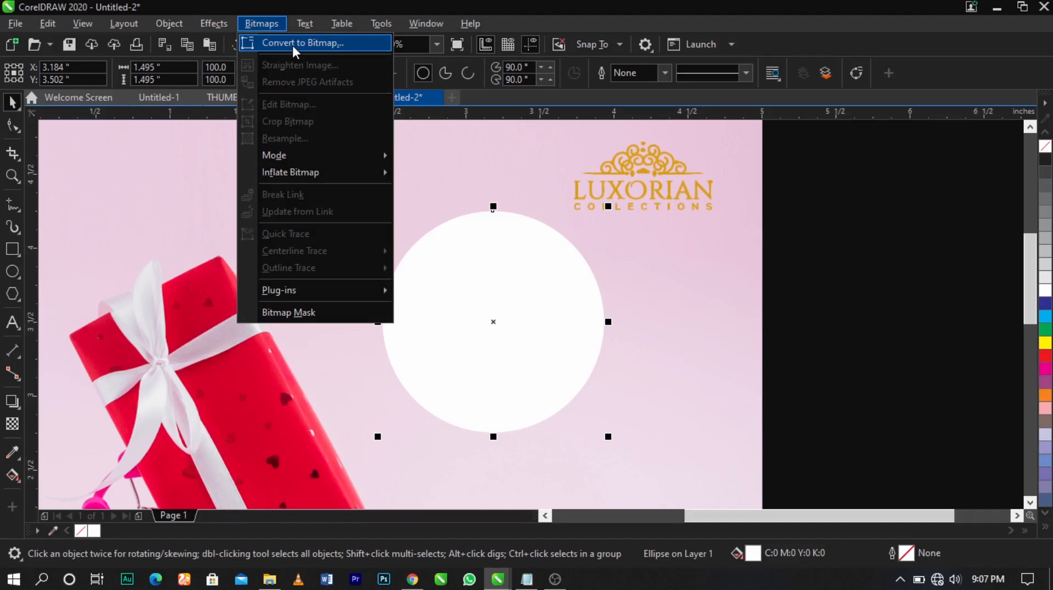
pyautogui.click(220, 26)
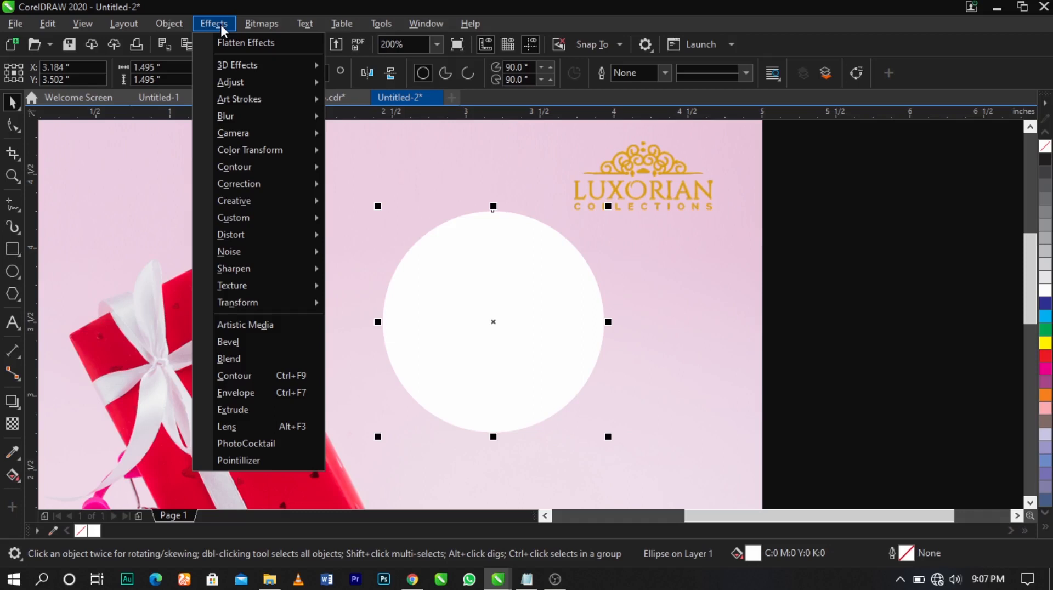
pyautogui.moveTo(252, 24)
pyautogui.moveTo(217, 25)
pyautogui.moveTo(237, 117)
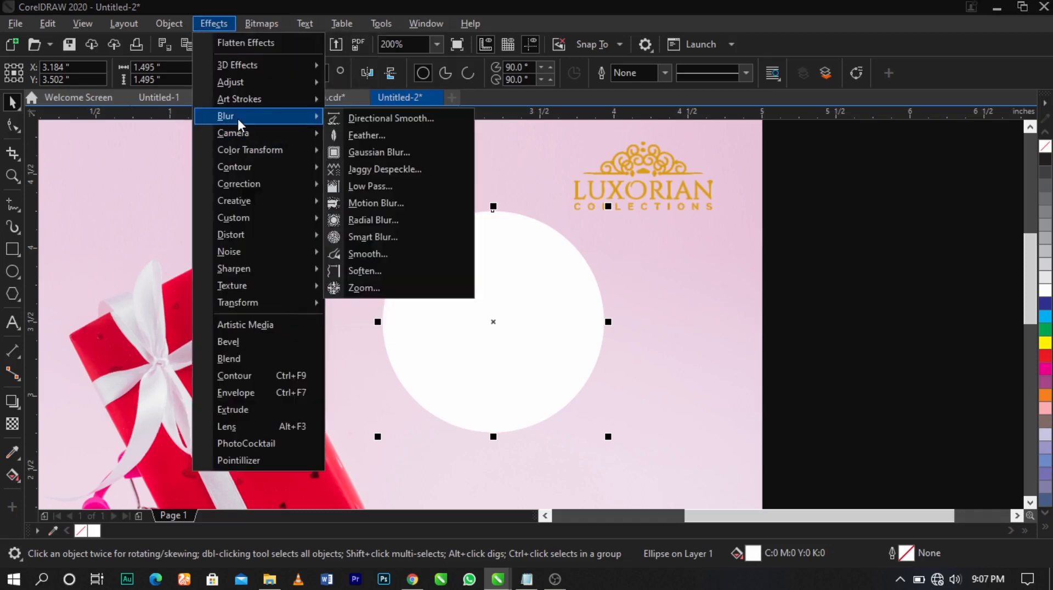
pyautogui.click(408, 151)
pyautogui.moveTo(569, 251); pyautogui.dragTo(893, 171)
pyautogui.click(831, 173)
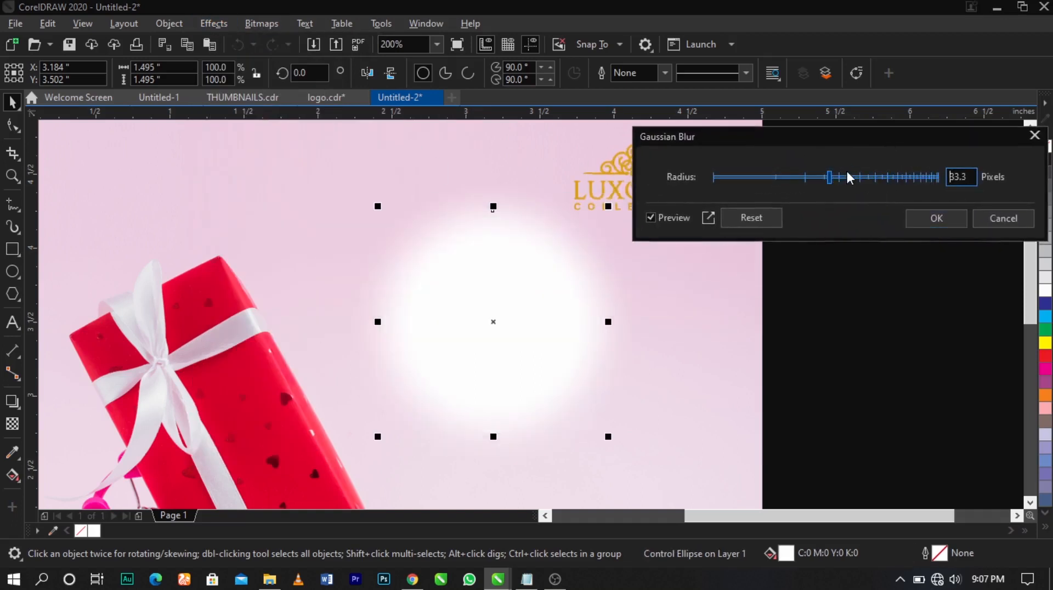
pyautogui.click(852, 175)
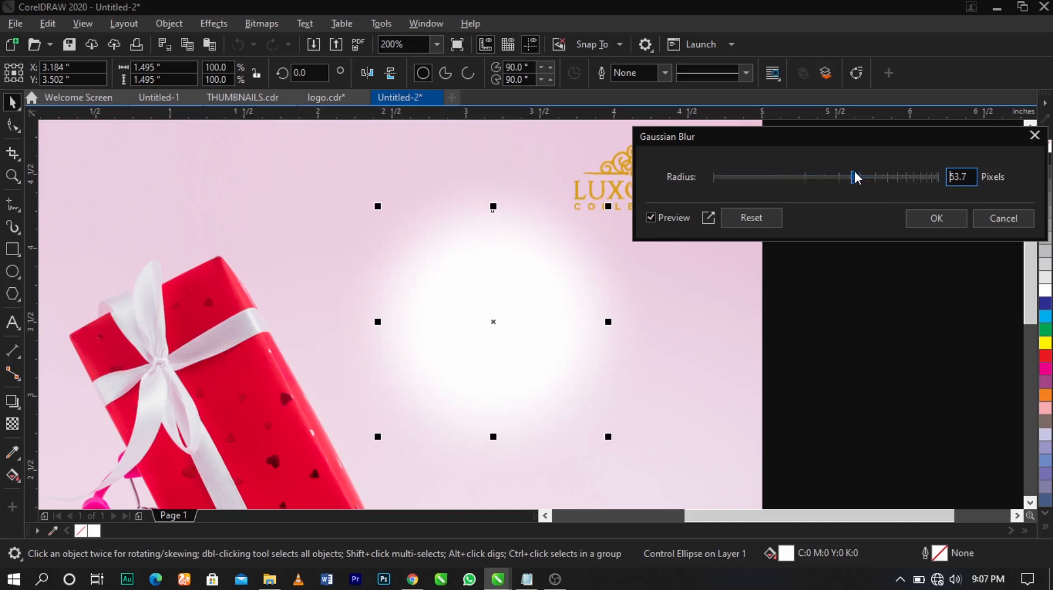
pyautogui.click(952, 217)
pyautogui.scroll(-2, 713, 241)
pyautogui.scroll(2, 642, 261)
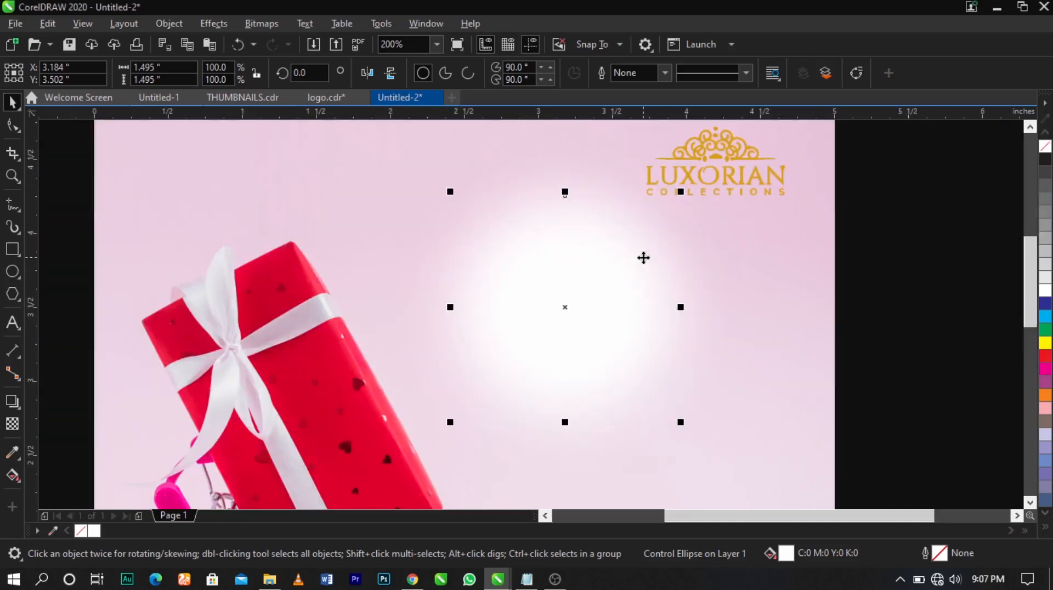
# Step: Move the blurred circle over the gift box's upper edge and PowerClip it inside the flyer's background rectangle
pyautogui.moveTo(547, 343); pyautogui.dragTo(738, 284)
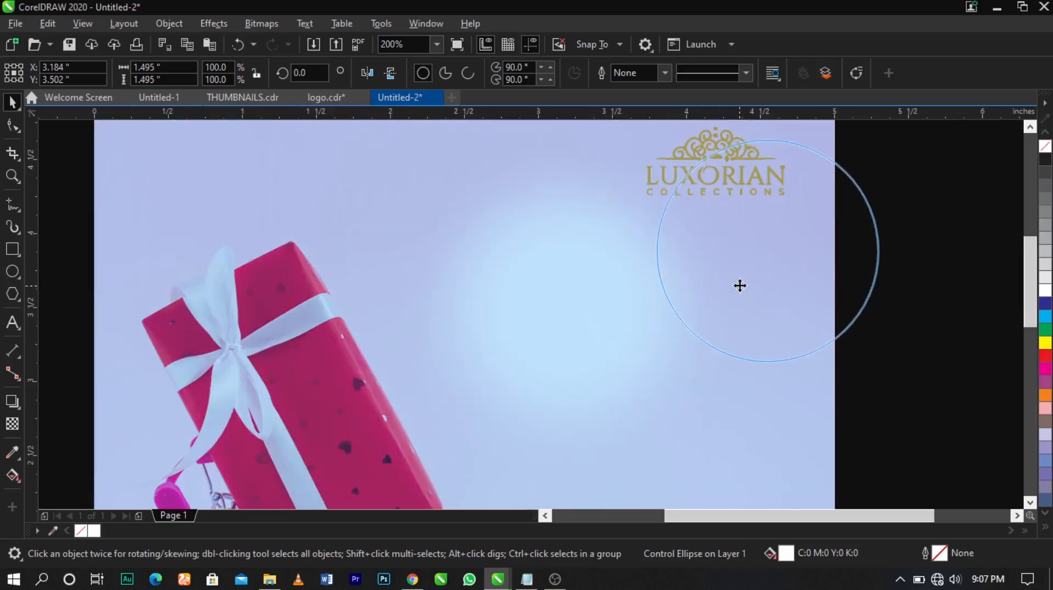
pyautogui.press('Escape')
pyautogui.moveTo(623, 303); pyautogui.dragTo(426, 235)
pyautogui.rightClick(426, 236)
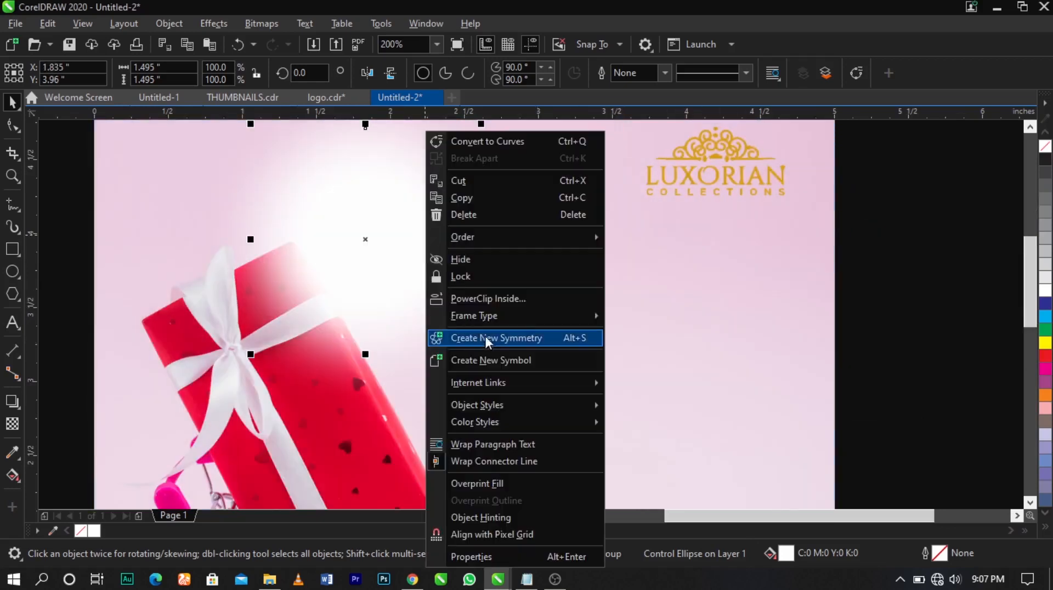
pyautogui.click(504, 299)
pyautogui.click(693, 286)
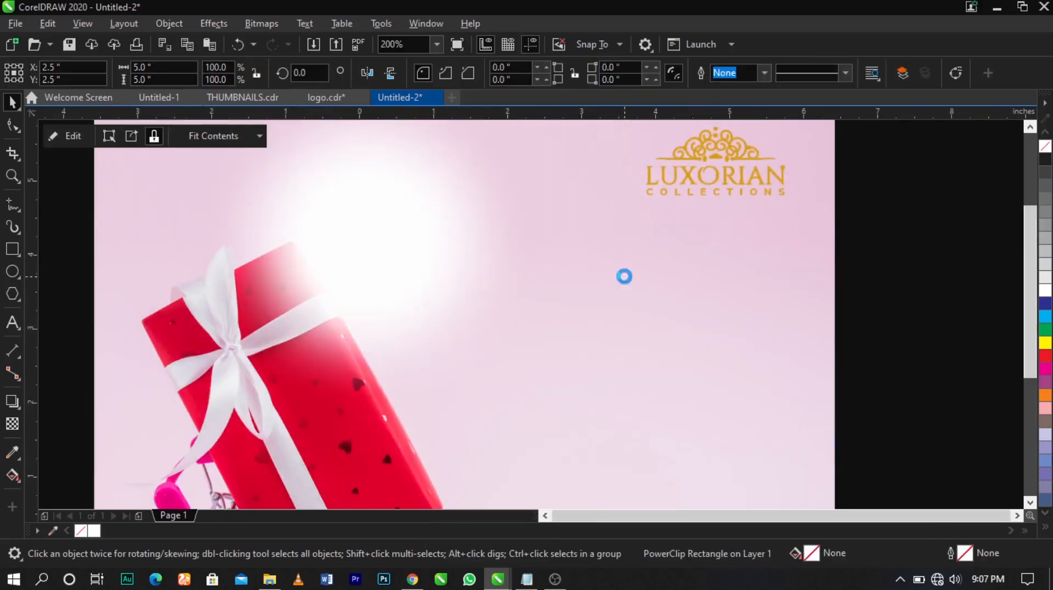
# Step: Edit the background's clip contents, enlarging the blurred circle to about 2.5 inches and moving it to the upper-right corner, about X 4.05, Y 4.53
pyautogui.scroll(-2, 623, 274)
pyautogui.keyDown('ctrl'); pyautogui.click(613, 267); pyautogui.keyUp('ctrl')
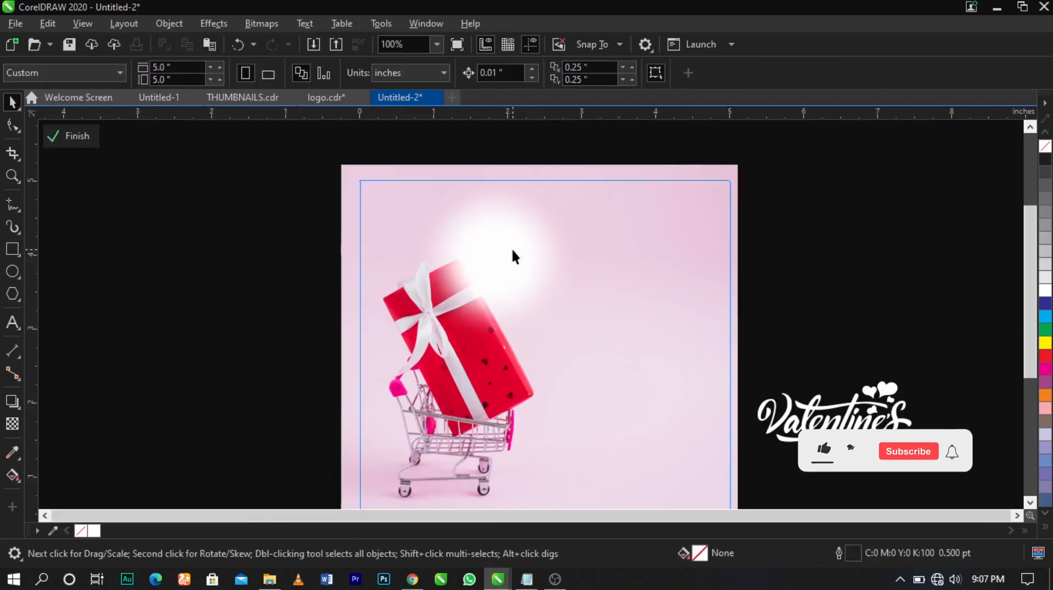
pyautogui.moveTo(512, 254); pyautogui.dragTo(689, 242)
pyautogui.moveTo(739, 285); pyautogui.dragTo(658, 266)
pyautogui.moveTo(710, 312); pyautogui.dragTo(734, 338)
pyautogui.moveTo(673, 267); pyautogui.dragTo(697, 244)
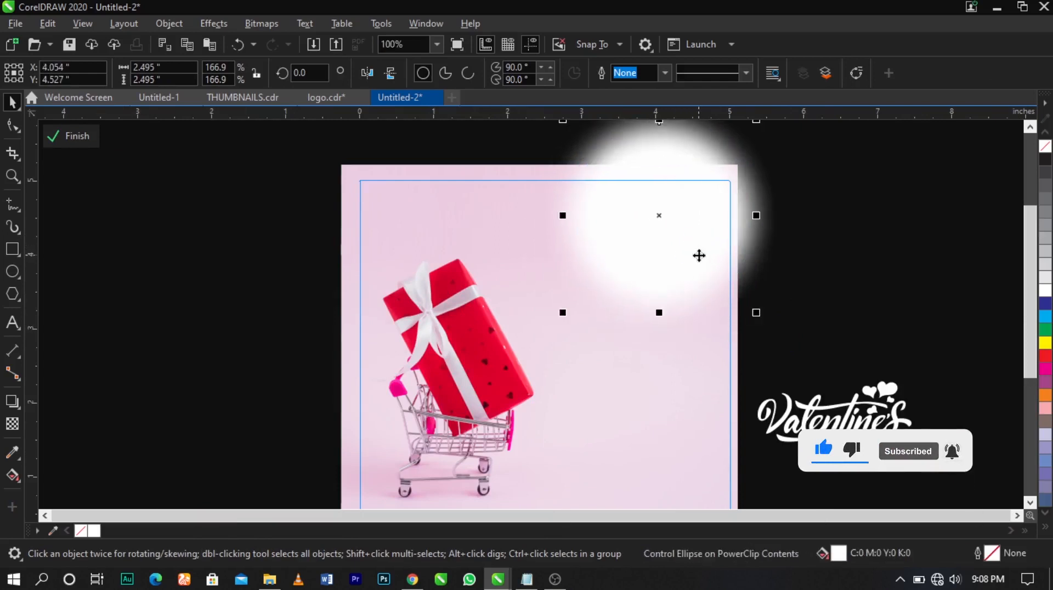
# Step: Increase the circle's Gaussian Blur radius to about 74.8 pixels and finish editing the clip contents
pyautogui.click(213, 23)
pyautogui.moveTo(241, 117)
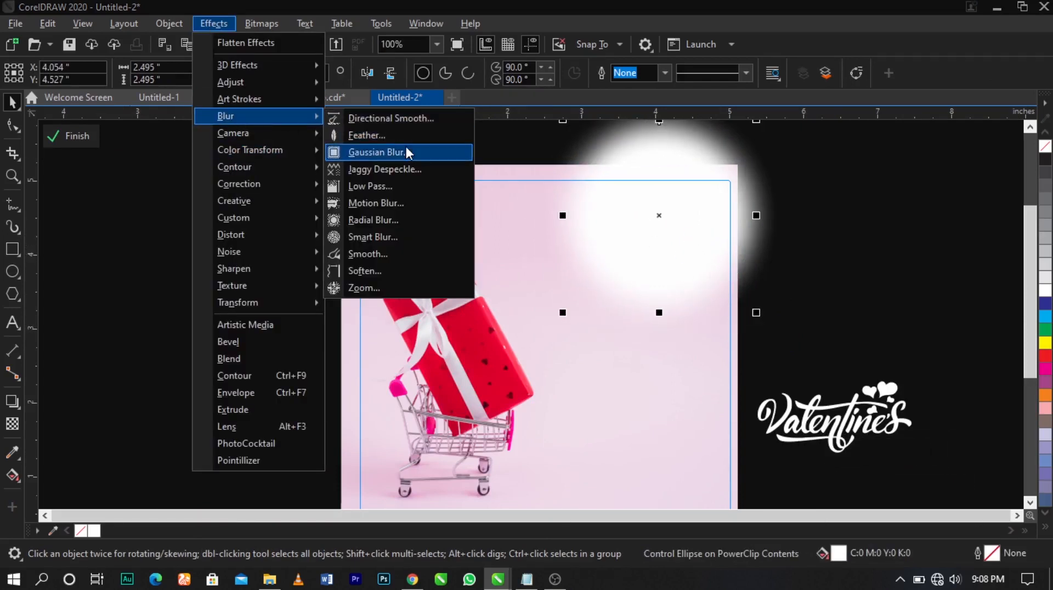
pyautogui.click(407, 151)
pyautogui.click(446, 230)
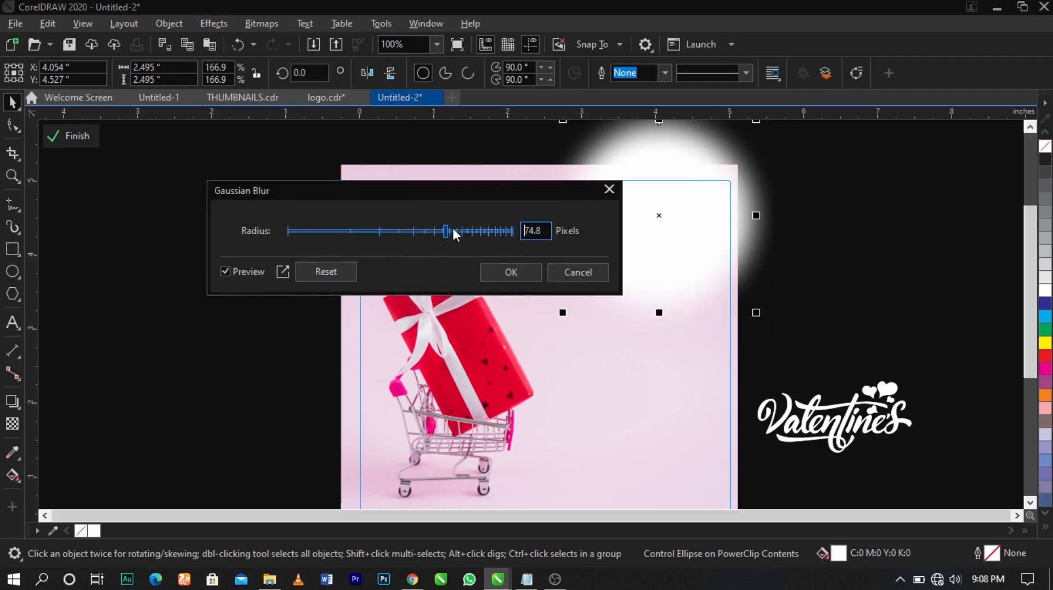
pyautogui.click(510, 272)
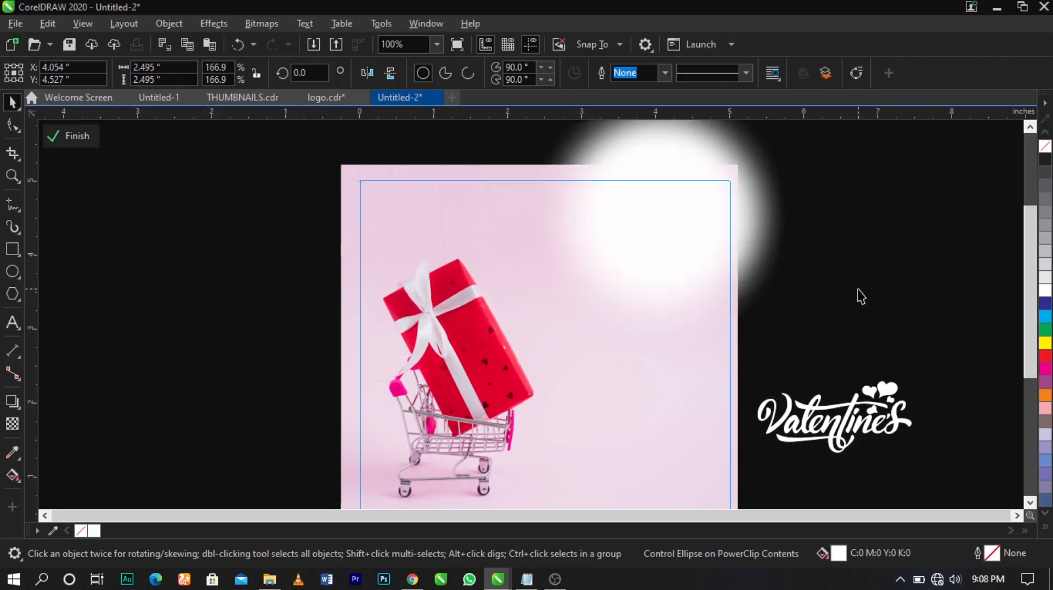
pyautogui.click(858, 297)
pyautogui.click(60, 136)
# Step: Move the grouped Valentine's lettering onto the flyer, right of the gift box and below the logo
pyautogui.scroll(-2, 632, 231)
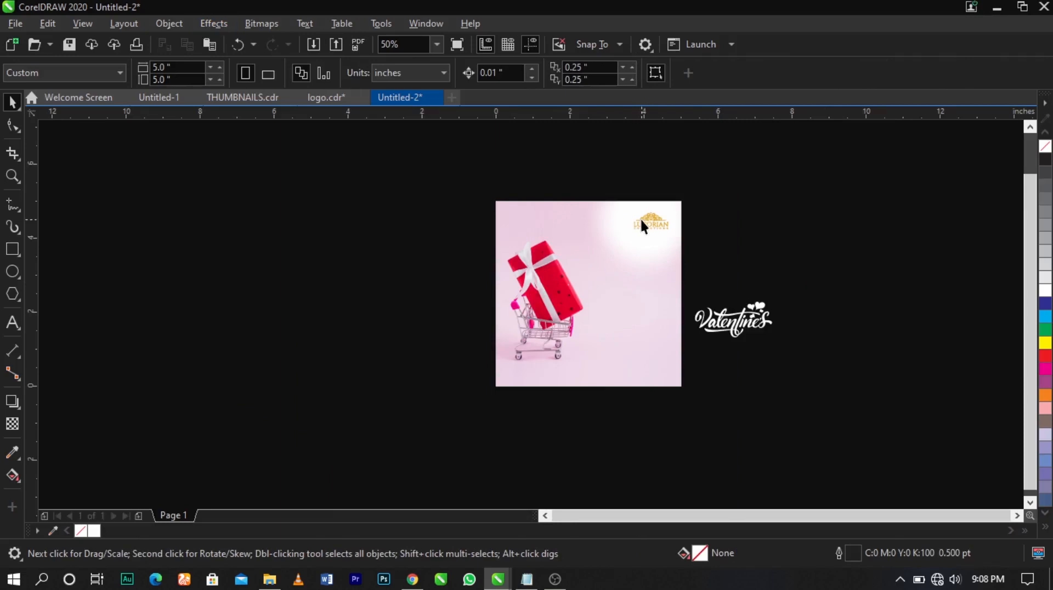
pyautogui.press('z')
pyautogui.moveTo(468, 189); pyautogui.dragTo(744, 402)
pyautogui.press('space')
pyautogui.click(768, 342)
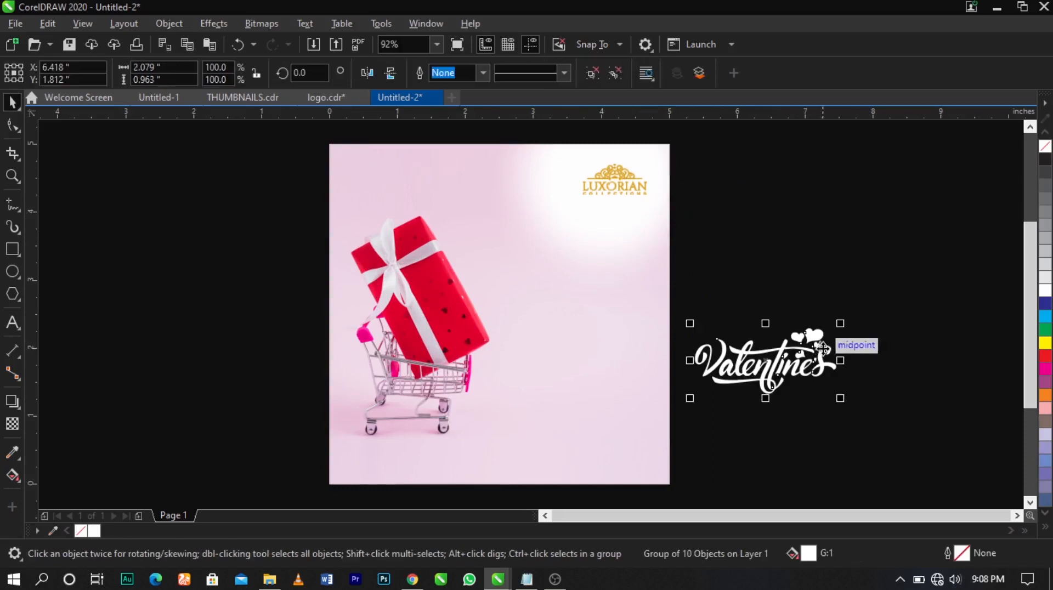
pyautogui.moveTo(768, 335); pyautogui.dragTo(618, 254)
# Step: Enlarge the Valentine's lettering to about 2.33 by 1.08 inches, centred at about X 3.57, Y 2.95
pyautogui.press('z')
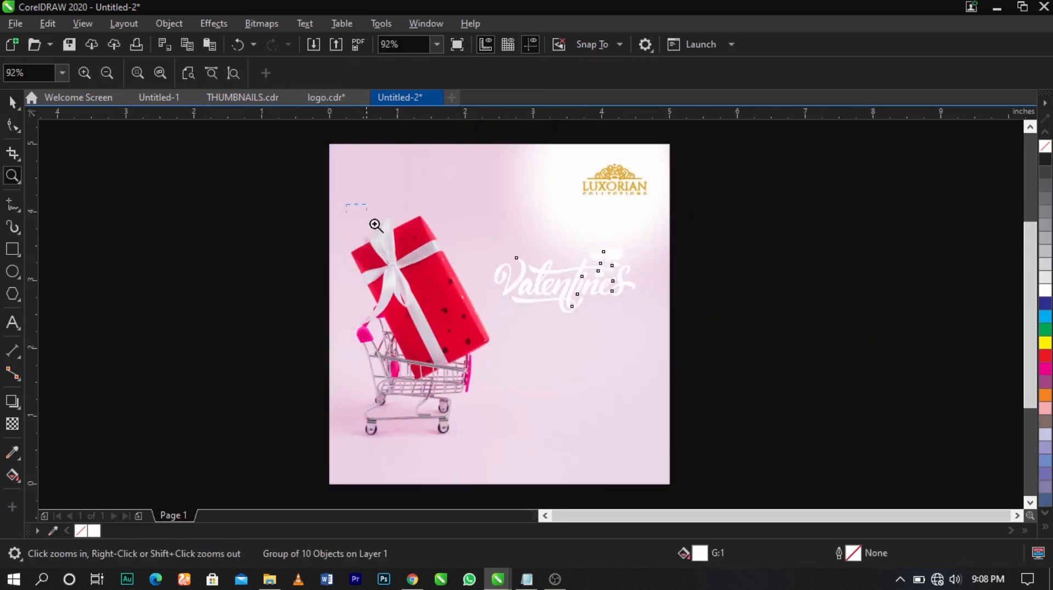
pyautogui.click(649, 310)
pyautogui.press('space')
pyautogui.moveTo(696, 352); pyautogui.dragTo(724, 356)
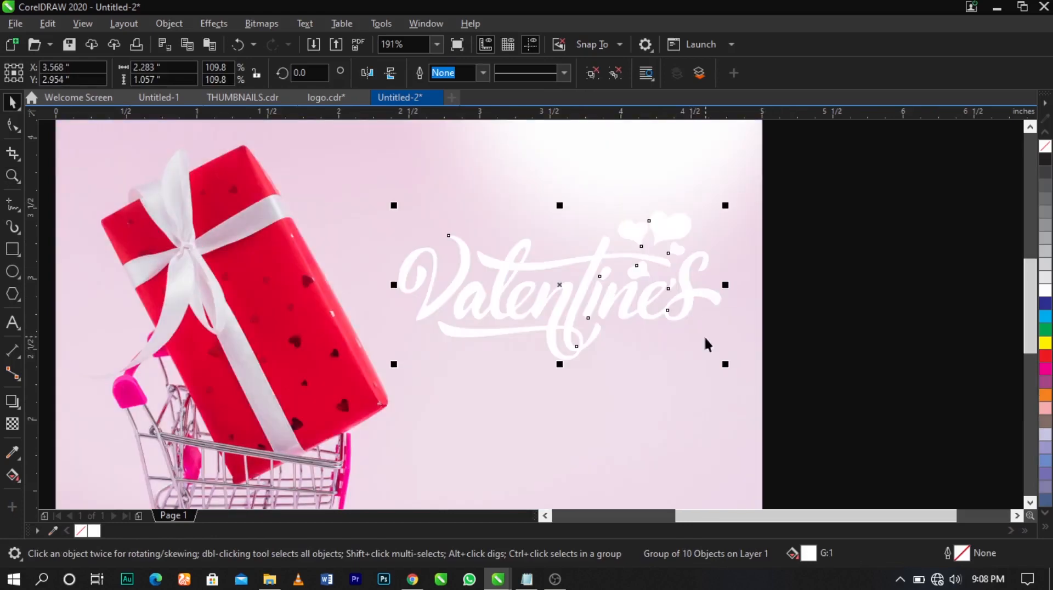
pyautogui.click(691, 310)
pyautogui.click(691, 310)
pyautogui.moveTo(726, 364); pyautogui.dragTo(731, 376)
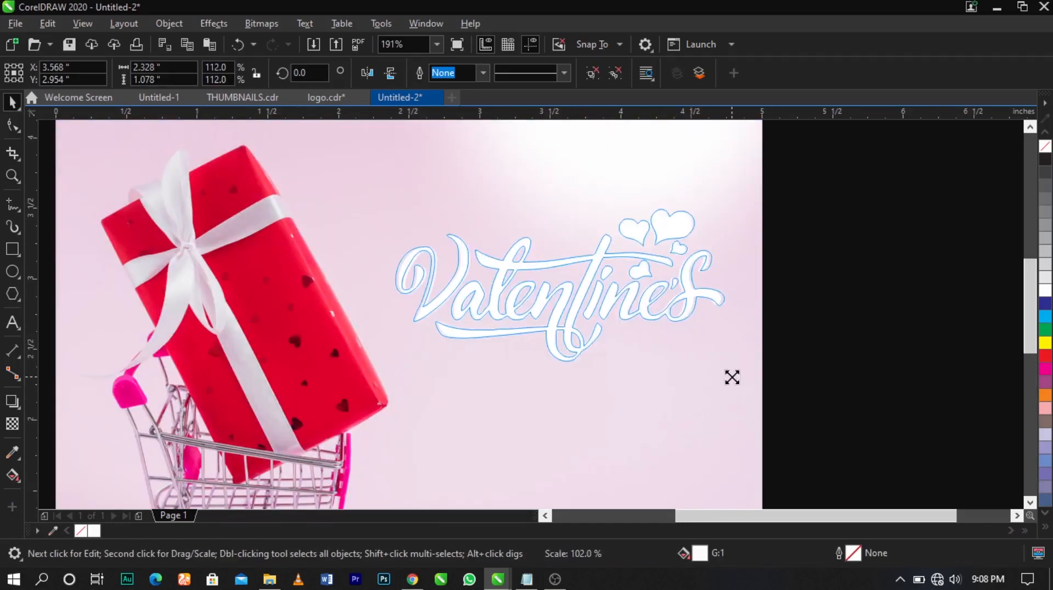
# Step: Adjust the Valentine's lettering slightly to about 2.31 by 1.07 inches, centred near X 3.58, Y 2.85
pyautogui.moveTo(690, 303); pyautogui.dragTo(710, 305)
pyautogui.hotkey('shift', 'F4')
# Step: Switch to Notepad and copy all the flyer wording, from the Valentine's Sale heading through the contact line
pyautogui.click(528, 581)
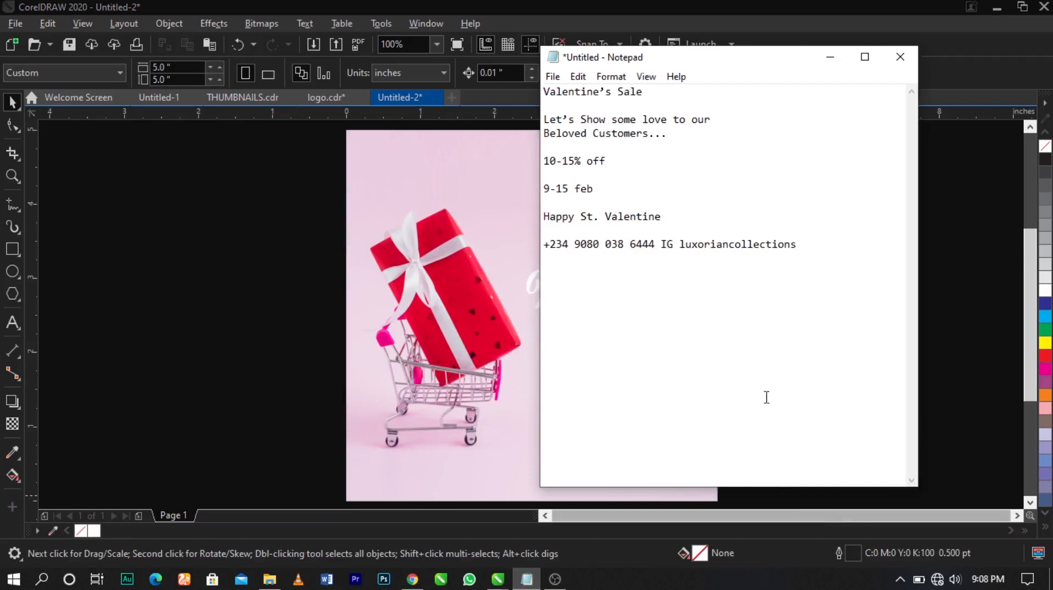
pyautogui.moveTo(828, 252); pyautogui.dragTo(475, 104)
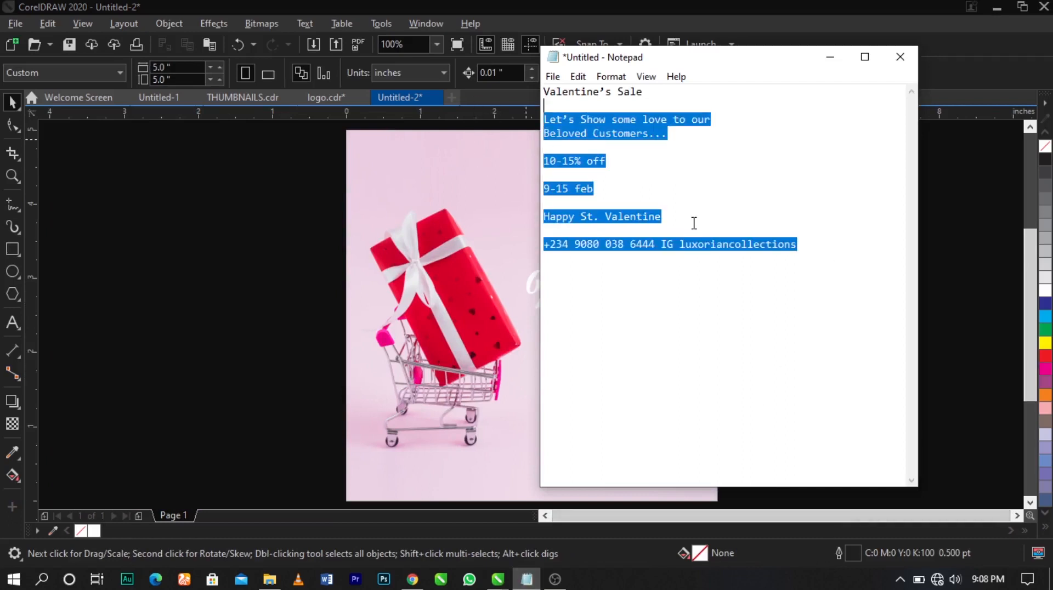
pyautogui.click(795, 258)
pyautogui.moveTo(799, 252); pyautogui.dragTo(545, 96)
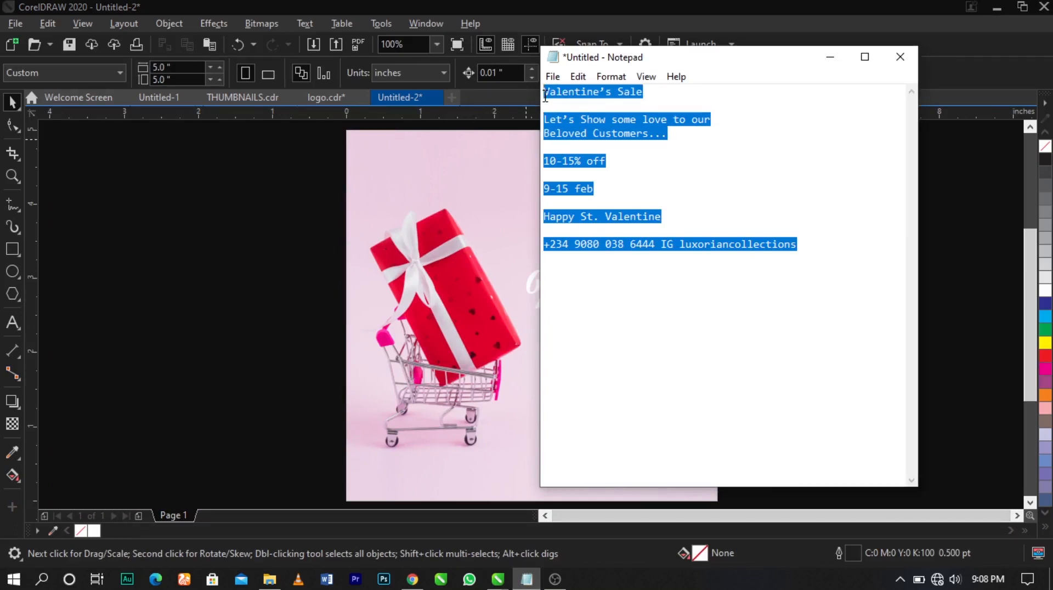
pyautogui.click(321, 244)
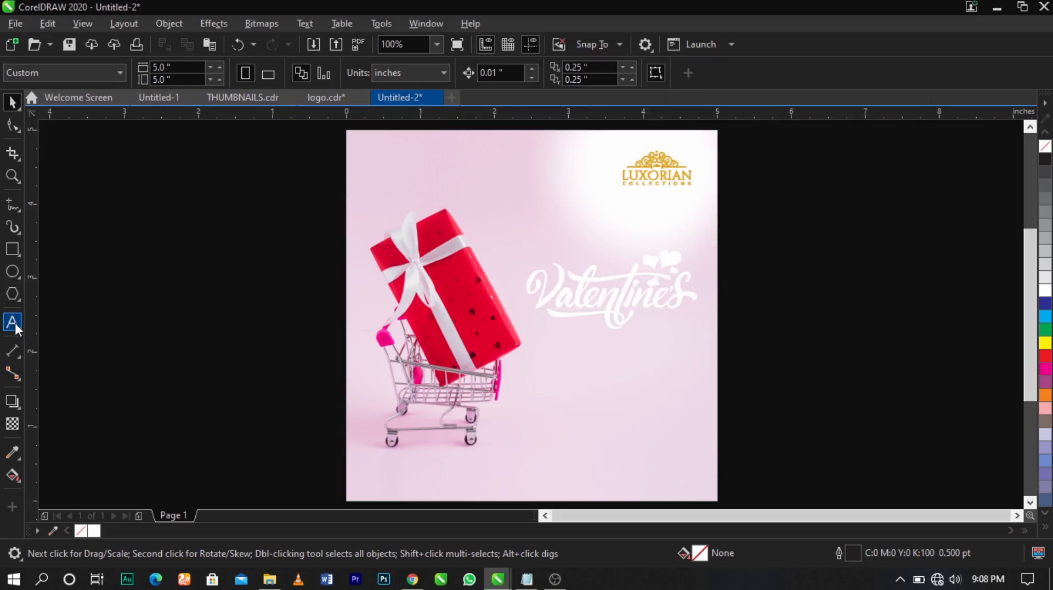
# Step: Paste the copied wording into CorelDRAW as artistic text, starting in the empty area left of the page
pyautogui.click(13, 323)
pyautogui.click(176, 287)
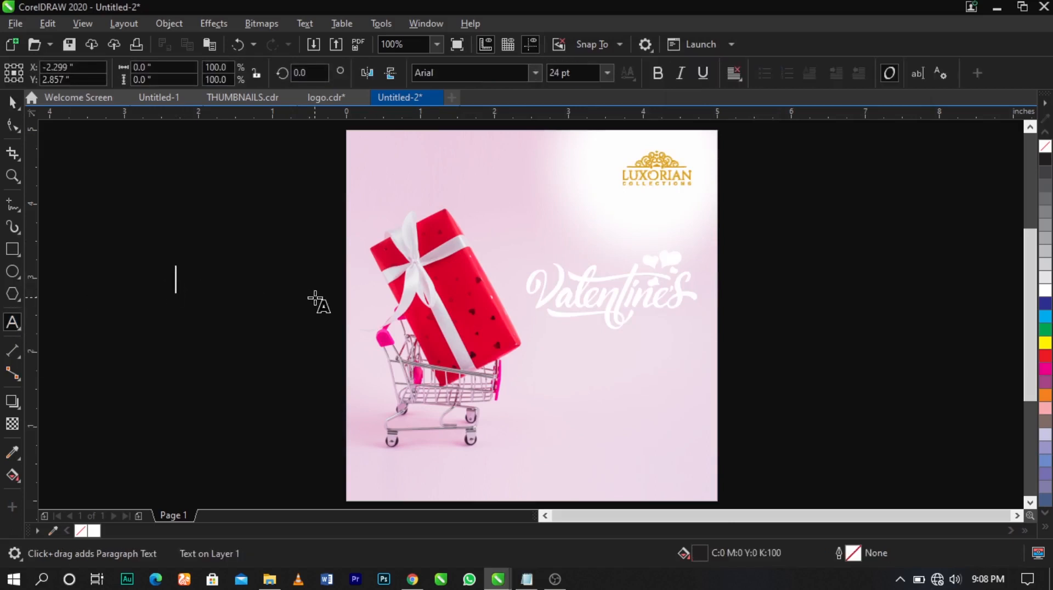
pyautogui.hotkey('ctrl', 'v')
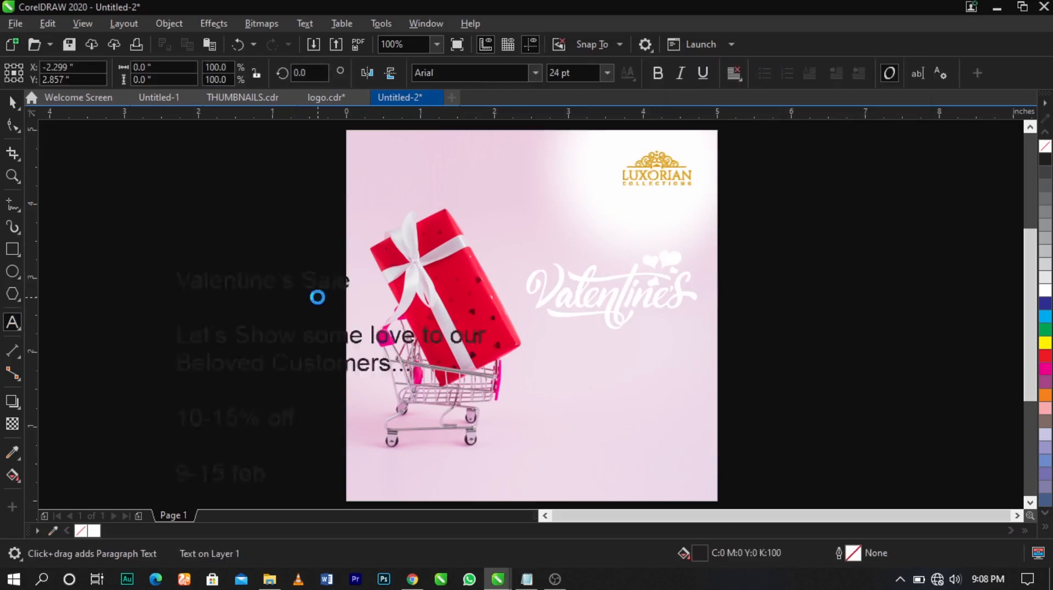
pyautogui.click(11, 102)
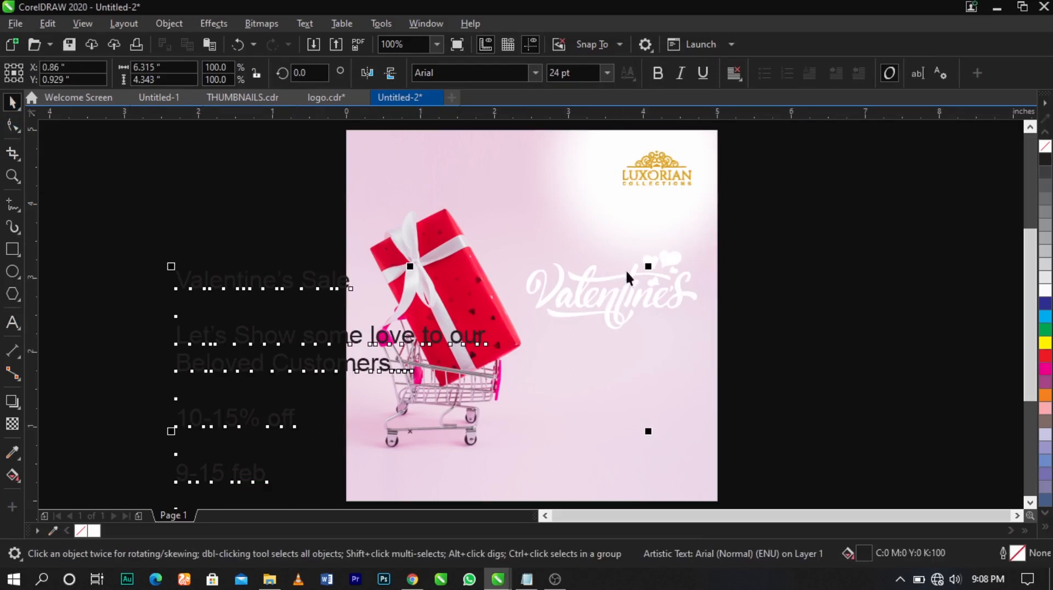
# Step: Shrink the pasted text block to about 3.69 by 2.54 inches (14.036 pt) and move it off the page, right of the flyer
pyautogui.moveTo(596, 315); pyautogui.dragTo(493, 402)
pyautogui.moveTo(246, 439); pyautogui.dragTo(848, 316)
pyautogui.scroll(-2, 639, 315)
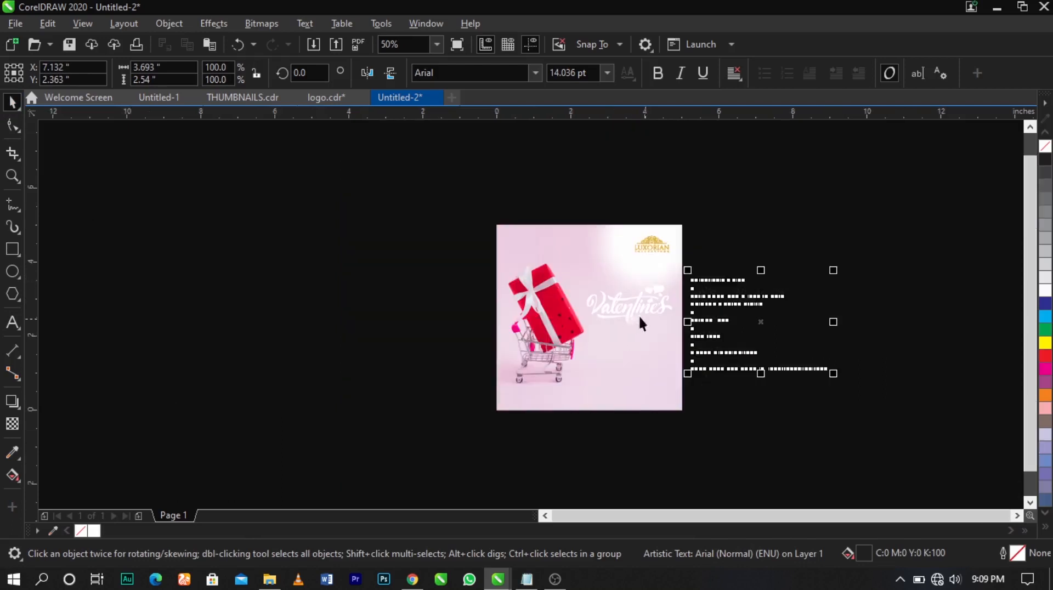
pyautogui.press('z')
pyautogui.moveTo(571, 346); pyautogui.dragTo(805, 431)
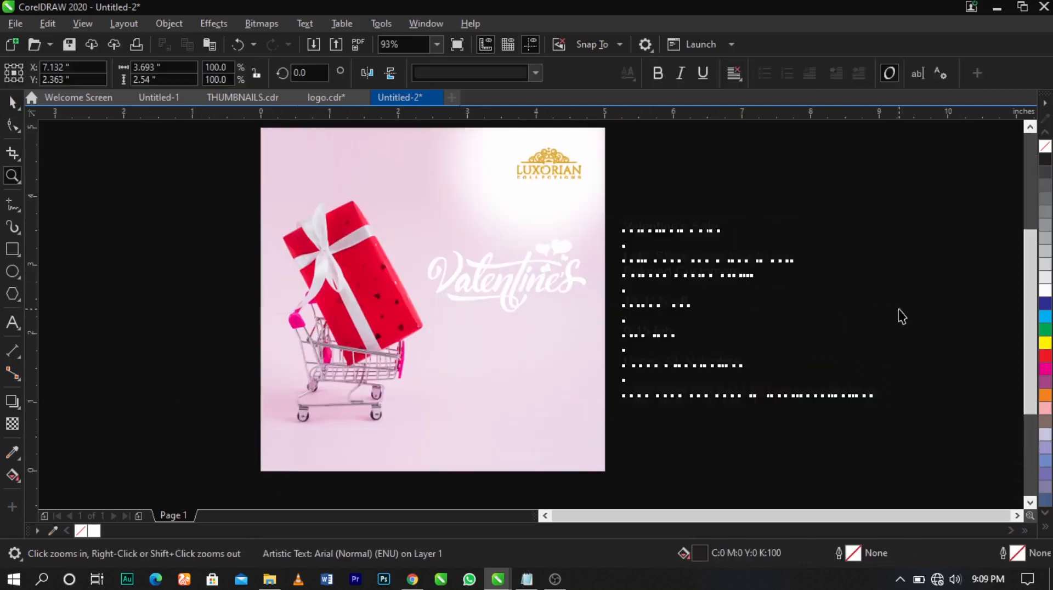
pyautogui.click(742, 273)
pyautogui.click(986, 282)
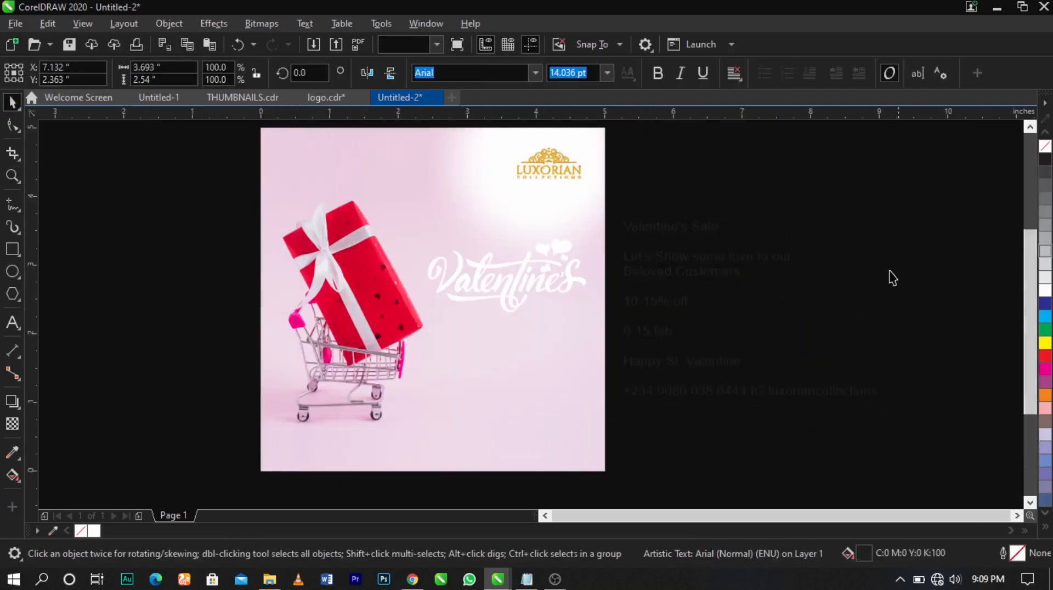
# Step: Copy the Valentine's Sale line from the text block and paste it as separate text below the lettering, near X 3.50, Y 1.92
pyautogui.doubleClick(632, 228)
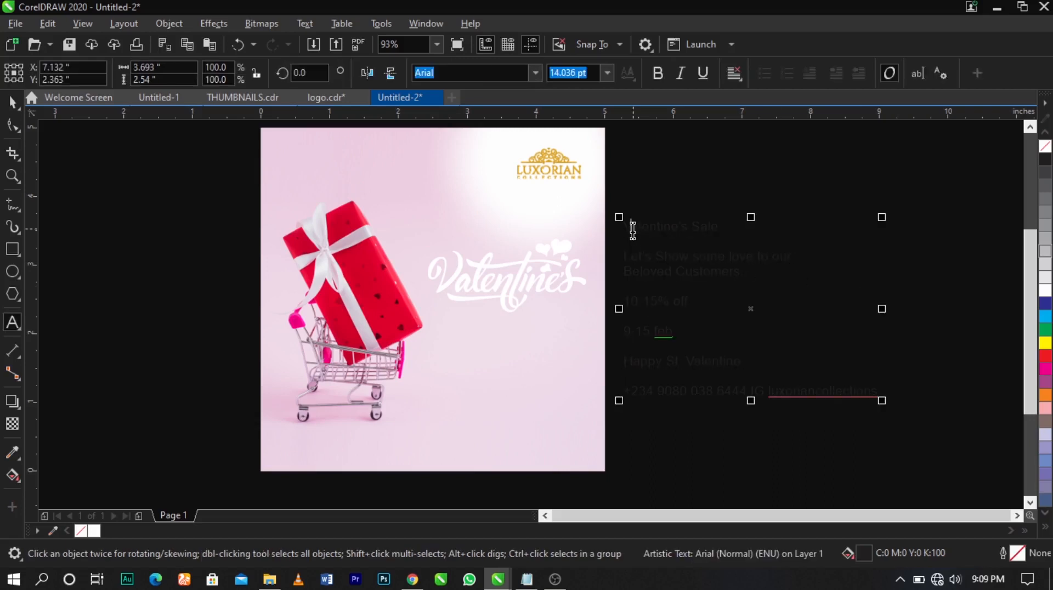
pyautogui.moveTo(625, 227); pyautogui.dragTo(769, 236)
pyautogui.hotkey('ctrl', 'c')
pyautogui.click(450, 354)
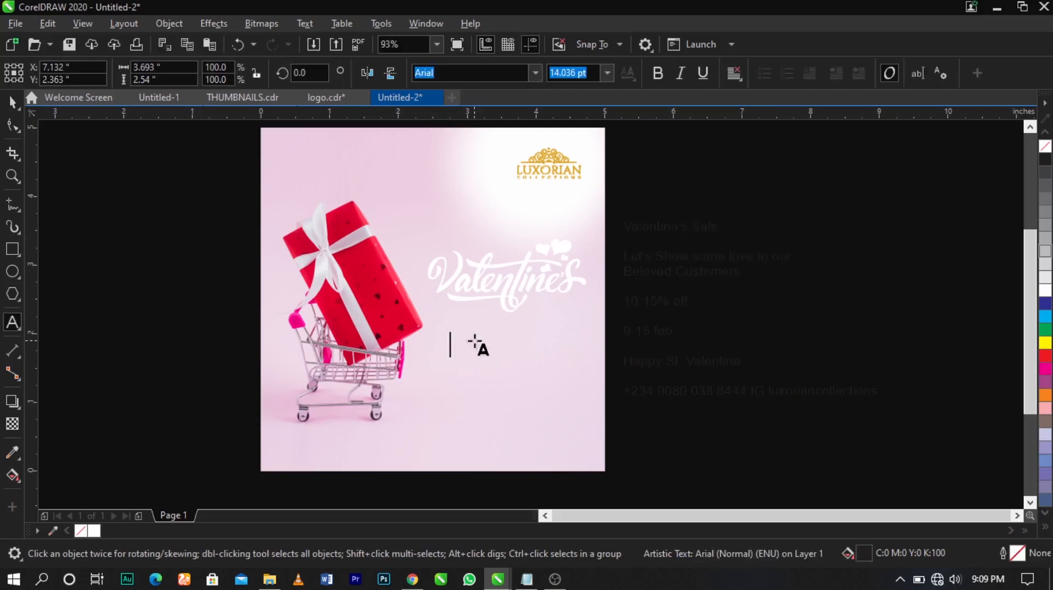
pyautogui.hotkey('ctrl', 'v')
pyautogui.hotkey('ctrl', 'space')
pyautogui.scroll(1, 493, 311)
pyautogui.moveTo(491, 387); pyautogui.dragTo(499, 369)
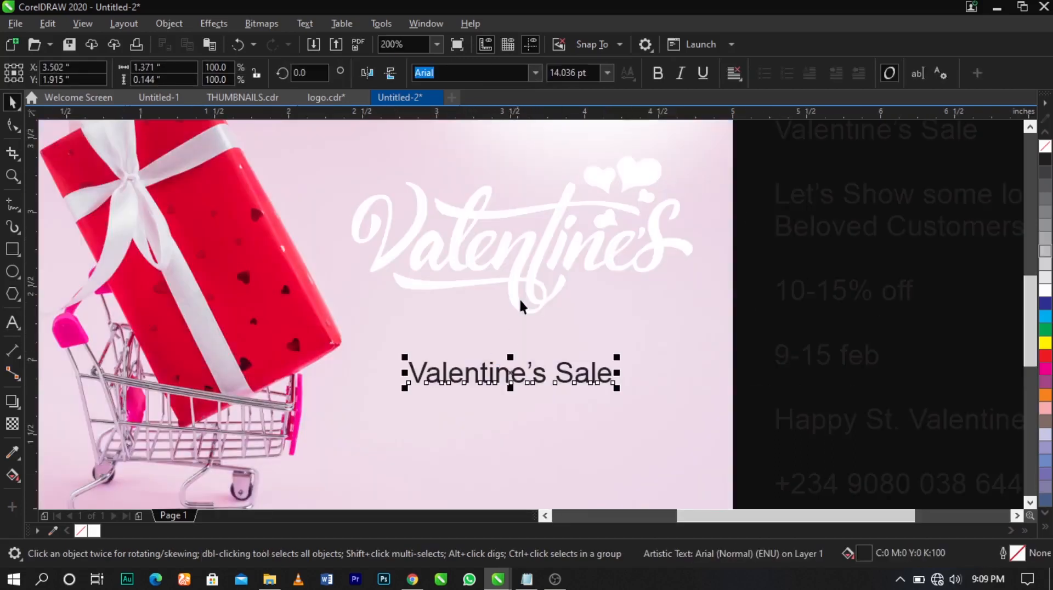
# Step: Delete the word Valentine's from the text below the lettering, leaving only Sale
pyautogui.click(529, 253)
pyautogui.click(543, 378)
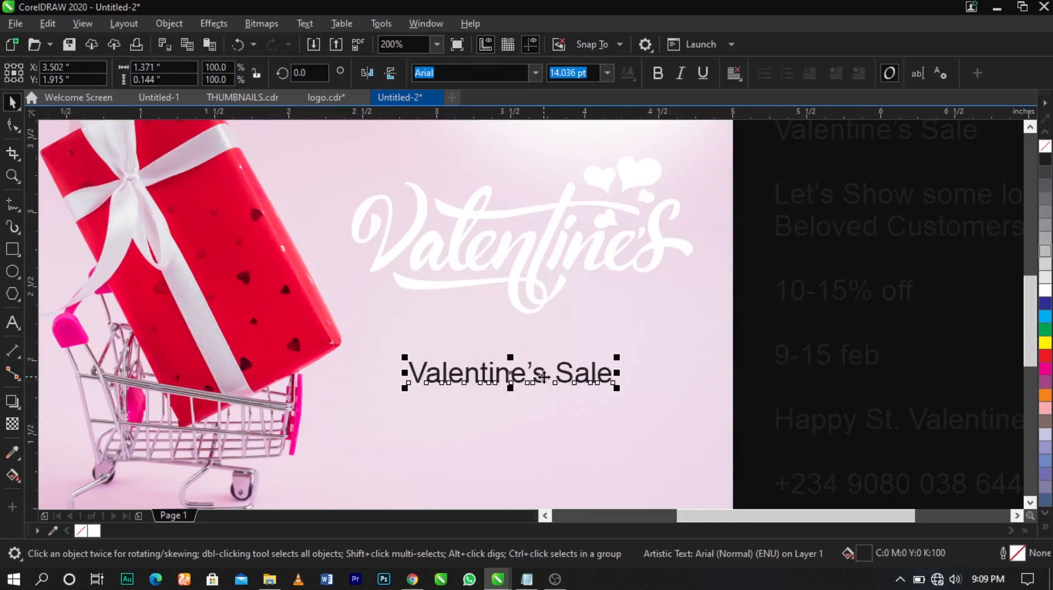
pyautogui.scroll(1, 543, 377)
pyautogui.scroll(-2, 543, 378)
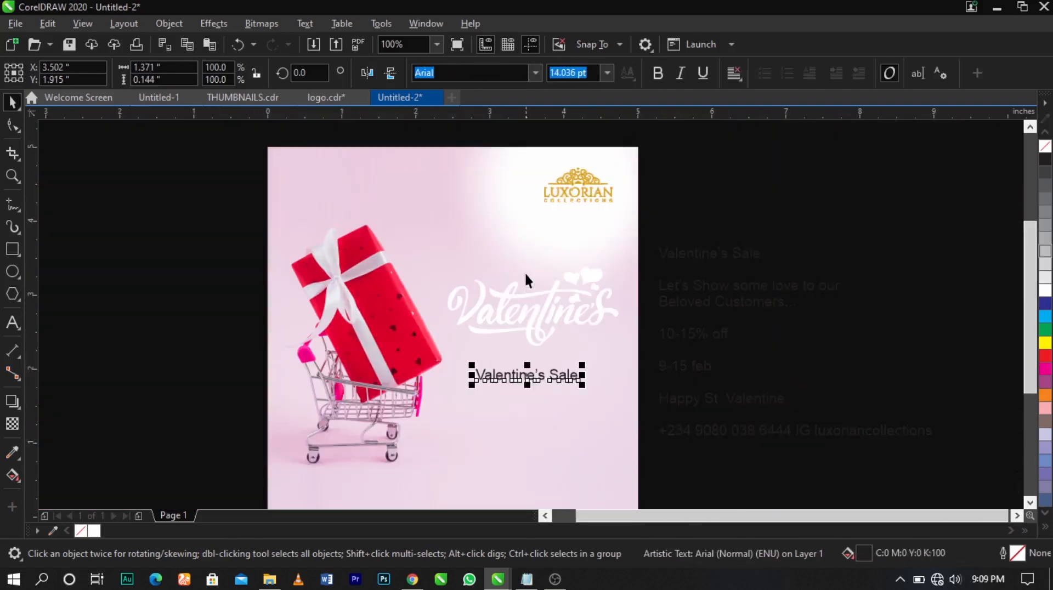
pyautogui.click(531, 313)
pyautogui.scroll(1, 531, 314)
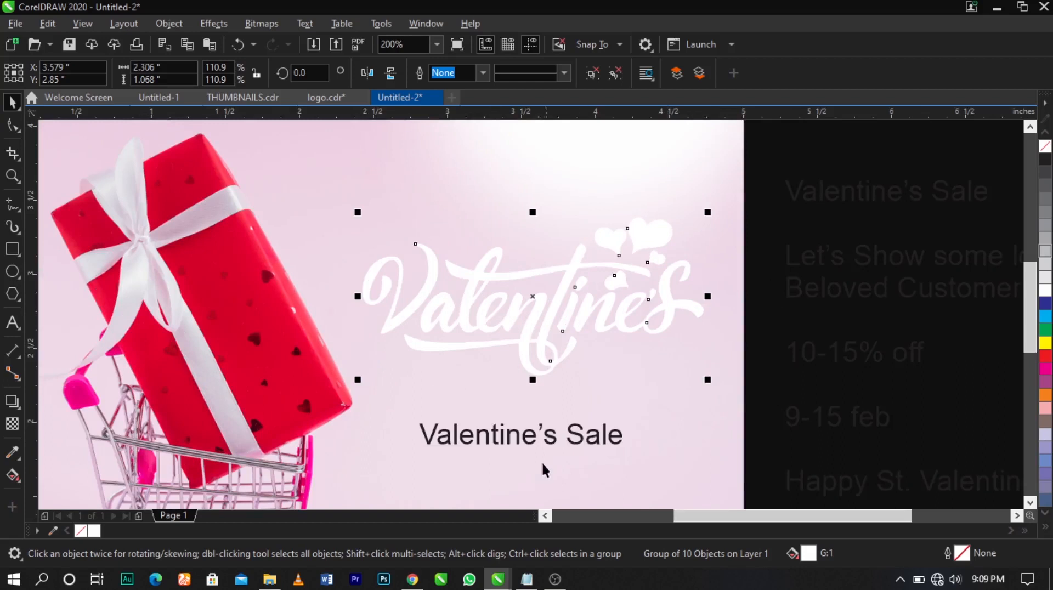
pyautogui.doubleClick(574, 443)
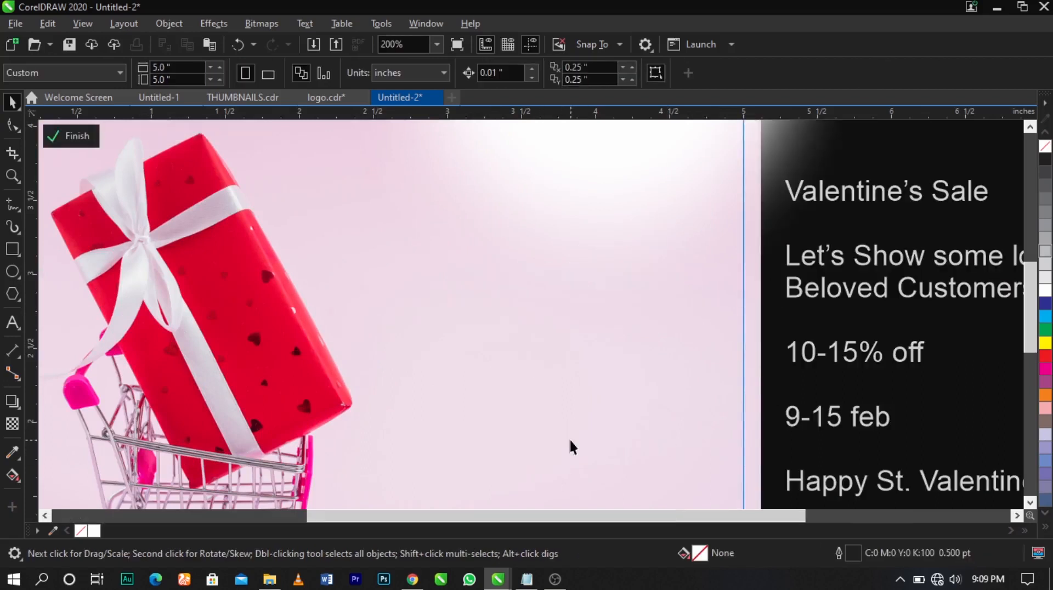
pyautogui.hotkey('ctrl', 'z')
pyautogui.click(571, 447)
pyautogui.press('F8')
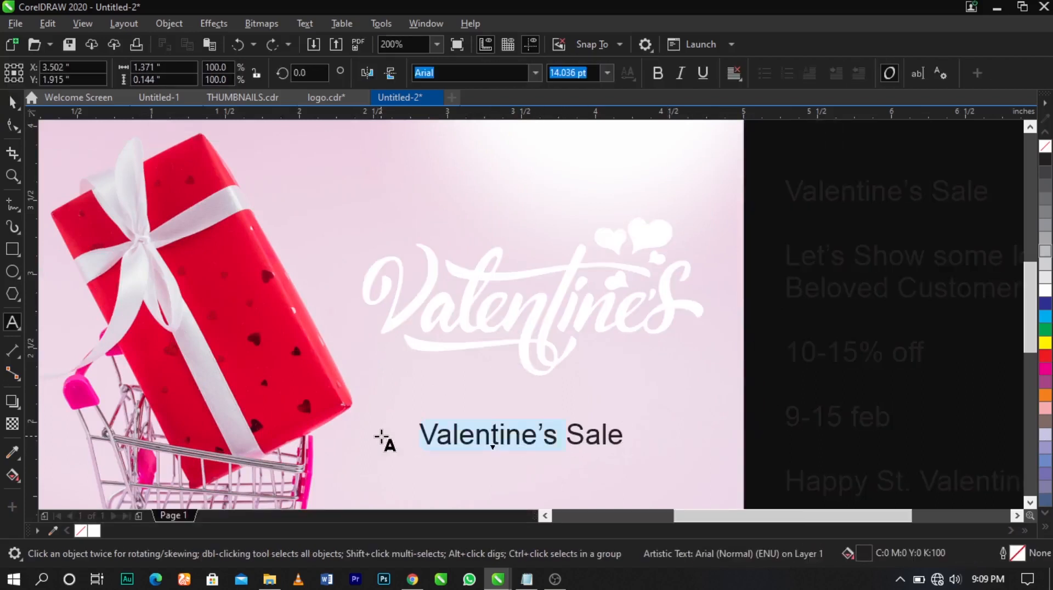
pyautogui.press('Delete')
pyautogui.hotkey('ctrl', 'space')
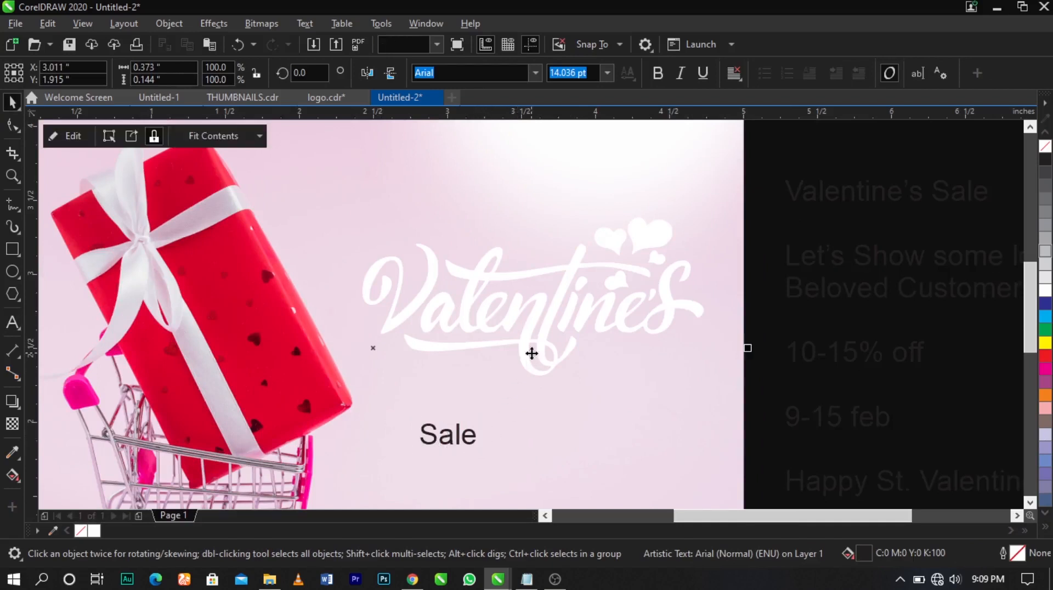
# Step: Fill the Valentine's lettering with red (C0 M100 Y100 K0) and move it to about X 3.47, Y 2.79
pyautogui.moveTo(535, 345); pyautogui.dragTo(539, 342)
pyautogui.click(1046, 359)
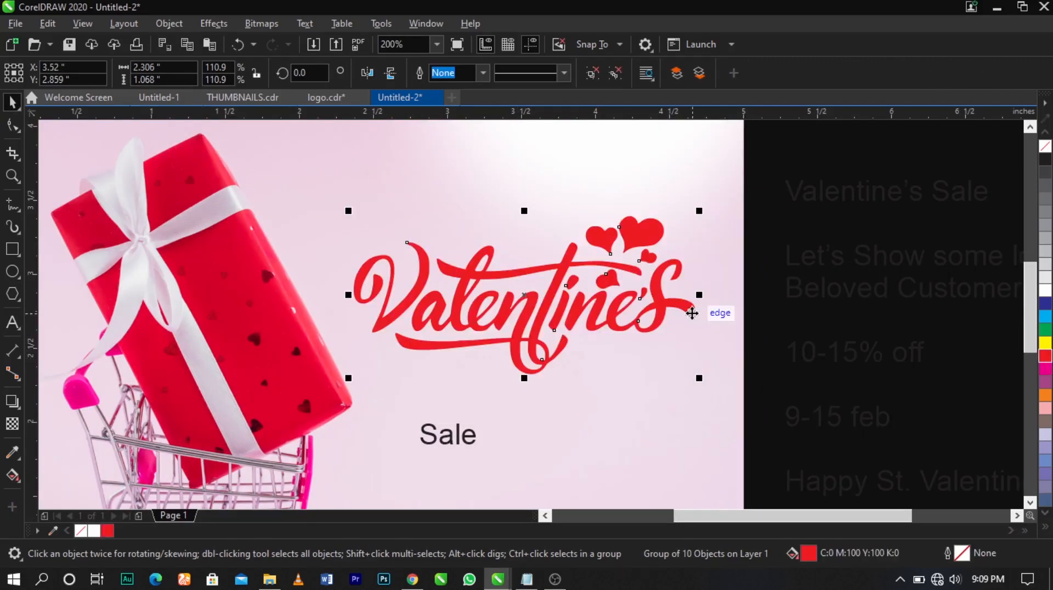
pyautogui.moveTo(692, 311); pyautogui.dragTo(685, 310)
pyautogui.scroll(-1, 635, 289)
pyautogui.press('F2')
pyautogui.moveTo(277, 216); pyautogui.dragTo(820, 427)
pyautogui.moveTo(644, 279); pyautogui.dragTo(651, 295)
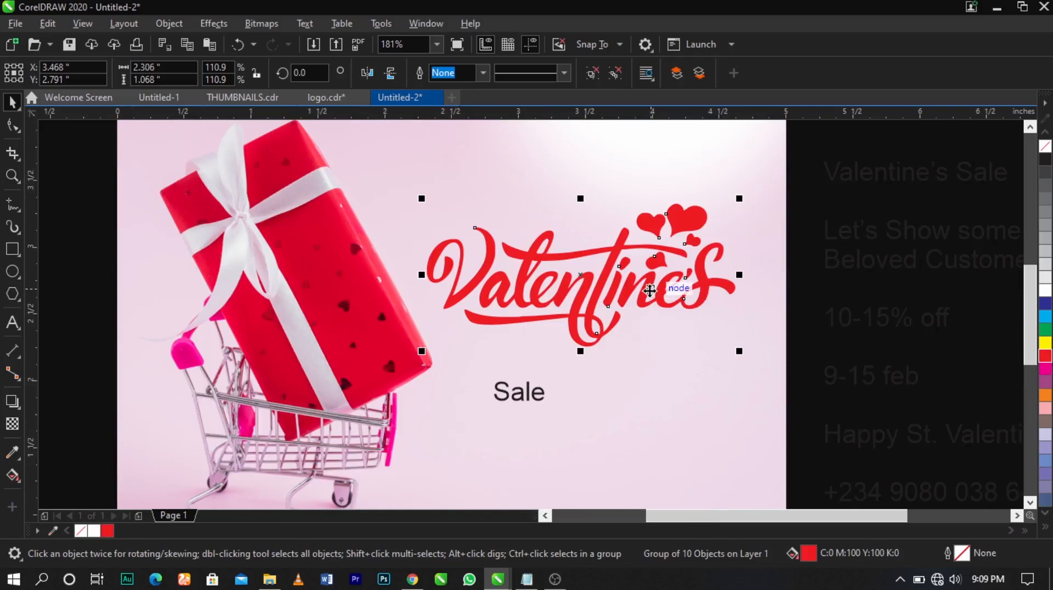
# Step: Shrink the Valentine's lettering to about 2.23 by 1.03 inches and shift it slightly right and down
pyautogui.moveTo(741, 349); pyautogui.dragTo(734, 347)
pyautogui.scroll(3, 718, 332)
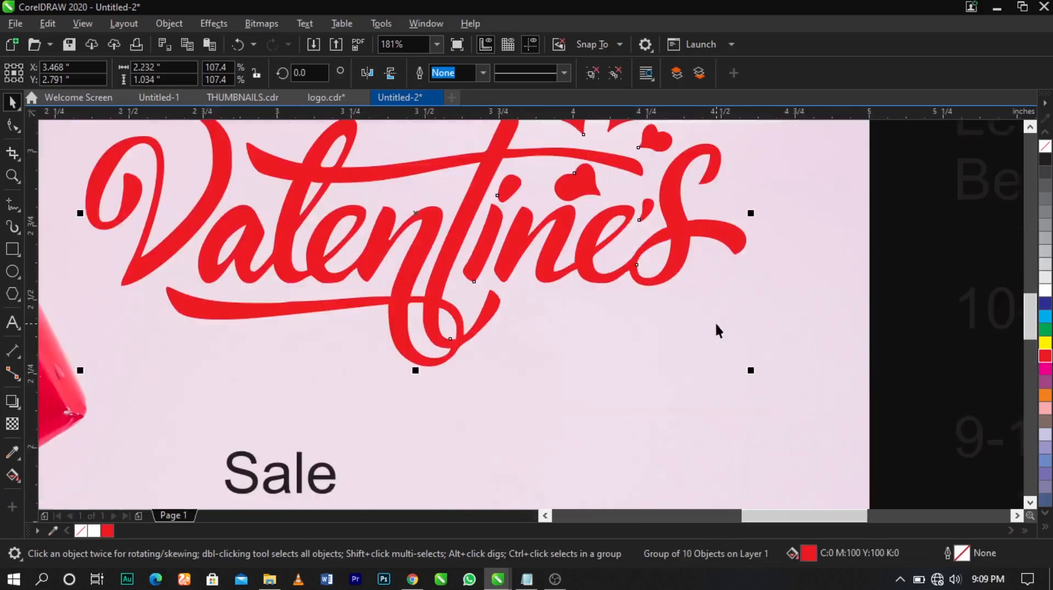
pyautogui.moveTo(685, 251); pyautogui.dragTo(699, 269)
pyautogui.scroll(-2, 687, 253)
pyautogui.click(747, 324)
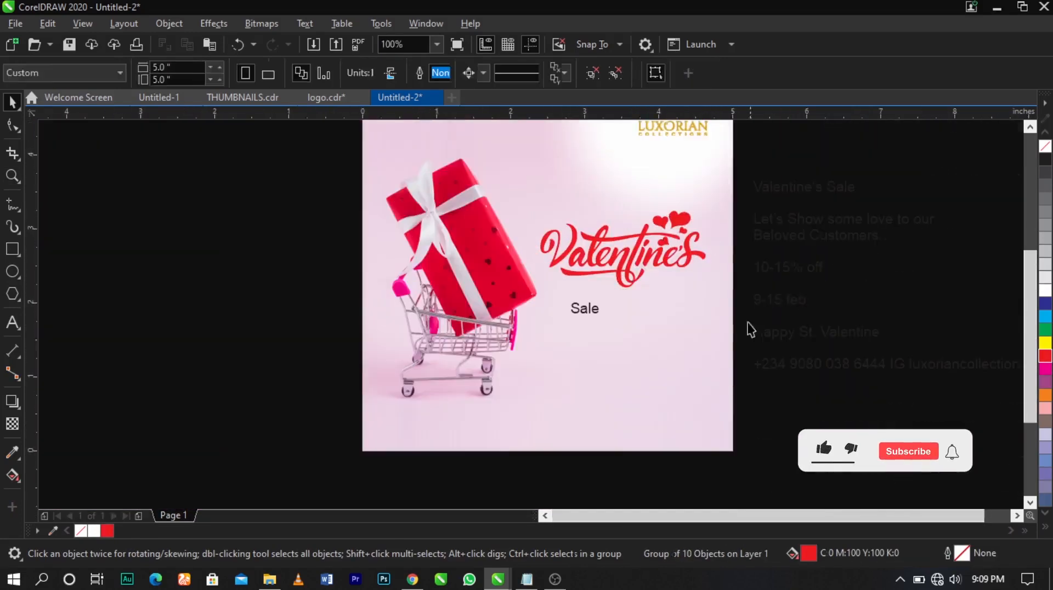
# Step: Enlarge the Luxorian Collections logo slightly in the flyer's upper-right corner
pyautogui.press('z')
pyautogui.moveTo(767, 469)
pyautogui.mouseDown()
pyautogui.moveTo(617, 406)
pyautogui.moveTo(329, 98)
pyautogui.mouseUp()
pyautogui.press('space')
pyautogui.click(559, 183)
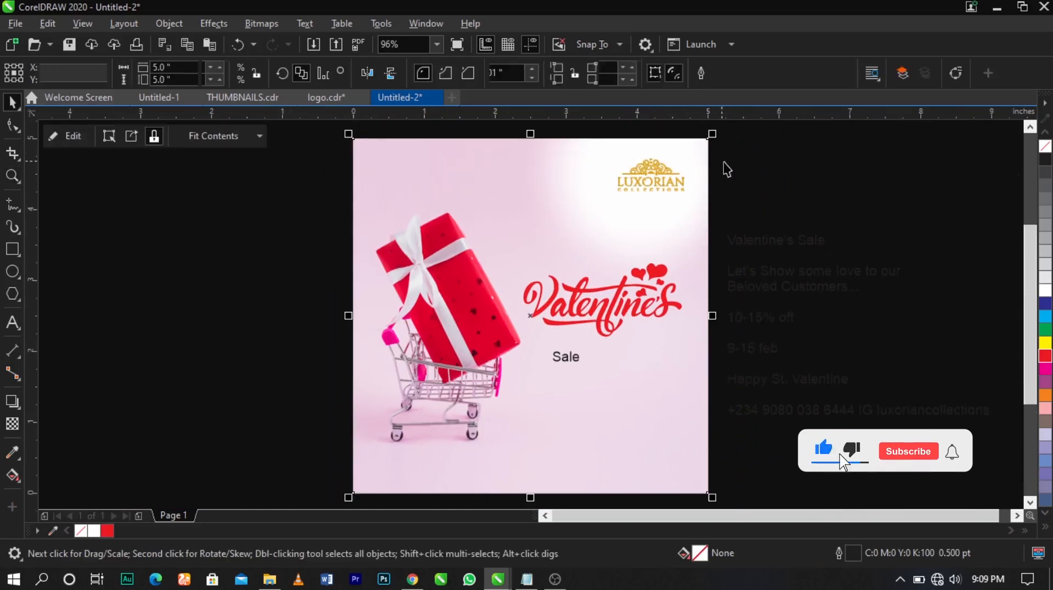
pyautogui.click(725, 166)
pyautogui.click(659, 191)
pyautogui.moveTo(616, 197); pyautogui.dragTo(604, 200)
pyautogui.click(765, 211)
# Step: Change the Sale text to uppercase and enlarge it to about 1.00 by 0.30 inches (29.351 pt)
pyautogui.scroll(2, 617, 351)
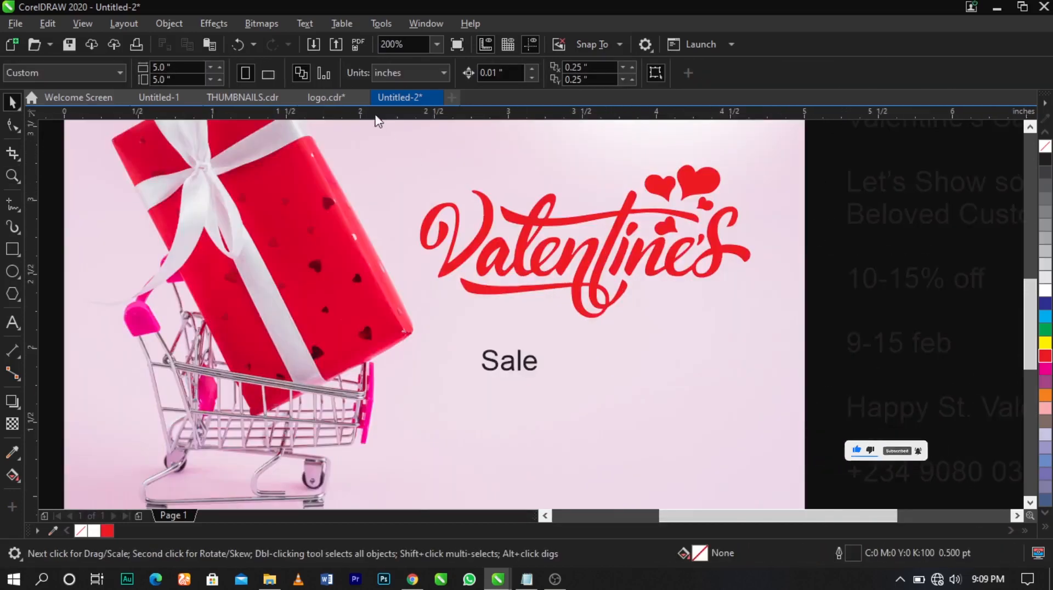
pyautogui.doubleClick(532, 371)
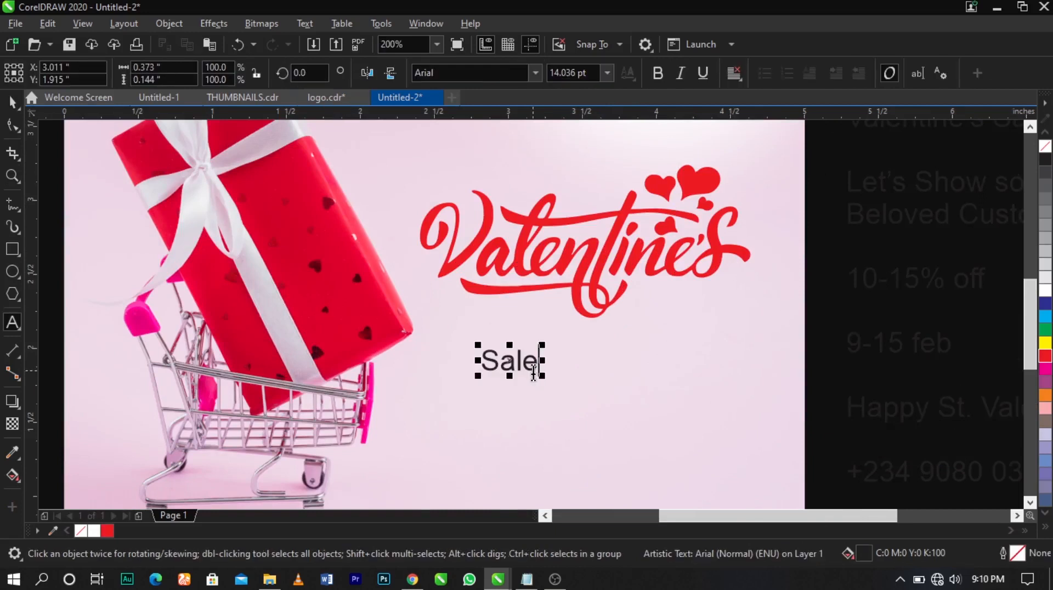
pyautogui.click(534, 371)
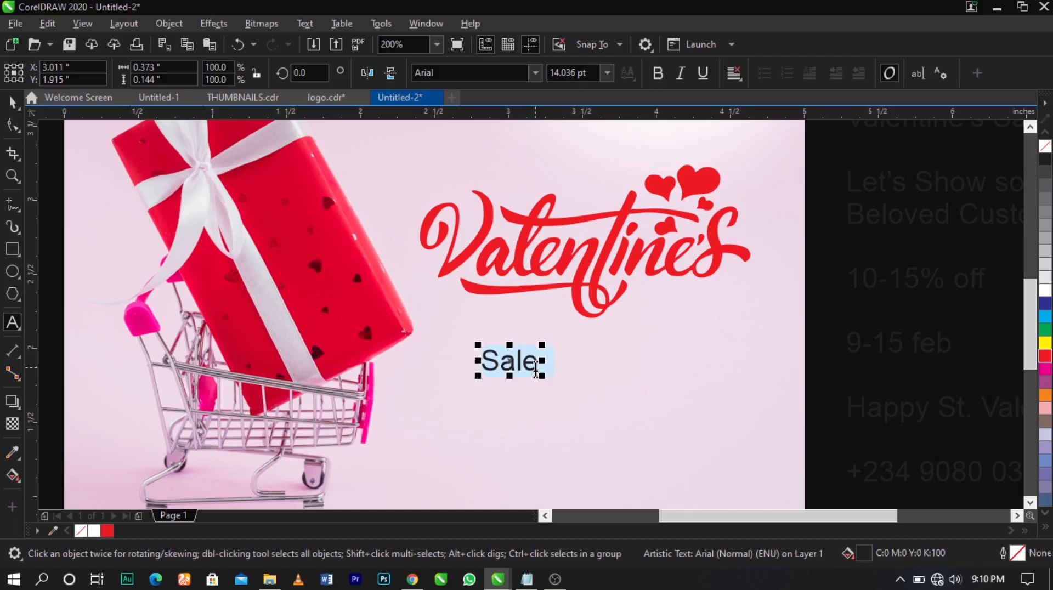
pyautogui.hotkey('shift', 'F3')
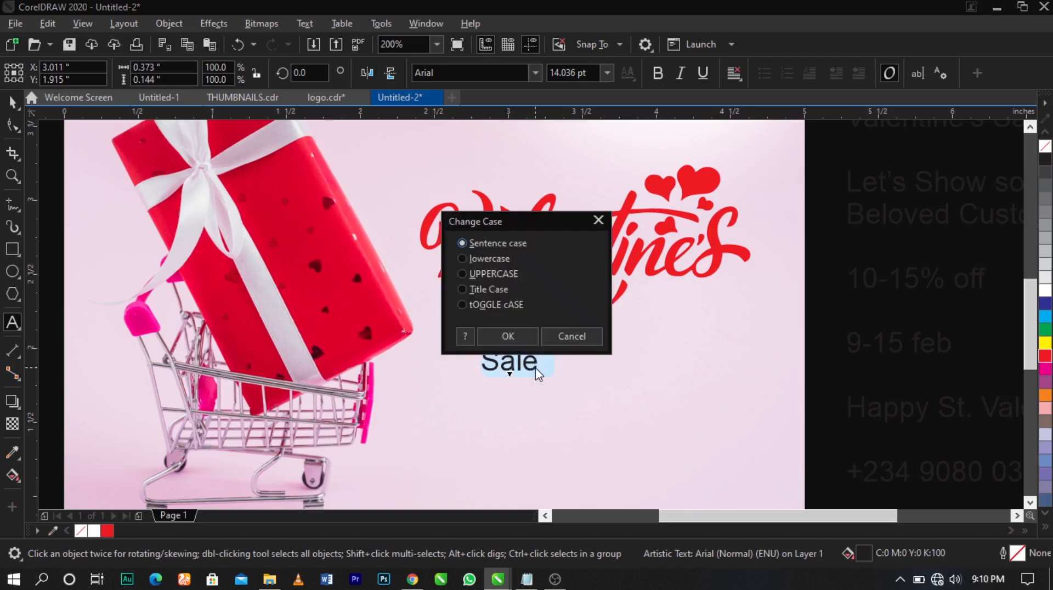
pyautogui.press('Return')
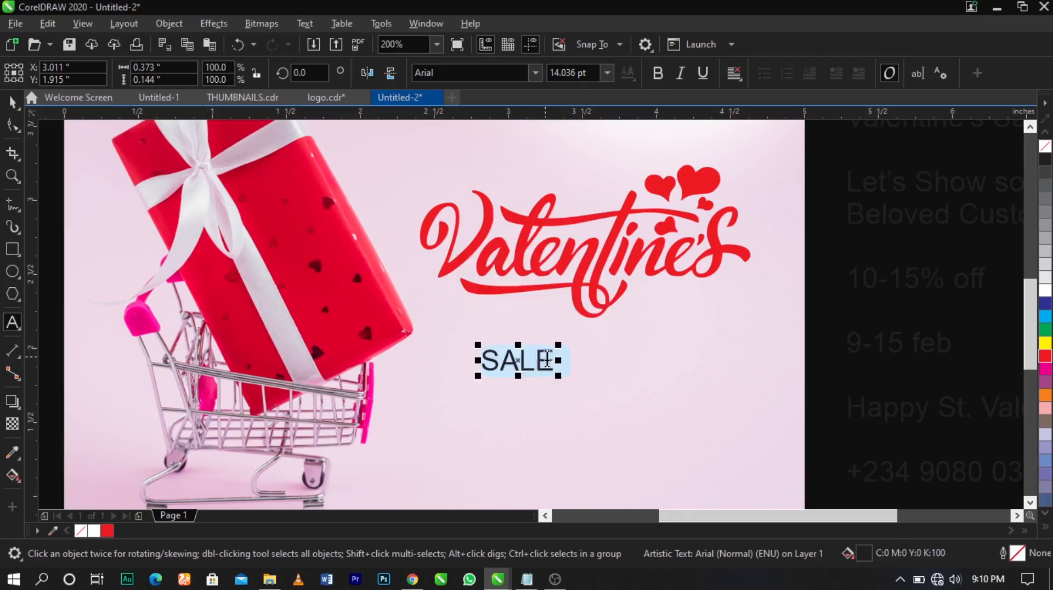
pyautogui.hotkey('ctrl', 'space')
pyautogui.moveTo(555, 377); pyautogui.dragTo(636, 407)
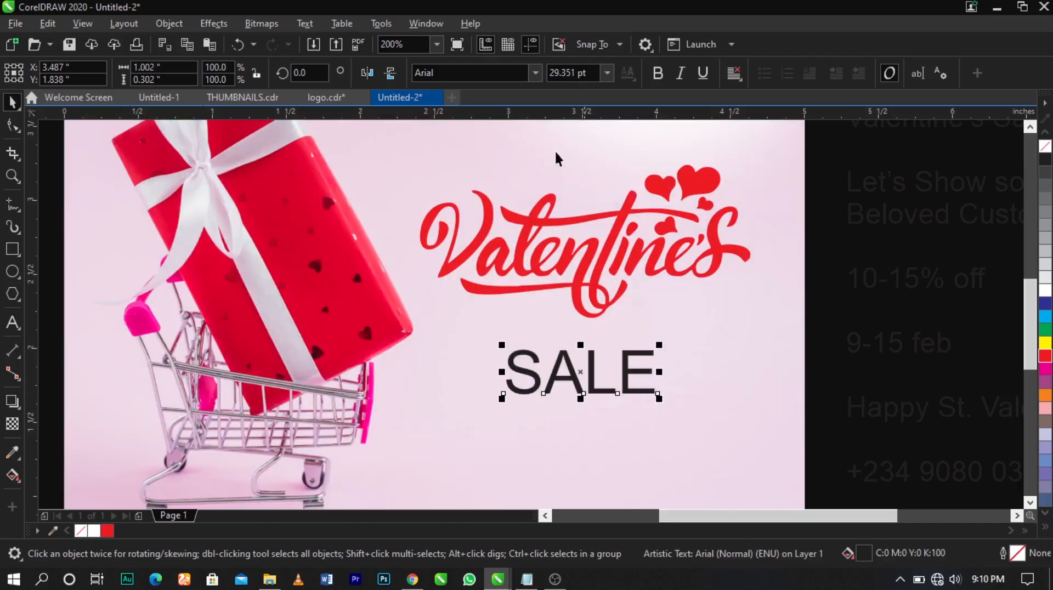
# Step: Set the SALE text's font to Galderglynn Titling Bl and place it at about X 3.48, Y 1.92
pyautogui.write('Galderglynn Titling Bl')
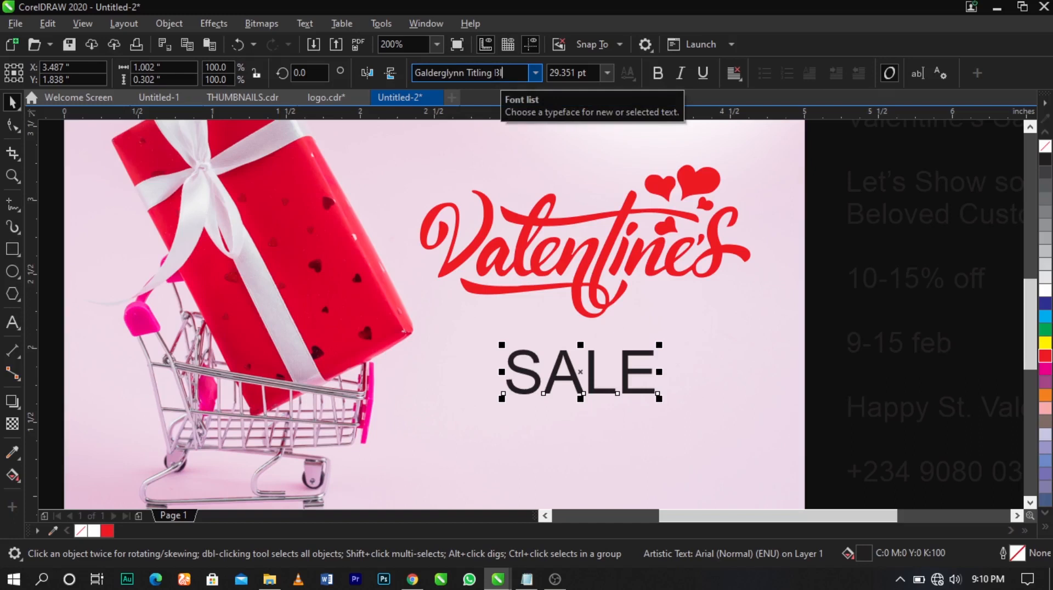
pyautogui.click(499, 73)
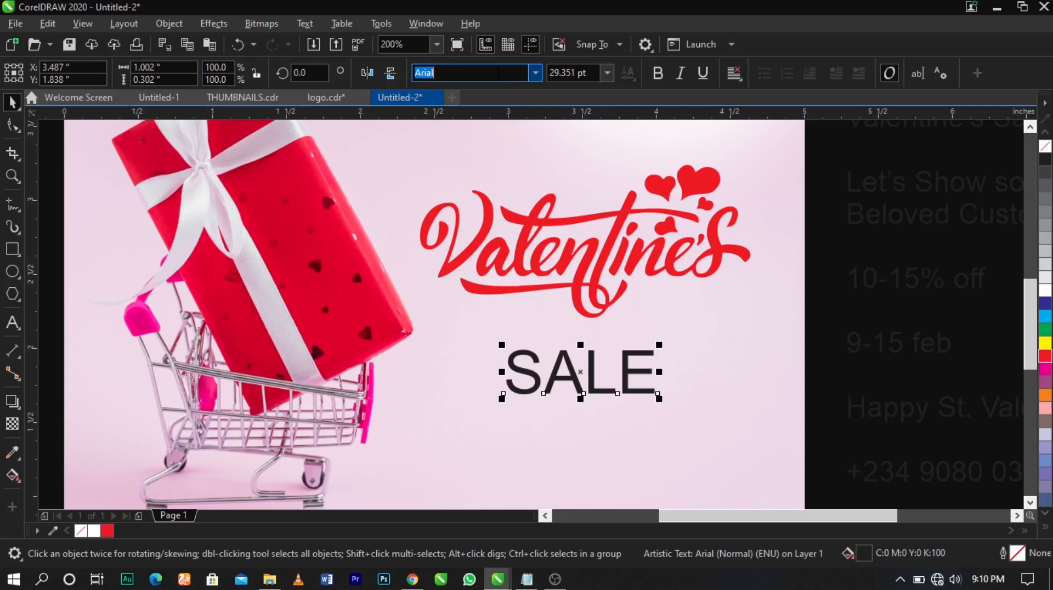
pyautogui.write('Galderglynn Titling Bl')
pyautogui.click(535, 73)
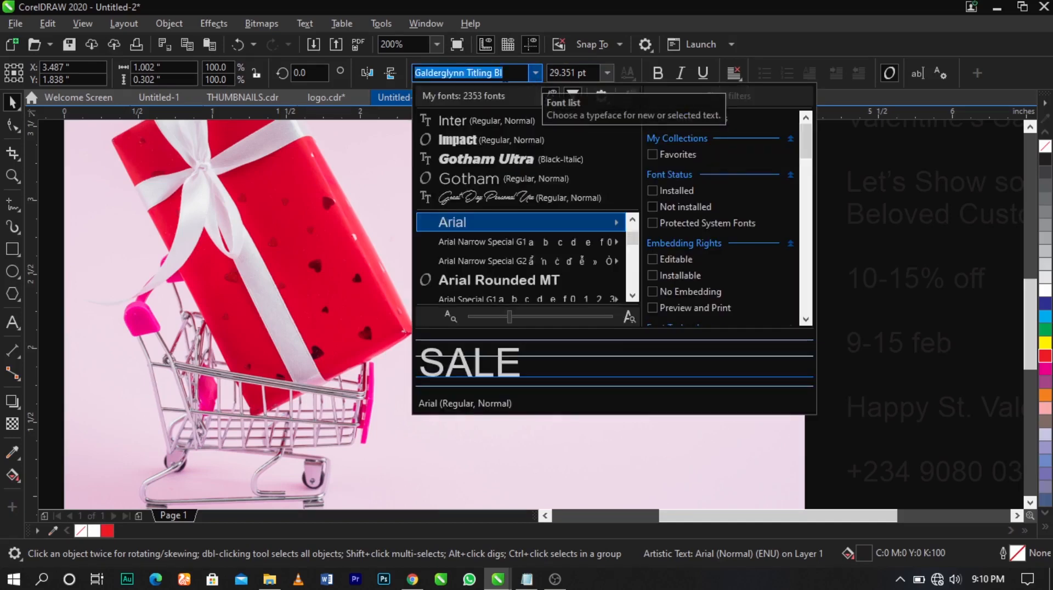
pyautogui.click(516, 73)
pyautogui.click(516, 73)
pyautogui.click(517, 73)
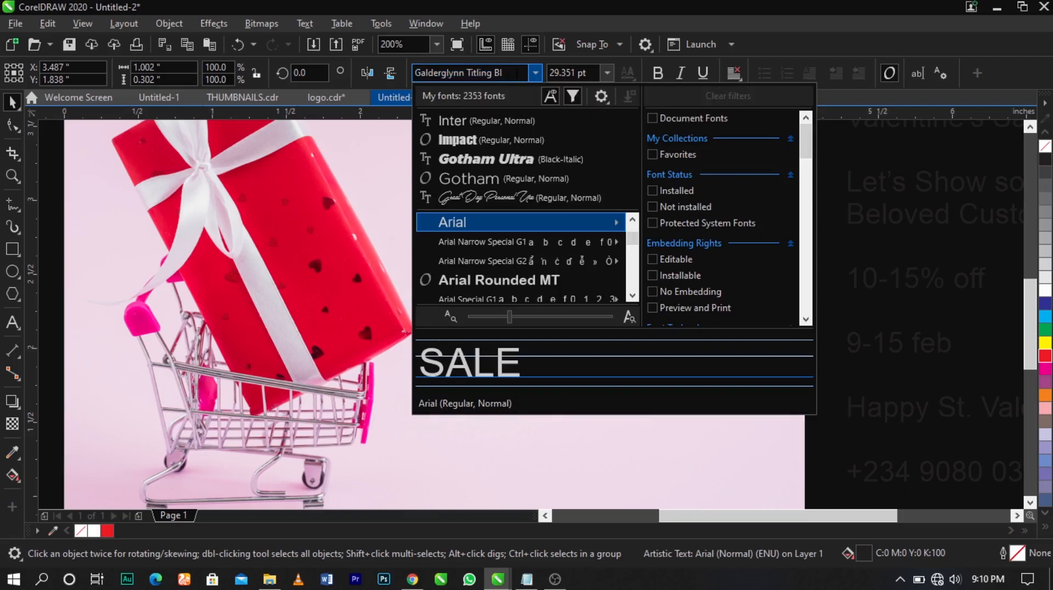
pyautogui.press('BackSpace')
pyautogui.press('BackSpace')
pyautogui.press('BackSpace')
pyautogui.press('BackSpace')
pyautogui.press('BackSpace')
pyautogui.press('BackSpace')
pyautogui.press('BackSpace')
pyautogui.press('BackSpace')
pyautogui.press('BackSpace')
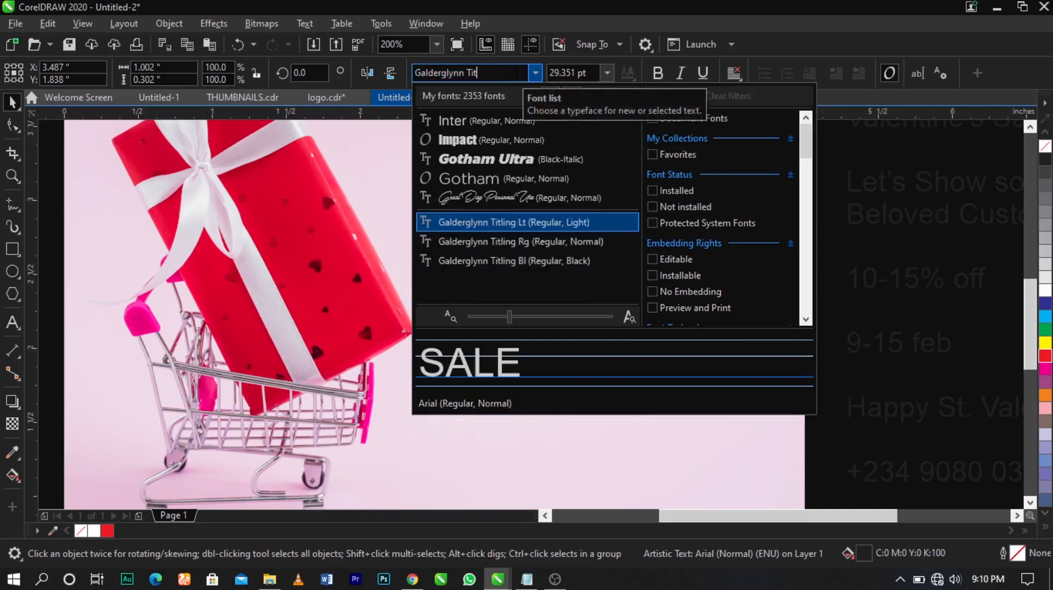
pyautogui.click(516, 261)
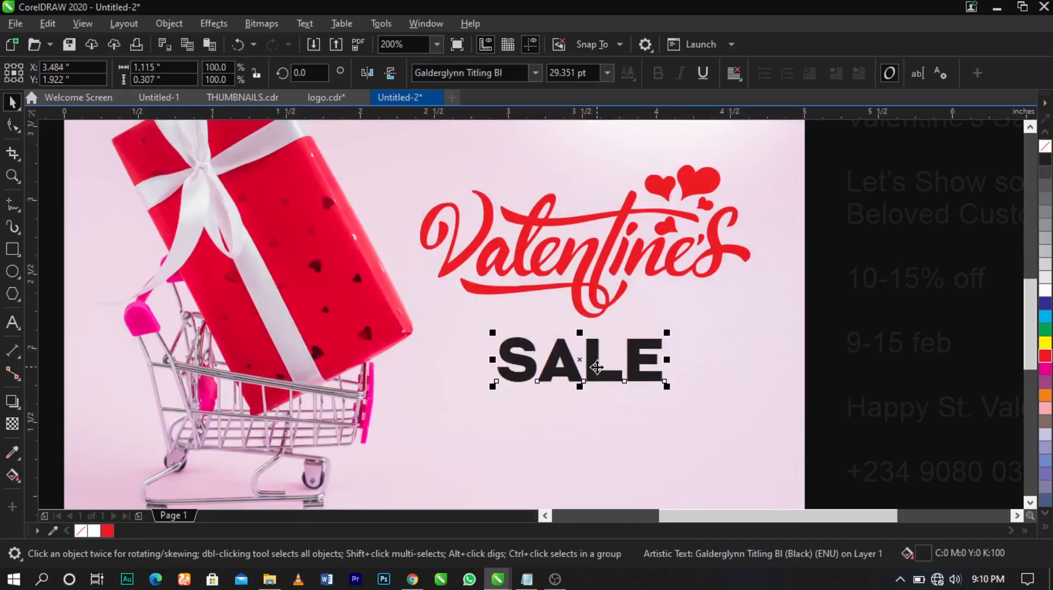
# Step: Skew the SALE text horizontally so its letters slant slightly to the right, about 1.16 inches wide
pyautogui.scroll(3, 595, 364)
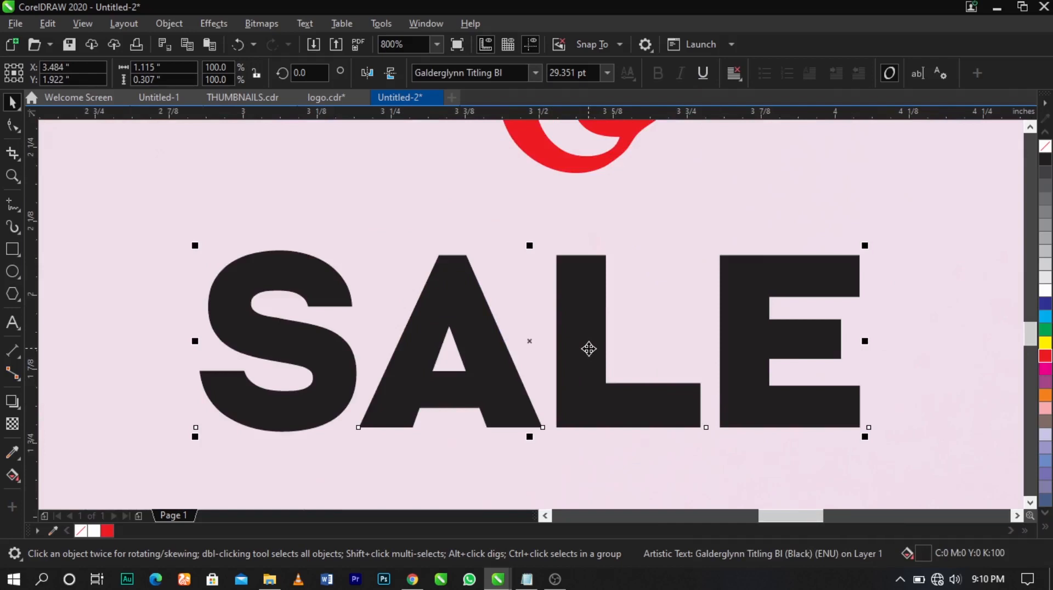
pyautogui.click(588, 349)
pyautogui.moveTo(527, 244); pyautogui.dragTo(575, 241)
pyautogui.scroll(-2, 574, 240)
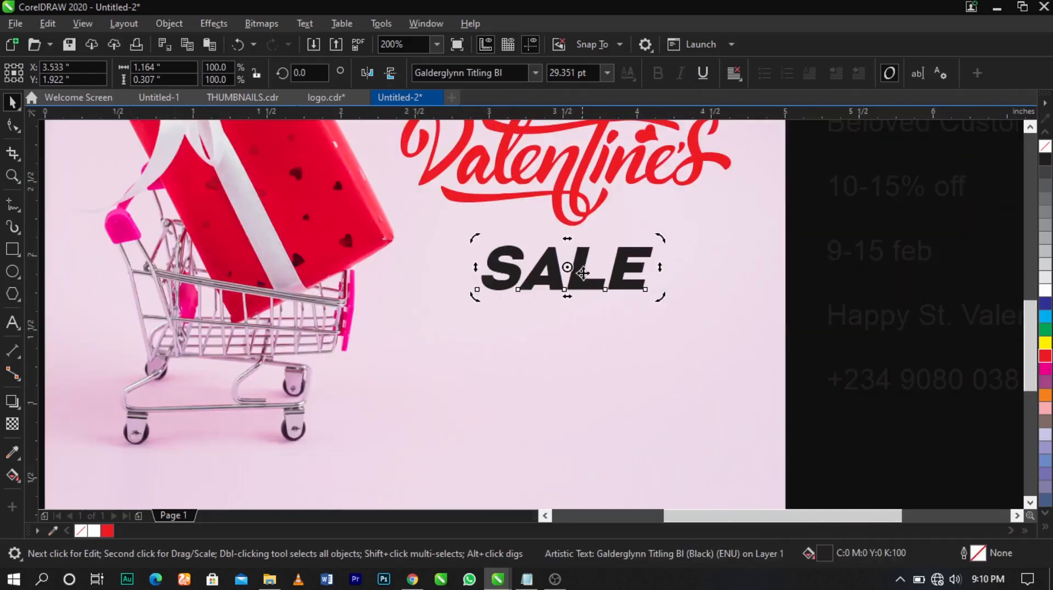
# Step: Enlarge the slanted SALE text to about 1.25 by 0.33 inches (31.42 pt) at Y 1.98 and fill it with red
pyautogui.click(583, 272)
pyautogui.moveTo(660, 300); pyautogui.dragTo(636, 282)
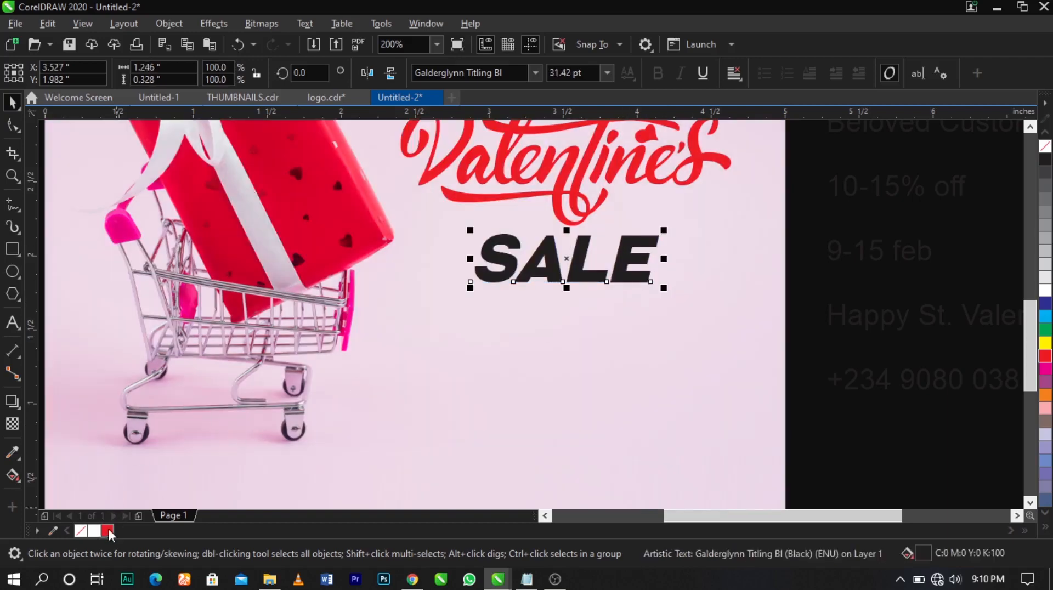
pyautogui.click(107, 531)
pyautogui.click(592, 343)
pyautogui.scroll(-2, 592, 343)
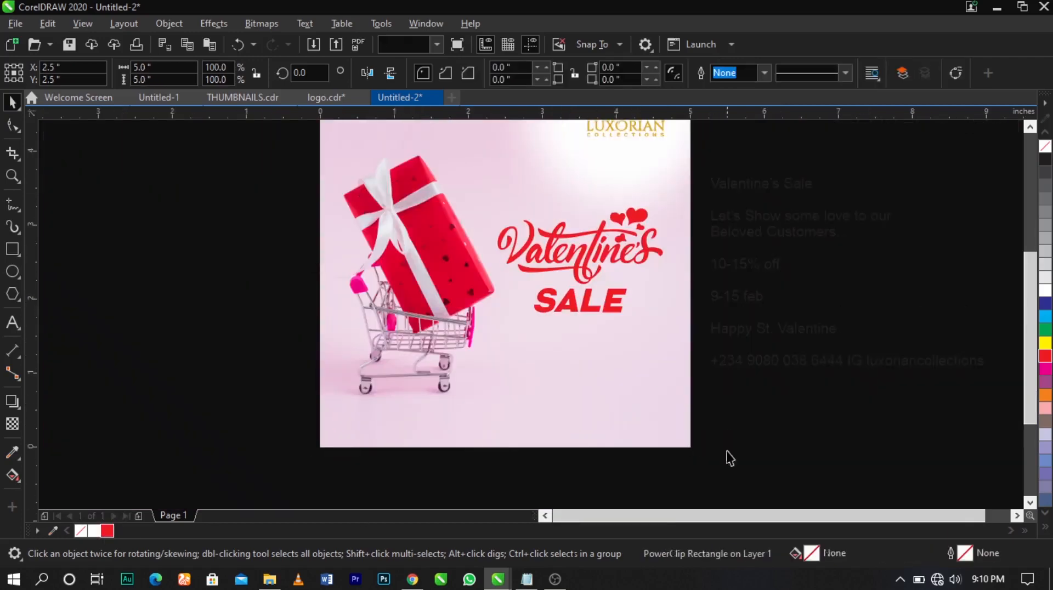
# Step: Move the SALE text up slightly, closer to the Valentine's lettering
pyautogui.click(726, 451)
pyautogui.press('z')
pyautogui.moveTo(735, 478); pyautogui.dragTo(178, 94)
pyautogui.press('space')
pyautogui.scroll(1, 666, 332)
pyautogui.click(666, 331)
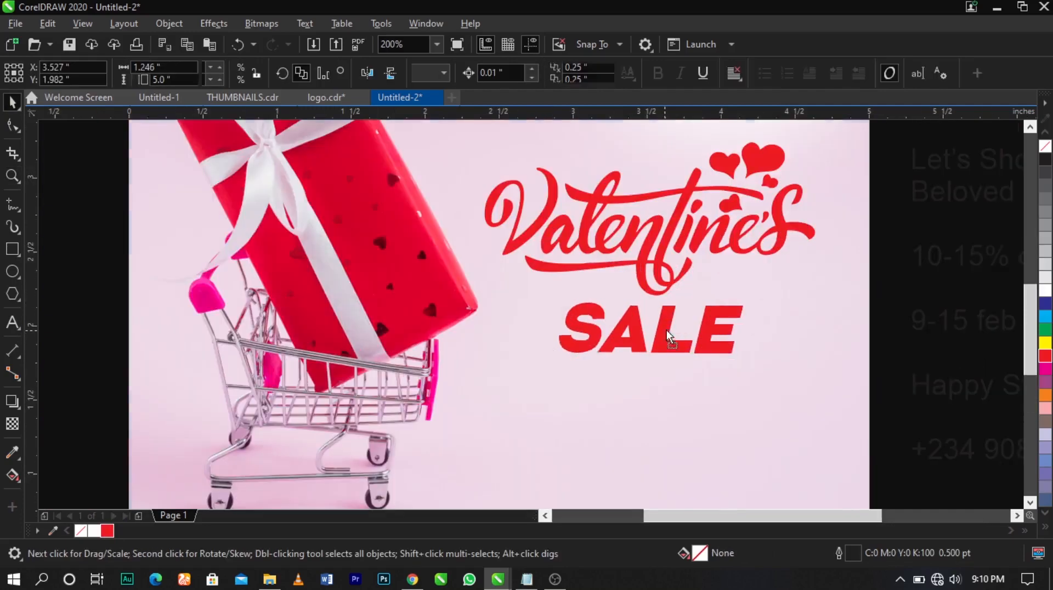
pyautogui.moveTo(666, 330); pyautogui.dragTo(666, 325)
pyautogui.keyDown('shift'); pyautogui.click(795, 369); pyautogui.keyUp('shift')
pyautogui.click(895, 139)
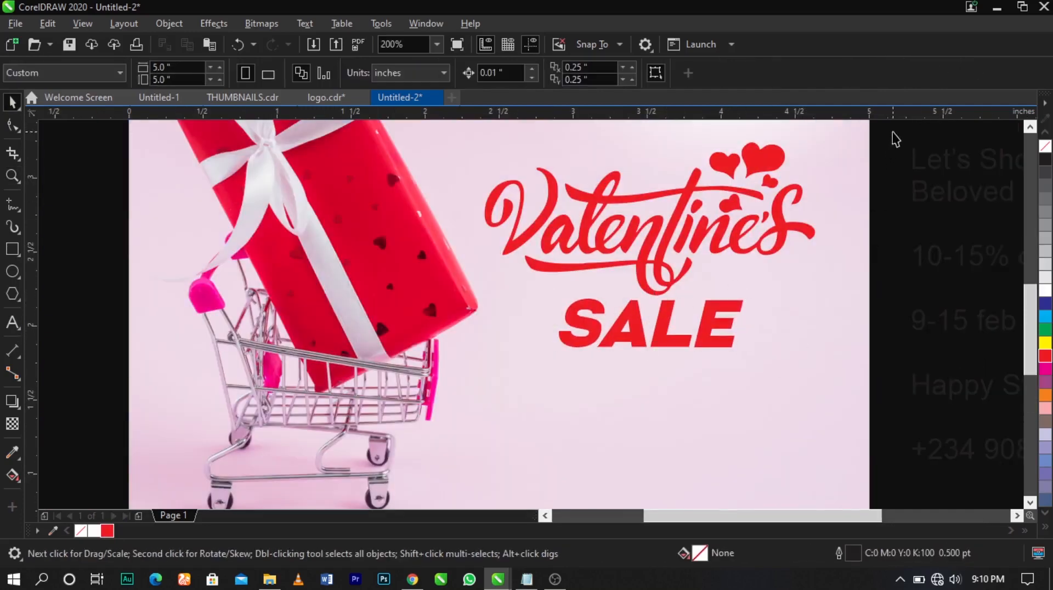
# Step: Move the Valentine's lettering and SALE text together, placing the lettering at about X 3.52, Y 2.89
pyautogui.moveTo(893, 132); pyautogui.dragTo(463, 387)
pyautogui.moveTo(477, 350); pyautogui.dragTo(500, 354)
pyautogui.scroll(-1, 499, 353)
pyautogui.press('Escape')
pyautogui.moveTo(739, 228); pyautogui.dragTo(519, 376)
pyautogui.moveTo(606, 298); pyautogui.dragTo(603, 288)
# Step: Fill only the largest heart above the Valentine's lettering with magenta
pyautogui.scroll(2, 623, 252)
pyautogui.click(775, 212)
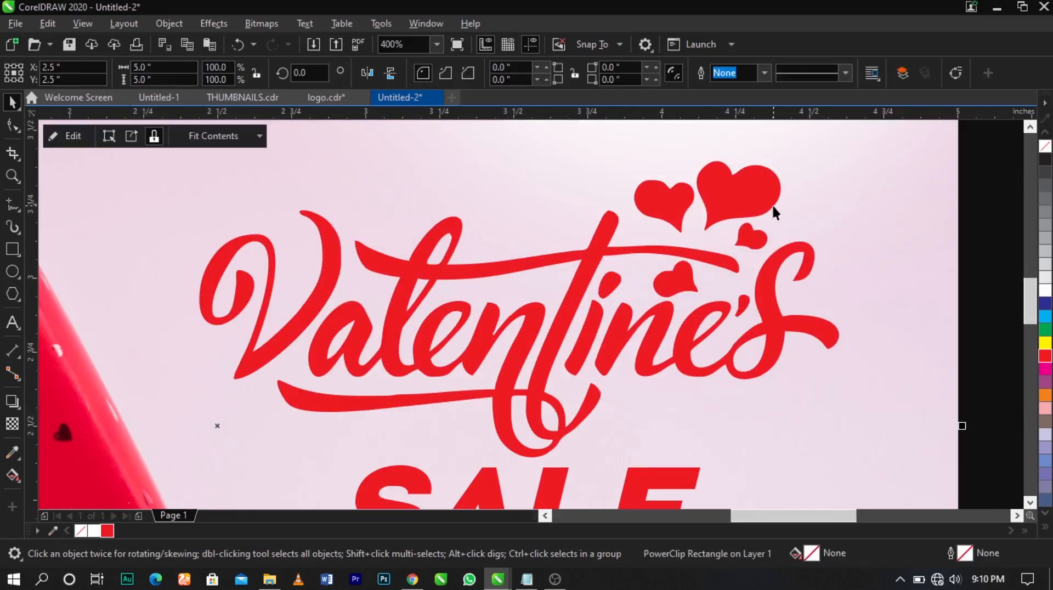
pyautogui.click(670, 209)
pyautogui.scroll(-1, 670, 209)
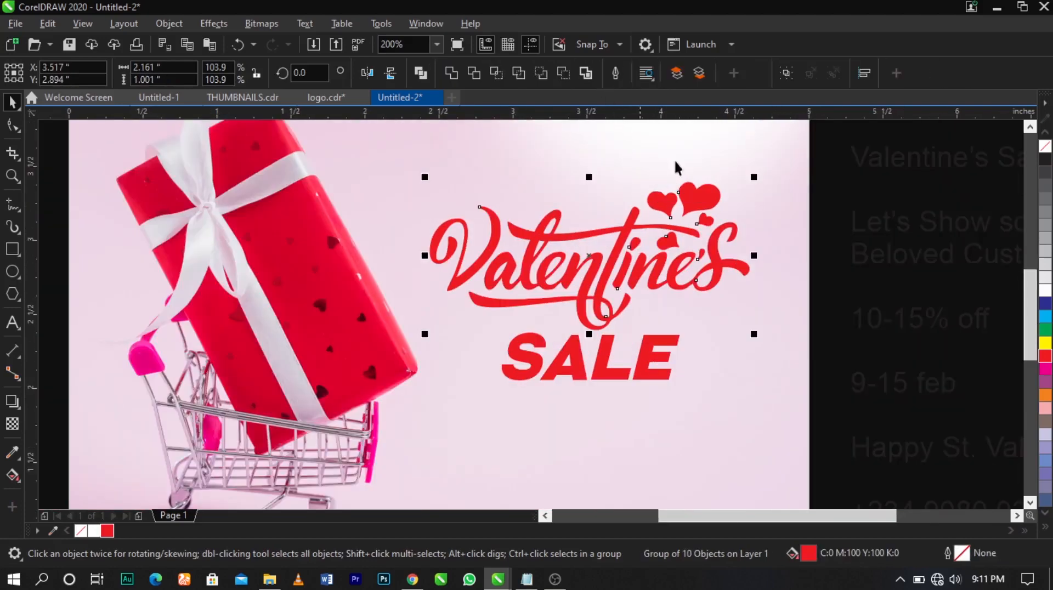
pyautogui.click(817, 237)
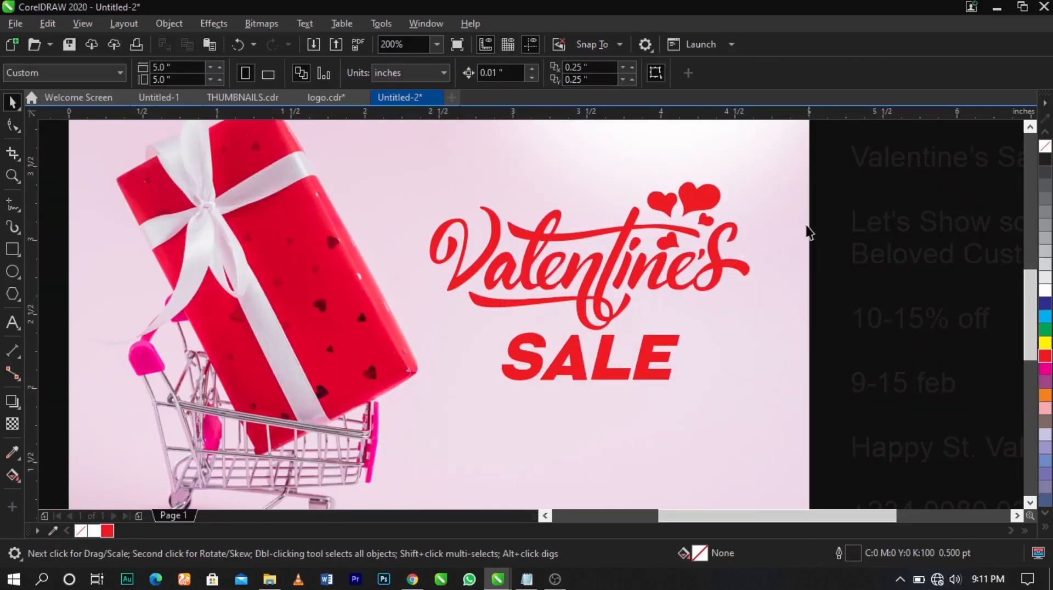
pyautogui.keyDown('ctrl'); pyautogui.click(695, 208); pyautogui.keyUp('ctrl')
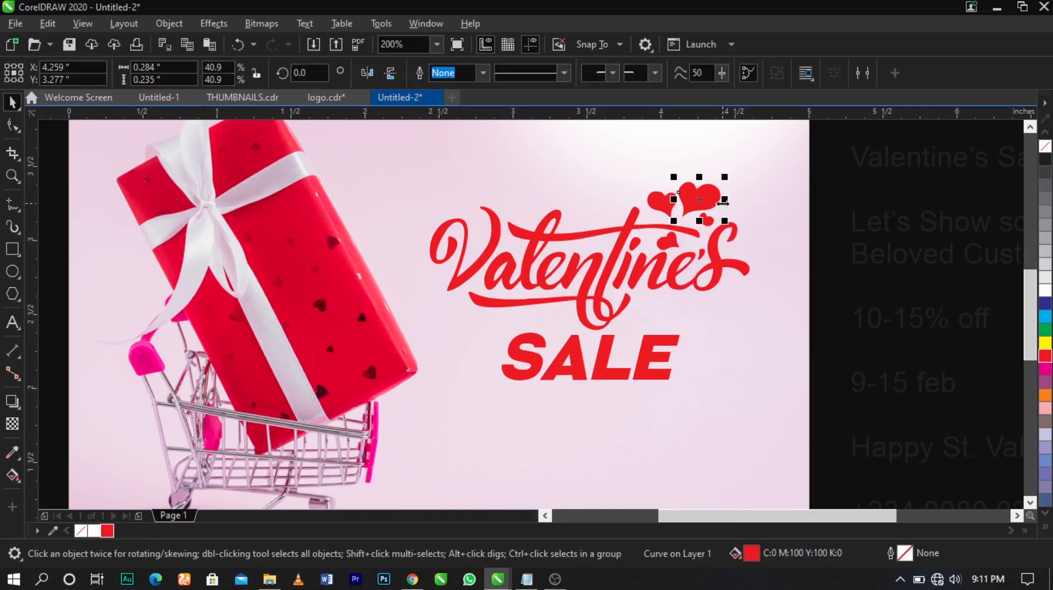
pyautogui.click(1044, 370)
pyautogui.click(848, 299)
# Step: Enlarge the white glow ellipse inside the background PowerClip to about 3.60 by 3.60 inches and finish editing the contents
pyautogui.scroll(-1, 737, 263)
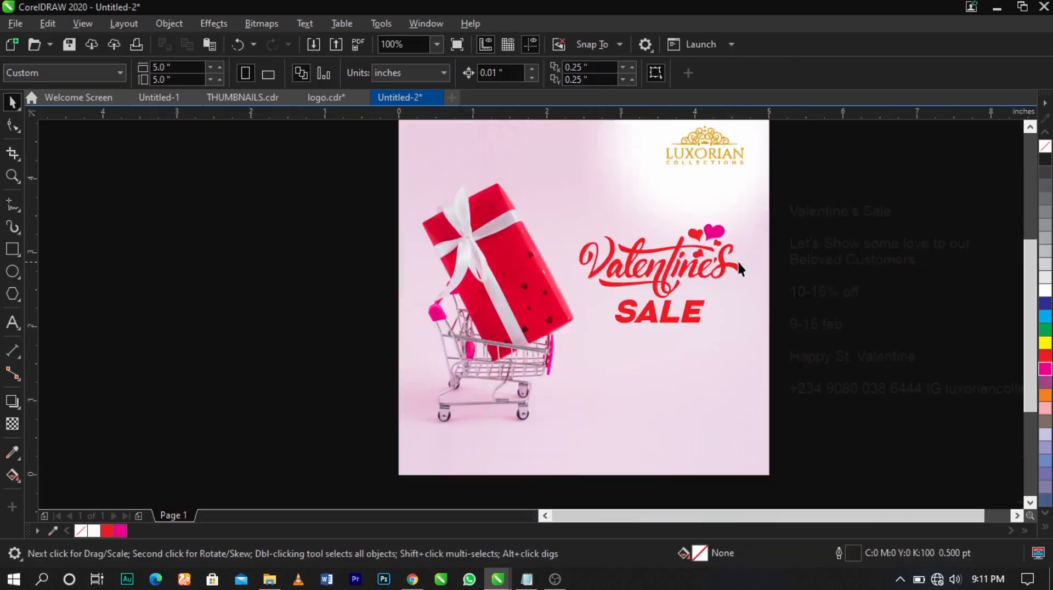
pyautogui.press('z')
pyautogui.moveTo(305, 147); pyautogui.dragTo(886, 436)
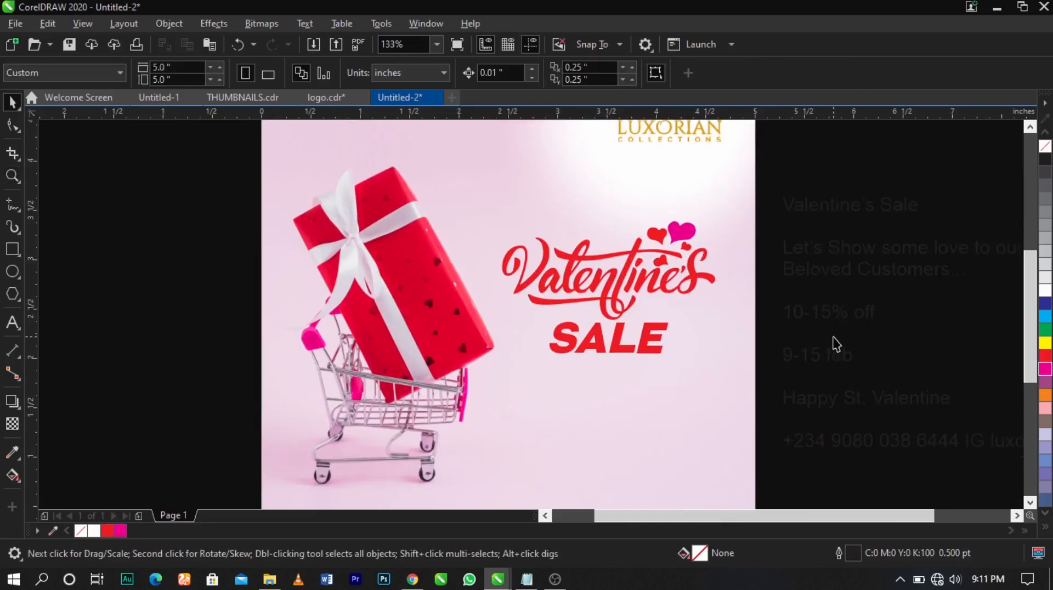
pyautogui.doubleClick(725, 213)
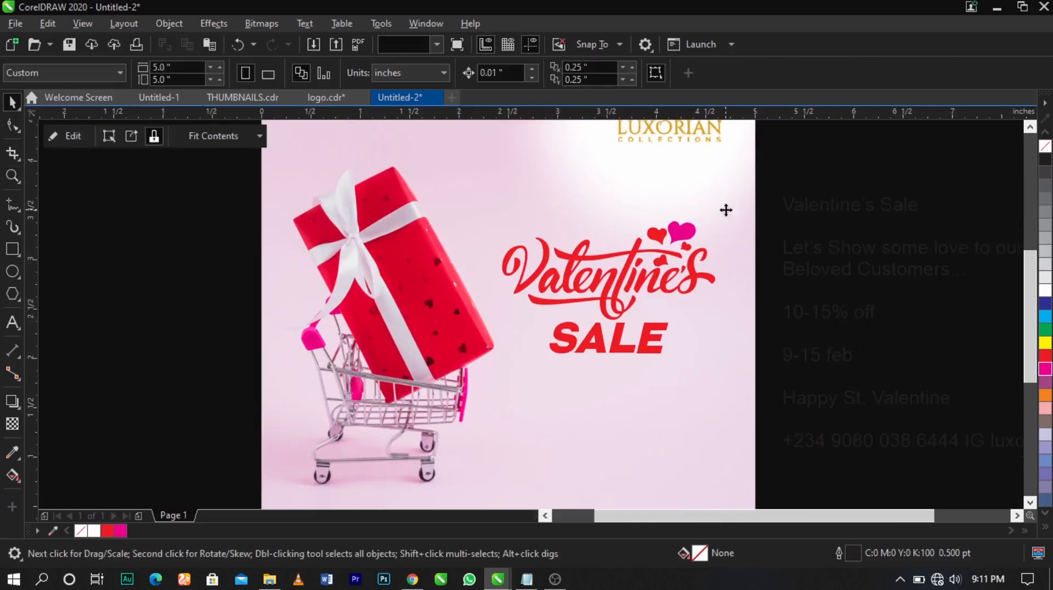
pyautogui.click(792, 251)
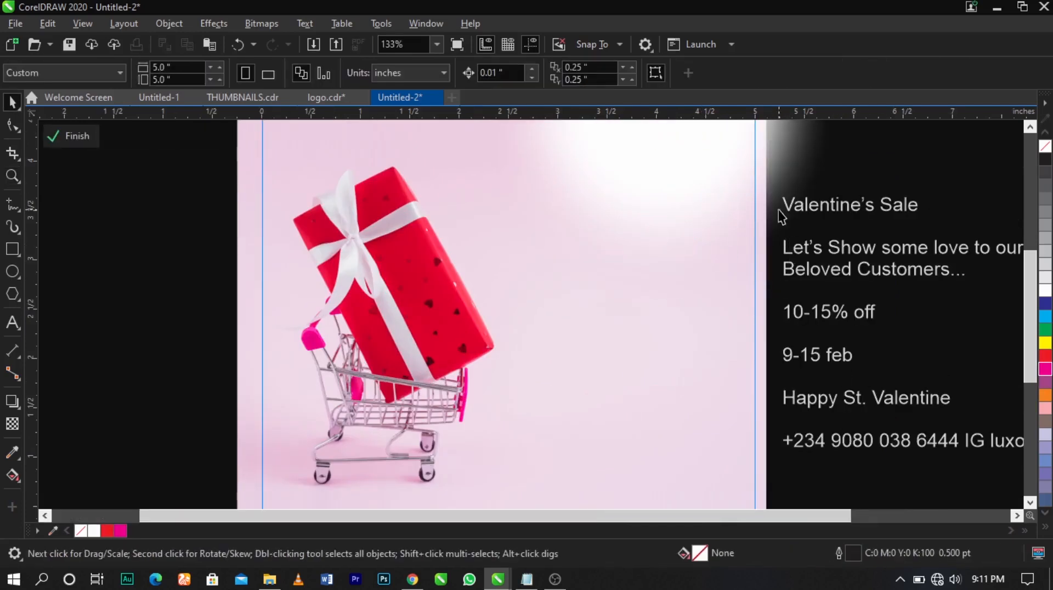
pyautogui.click(790, 241)
pyautogui.moveTo(788, 237); pyautogui.dragTo(757, 234)
pyautogui.keyDown('ctrl'); pyautogui.click(895, 327); pyautogui.keyUp('ctrl')
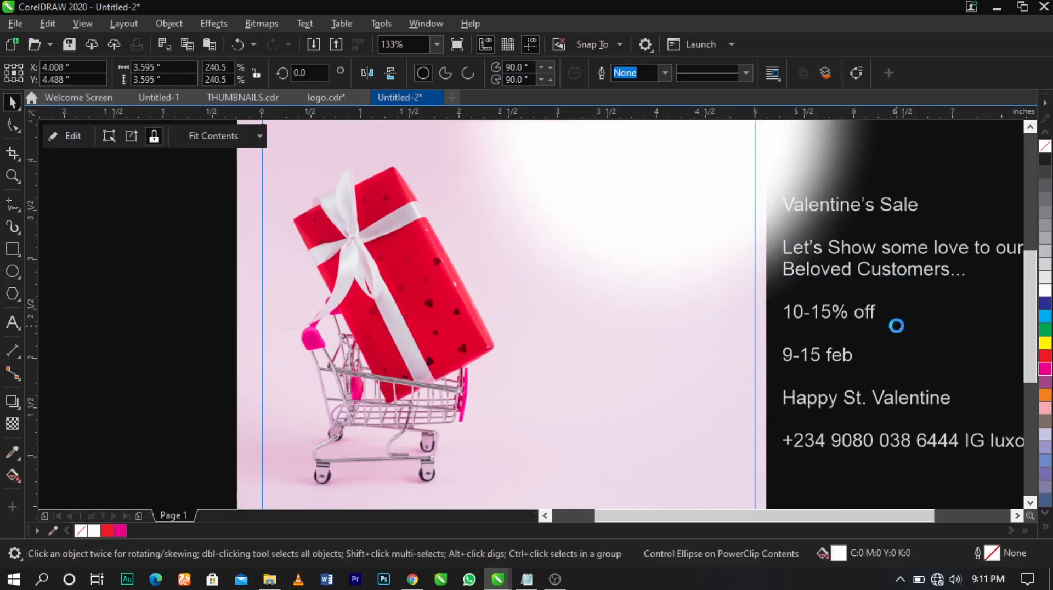
pyautogui.click(775, 296)
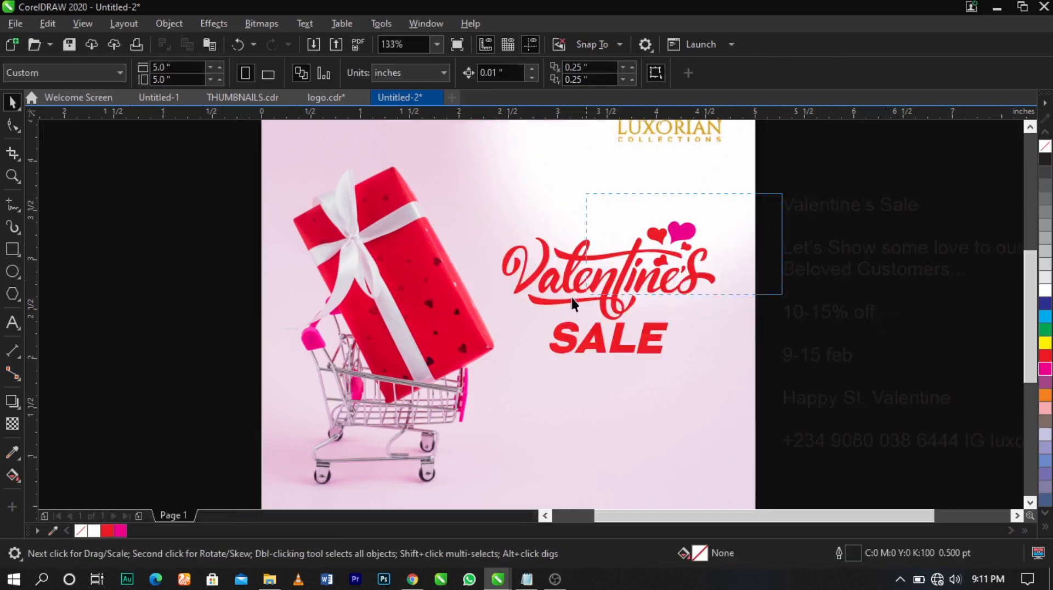
# Step: Add a drop shadow to the Valentine's lettering with opacity 42 and feather 5
pyautogui.moveTo(482, 331); pyautogui.dragTo(482, 331)
pyautogui.hotkey('ctrl', 'g')
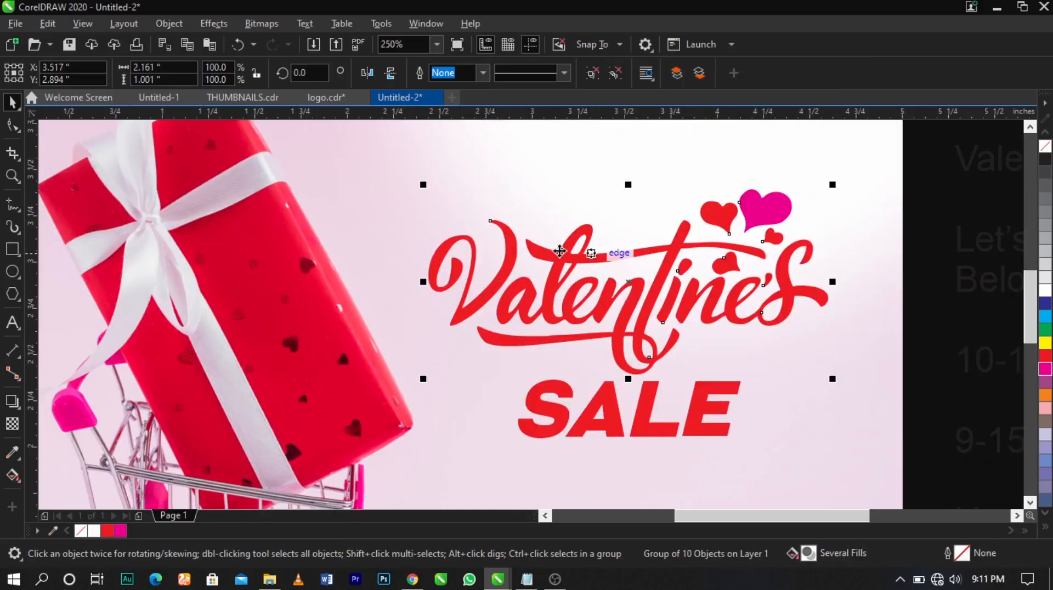
pyautogui.hotkey('shift', 'F2')
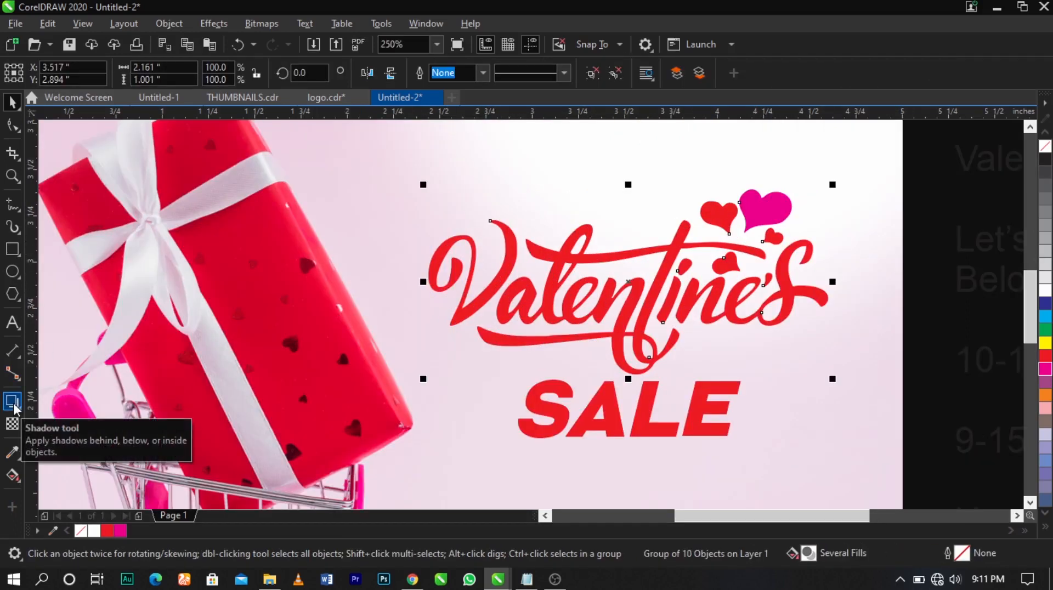
pyautogui.click(14, 406)
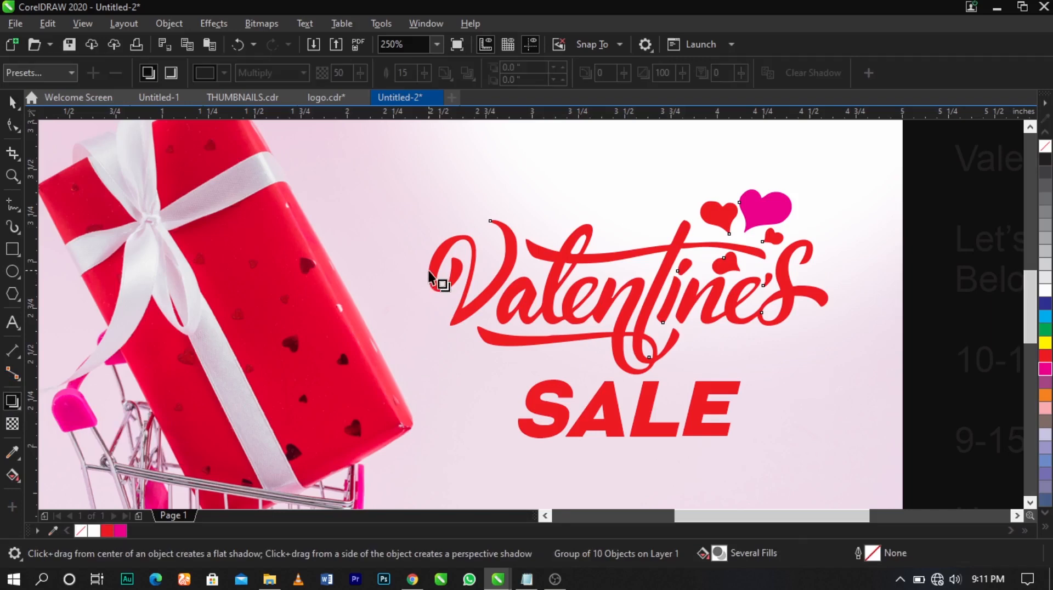
pyautogui.moveTo(428, 280); pyautogui.dragTo(823, 316)
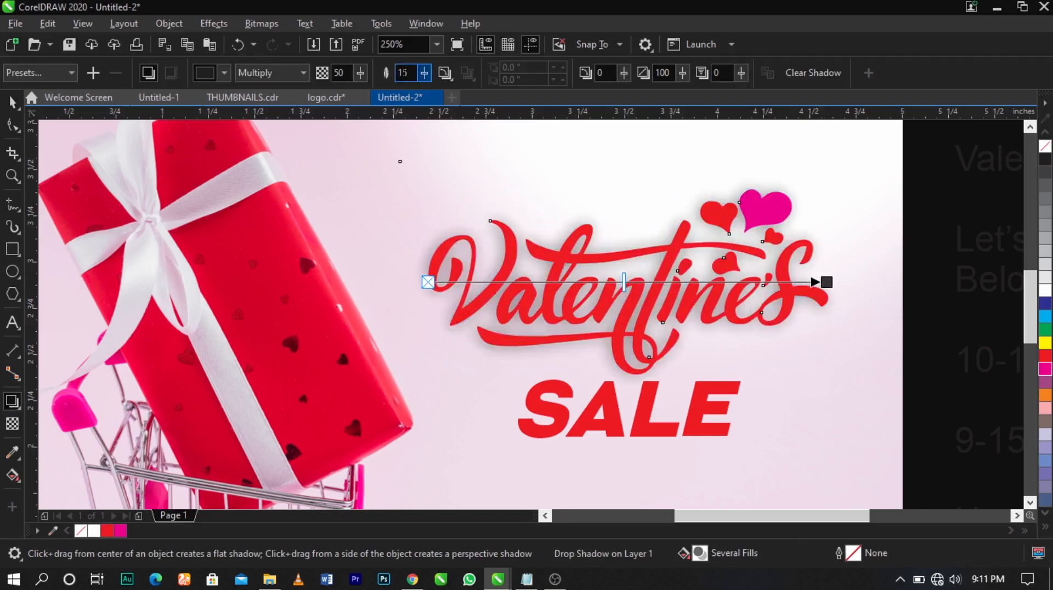
pyautogui.write('5')
pyautogui.press('Return')
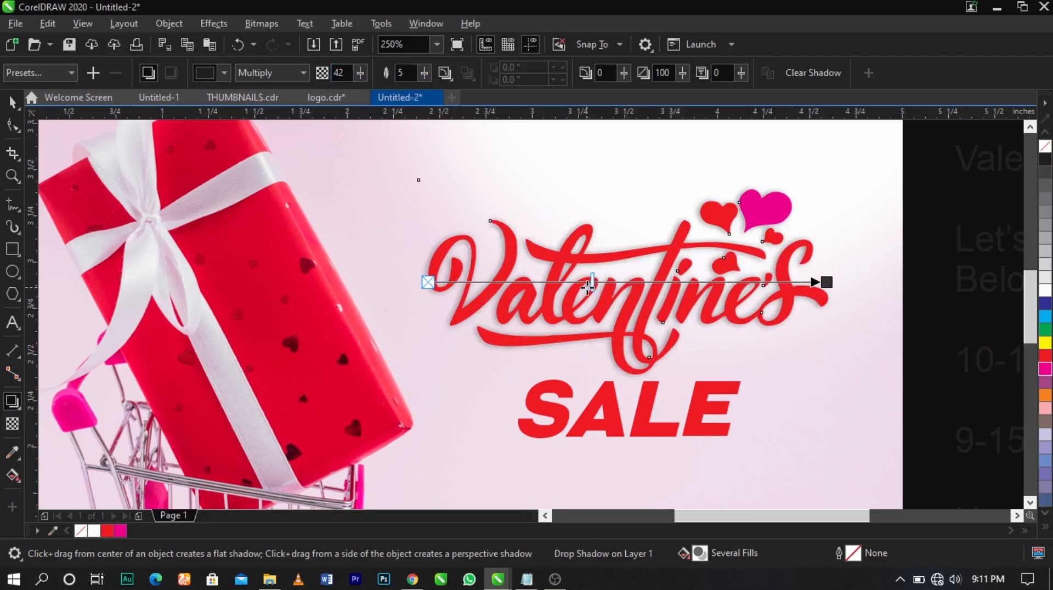
# Step: Break the drop shadow apart from the Valentine's lettering and offset it slightly down and left
pyautogui.press('space')
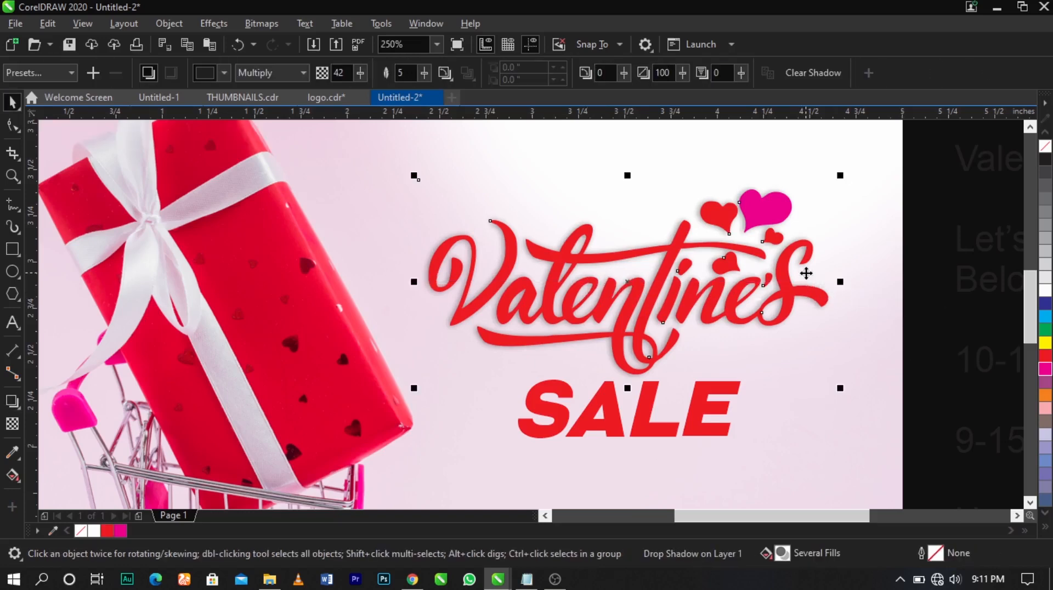
pyautogui.rightClick(807, 273)
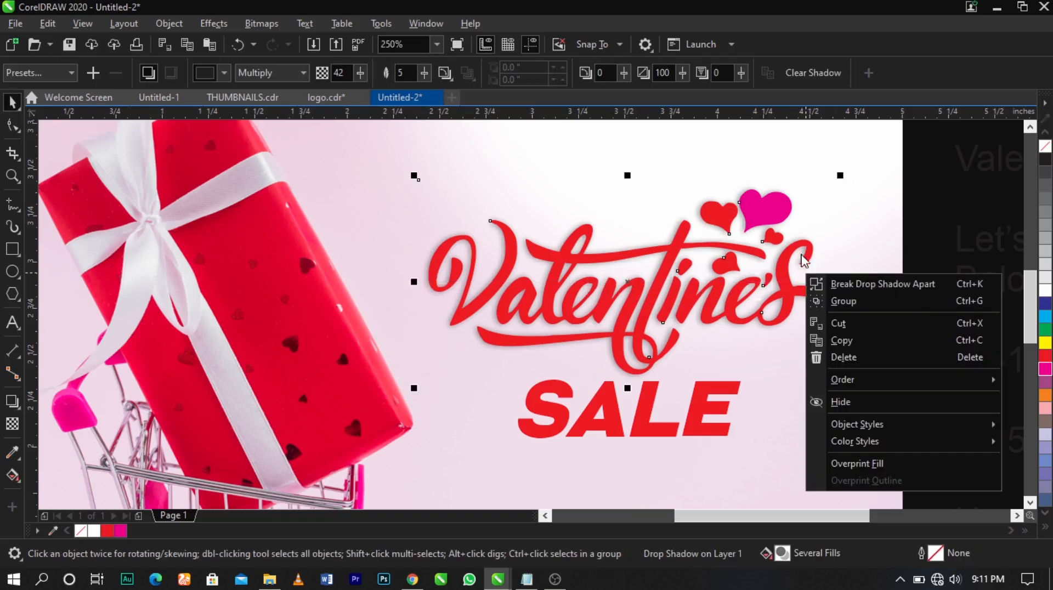
pyautogui.click(818, 285)
pyautogui.scroll(3, 802, 271)
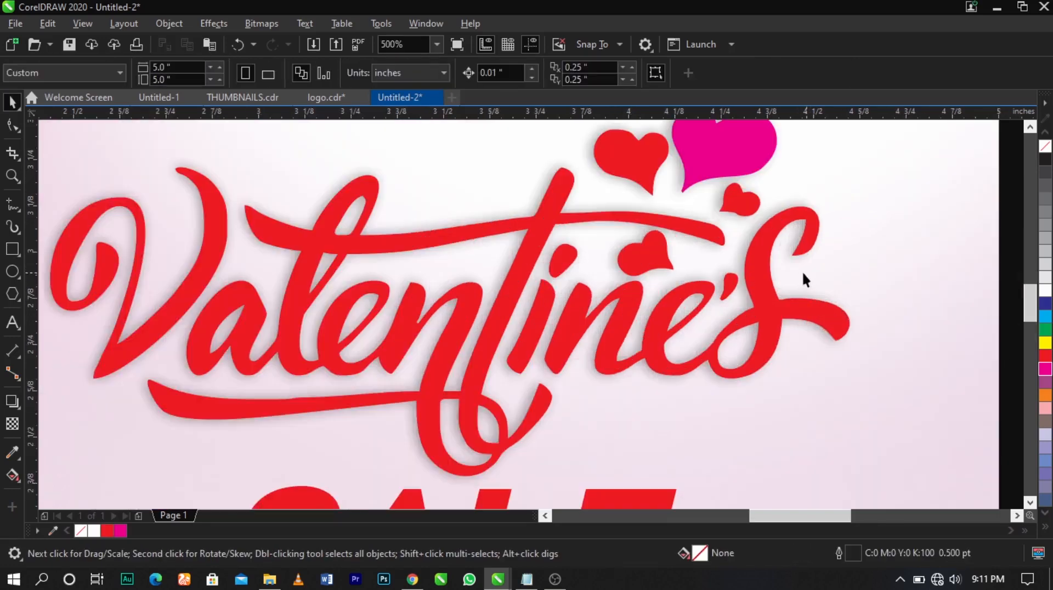
pyautogui.click(792, 275)
pyautogui.moveTo(791, 276); pyautogui.dragTo(796, 279)
# Step: Cut "Let's Show some love to our Beloved Customers..." from the copy text beside the page and paste it as separate text on the flyer
pyautogui.scroll(-3, 796, 281)
pyautogui.scroll(-4, 796, 283)
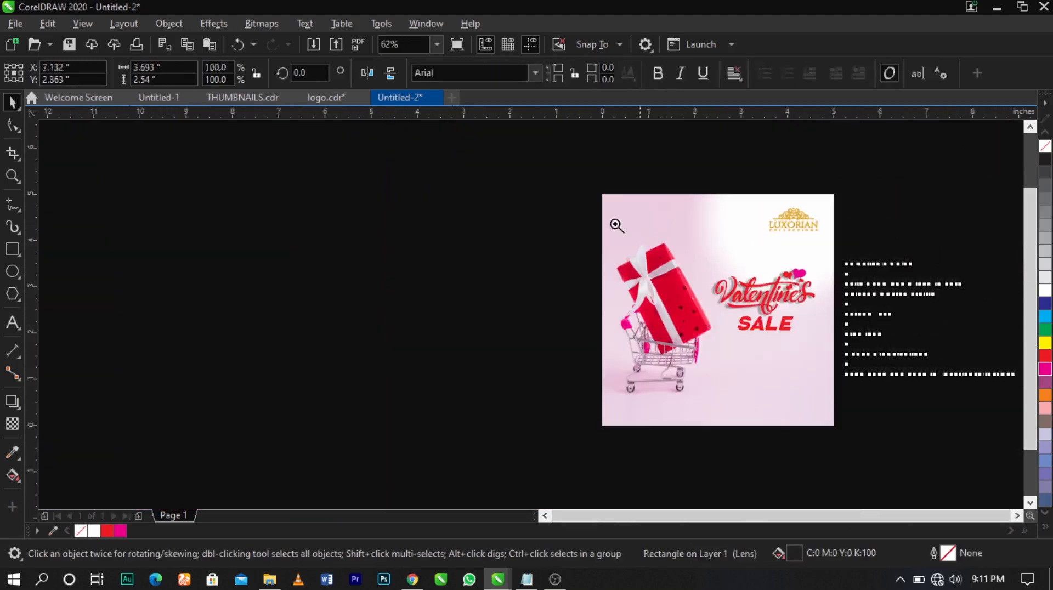
pyautogui.press('z')
pyautogui.moveTo(581, 207); pyautogui.dragTo(939, 428)
pyautogui.press('space')
pyautogui.click(807, 312)
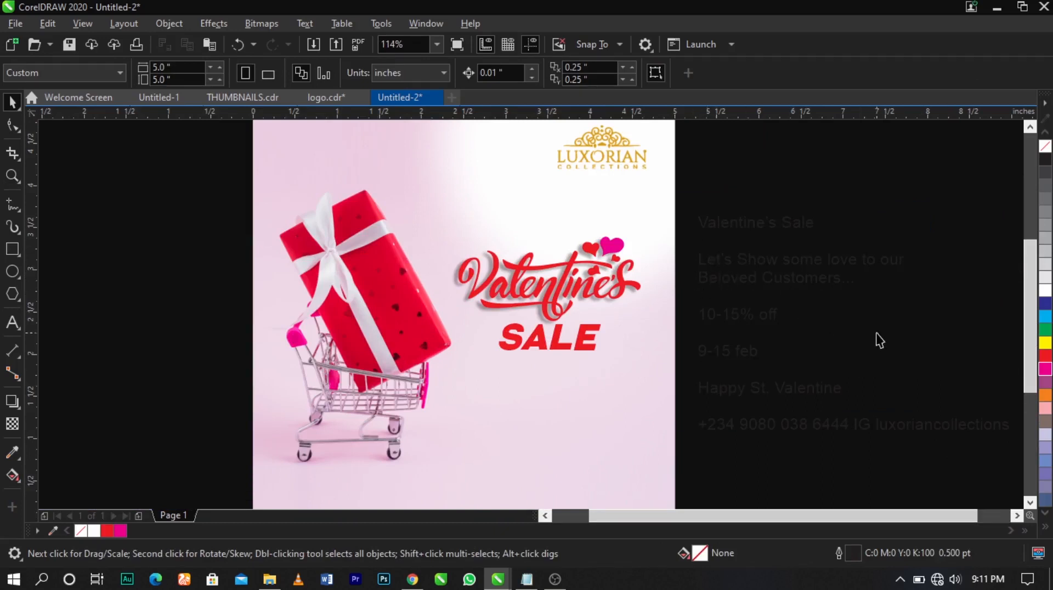
pyautogui.doubleClick(854, 284)
pyautogui.moveTo(847, 280); pyautogui.dragTo(686, 258)
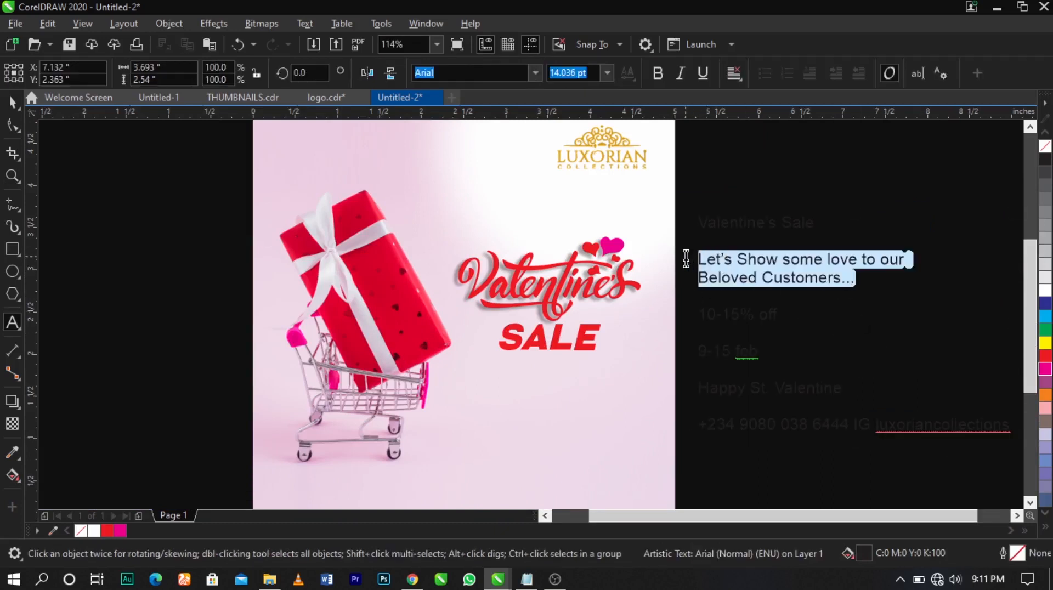
pyautogui.press('Delete')
pyautogui.click(512, 420)
pyautogui.write("Let's Show some love to our Beloved Customers...")
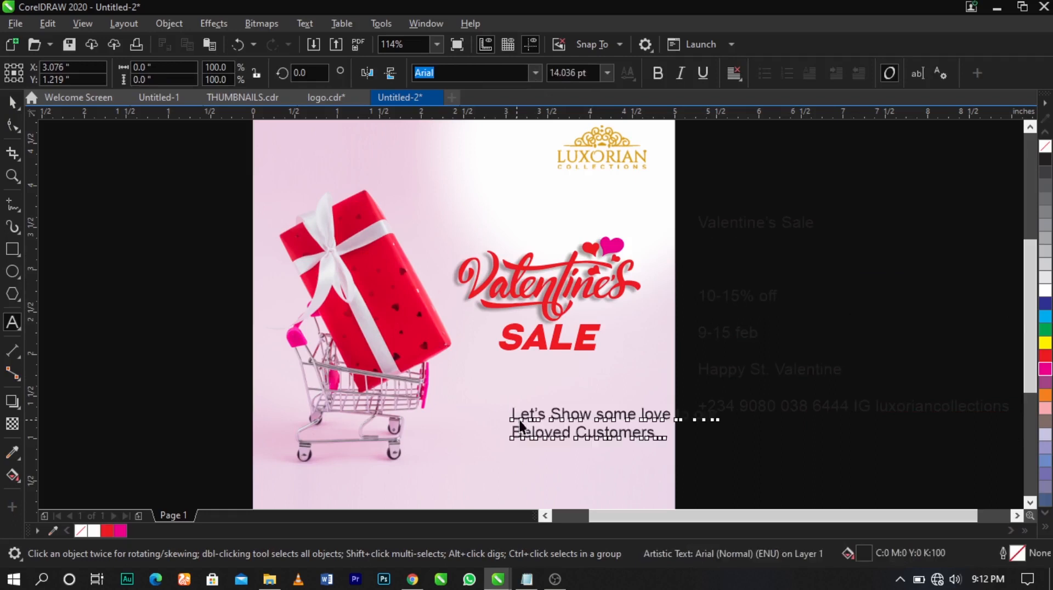
# Step: Move the "Let's Show some love" text below SALE, to about X 3.78, Y 1.39
pyautogui.hotkey('ctrl', 'space')
pyautogui.moveTo(549, 418); pyautogui.dragTo(507, 401)
pyautogui.press('z')
pyautogui.moveTo(364, 329); pyautogui.dragTo(705, 482)
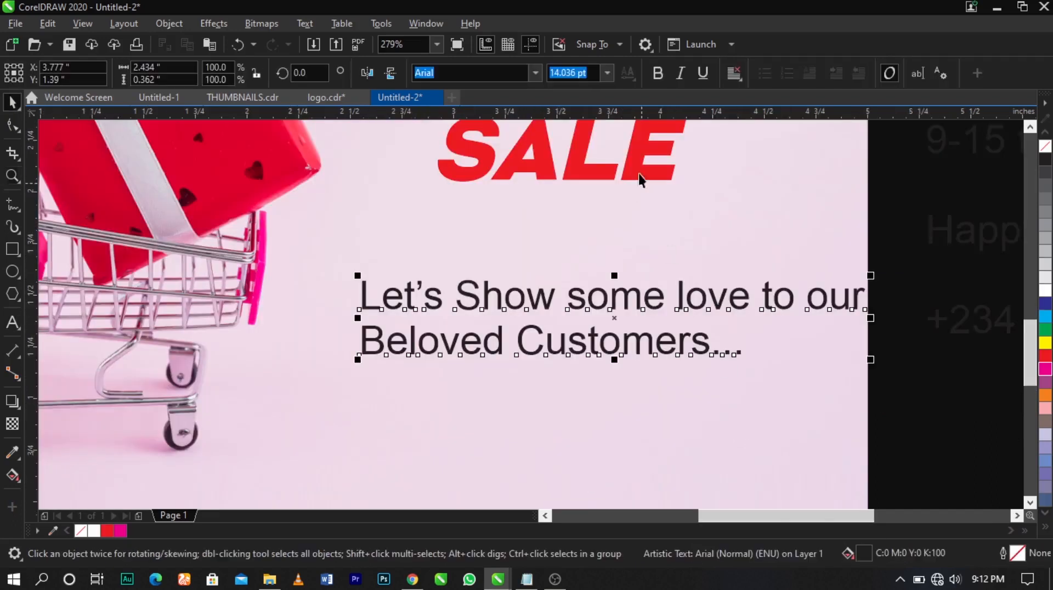
# Step: Make the "Let's Show some love" text bold and red, and scale it down to about 10.6 pt
pyautogui.click(654, 73)
pyautogui.moveTo(911, 360); pyautogui.dragTo(780, 371)
pyautogui.click(1044, 357)
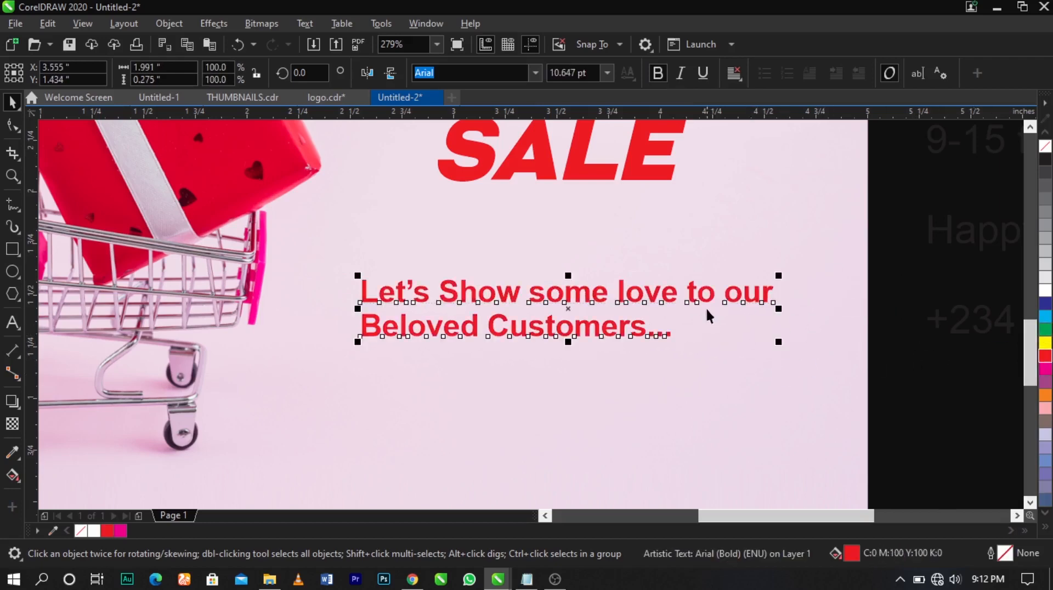
pyautogui.moveTo(697, 298); pyautogui.dragTo(697, 305)
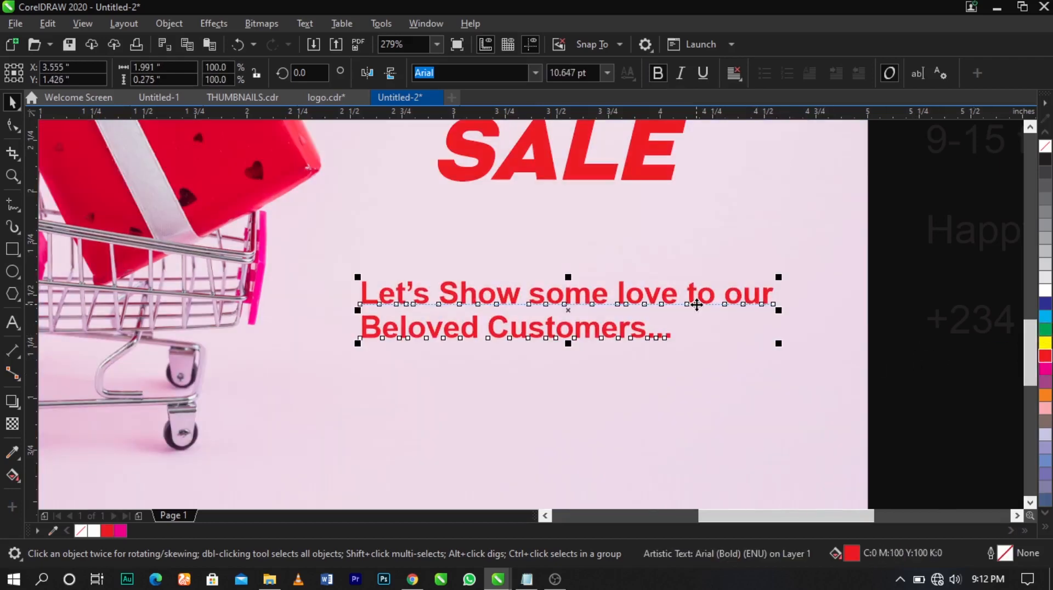
# Step: Centre-align the two lines of the "Let's Show some love" text and centre it beneath SALE, at about Y 1.50
pyautogui.doubleClick(697, 304)
pyautogui.hotkey('ctrl', 'e')
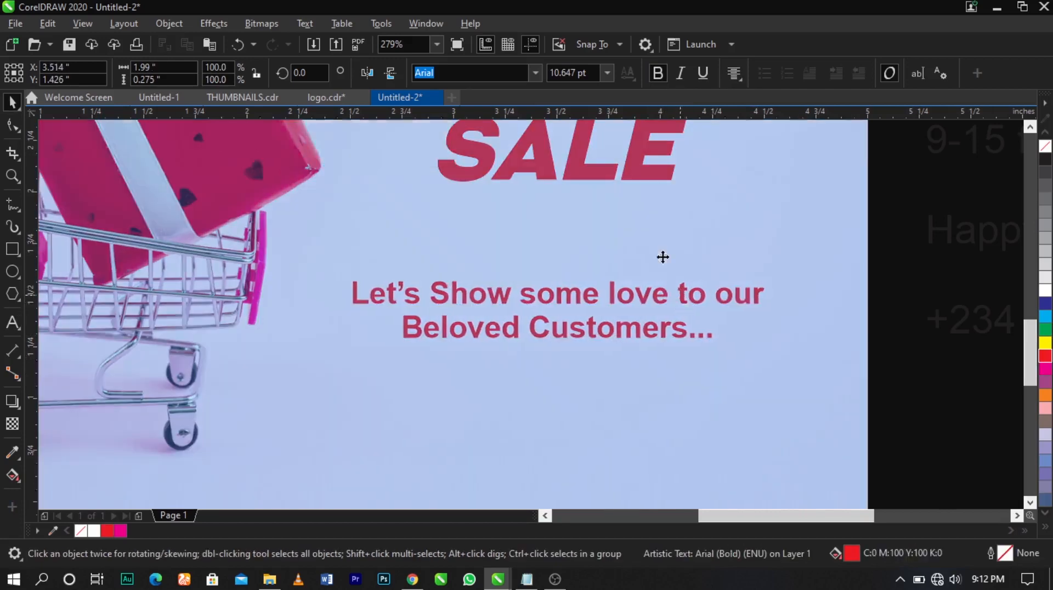
pyautogui.keyDown('shift'); pyautogui.click(629, 180); pyautogui.keyUp('shift')
pyautogui.scroll(-2, 628, 180)
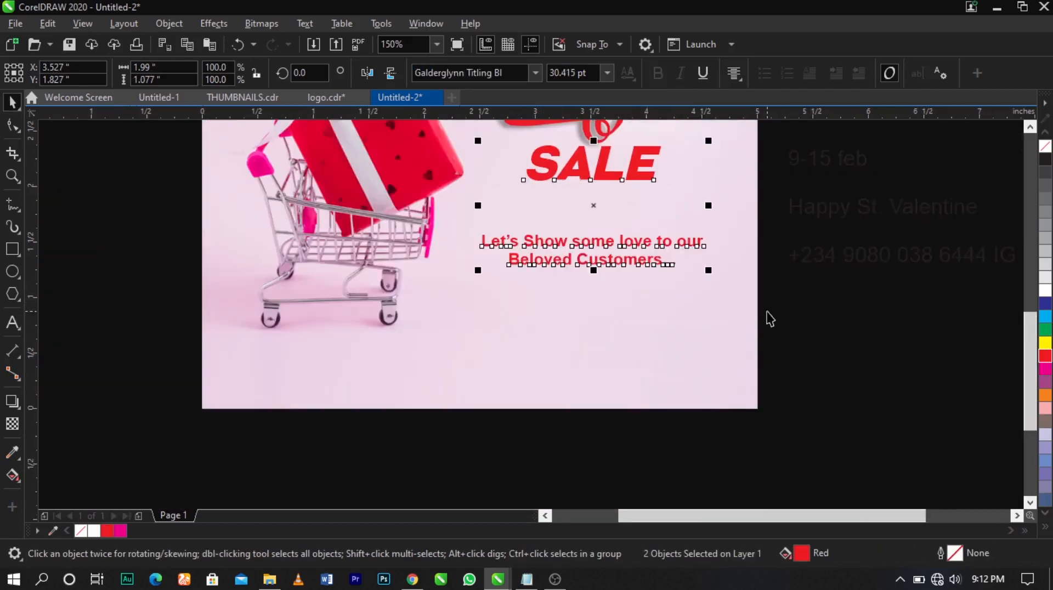
pyautogui.click(770, 318)
pyautogui.moveTo(660, 264); pyautogui.dragTo(655, 262)
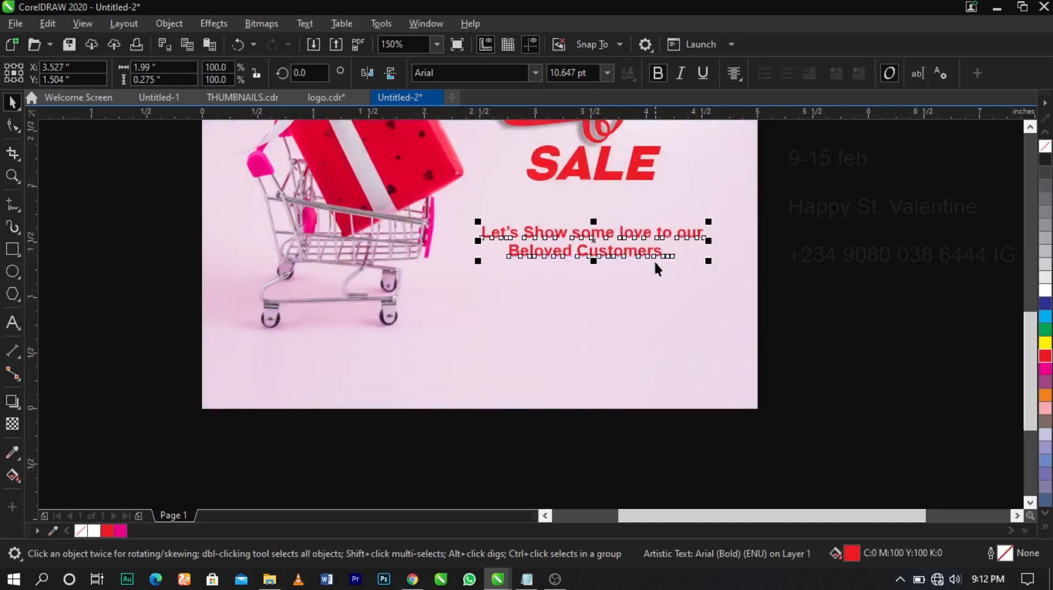
# Step: Bring the "Let's Show some love" text closer to SALE, at about Y 1.57, and align their centres again
pyautogui.scroll(-2, 669, 257)
pyautogui.press('z')
pyautogui.hotkey('shift', 'F4')
pyautogui.press('space')
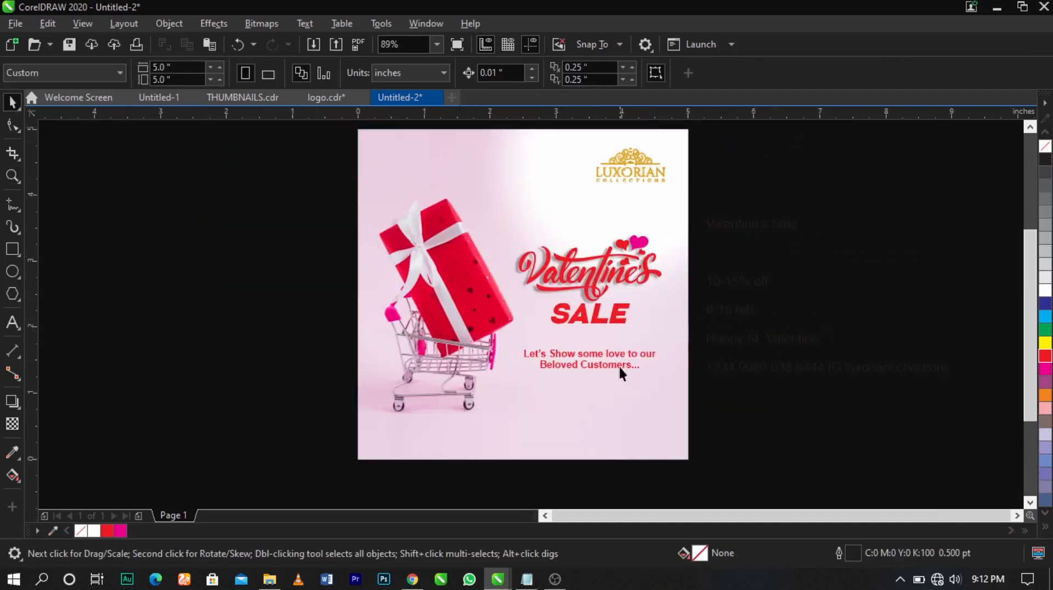
pyautogui.click(619, 367)
pyautogui.scroll(3, 620, 362)
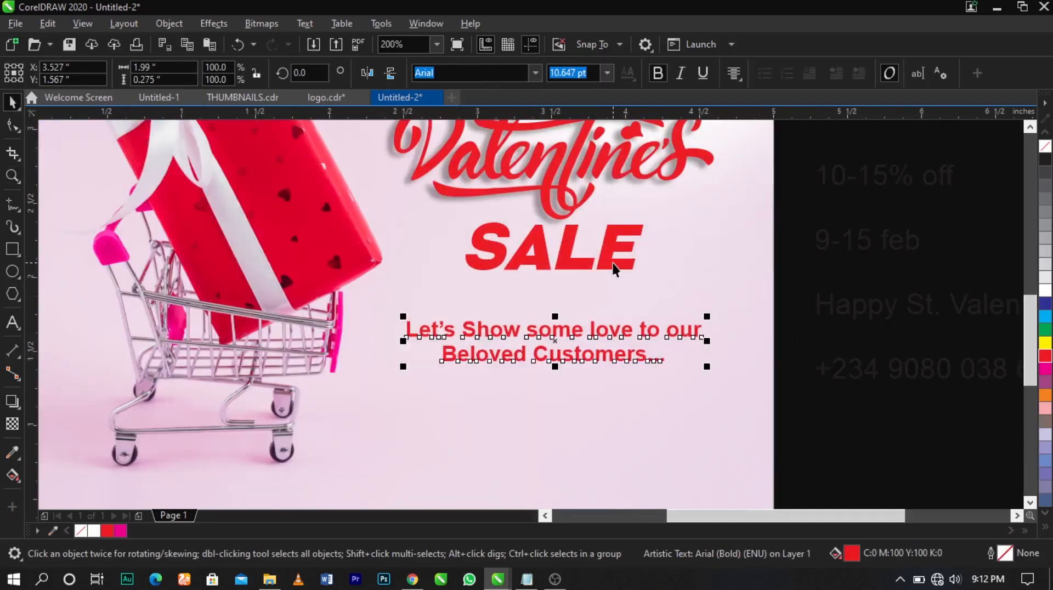
pyautogui.keyDown('shift'); pyautogui.click(614, 269); pyautogui.keyUp('shift')
pyautogui.scroll(-2, 614, 268)
pyautogui.click(708, 386)
pyautogui.scroll(-2, 690, 316)
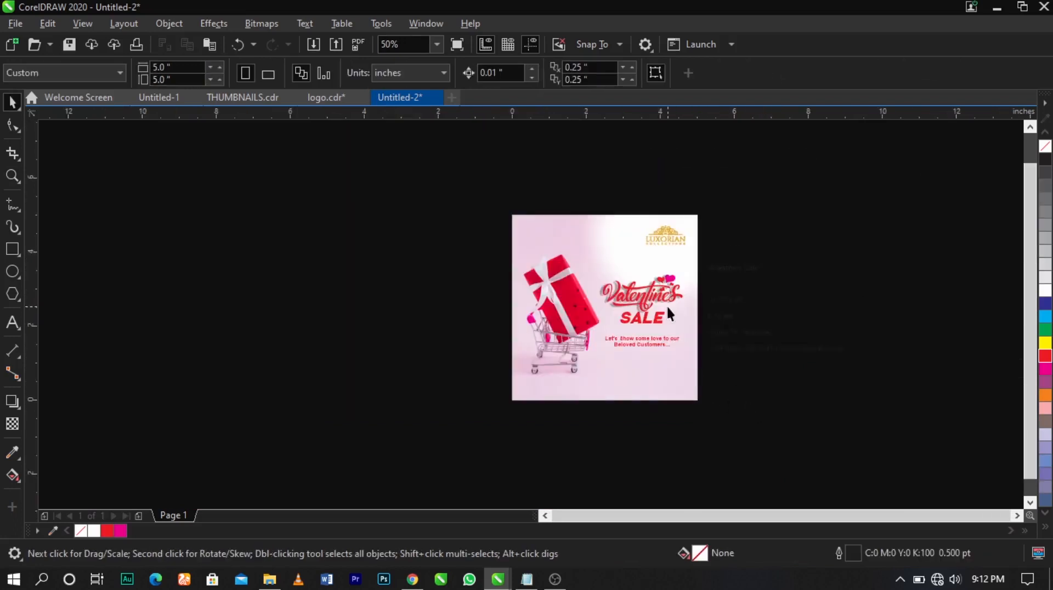
pyautogui.scroll(2, 663, 304)
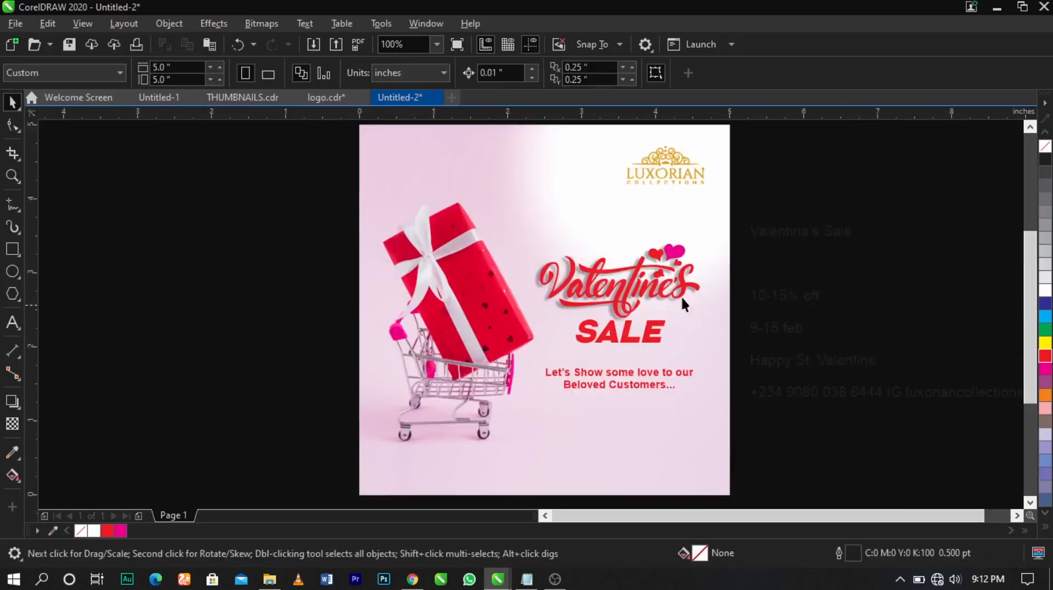
# Step: Cut "10-15% off" from the copy text beside the page and paste it as separate text on the flyer
pyautogui.doubleClick(820, 299)
pyautogui.moveTo(820, 298); pyautogui.dragTo(747, 301)
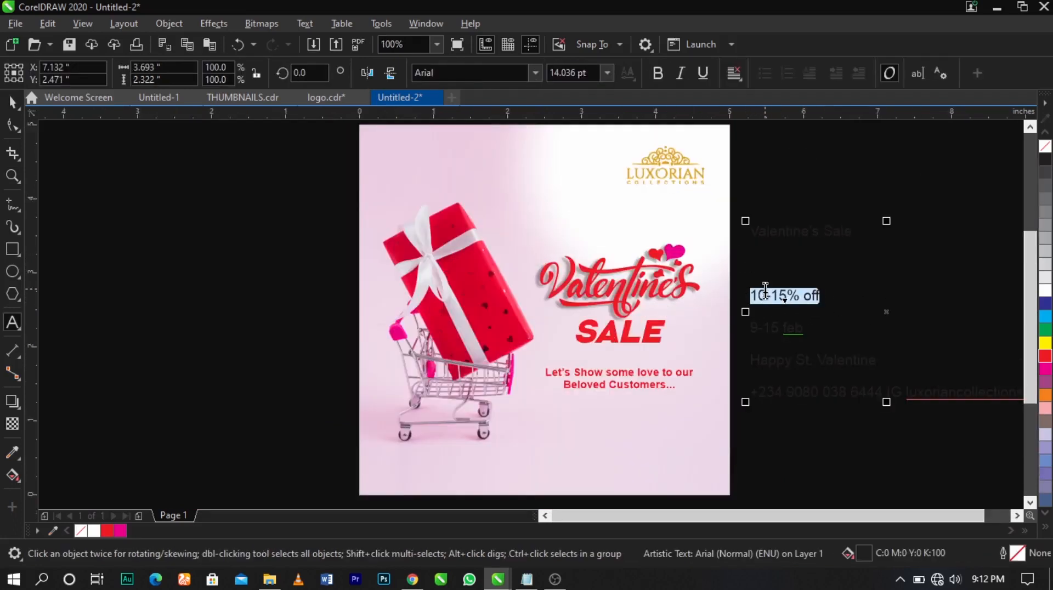
pyautogui.hotkey('ctrl', 'x')
pyautogui.click(510, 206)
pyautogui.hotkey('ctrl', 'v')
pyautogui.hotkey('ctrl', 'space')
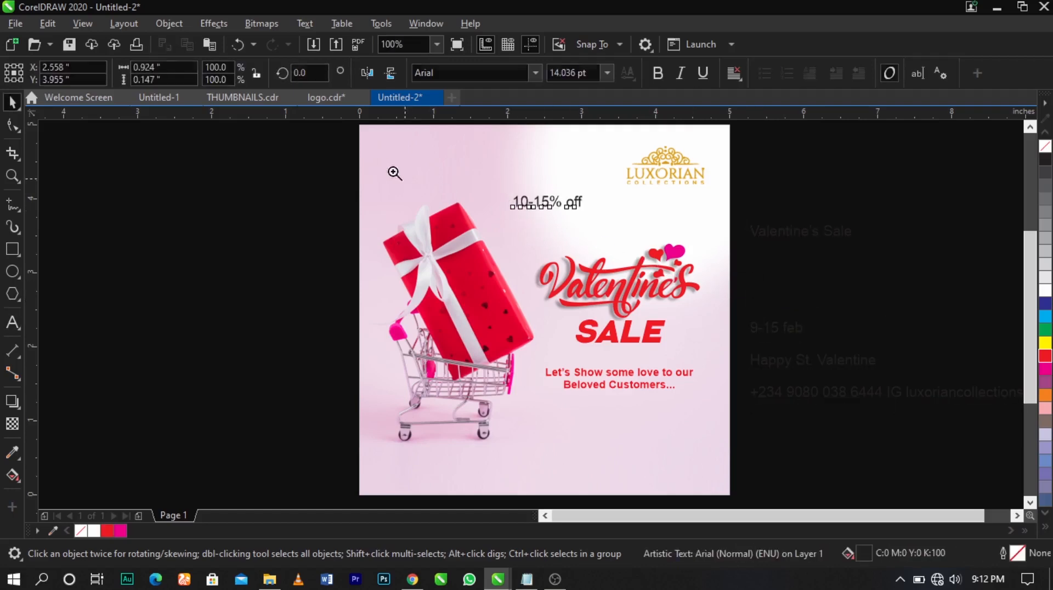
# Step: Move the "10-15% off" text between the logo and the Valentine's lettering, at about X 3.48, Y 3.65
pyautogui.press('z')
pyautogui.moveTo(380, 154); pyautogui.dragTo(661, 338)
pyautogui.press('space')
pyautogui.moveTo(582, 238); pyautogui.dragTo(716, 283)
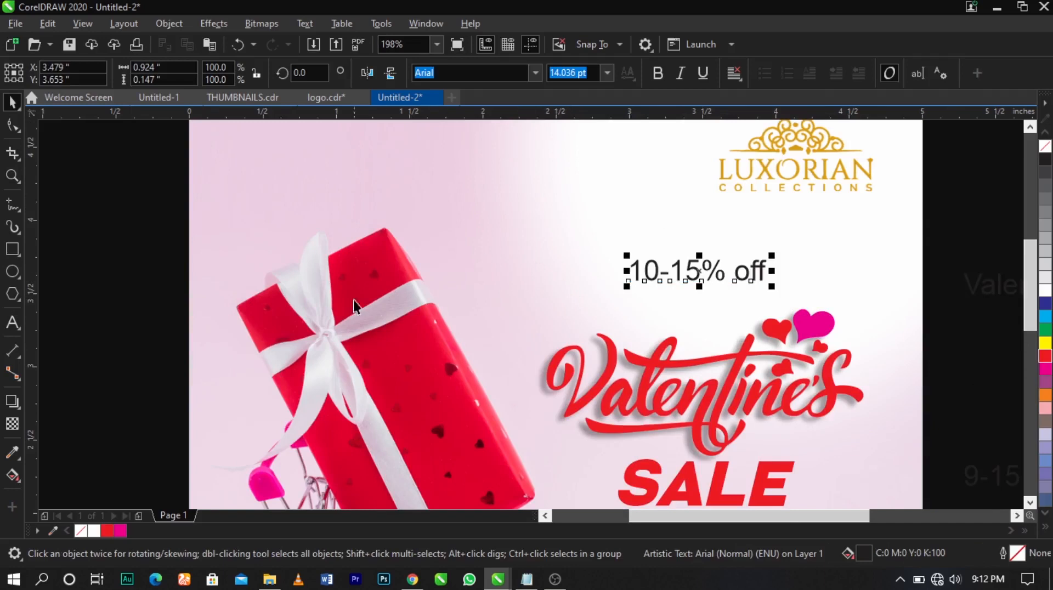
# Step: Draw a polygon about 1.15 by 1.09 inches above the gift box and set its number of sides to 19
pyautogui.click(12, 295)
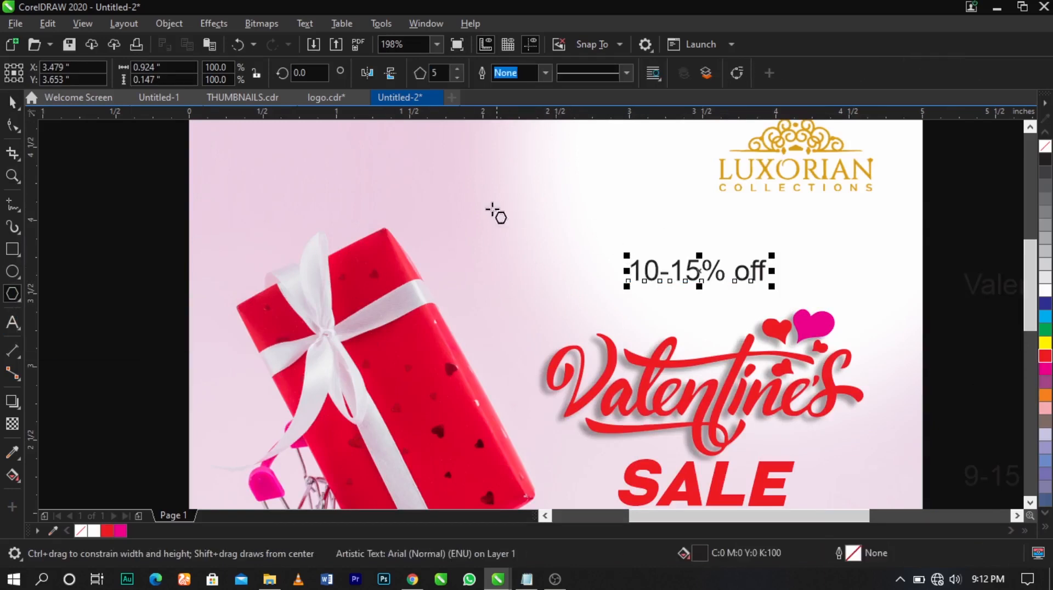
pyautogui.moveTo(400, 168); pyautogui.dragTo(576, 332)
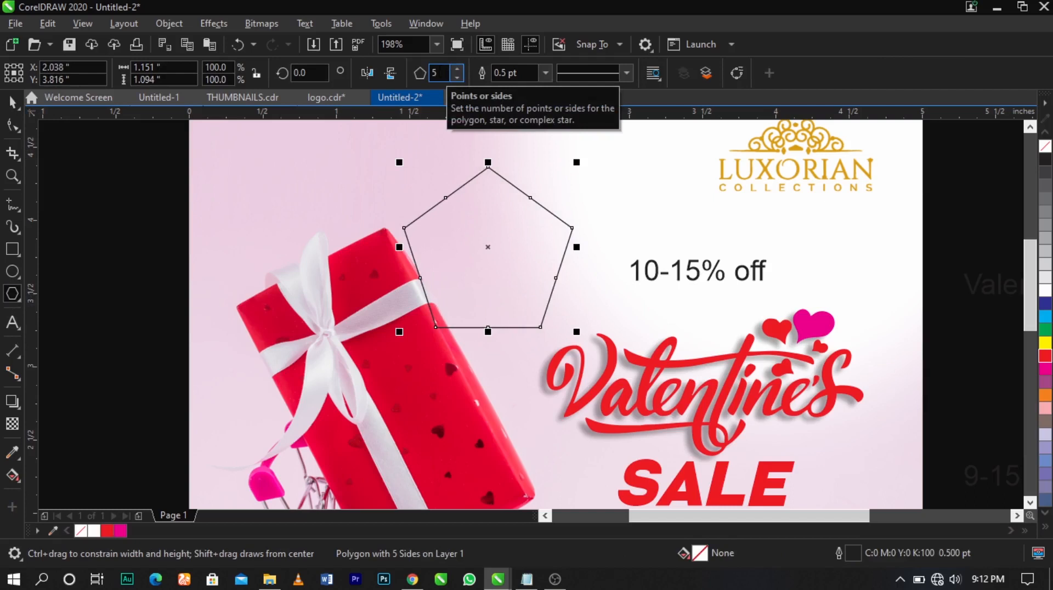
pyautogui.click(458, 70)
pyautogui.click(458, 69)
pyautogui.click(458, 69)
pyautogui.click(459, 69)
pyautogui.click(458, 69)
pyautogui.click(458, 70)
pyautogui.click(458, 69)
pyautogui.click(459, 69)
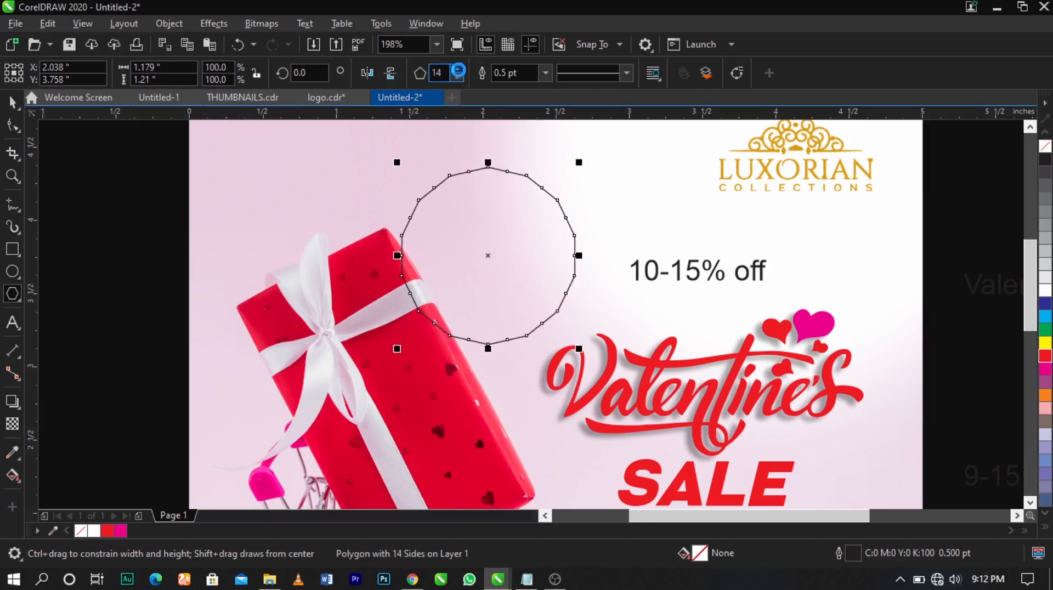
pyautogui.click(458, 69)
pyautogui.click(458, 70)
pyautogui.click(458, 69)
pyautogui.click(458, 69)
pyautogui.click(459, 69)
pyautogui.click(459, 69)
pyautogui.click(459, 69)
pyautogui.click(458, 69)
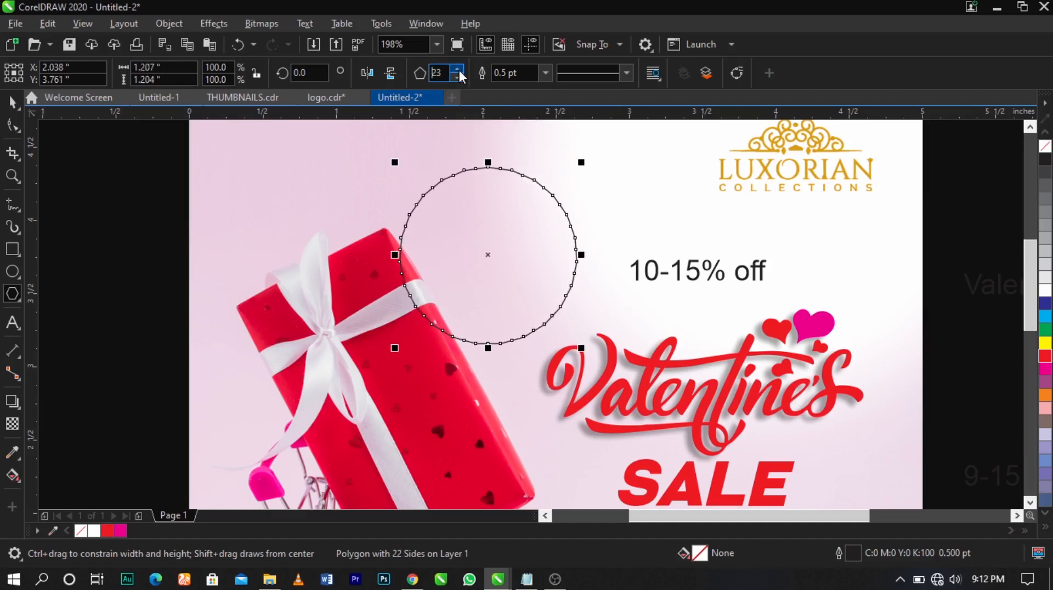
pyautogui.click(459, 70)
pyautogui.click(460, 70)
pyautogui.click(459, 70)
pyautogui.click(460, 70)
pyautogui.click(460, 70)
pyautogui.click(460, 70)
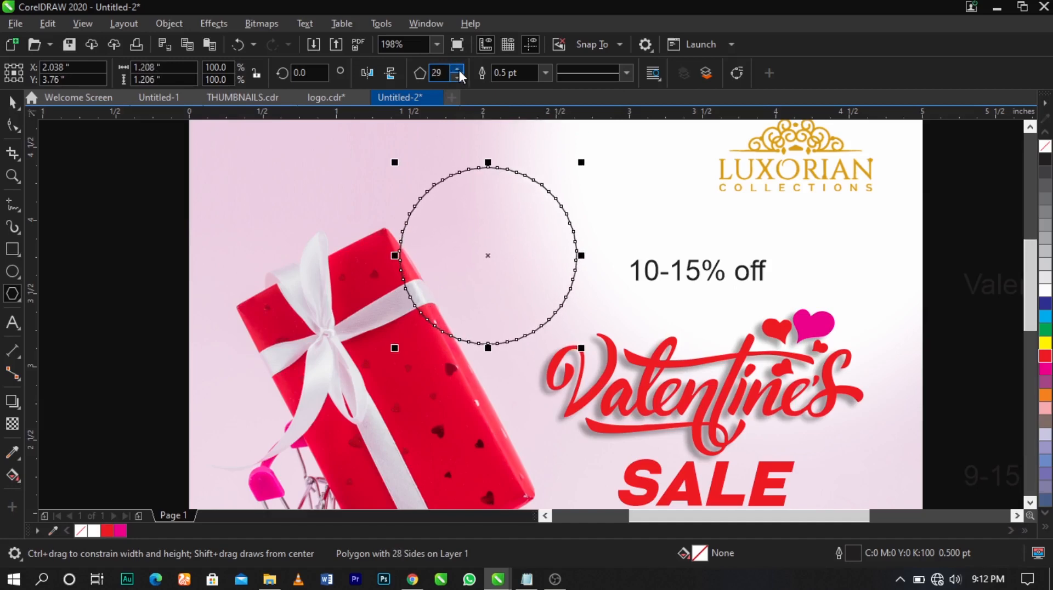
pyautogui.click(459, 69)
pyautogui.click(458, 69)
pyautogui.click(459, 70)
pyautogui.click(459, 69)
pyautogui.click(458, 69)
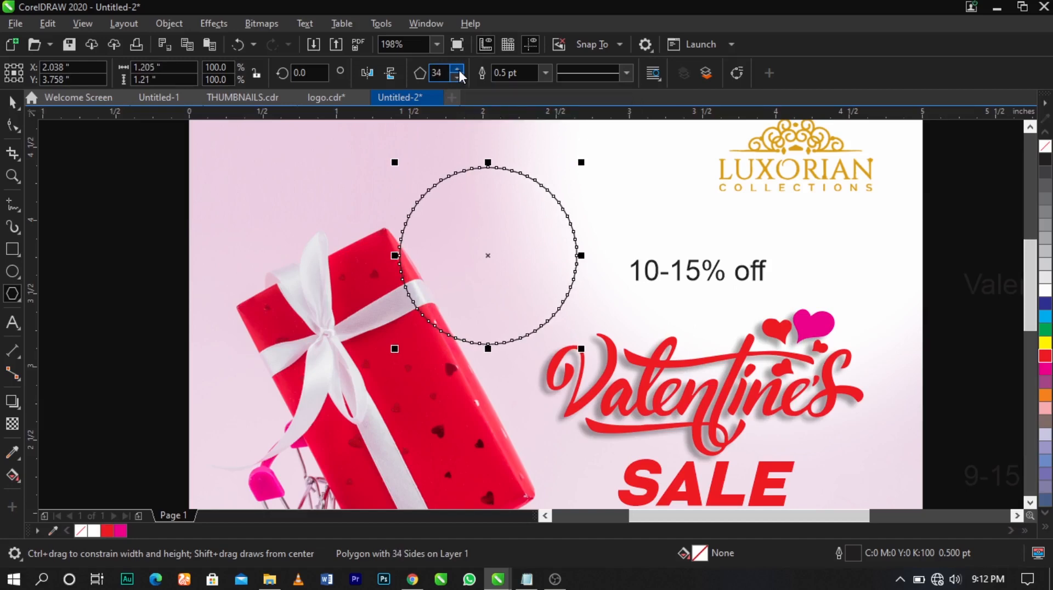
pyautogui.click(459, 77)
pyautogui.click(459, 76)
pyautogui.click(458, 76)
pyautogui.click(458, 77)
pyautogui.click(458, 77)
pyautogui.click(459, 77)
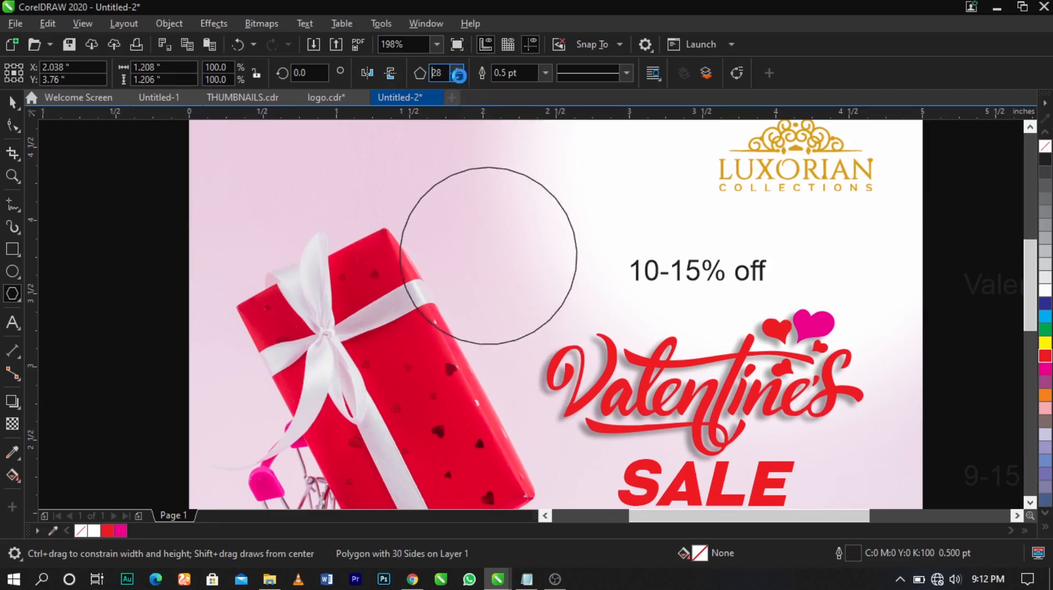
pyautogui.click(459, 76)
pyautogui.click(458, 77)
pyautogui.click(459, 77)
pyautogui.click(459, 77)
pyautogui.click(458, 77)
pyautogui.click(459, 77)
pyautogui.click(460, 77)
pyautogui.click(459, 76)
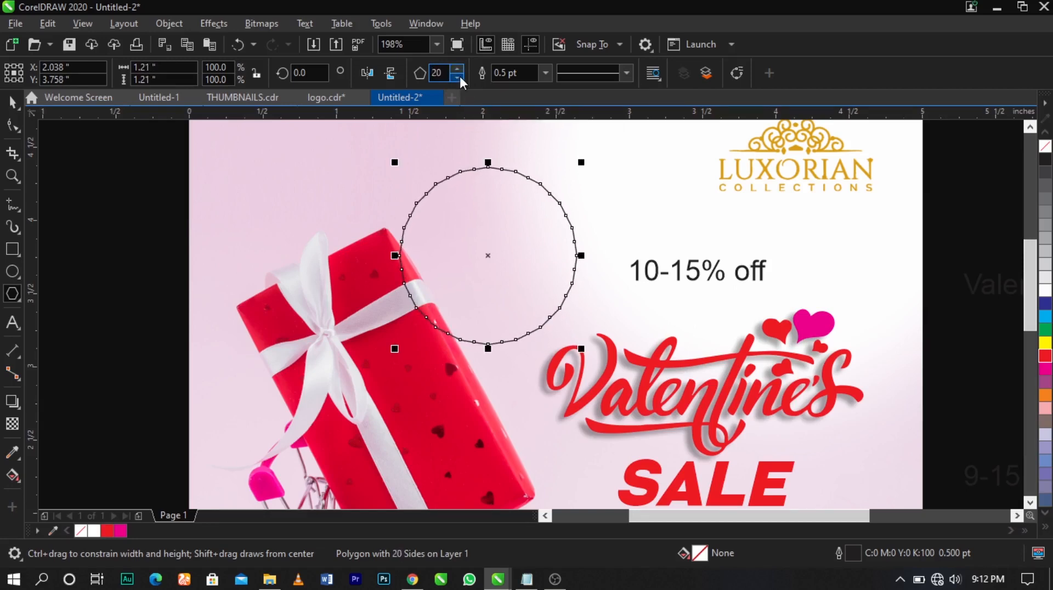
pyautogui.click(460, 76)
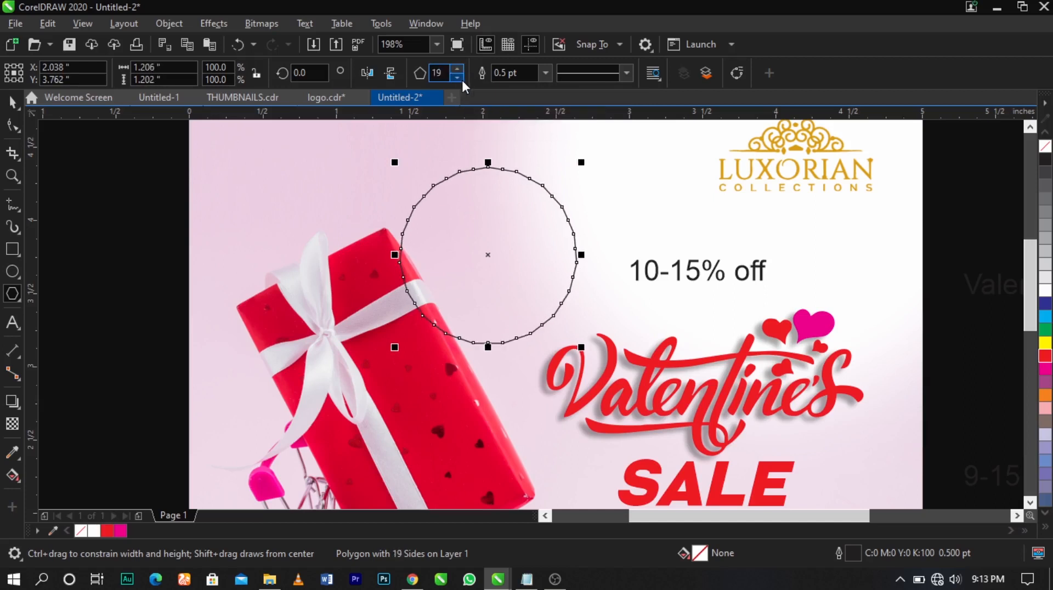
# Step: Pull one of the polygon's upper edge nodes inward with the Shape tool to form a pointed starburst
pyautogui.click(12, 126)
pyautogui.scroll(5, 436, 193)
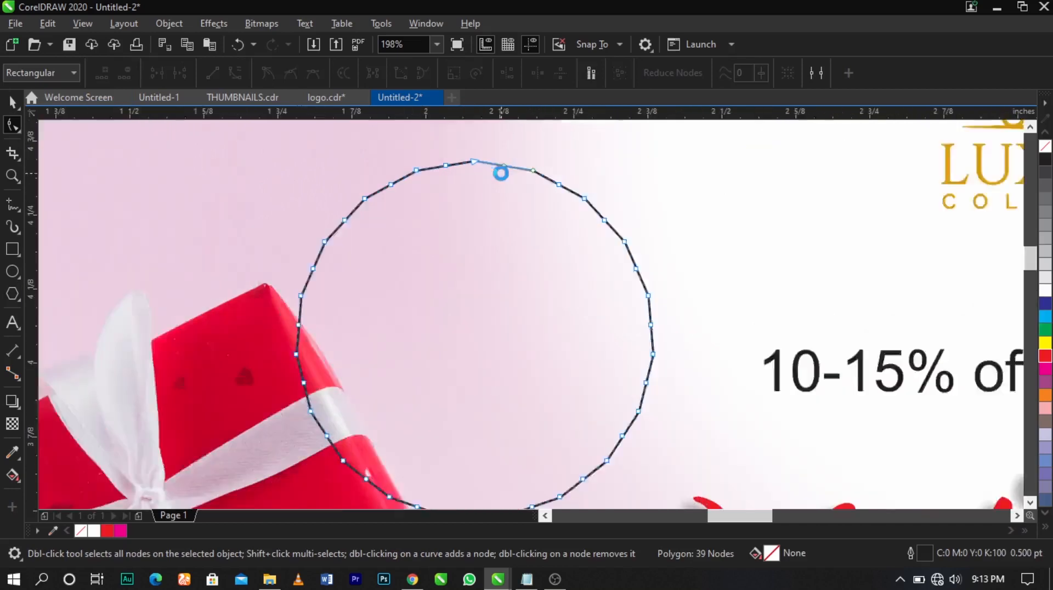
pyautogui.moveTo(449, 148); pyautogui.dragTo(445, 222)
pyautogui.scroll(-5, 446, 222)
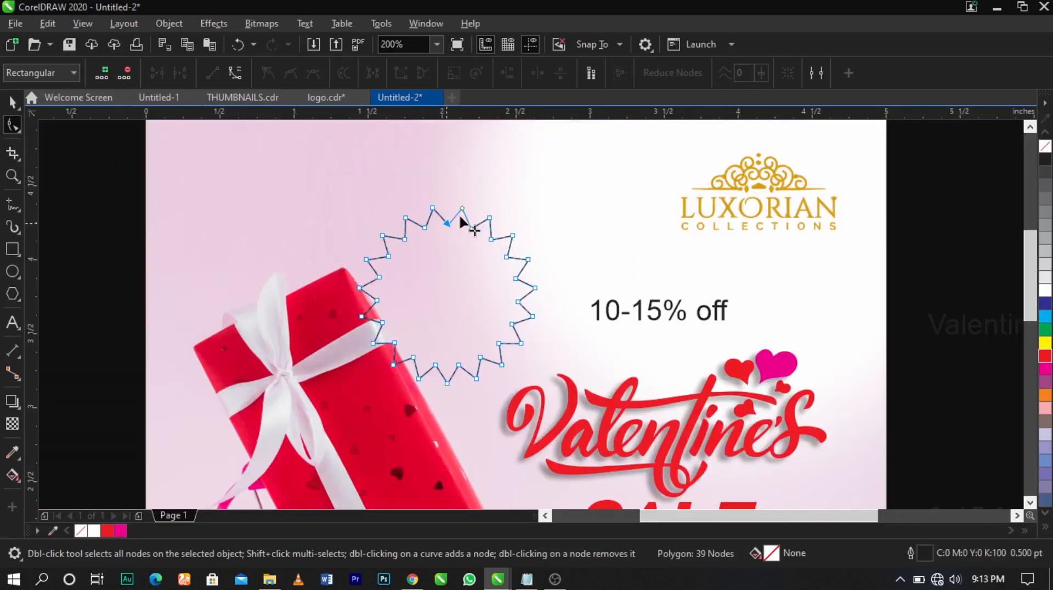
# Step: Scale the starburst down to about 1.02 inches and place it above the gift box, at about X 2.18, Y 3.96
pyautogui.press('space')
pyautogui.moveTo(454, 284); pyautogui.dragTo(467, 260)
pyautogui.moveTo(558, 364); pyautogui.dragTo(546, 358)
pyautogui.moveTo(483, 270); pyautogui.dragTo(488, 265)
# Step: Set the starburst to 23 sides, then enlarge it to about 1.06 inches and shift it to about X 2.22, Y 3.92
pyautogui.click(457, 68)
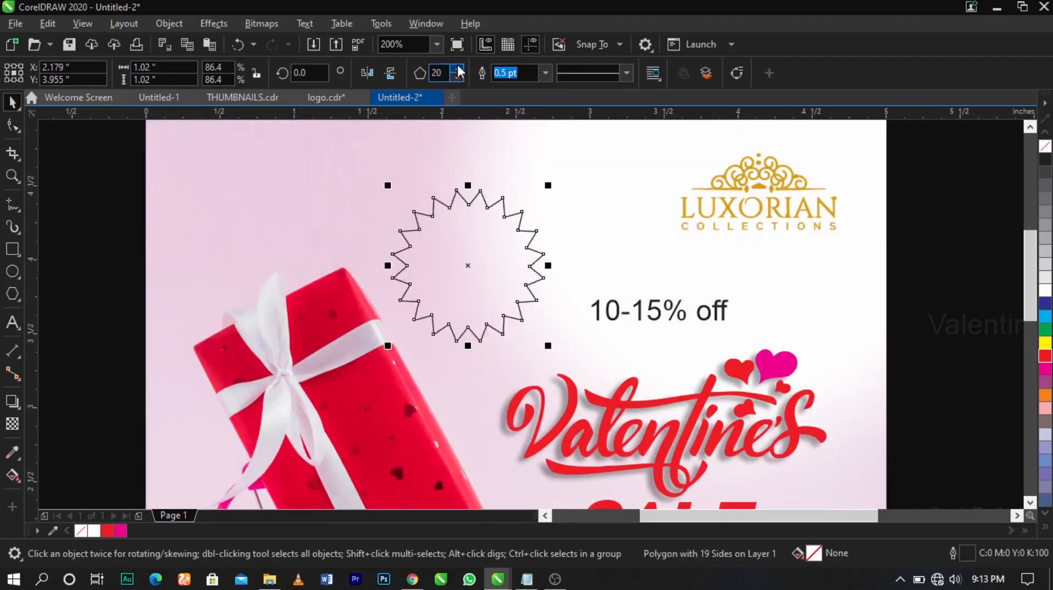
pyautogui.click(457, 68)
pyautogui.click(457, 68)
pyautogui.click(457, 68)
pyautogui.click(476, 220)
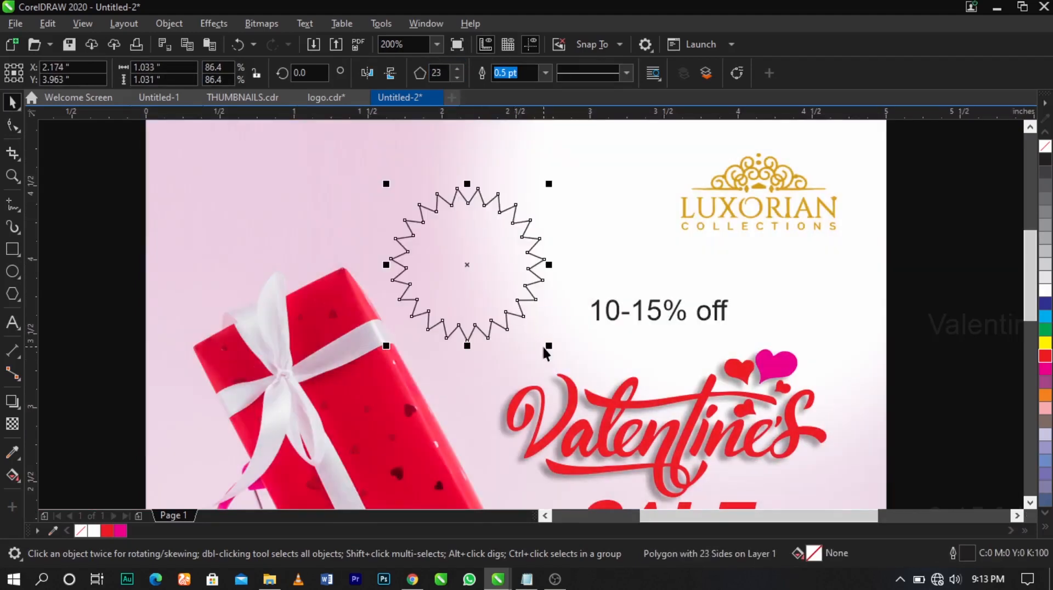
pyautogui.moveTo(545, 344); pyautogui.dragTo(548, 347)
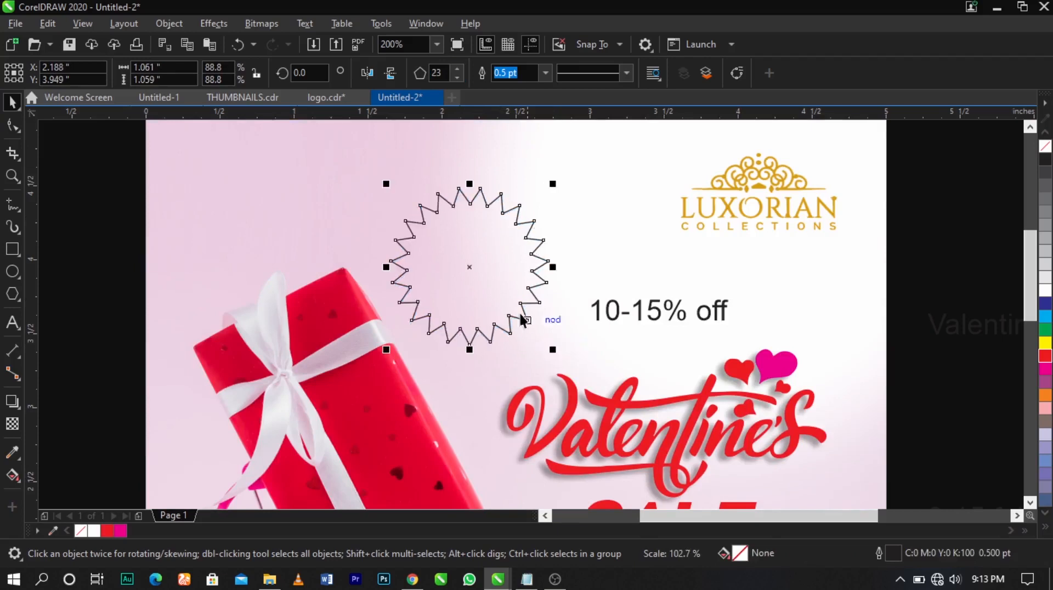
pyautogui.click(504, 297)
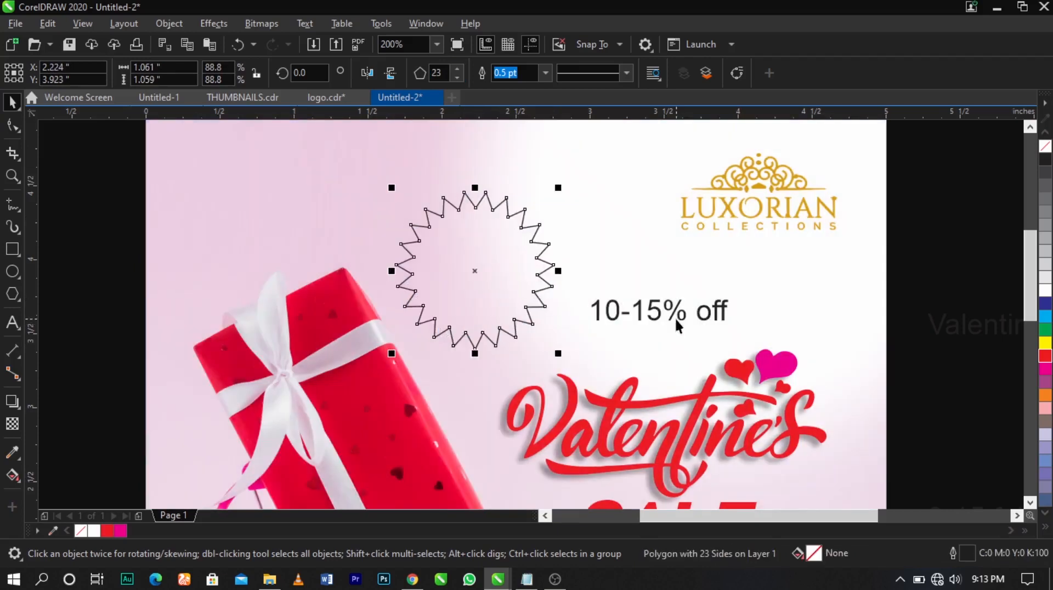
# Step: Put "off" on its own line, break the text apart into "10-15%" and "off", and move "10-15%" higher
pyautogui.click(674, 317)
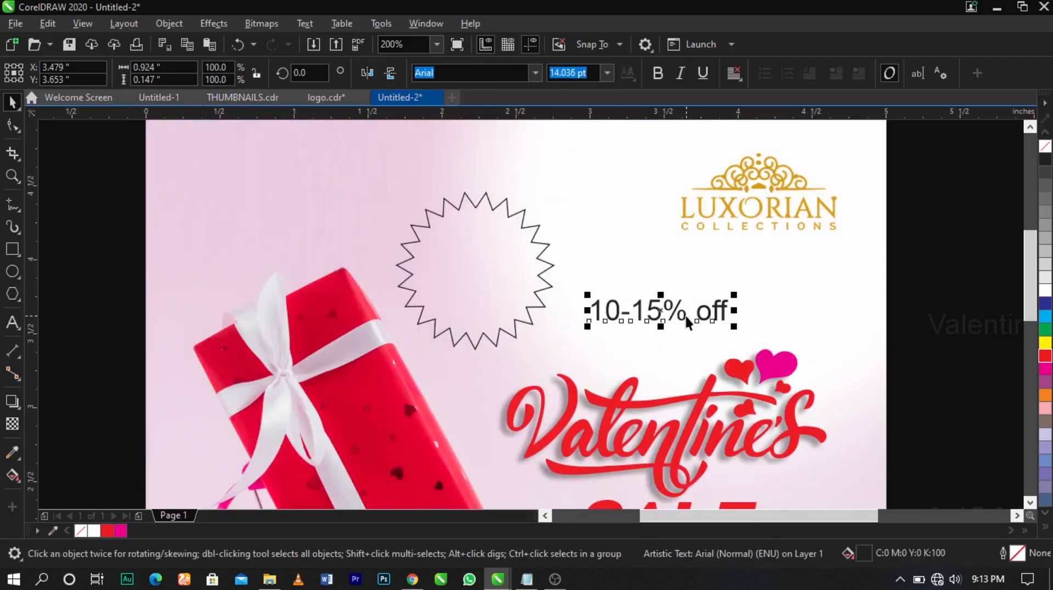
pyautogui.doubleClick(685, 316)
pyautogui.press('Return')
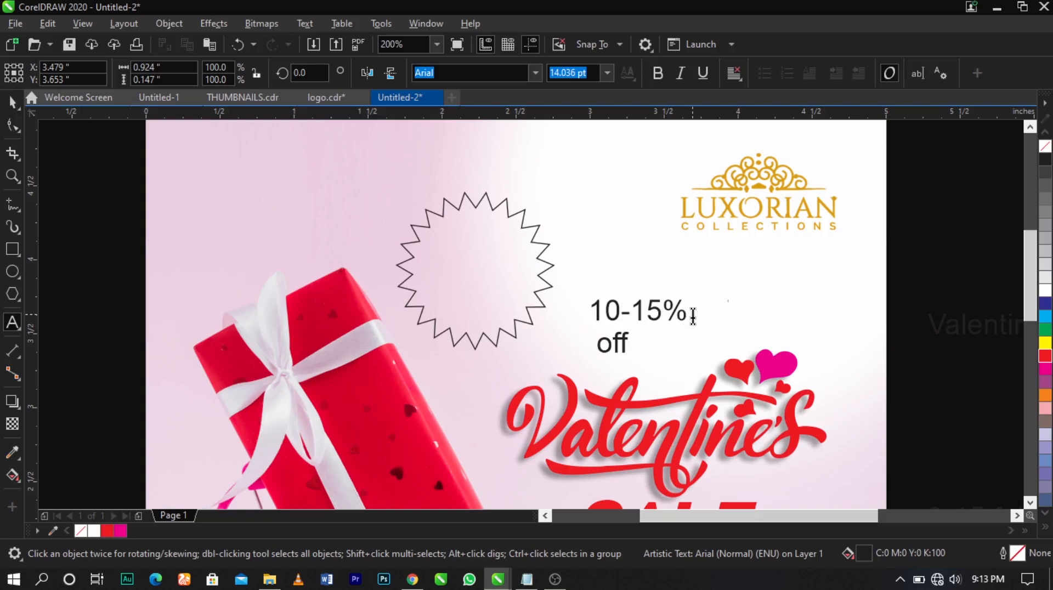
pyautogui.hotkey('ctrl', 'space')
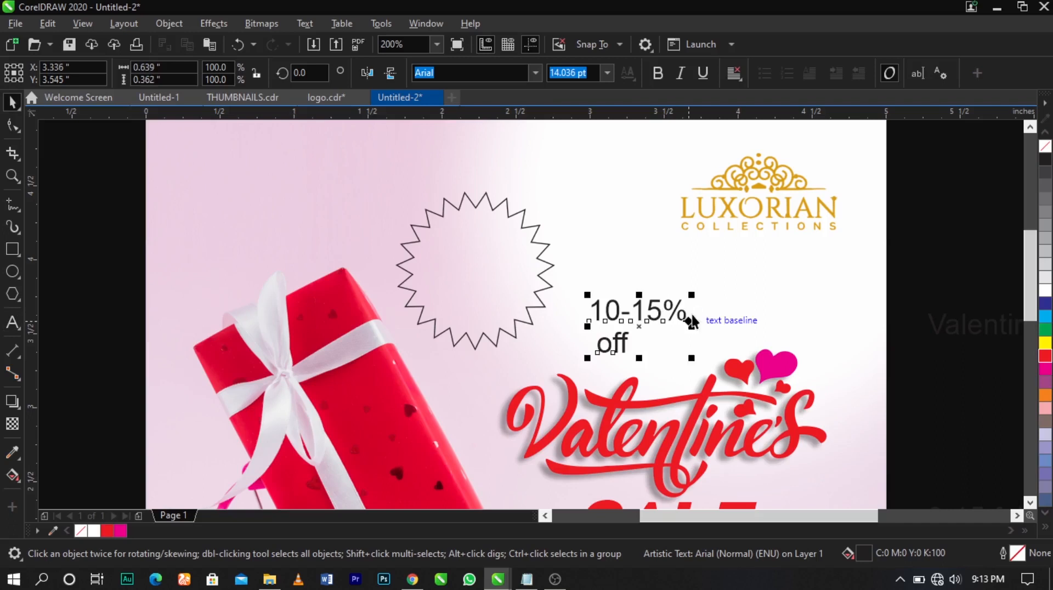
pyautogui.hotkey('ctrl', 'k')
pyautogui.moveTo(684, 312); pyautogui.dragTo(682, 275)
# Step: Cut the "%" sign from "10-15%" and paste it as separate text just below the number
pyautogui.doubleClick(688, 274)
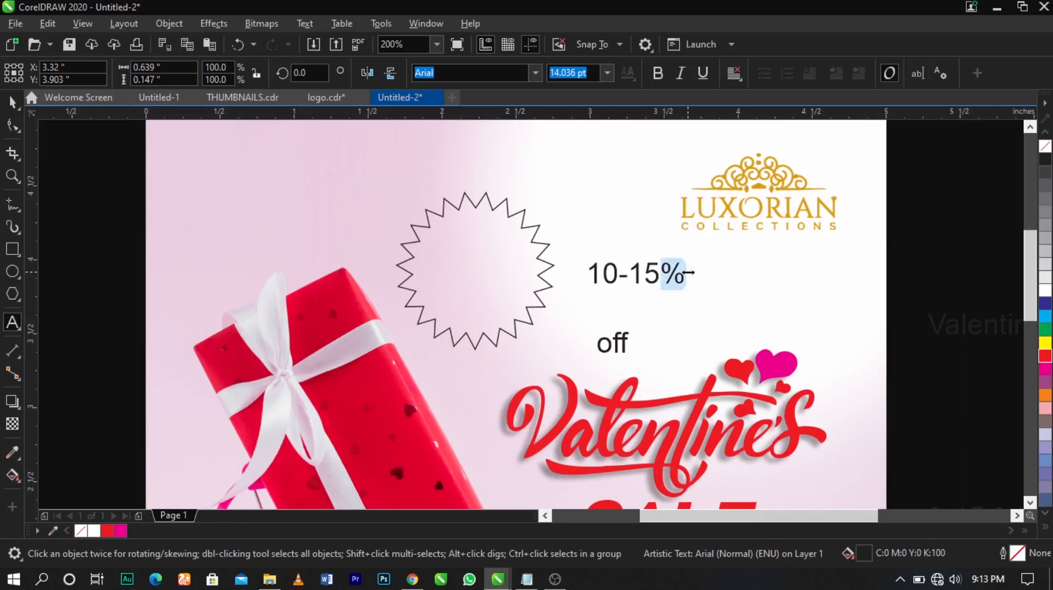
pyautogui.hotkey('ctrl', 'x')
pyautogui.click(680, 329)
pyautogui.hotkey('ctrl', 'v')
pyautogui.hotkey('ctrl', 'space')
pyautogui.moveTo(687, 326); pyautogui.dragTo(661, 315)
# Step: Fill the starburst with red sampled from the gift box, remove its outline, and shift it to about X 2.22, Y 3.89
pyautogui.click(496, 272)
pyautogui.press('z')
pyautogui.moveTo(252, 193); pyautogui.dragTo(771, 430)
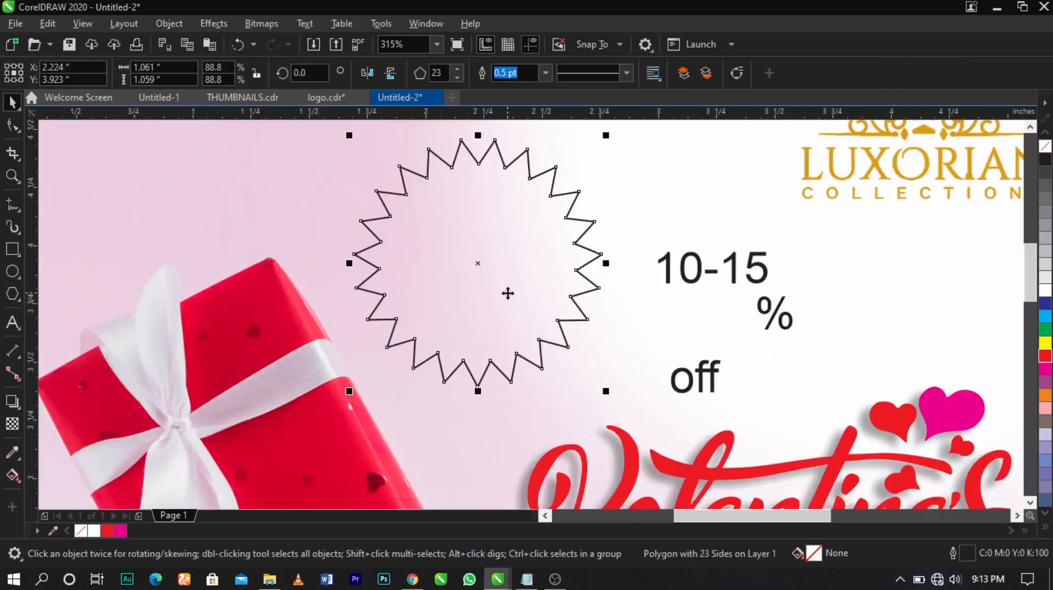
pyautogui.moveTo(508, 294); pyautogui.dragTo(509, 296)
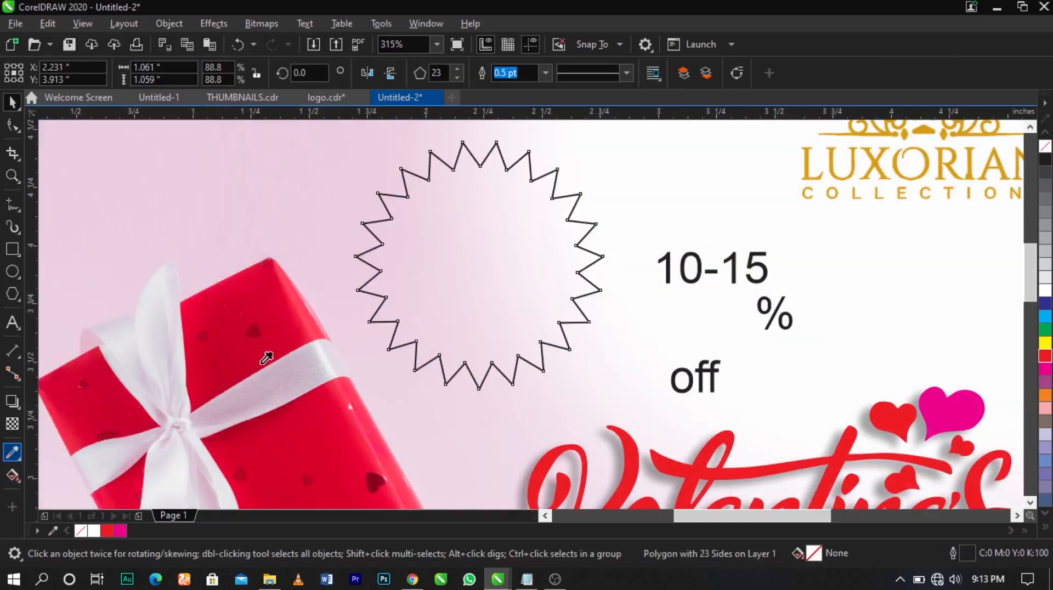
pyautogui.click(13, 453)
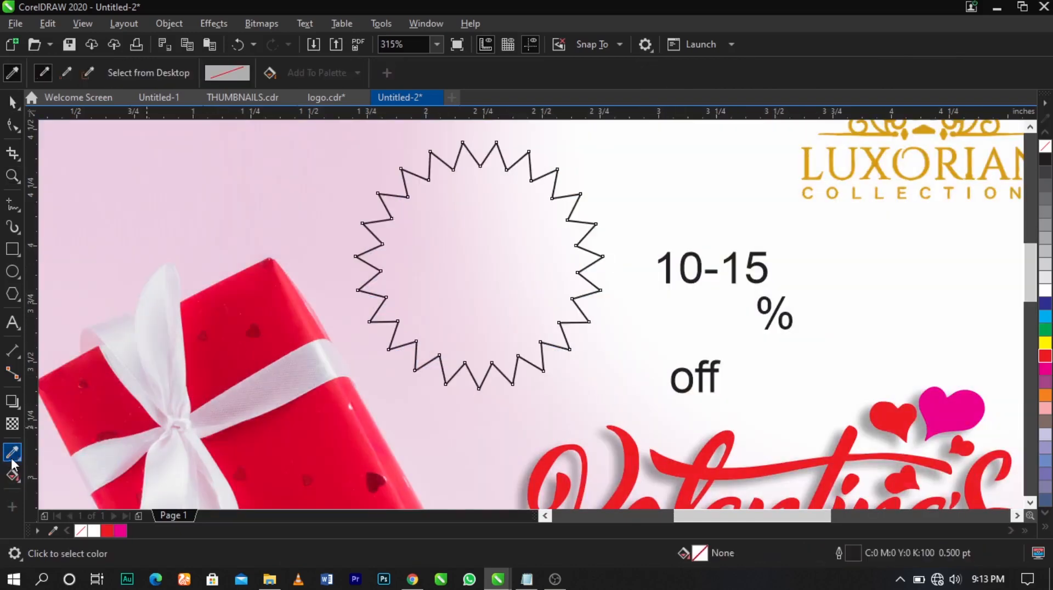
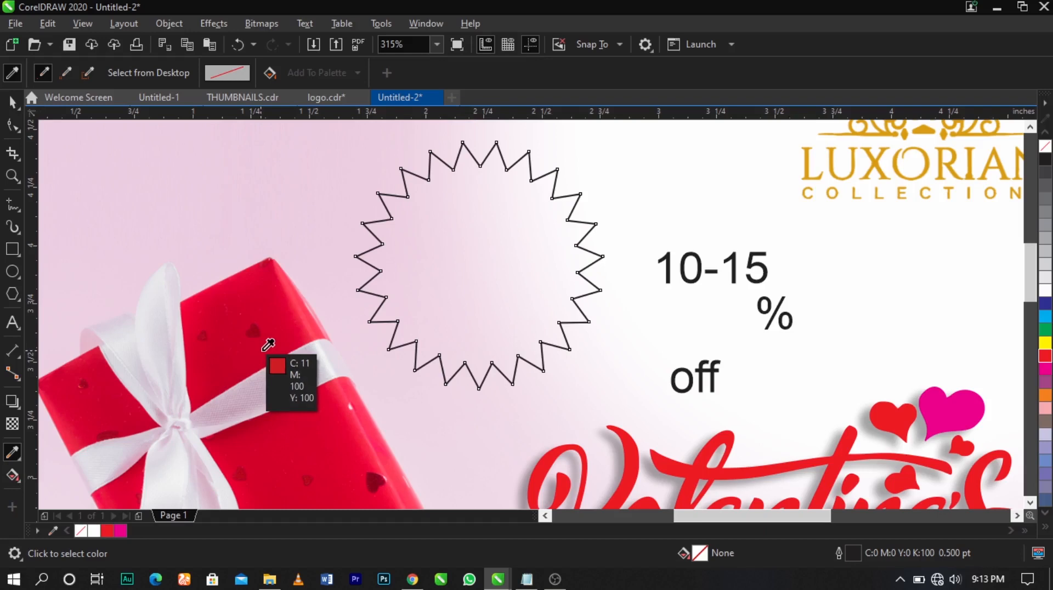
pyautogui.click(268, 345)
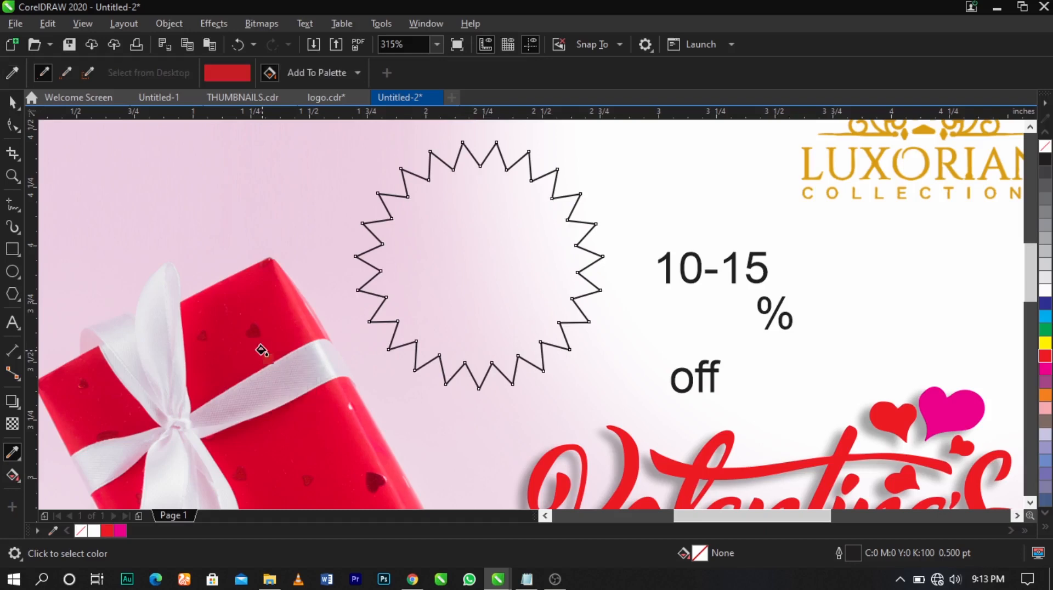
pyautogui.click(420, 268)
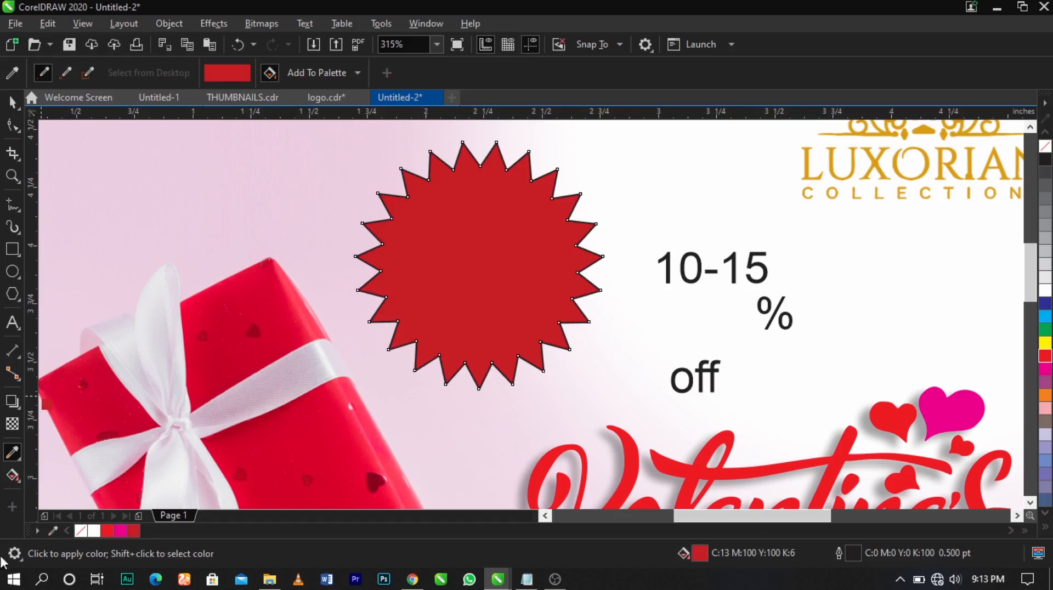
pyautogui.rightClick(78, 535)
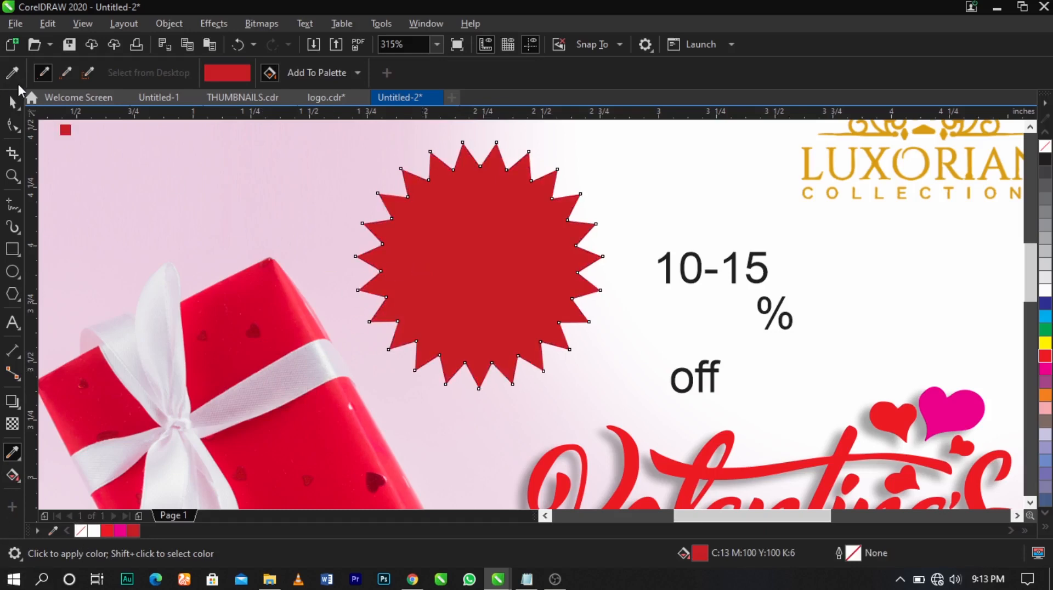
pyautogui.click(13, 101)
pyautogui.moveTo(543, 244); pyautogui.dragTo(560, 252)
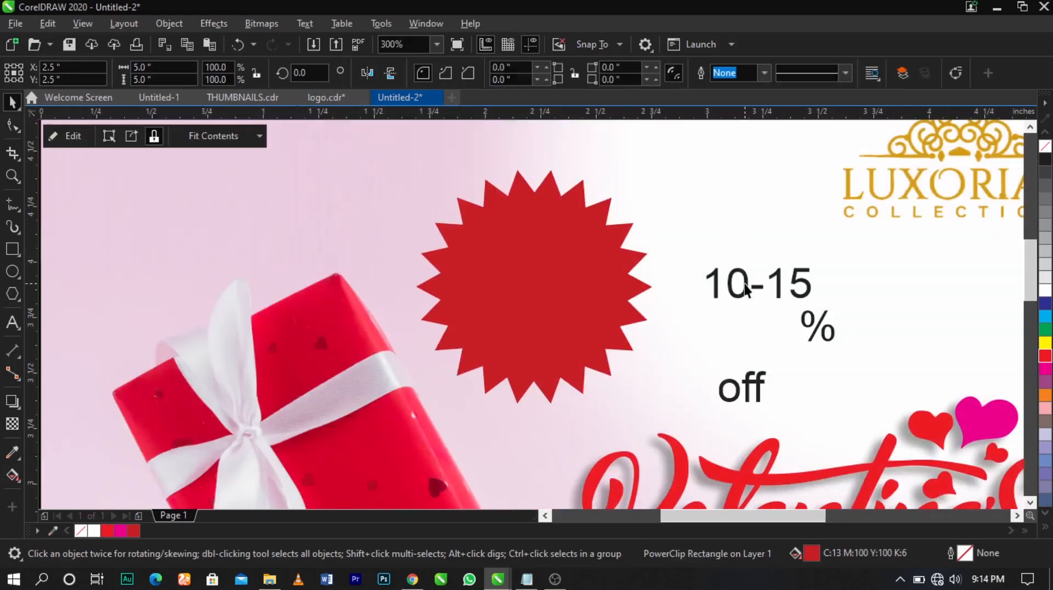
# Step: Move "10-15" onto the starburst, set its font to Galderglynn Titling Bl, and enlarge it to about 0.66 inches wide
pyautogui.moveTo(746, 288); pyautogui.dragTo(509, 275)
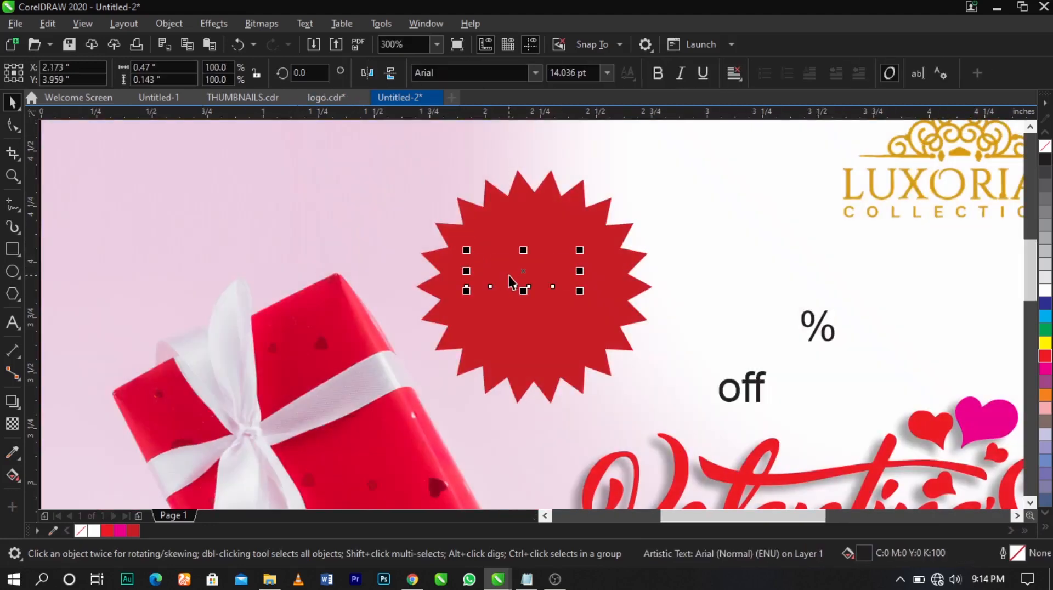
pyautogui.scroll(2, 577, 289)
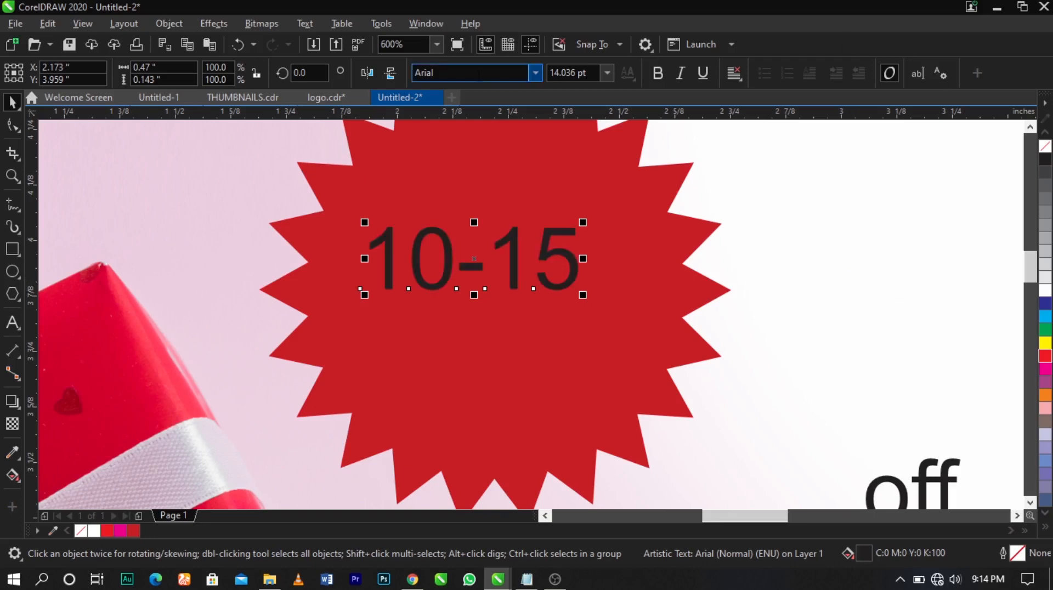
pyautogui.click(536, 72)
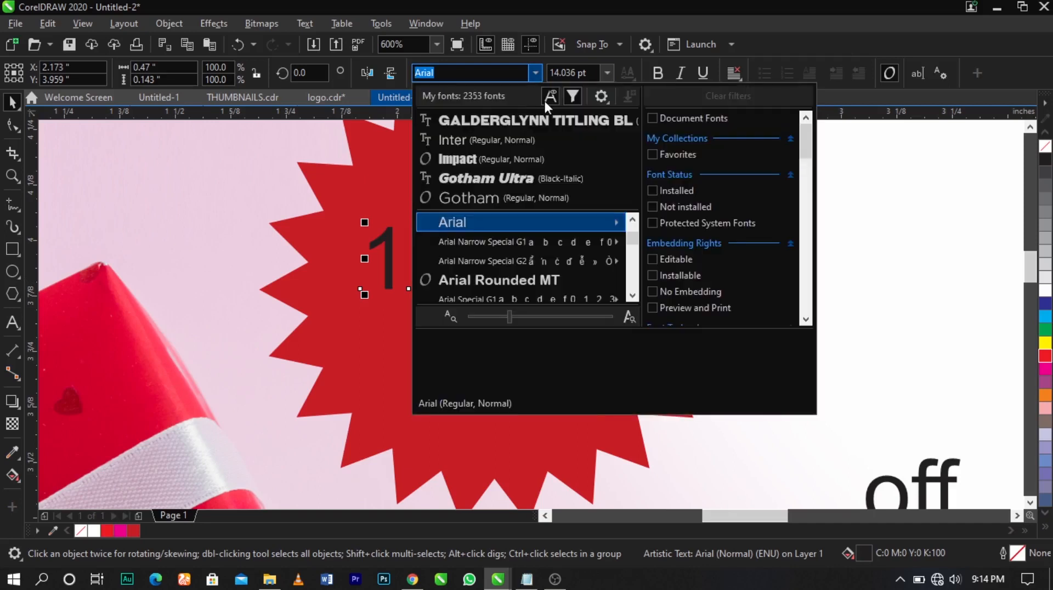
pyautogui.click(543, 117)
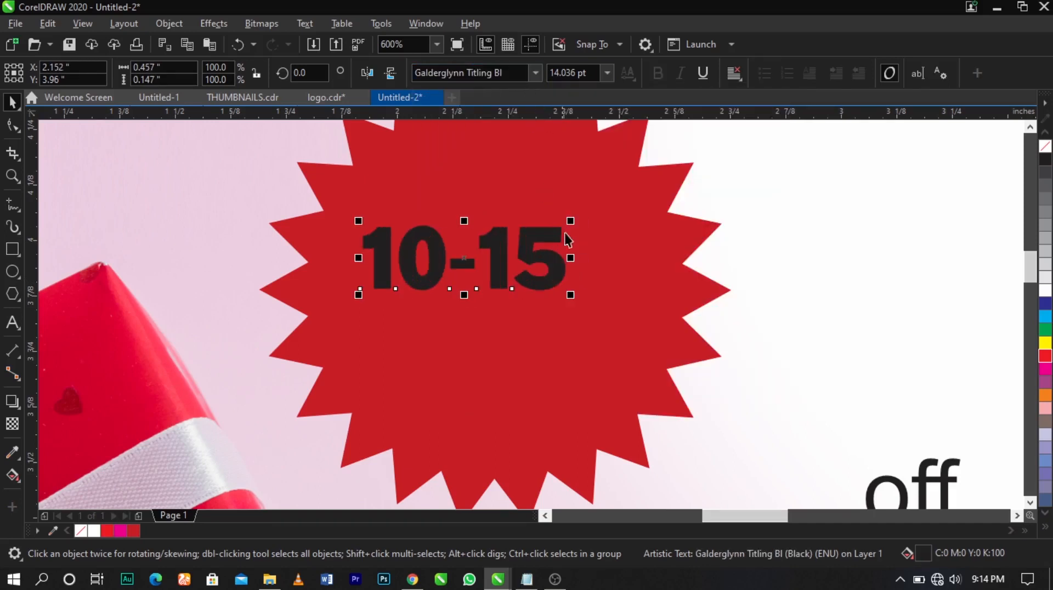
pyautogui.moveTo(575, 217); pyautogui.dragTo(647, 201)
# Step: Slant the "10-15" text to the right and enlarge it to about 0.25 inches high
pyautogui.click(545, 269)
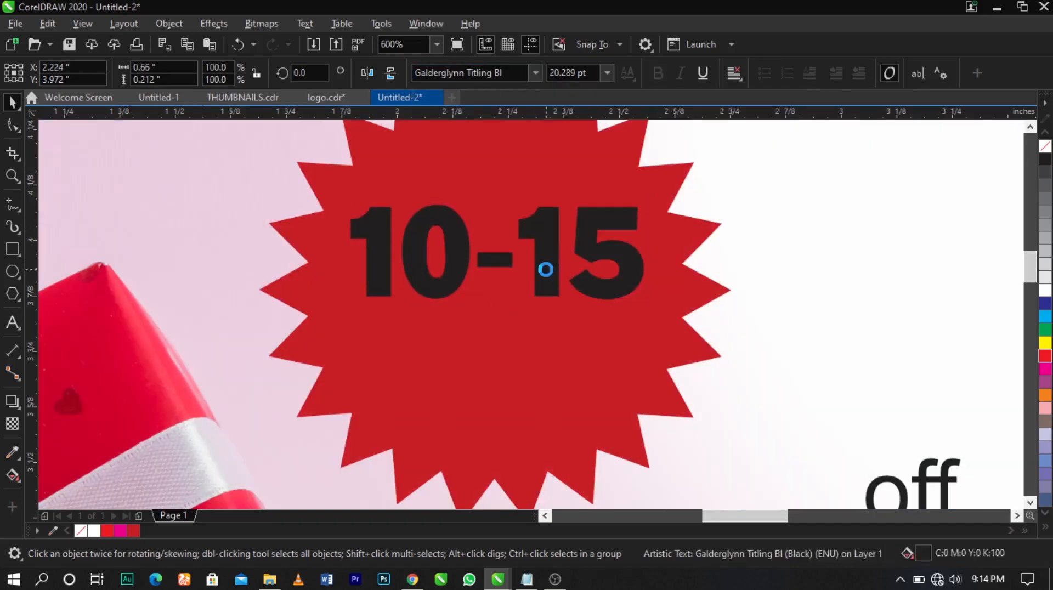
pyautogui.moveTo(494, 196); pyautogui.dragTo(508, 198)
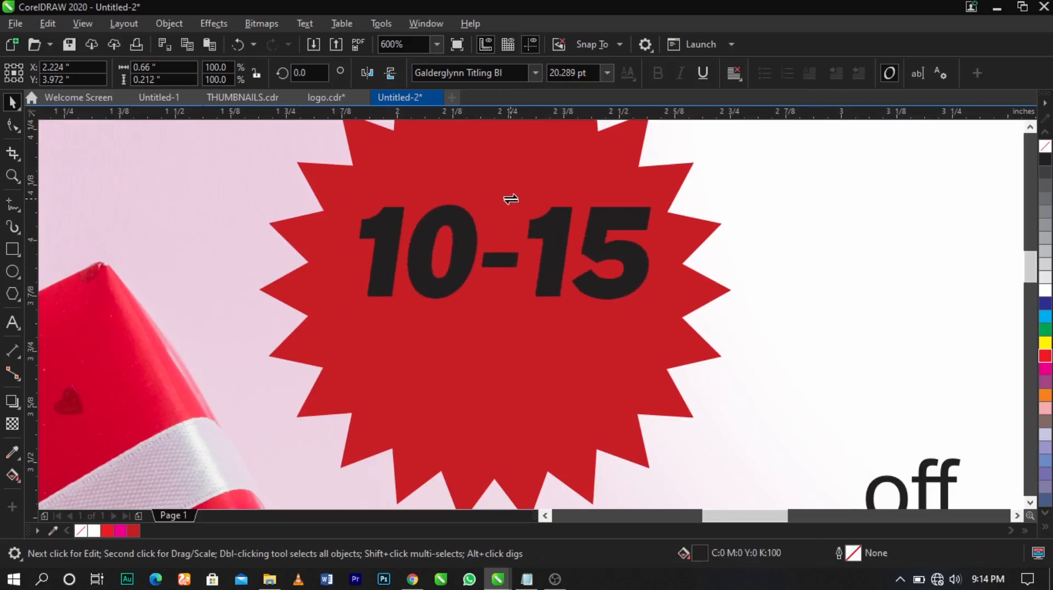
pyautogui.moveTo(510, 301); pyautogui.dragTo(533, 290)
# Step: Tighten the character spacing of "10-15" until the text is about 0.62 inches wide
pyautogui.doubleClick(534, 287)
pyautogui.hotkey('ctrl', 'a')
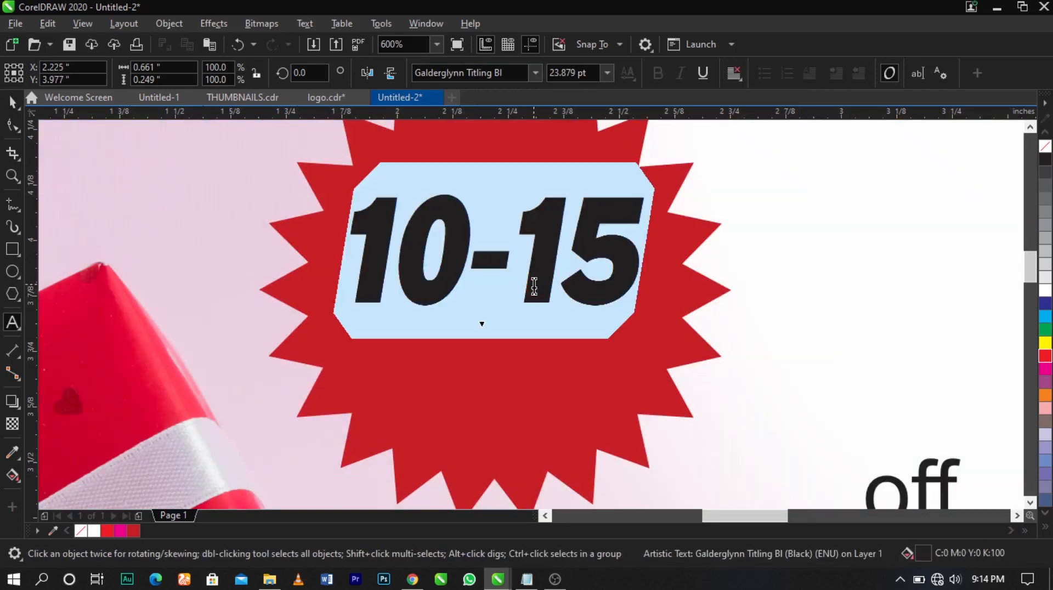
pyautogui.hotkey('ctrl', 'shift', ',')
pyautogui.hotkey('ctrl', 'shift', ',')
pyautogui.hotkey('ctrl', 'shift', ',')
pyautogui.hotkey('ctrl', 'shift', ',')
pyautogui.press('Escape')
pyautogui.hotkey('ctrl', 'space')
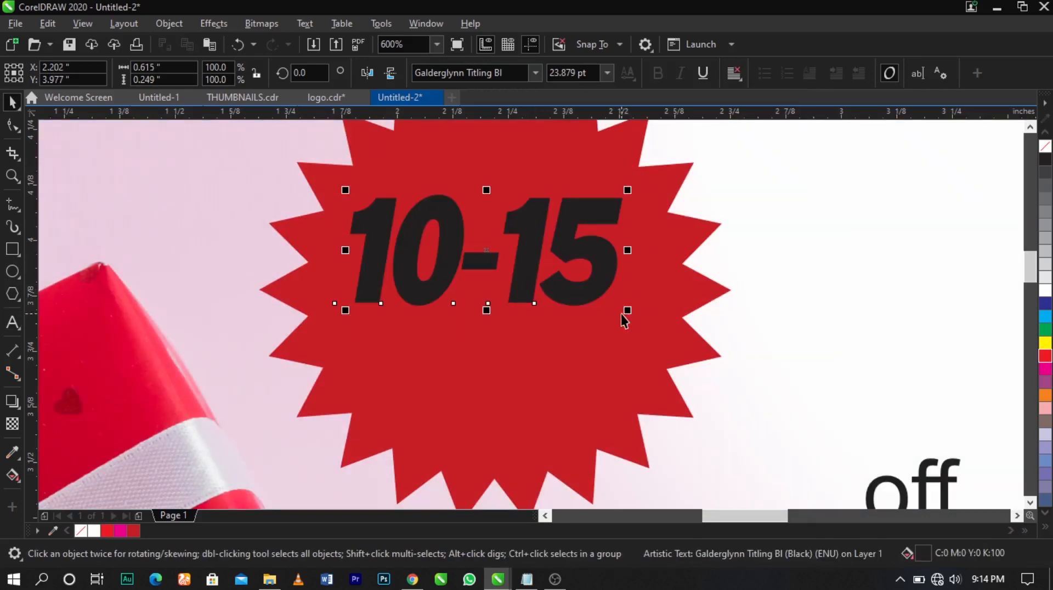
# Step: Adjust the "10-15" text to about 24 pt on the starburst and fill it with white
pyautogui.moveTo(628, 312); pyautogui.dragTo(605, 286)
pyautogui.click(1045, 291)
pyautogui.scroll(2, 603, 296)
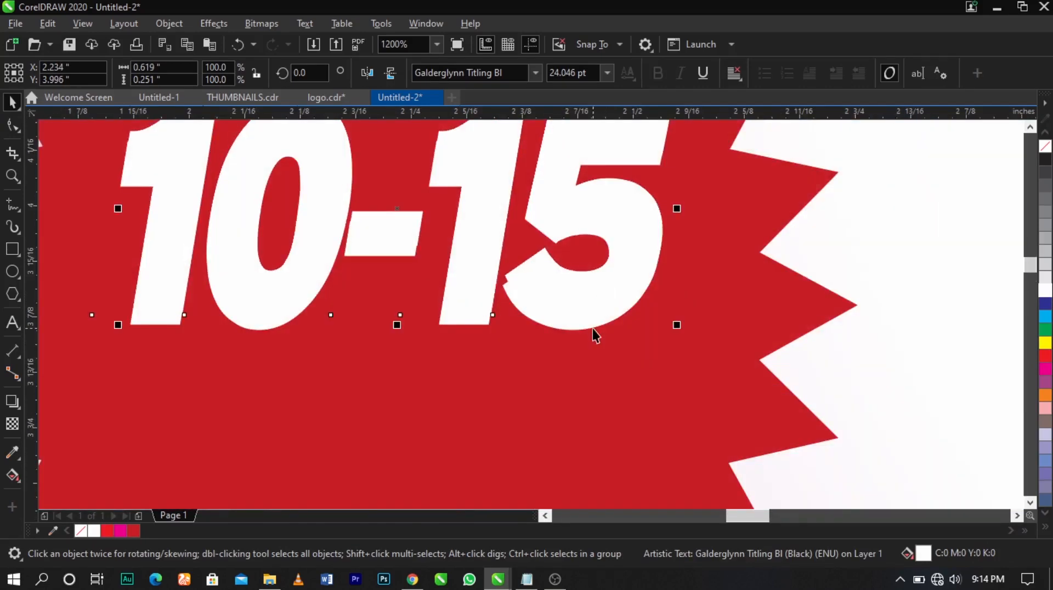
# Step: Set an offset copy of "10-15" behind the white text, fill it C42 M91 Y82 K65, and raise the white text to about Y 4.00
pyautogui.hotkey('ctrl', 'z')
pyautogui.rightClick(1046, 164)
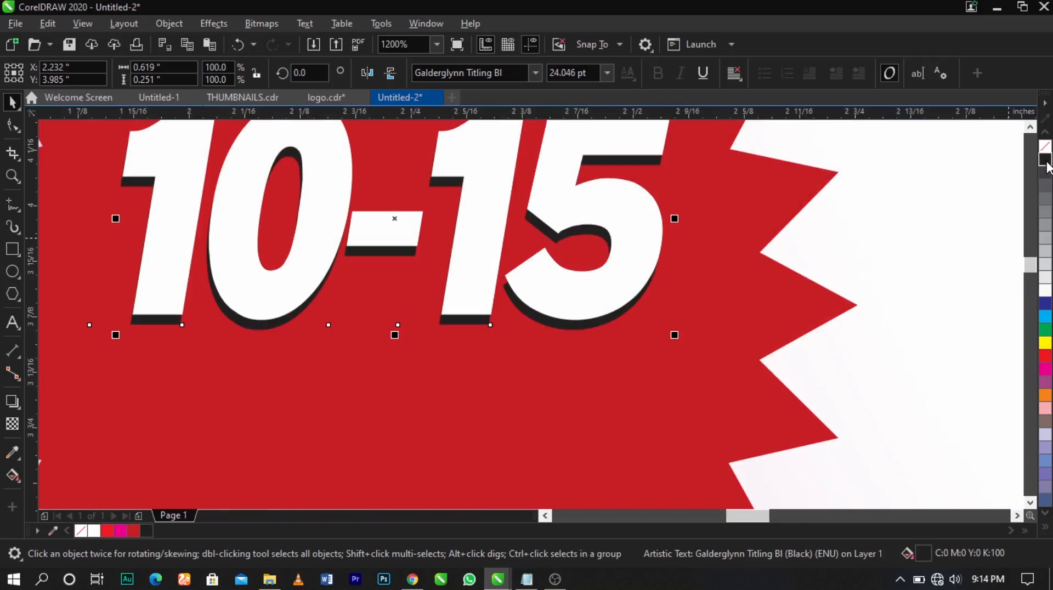
pyautogui.rightClick(136, 530)
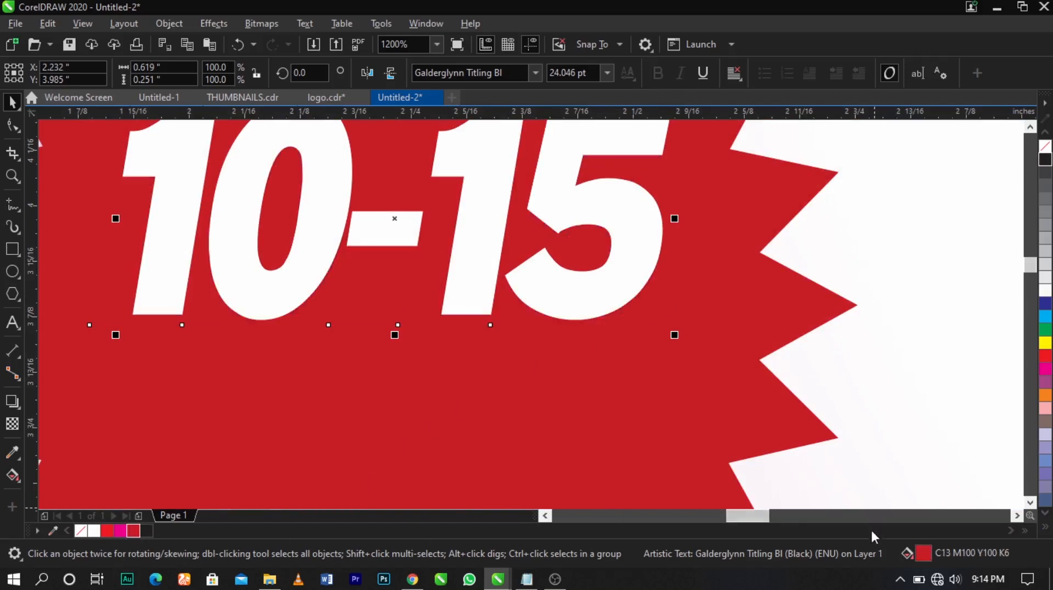
pyautogui.hotkey('shift', 'F11')
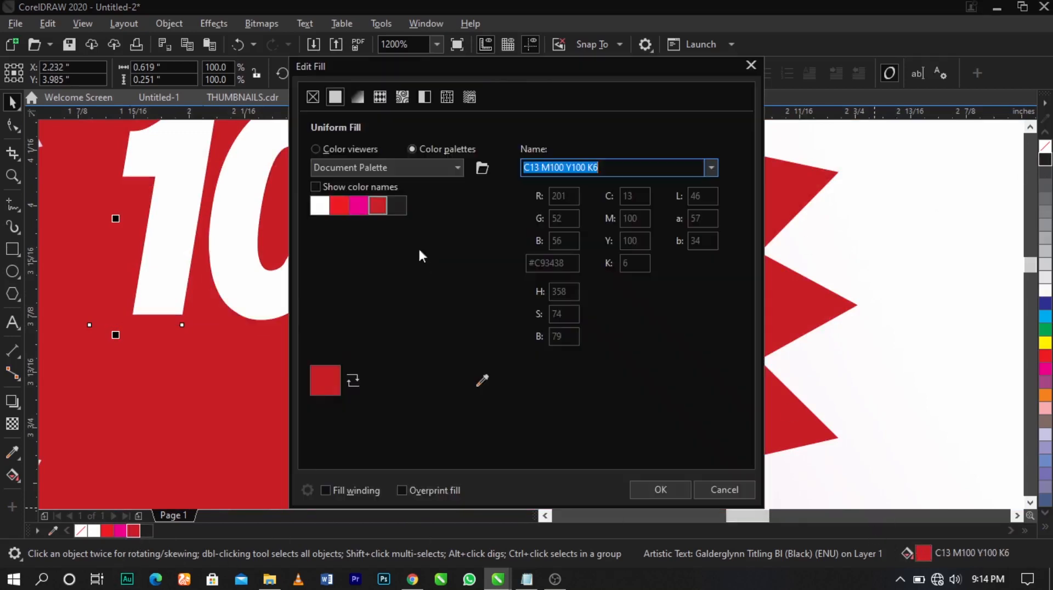
pyautogui.click(328, 152)
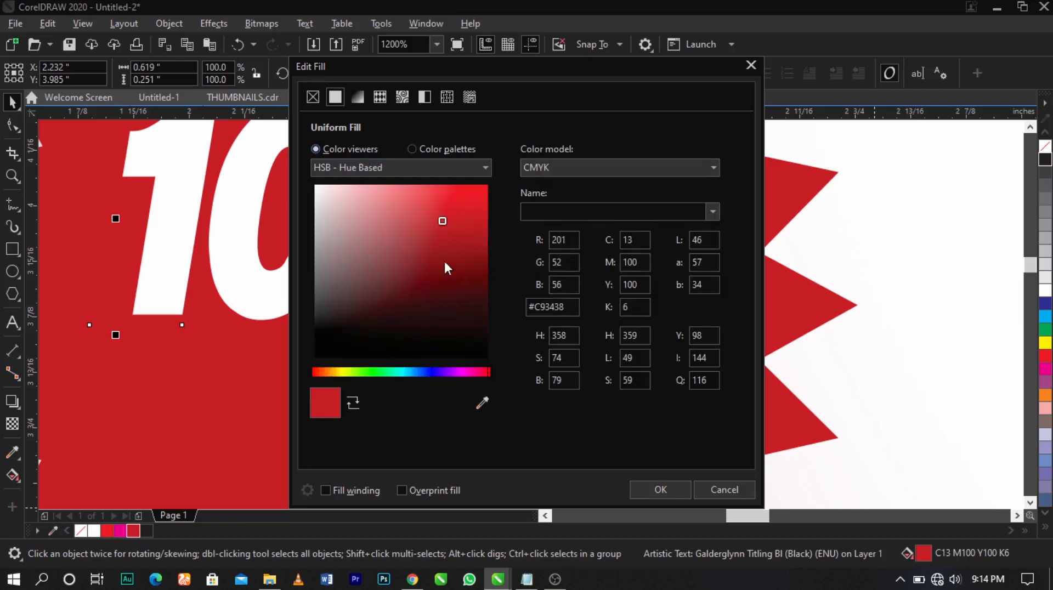
pyautogui.moveTo(444, 262); pyautogui.dragTo(460, 269)
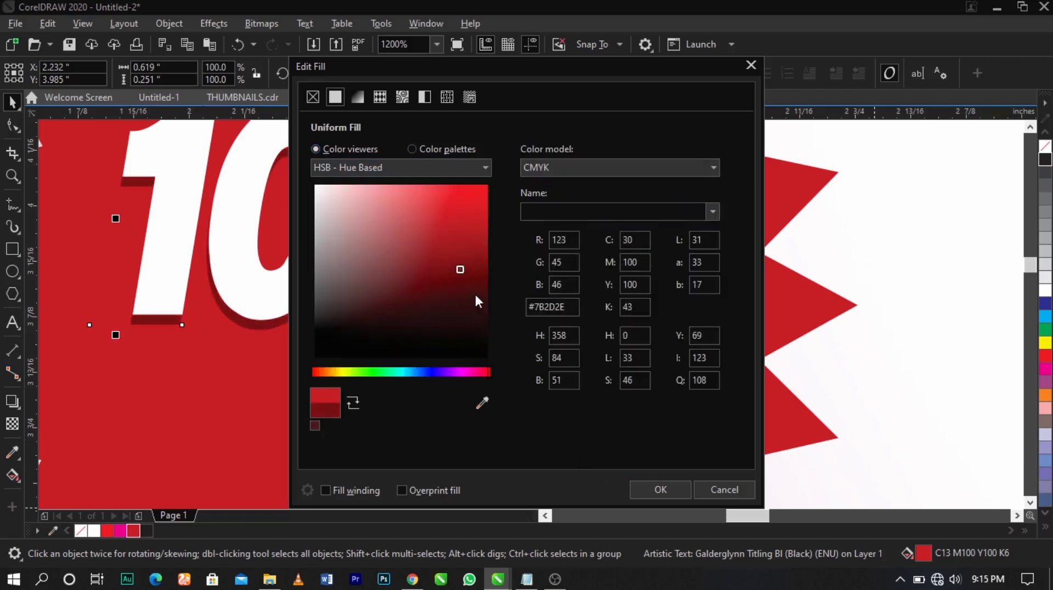
pyautogui.click(468, 290)
pyautogui.click(661, 489)
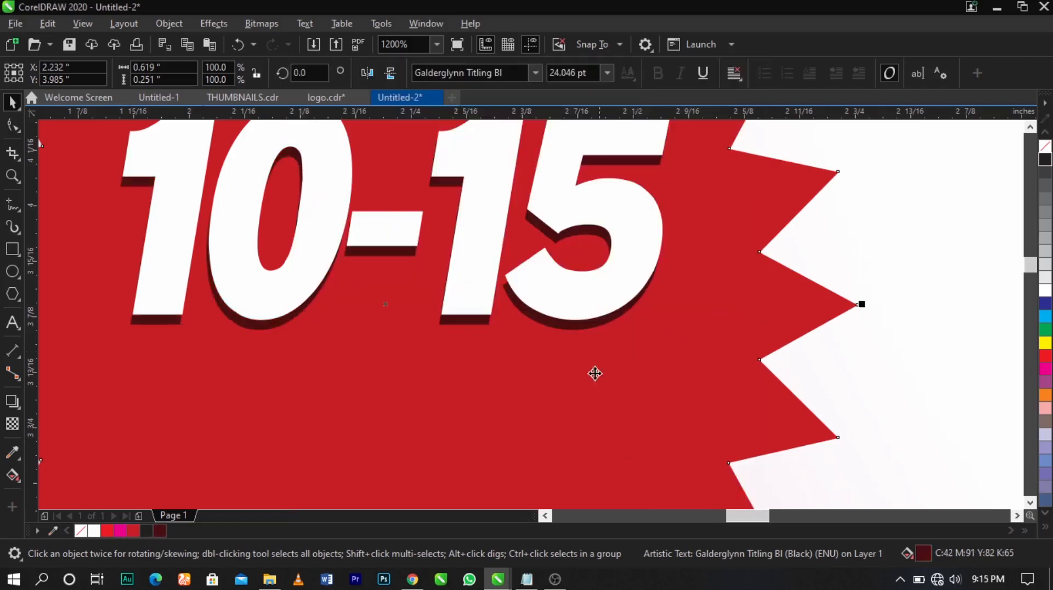
pyautogui.moveTo(565, 297); pyautogui.dragTo(568, 295)
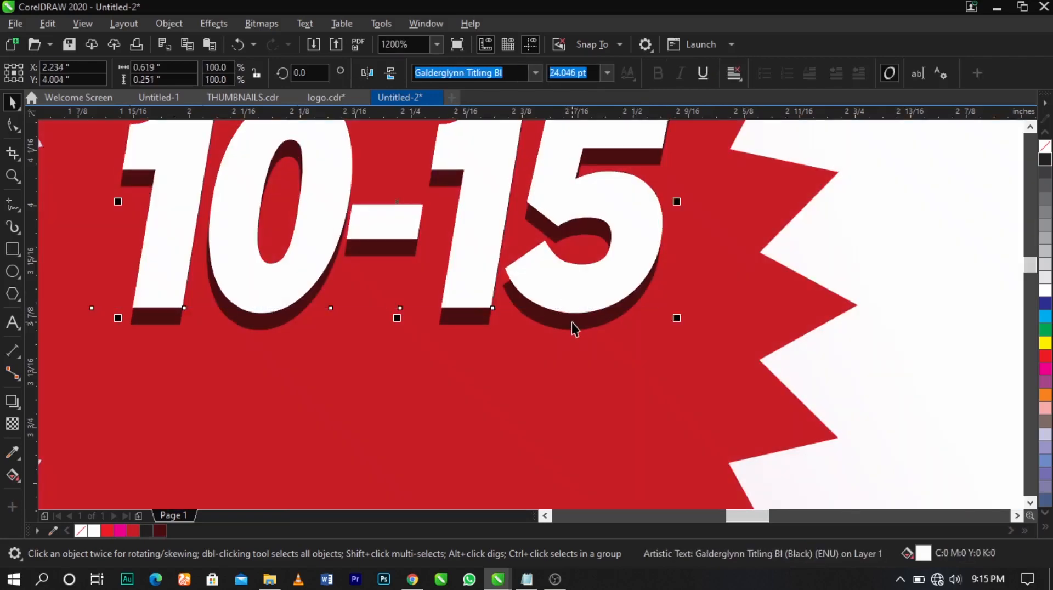
pyautogui.click(571, 319)
# Step: Select the white "10-15" text with its dark shadow copy and scale both down slightly together
pyautogui.scroll(-4, 571, 324)
pyautogui.scroll(1, 576, 324)
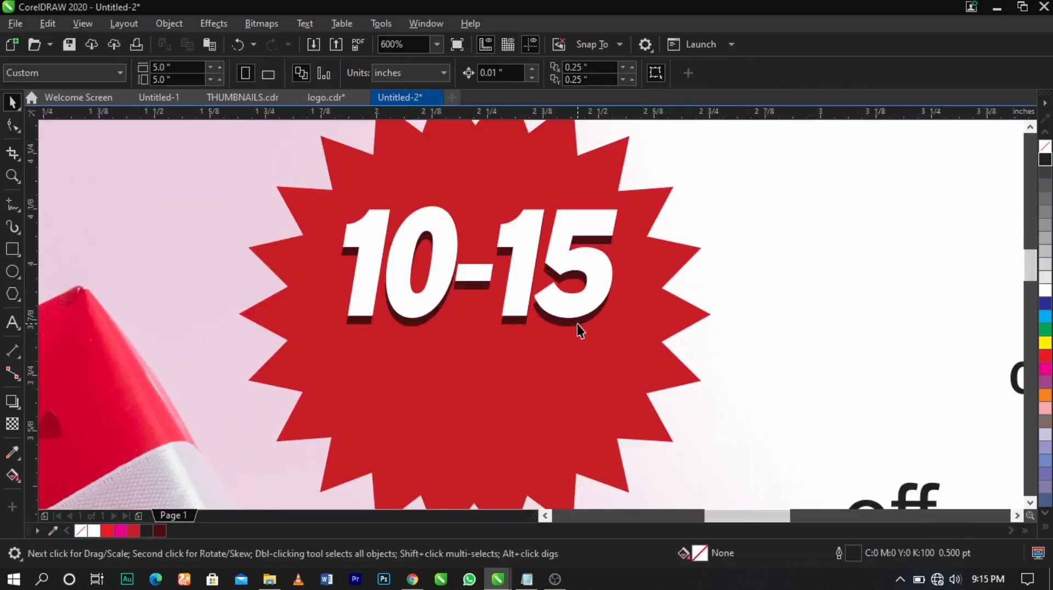
pyautogui.click(575, 322)
pyautogui.keyDown('shift'); pyautogui.click(599, 332); pyautogui.keyUp('shift')
pyautogui.click(571, 313)
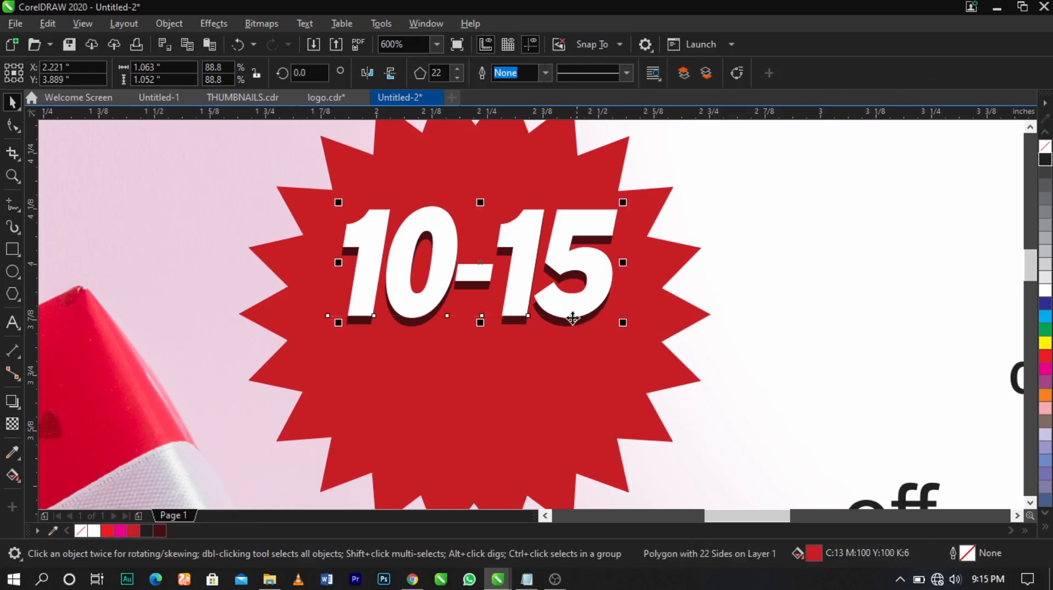
pyautogui.keyDown('shift'); pyautogui.click(591, 325); pyautogui.keyUp('shift')
pyautogui.moveTo(624, 331); pyautogui.dragTo(583, 301)
pyautogui.click(363, 290)
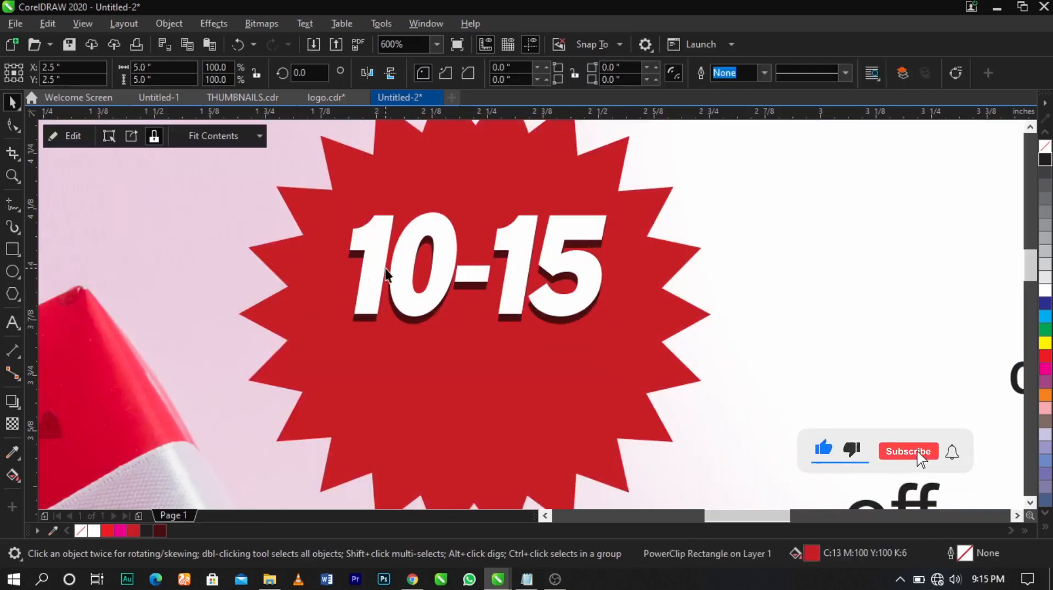
# Step: Apply a vertical fountain fill to the front "10-15" text, from white at the top to light grey C26 M20 Y21 K0
pyautogui.scroll(1, 411, 263)
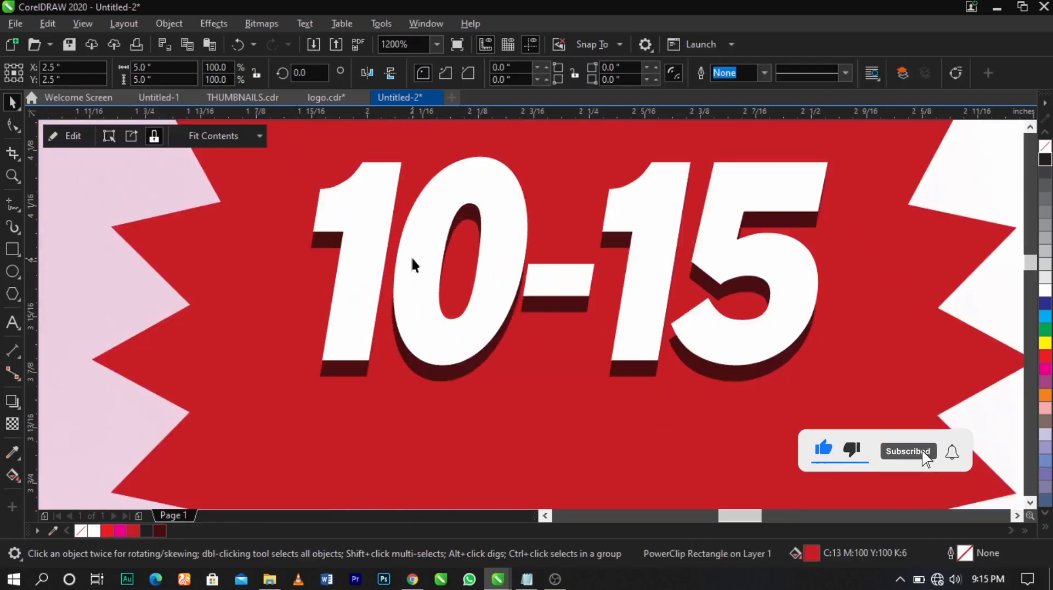
pyautogui.click(25, 478)
pyautogui.click(636, 196)
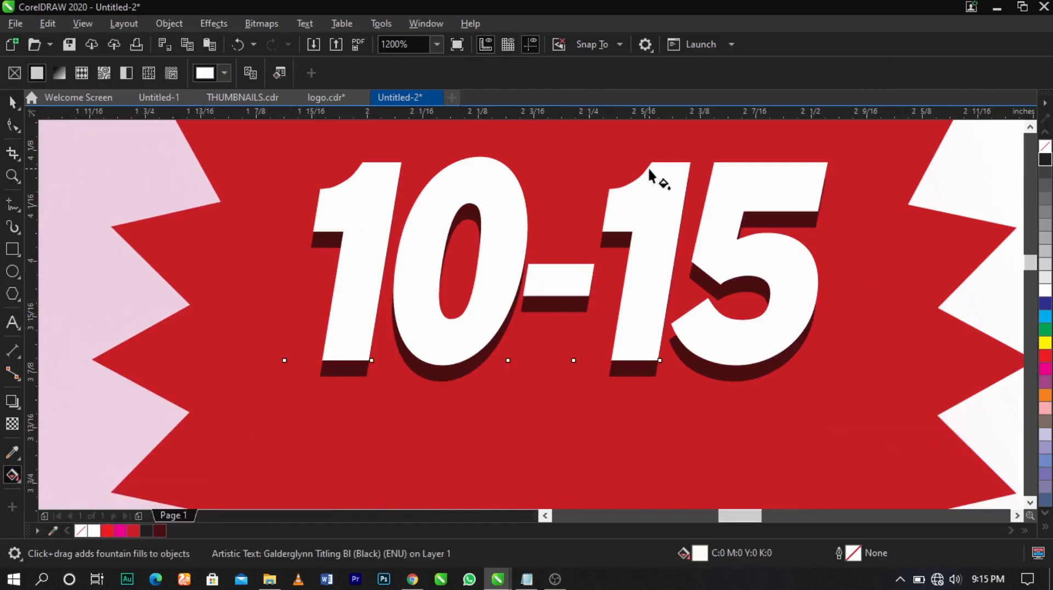
pyautogui.moveTo(648, 170); pyautogui.dragTo(623, 336)
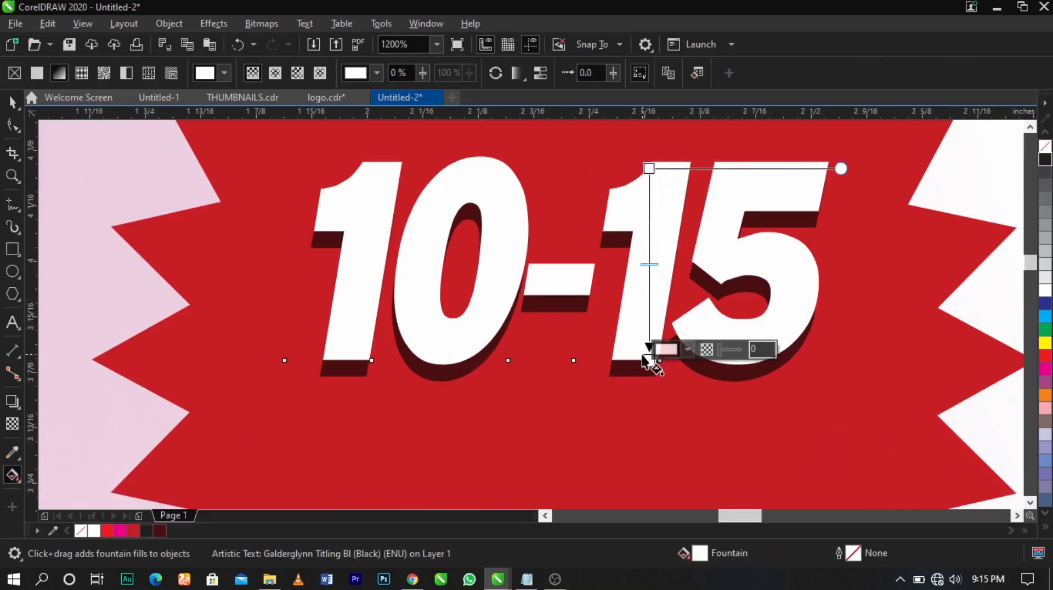
pyautogui.click(690, 348)
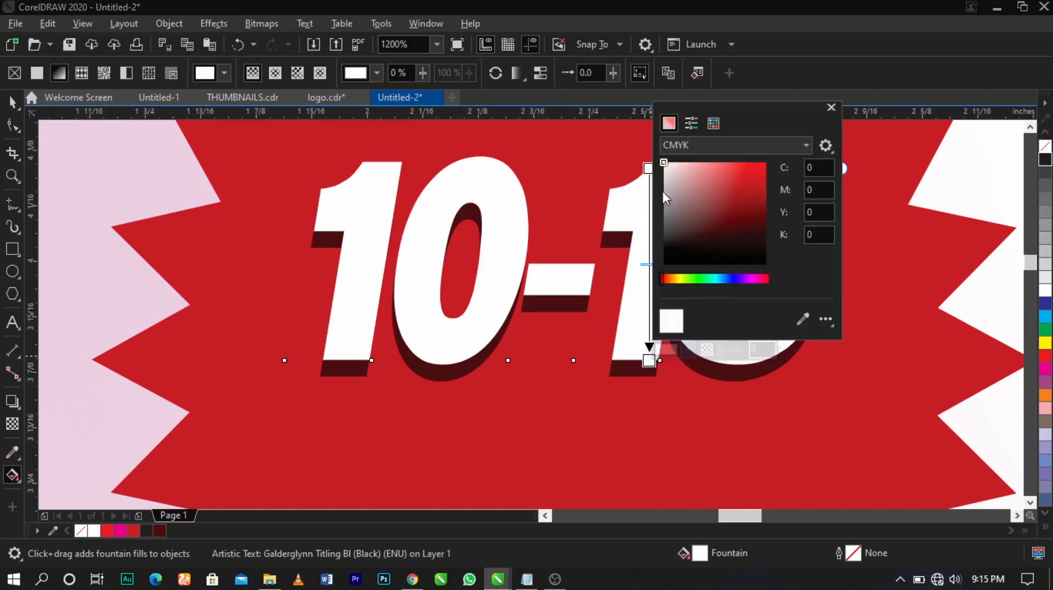
pyautogui.moveTo(675, 186); pyautogui.dragTo(662, 186)
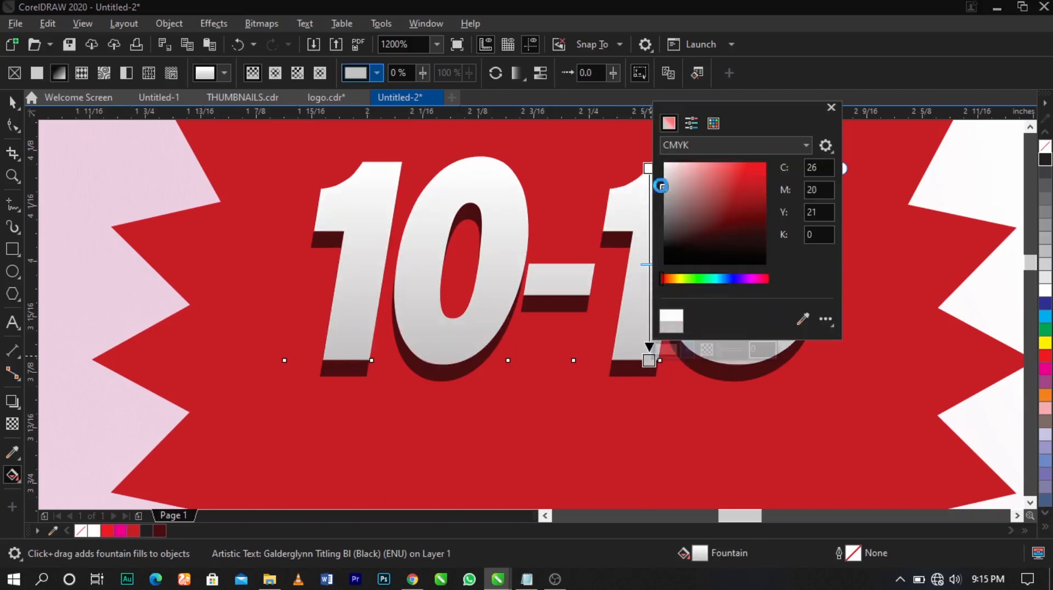
pyautogui.scroll(-2, 555, 216)
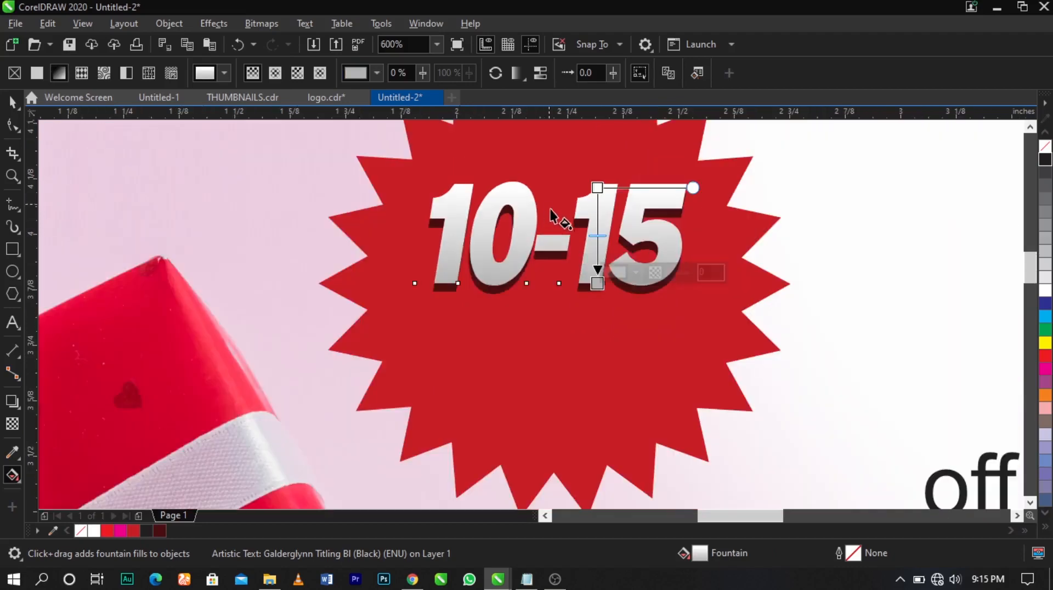
pyautogui.click(754, 245)
pyautogui.press('space')
# Step: Move the "%" sign onto the starburst, at the lower right of "10-15"
pyautogui.scroll(-2, 519, 281)
pyautogui.click(757, 304)
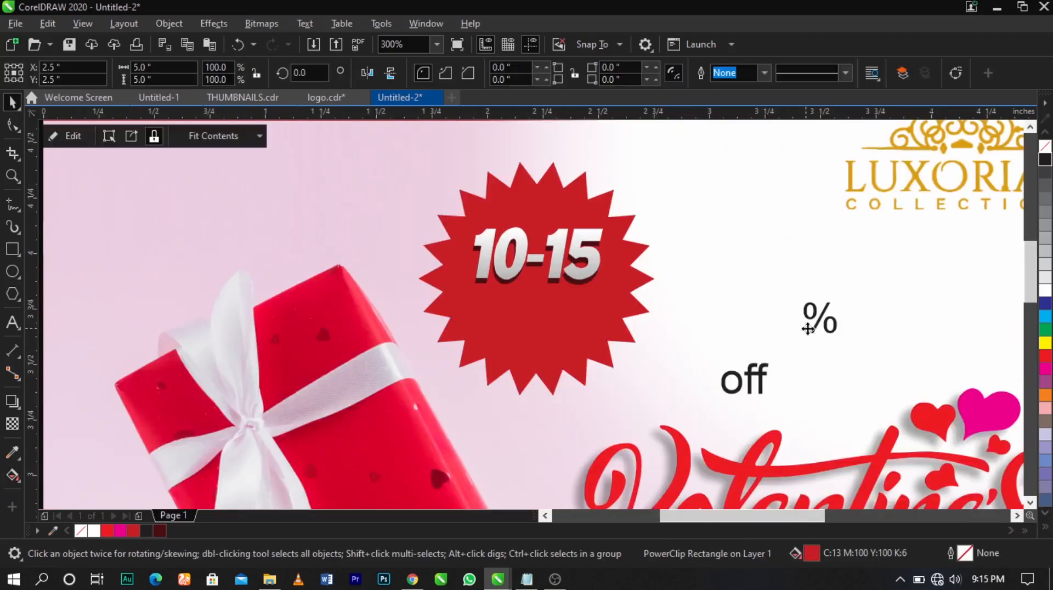
pyautogui.click(818, 317)
pyautogui.moveTo(818, 318); pyautogui.dragTo(641, 290)
pyautogui.press('z')
pyautogui.moveTo(434, 211); pyautogui.dragTo(677, 348)
# Step: Scale "10-15", its shadow copy and the "%" sign down together to about 0.638 by 0.266 inches and shift them slightly on the starburst
pyautogui.press('space')
pyautogui.keyDown('shift'); pyautogui.click(632, 260); pyautogui.keyUp('shift')
pyautogui.keyDown('shift'); pyautogui.click(603, 329); pyautogui.keyUp('shift')
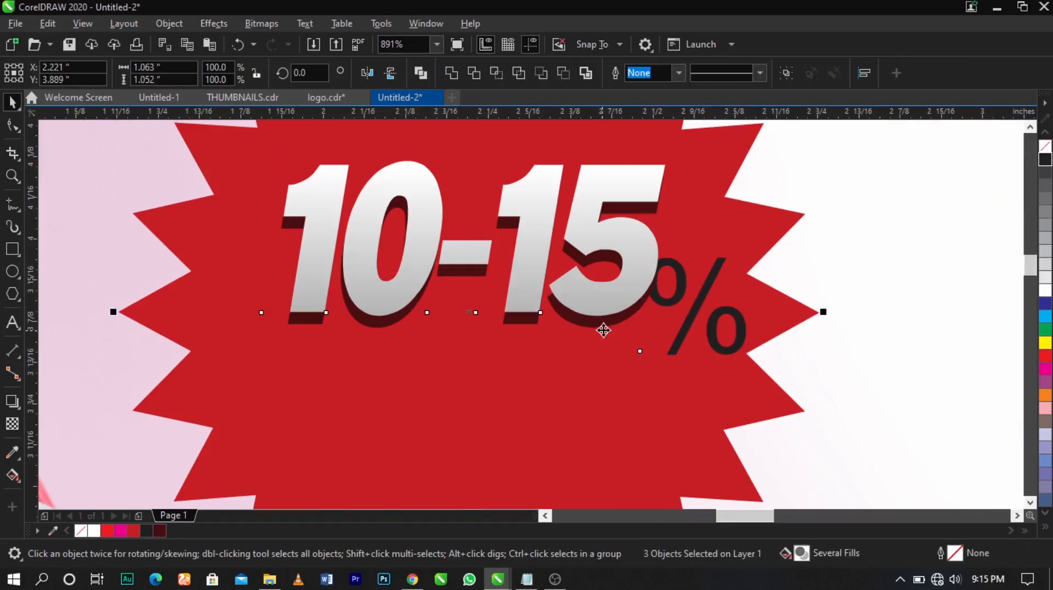
pyautogui.keyDown('shift'); pyautogui.click(611, 348); pyautogui.keyUp('shift')
pyautogui.moveTo(751, 362); pyautogui.dragTo(728, 353)
pyautogui.moveTo(643, 289); pyautogui.dragTo(636, 291)
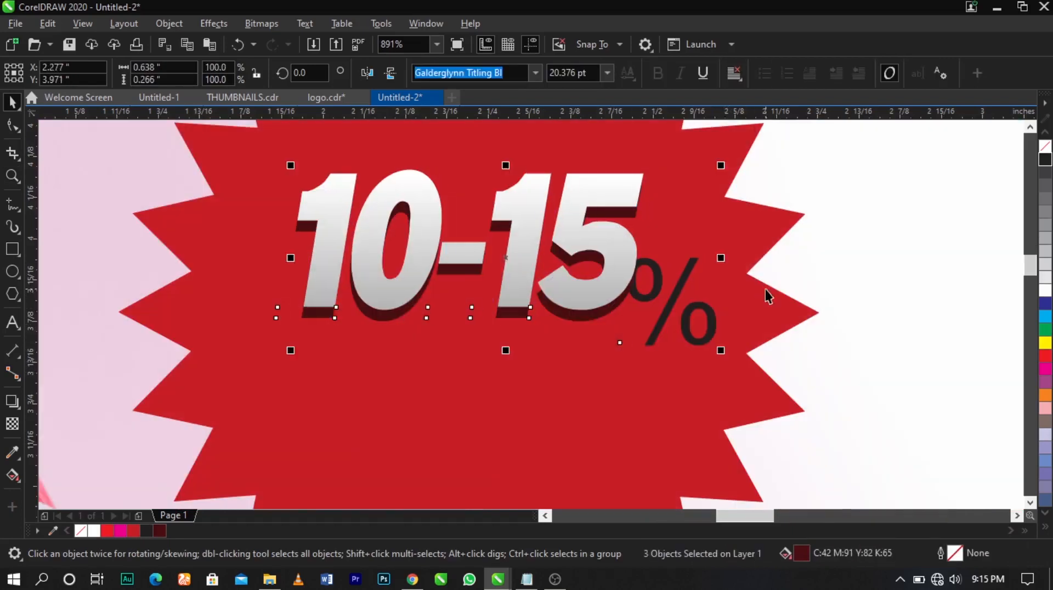
pyautogui.click(765, 288)
# Step: Make the "%" sign bold and italic and scale it down to about 11.5 pt
pyautogui.click(707, 325)
pyautogui.click(657, 73)
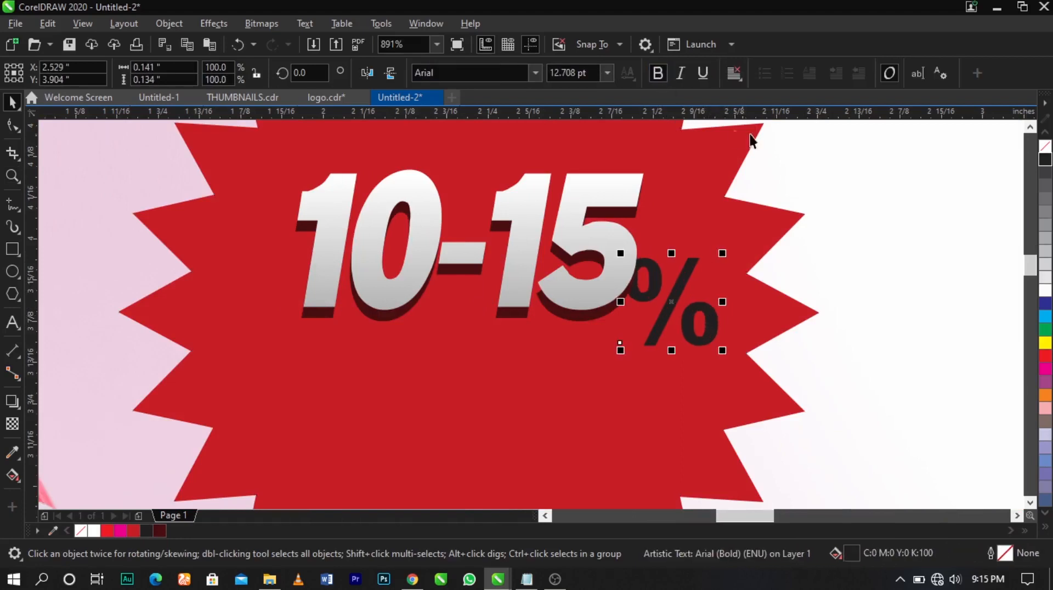
pyautogui.click(680, 73)
pyautogui.scroll(3, 697, 280)
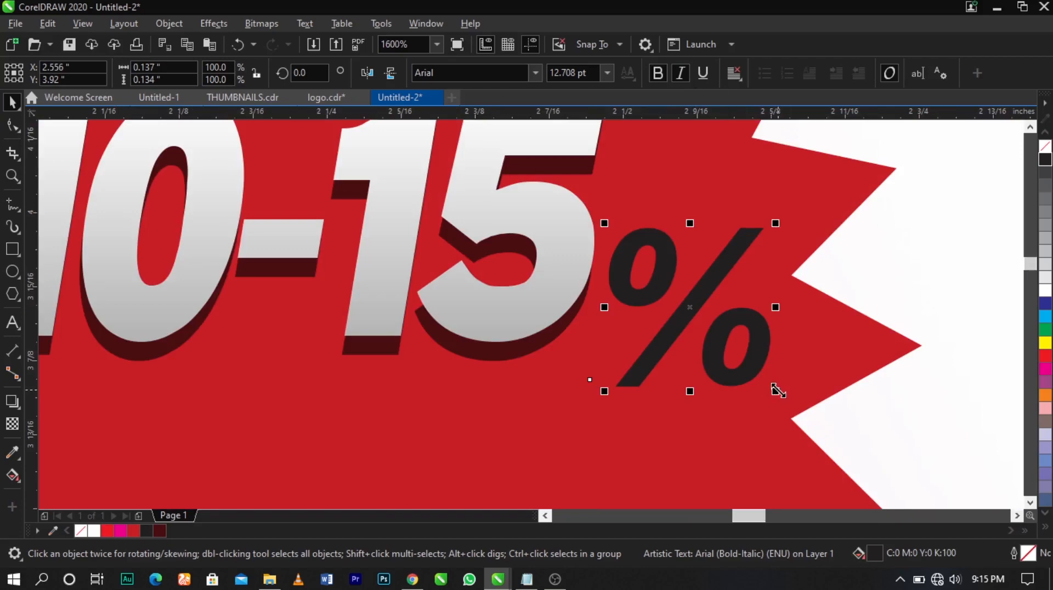
pyautogui.moveTo(775, 391); pyautogui.dragTo(735, 349)
# Step: Copy the white-to-grey fountain fill from "10-15" onto the "%" sign
pyautogui.click(574, 248)
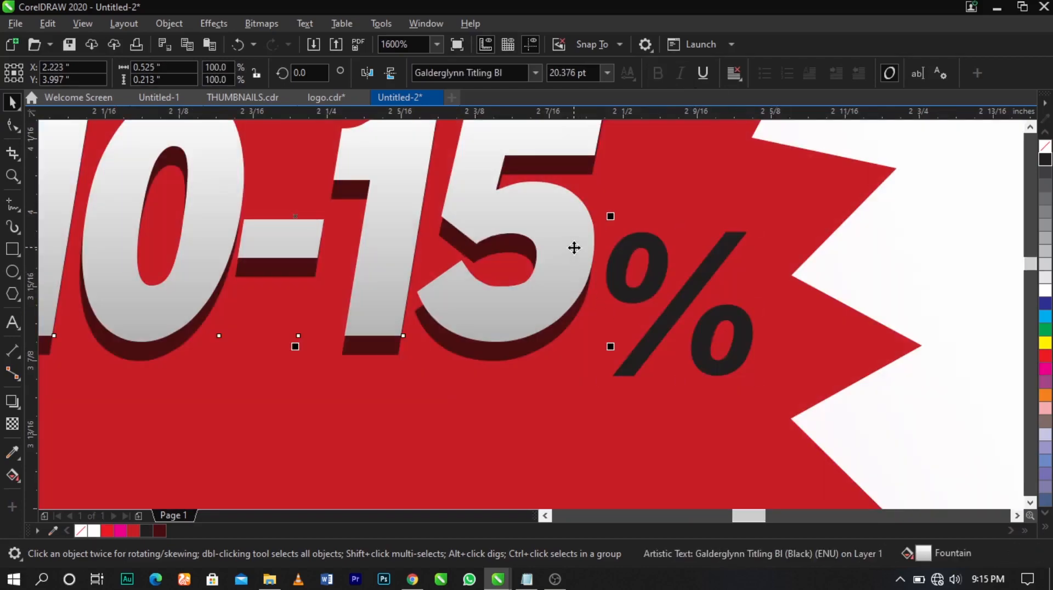
pyautogui.moveTo(573, 248); pyautogui.dragTo(680, 300)
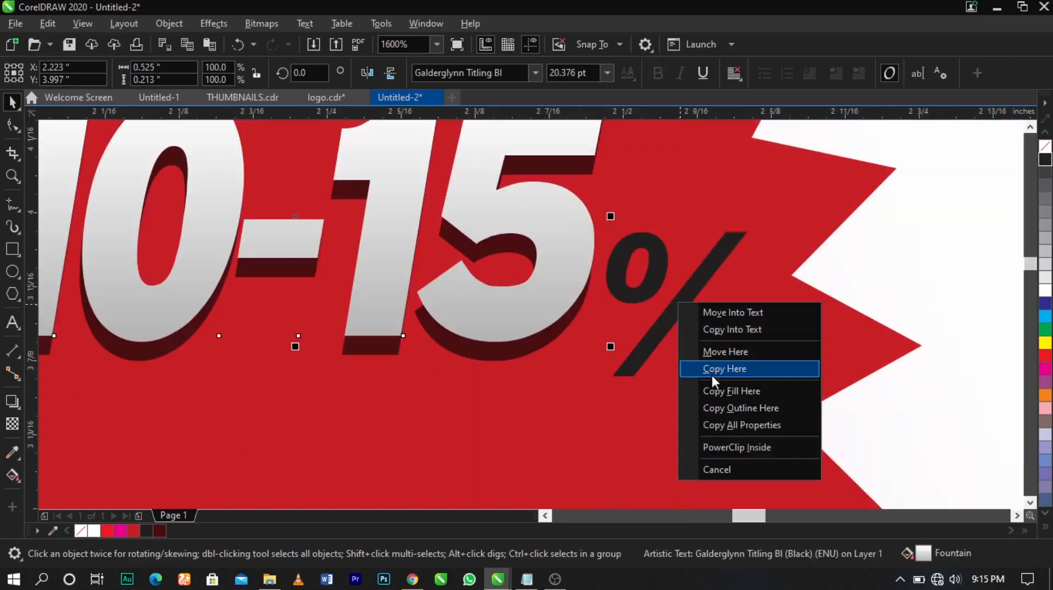
pyautogui.click(712, 367)
pyautogui.click(711, 347)
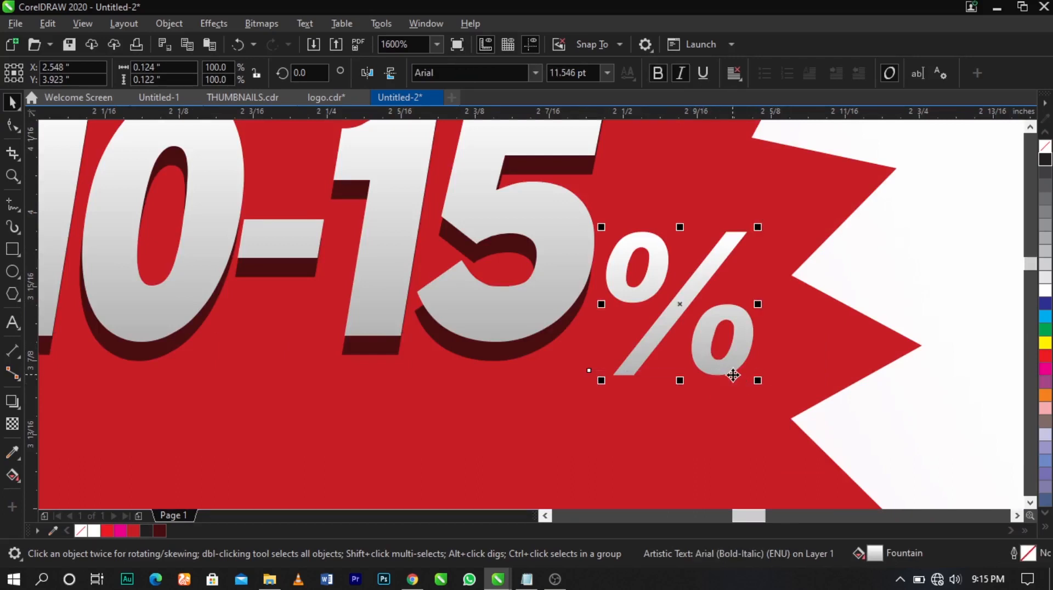
# Step: Add a C42 M91 Y82 K65 shadow copy behind the "%" sign and raise the front "%" to about Y 3.927
pyautogui.scroll(1, 733, 375)
pyautogui.moveTo(717, 369); pyautogui.dragTo(678, 369)
pyautogui.rightClick(661, 384)
pyautogui.press('Escape')
pyautogui.click(160, 530)
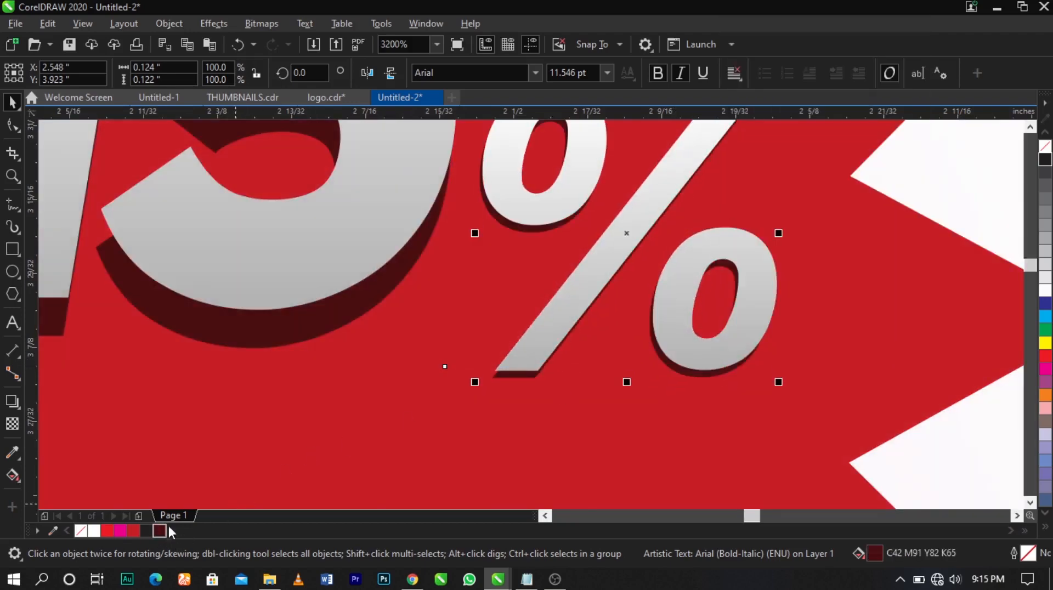
pyautogui.click(525, 370)
pyautogui.scroll(1, 532, 353)
pyautogui.moveTo(534, 347); pyautogui.dragTo(531, 342)
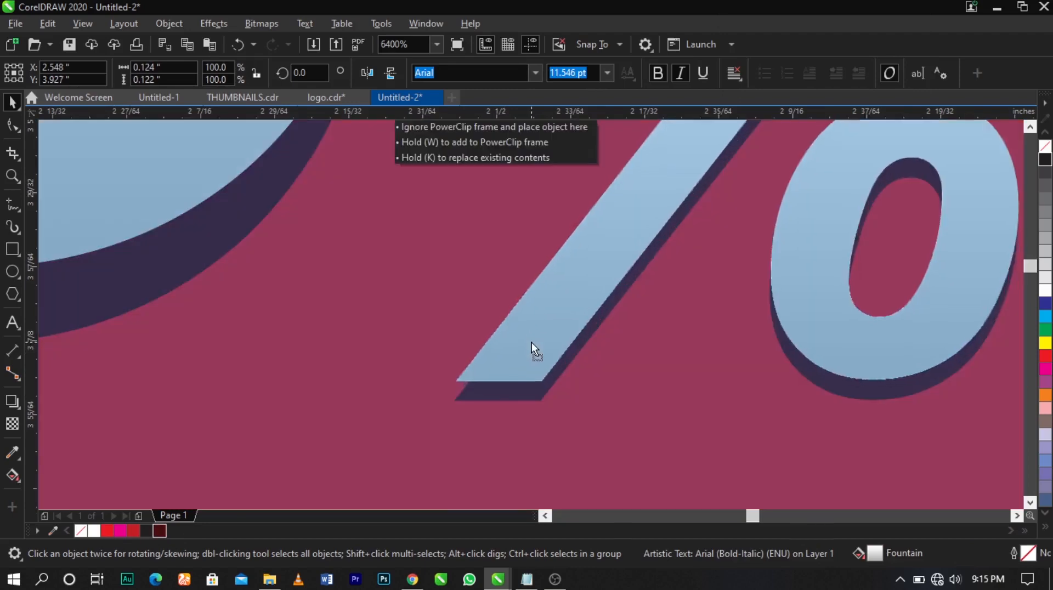
# Step: Place the "off" text on the starburst below "10-15" and set its font to Galderglynn Titling Bl
pyautogui.scroll(-4, 529, 318)
pyautogui.press('z')
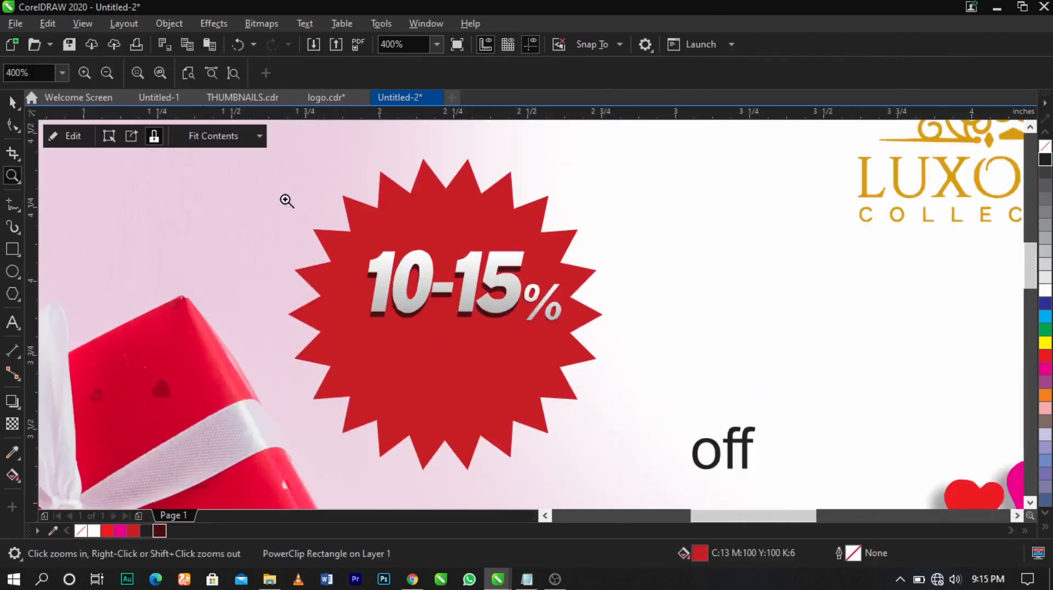
pyautogui.moveTo(284, 200); pyautogui.dragTo(421, 313)
pyautogui.press('space')
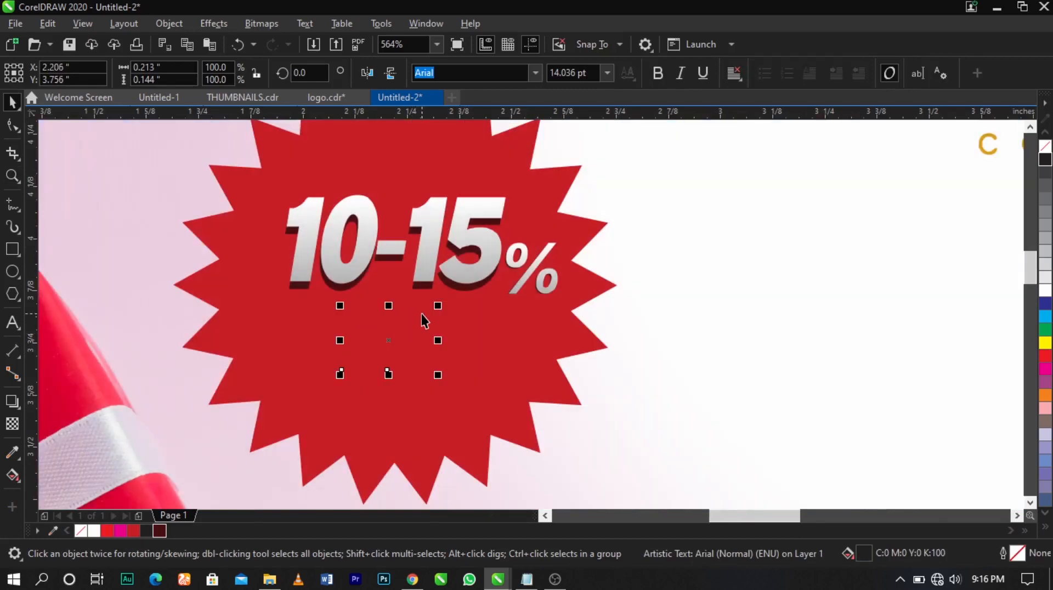
pyautogui.click(529, 79)
pyautogui.click(474, 121)
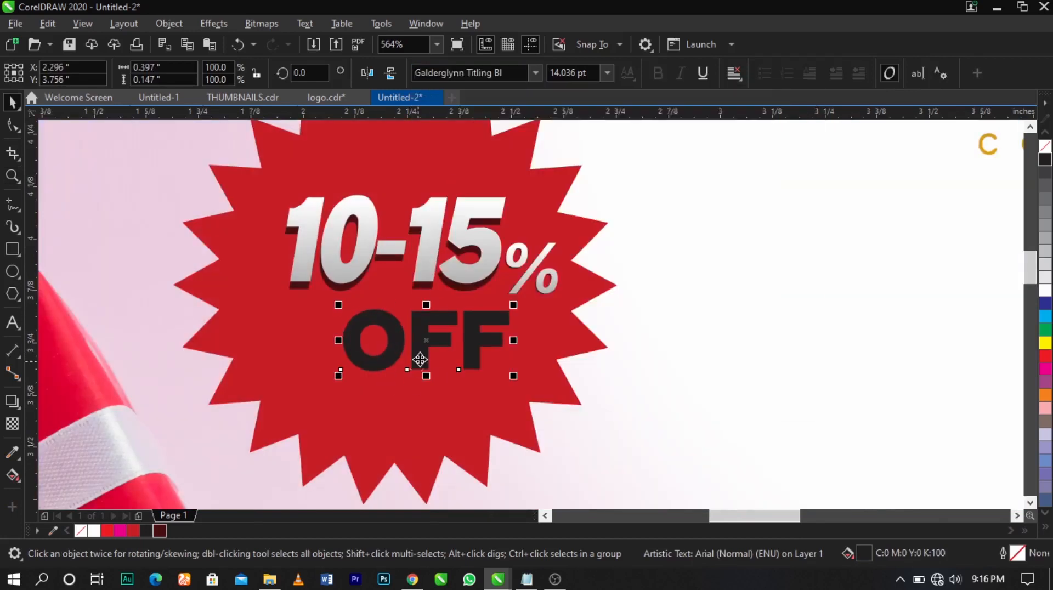
# Step: Enlarge the "OFF" text to about 16.6 pt and slant it to match "10-15"
pyautogui.click(429, 320)
pyautogui.scroll(2, 426, 304)
pyautogui.moveTo(426, 303); pyautogui.dragTo(447, 308)
pyautogui.click(444, 439)
pyautogui.moveTo(444, 439); pyautogui.dragTo(433, 450)
# Step: Shift the "OFF" text under "10-15" and centre it horizontally on the starburst
pyautogui.moveTo(407, 360); pyautogui.dragTo(335, 357)
pyautogui.keyDown('shift'); pyautogui.click(524, 240); pyautogui.keyUp('shift')
pyautogui.press('c')
pyautogui.click(599, 316)
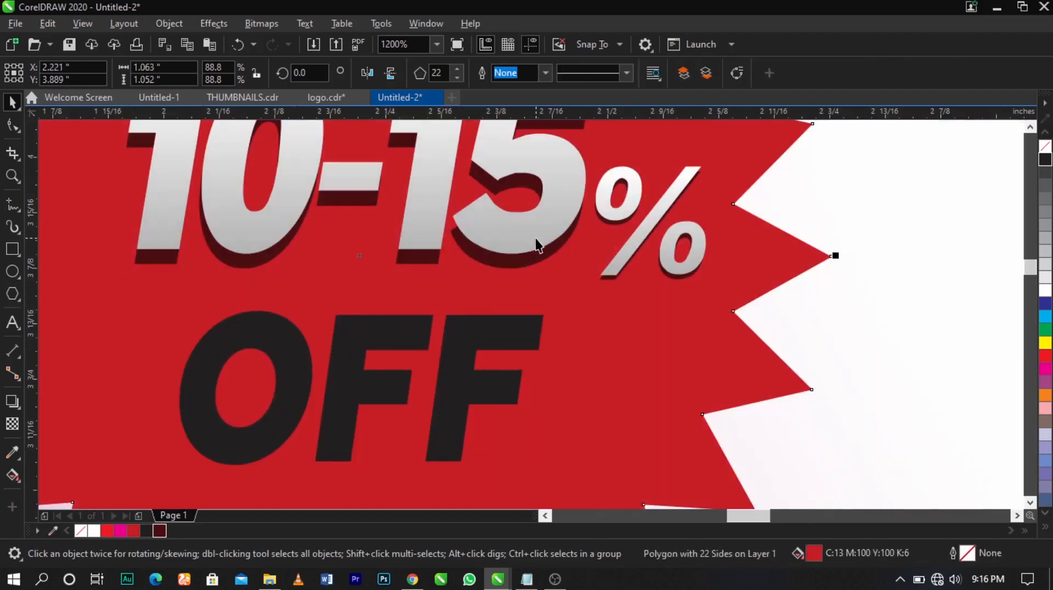
# Step: Copy the "10-15" fountain fill onto "OFF" and place an offset shadow copy behind it in C42 M91 Y82 K65
pyautogui.moveTo(537, 235); pyautogui.dragTo(465, 382)
pyautogui.click(521, 409)
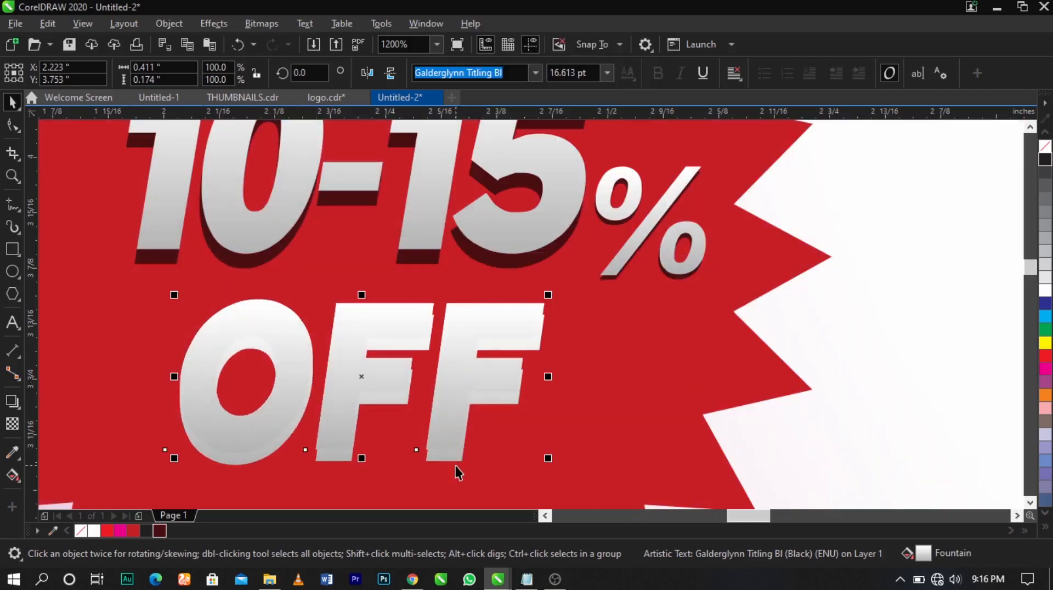
pyautogui.hotkey('ctrl', 'z')
pyautogui.click(161, 531)
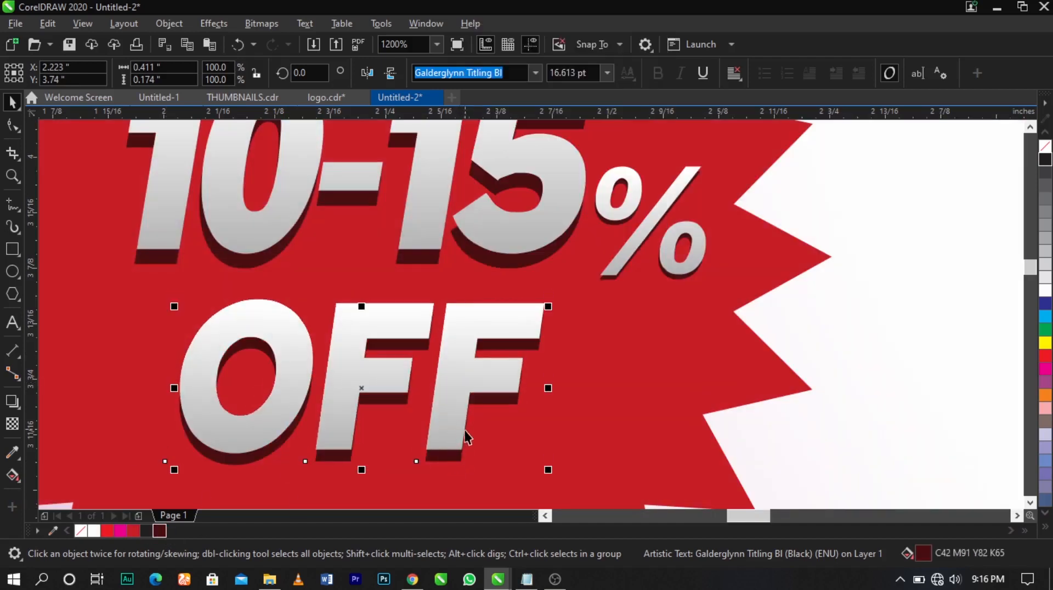
pyautogui.click(467, 431)
pyautogui.click(447, 422)
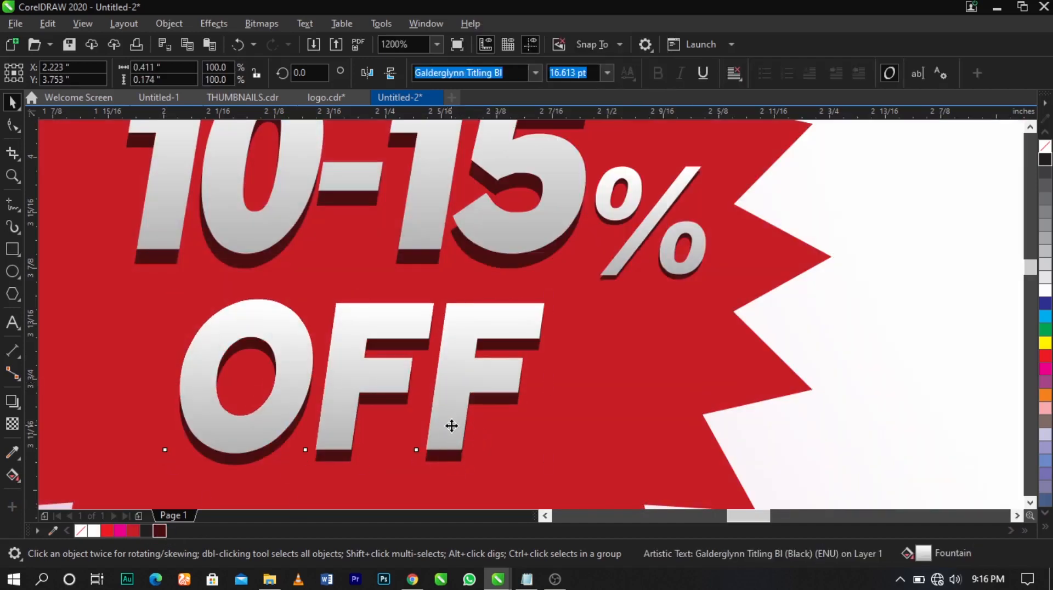
pyautogui.press('Left')
pyautogui.press('Left')
# Step: Group all the discount lettering, centre it on the starburst, and nudge the group slightly to about X 2.257, Y 3.857
pyautogui.scroll(-2, 483, 378)
pyautogui.moveTo(339, 433); pyautogui.dragTo(599, 280)
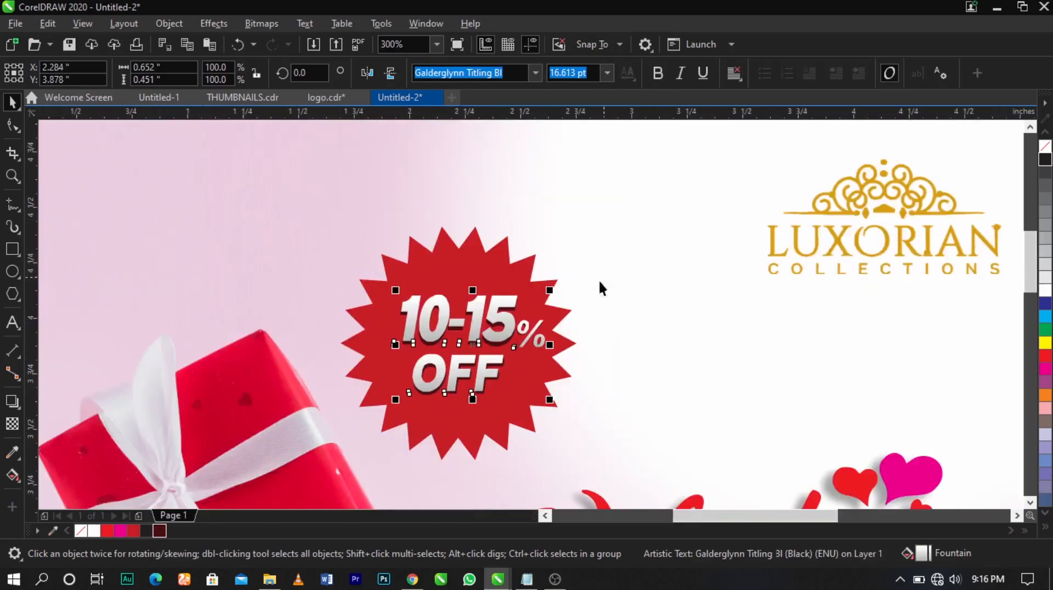
pyautogui.hotkey('ctrl', 'g')
pyautogui.keyDown('shift'); pyautogui.click(545, 379); pyautogui.keyUp('shift')
pyautogui.press('c')
pyautogui.press('e')
pyautogui.click(597, 376)
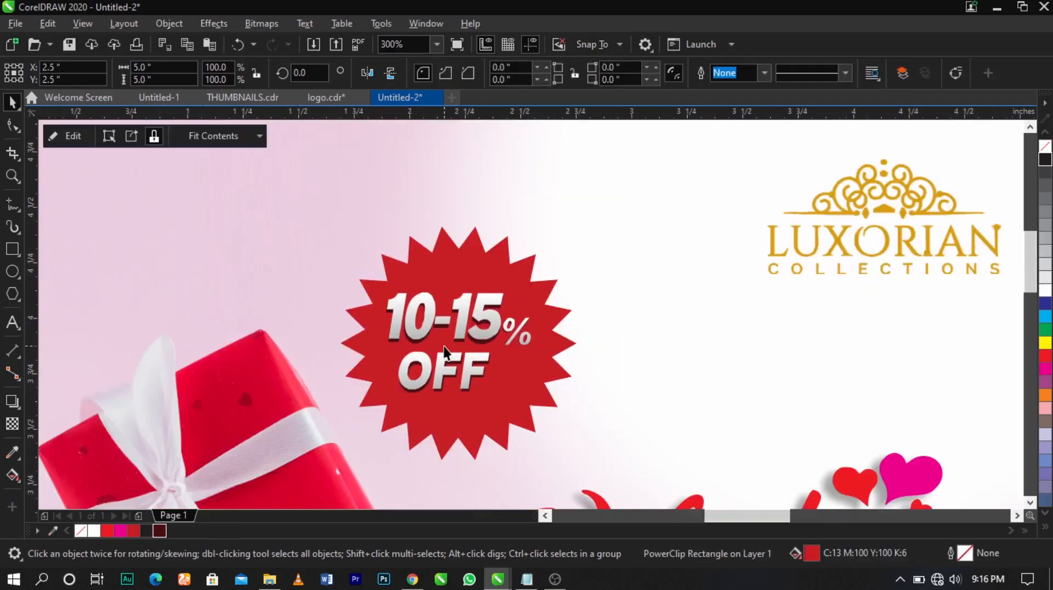
pyautogui.scroll(1, 447, 351)
pyautogui.moveTo(480, 314); pyautogui.dragTo(497, 327)
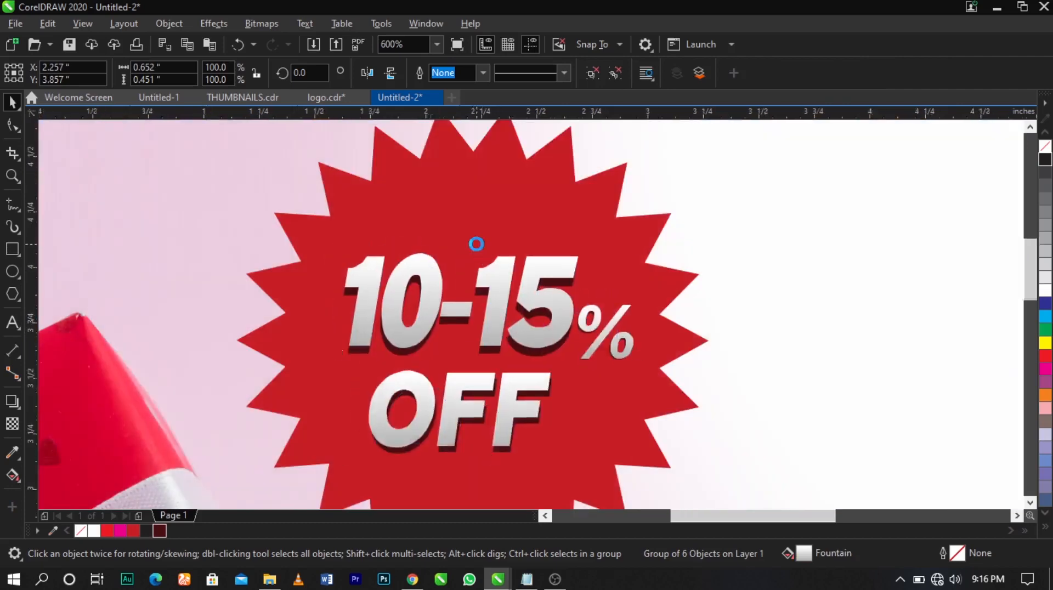
# Step: Increase the red starburst polygon's number of points to 29
pyautogui.scroll(-3, 476, 243)
pyautogui.press('z')
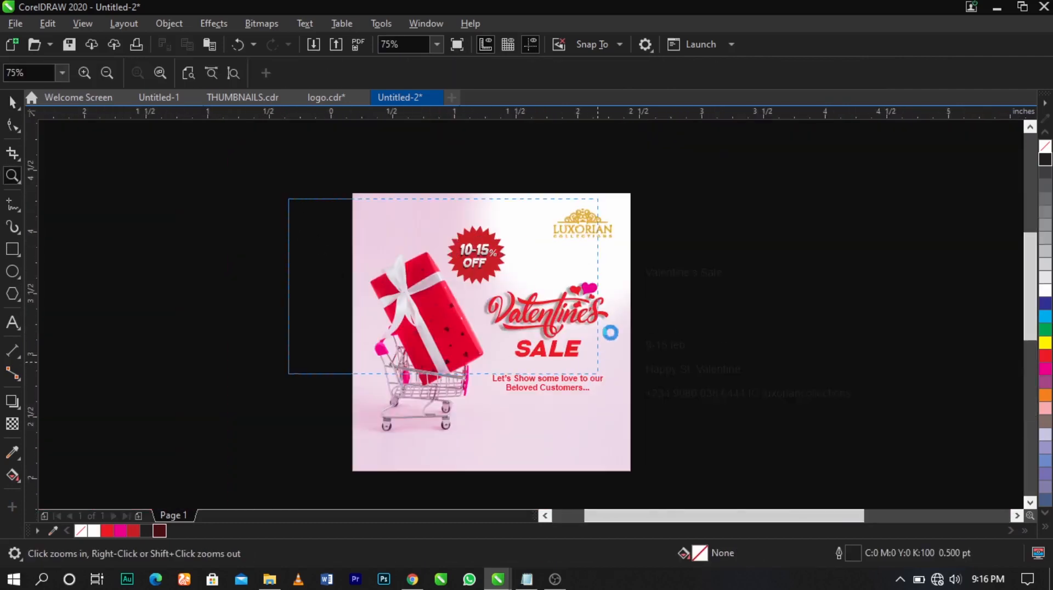
pyautogui.press('space')
pyautogui.scroll(1, 601, 273)
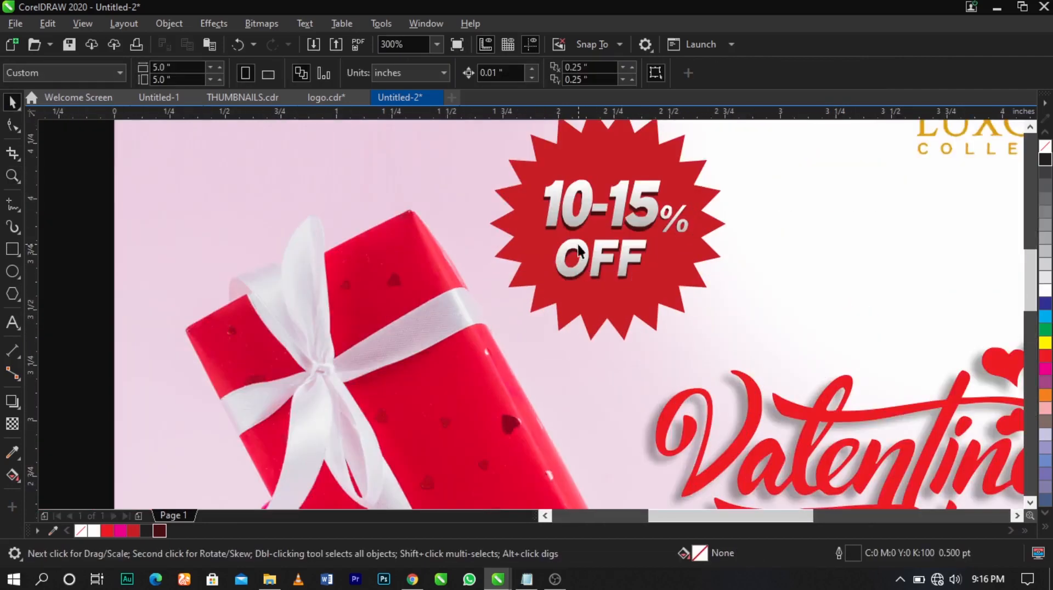
pyautogui.scroll(1, 578, 251)
pyautogui.click(522, 253)
pyautogui.click(12, 270)
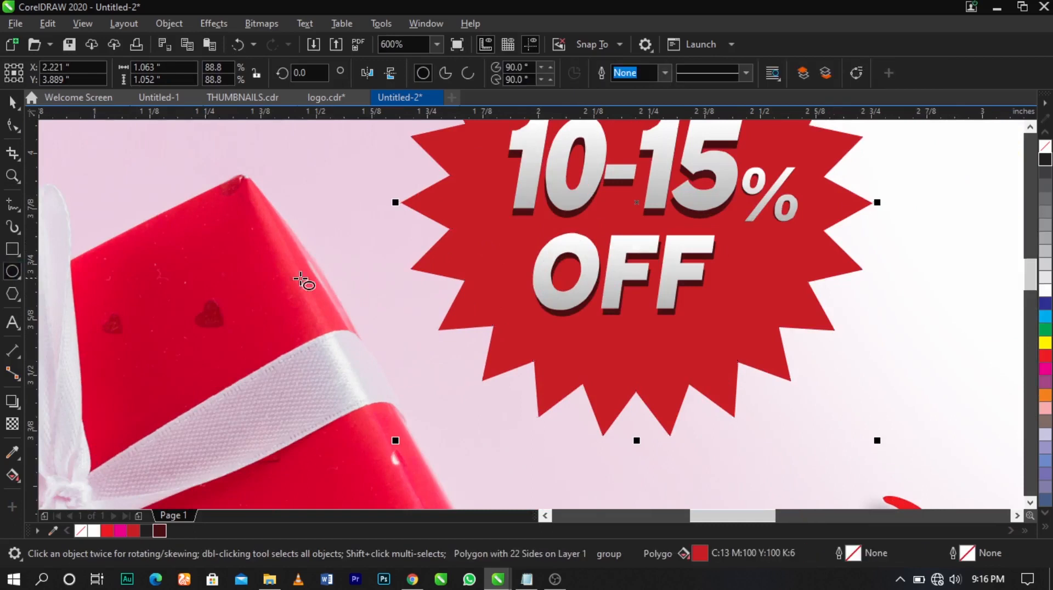
pyautogui.press('space')
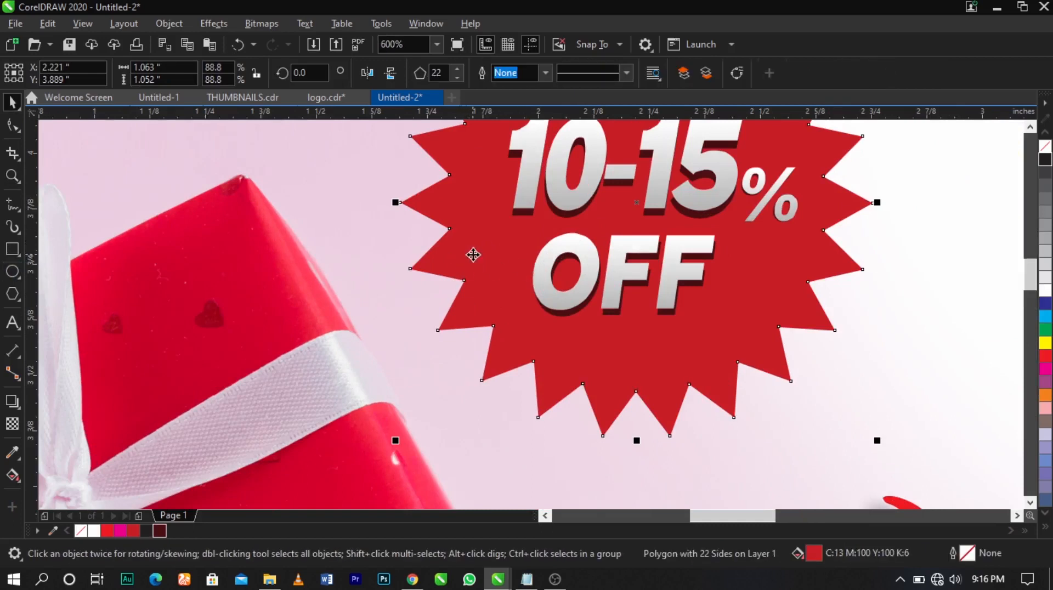
pyautogui.click(455, 67)
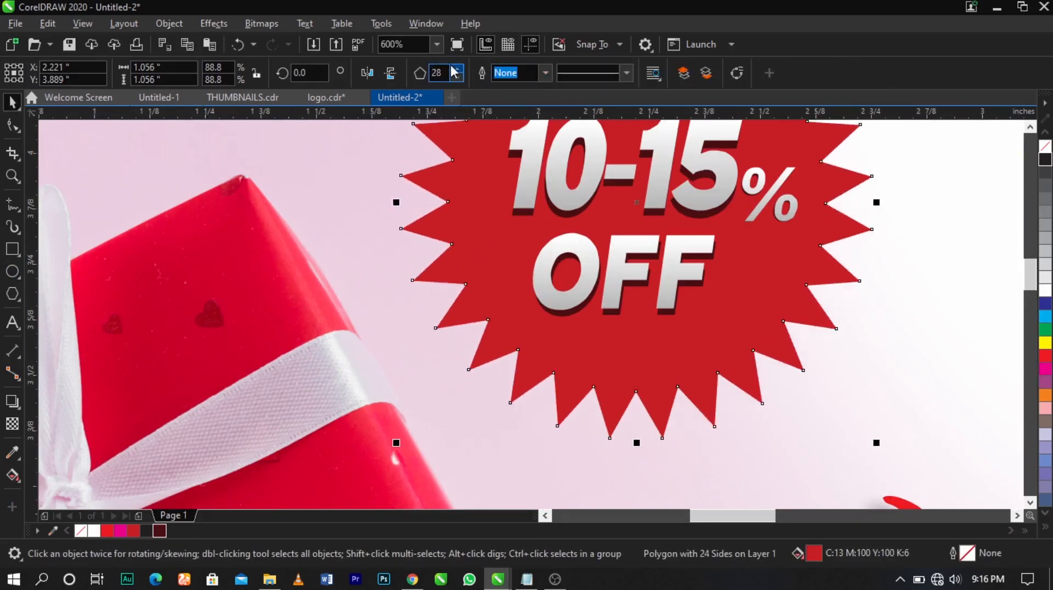
pyautogui.click(453, 67)
pyautogui.click(958, 294)
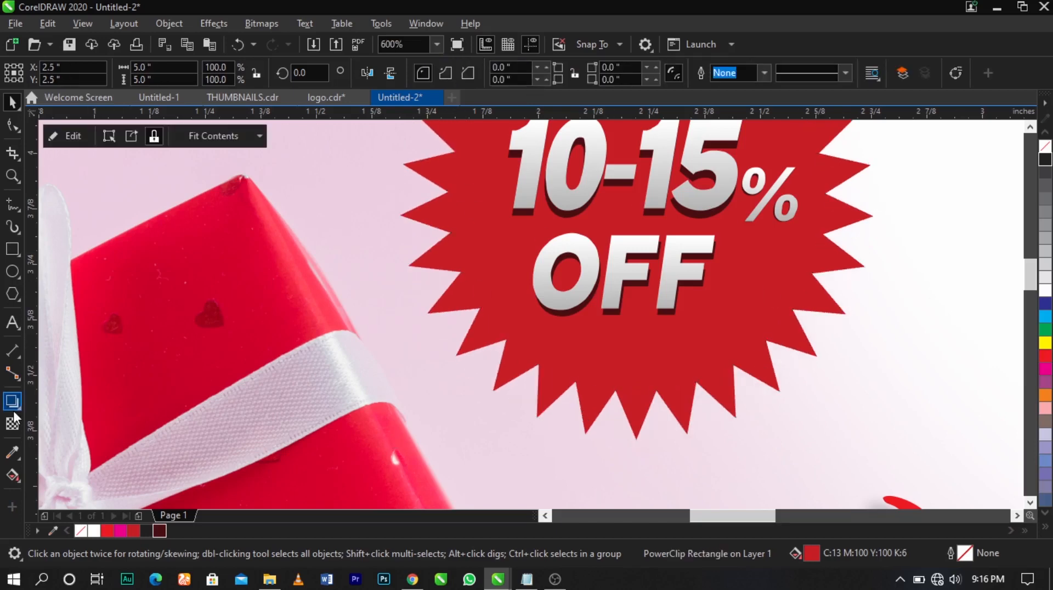
# Step: Draw a circle about 0.062 inch across near the starburst's left edge, beside "OFF"
pyautogui.click(12, 271)
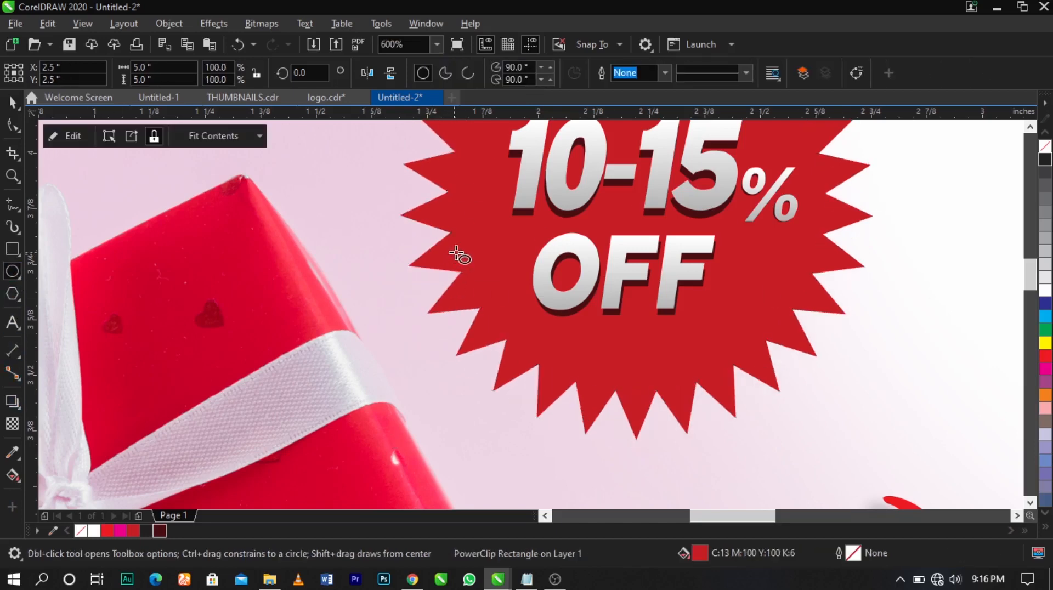
pyautogui.moveTo(468, 246)
pyautogui.mouseDown()
pyautogui.moveTo(492, 274)
pyautogui.moveTo(481, 247)
pyautogui.mouseUp()
pyautogui.press('space')
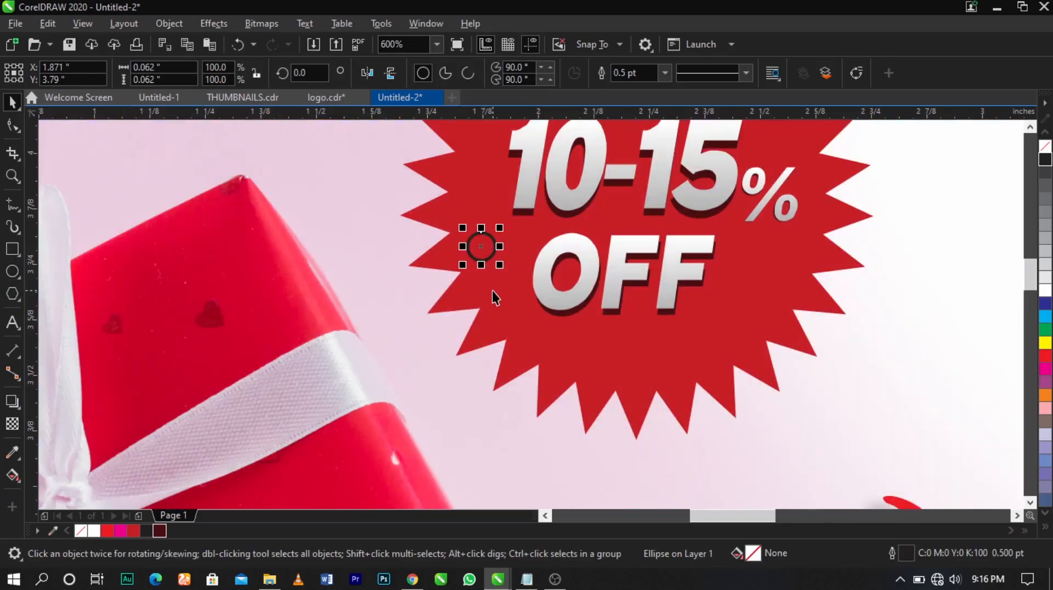
# Step: Punch the small circle out of the starburst as a tag hole and remove the leftover circle
pyautogui.keyDown('shift'); pyautogui.click(492, 291); pyautogui.keyUp('shift')
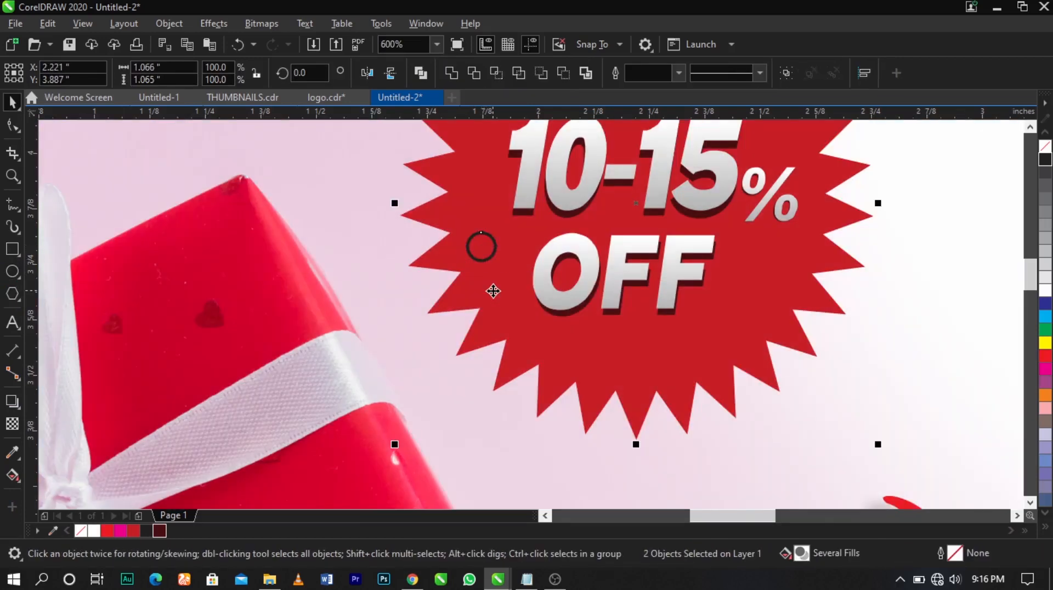
pyautogui.click(473, 71)
pyautogui.click(483, 247)
pyautogui.click(483, 237)
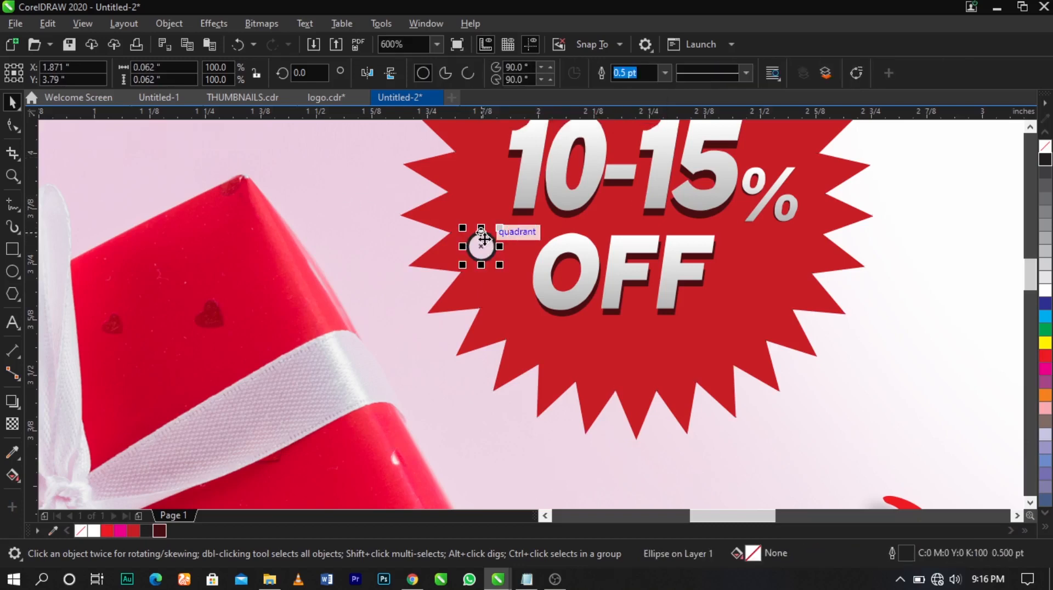
pyautogui.press('Escape')
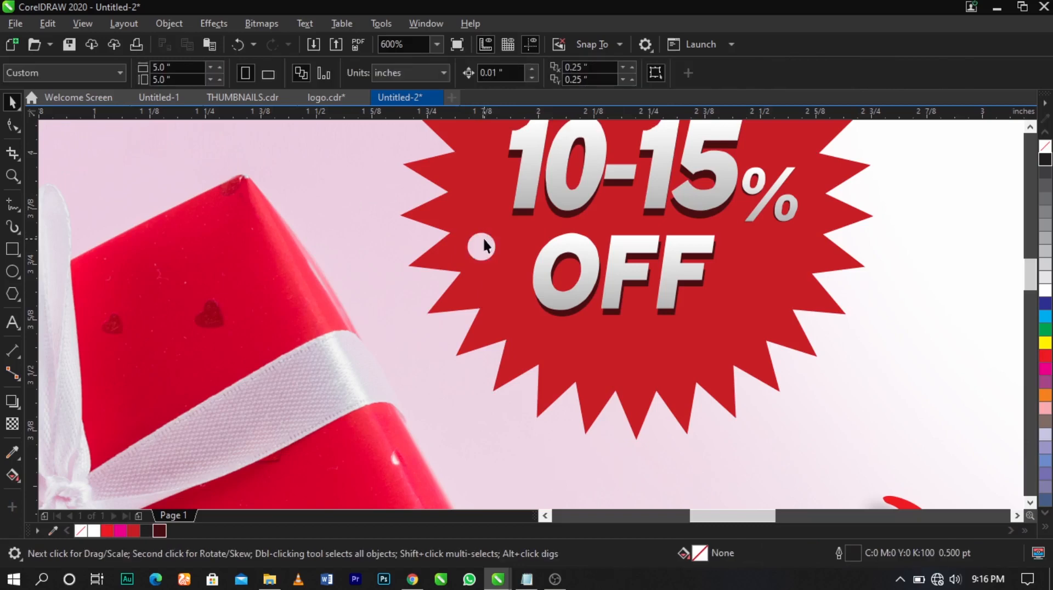
# Step: Draw a freehand string from the tag hole over the gift box's upper corner and back, about 0.771 by 0.405 inches
pyautogui.click(12, 205)
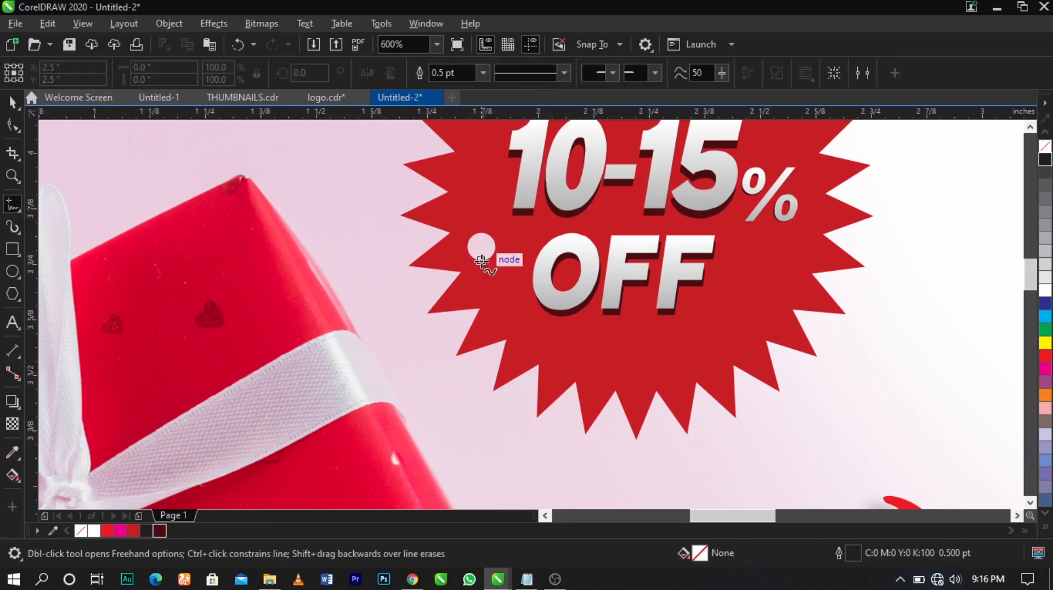
pyautogui.moveTo(483, 249)
pyautogui.mouseDown()
pyautogui.moveTo(418, 229)
pyautogui.moveTo(337, 175)
pyautogui.mouseUp()
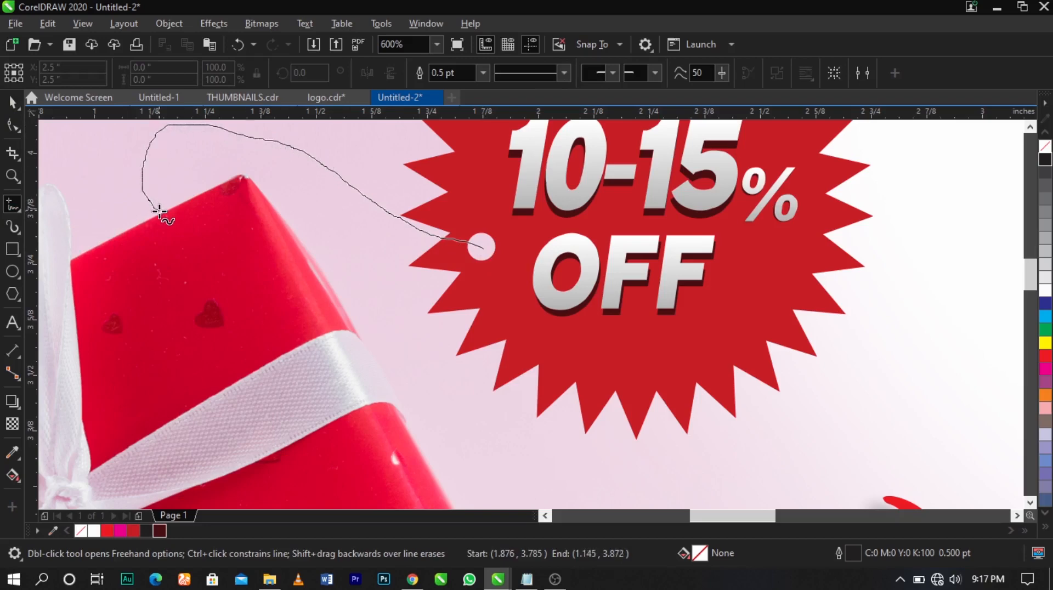
pyautogui.moveTo(160, 211); pyautogui.dragTo(160, 210)
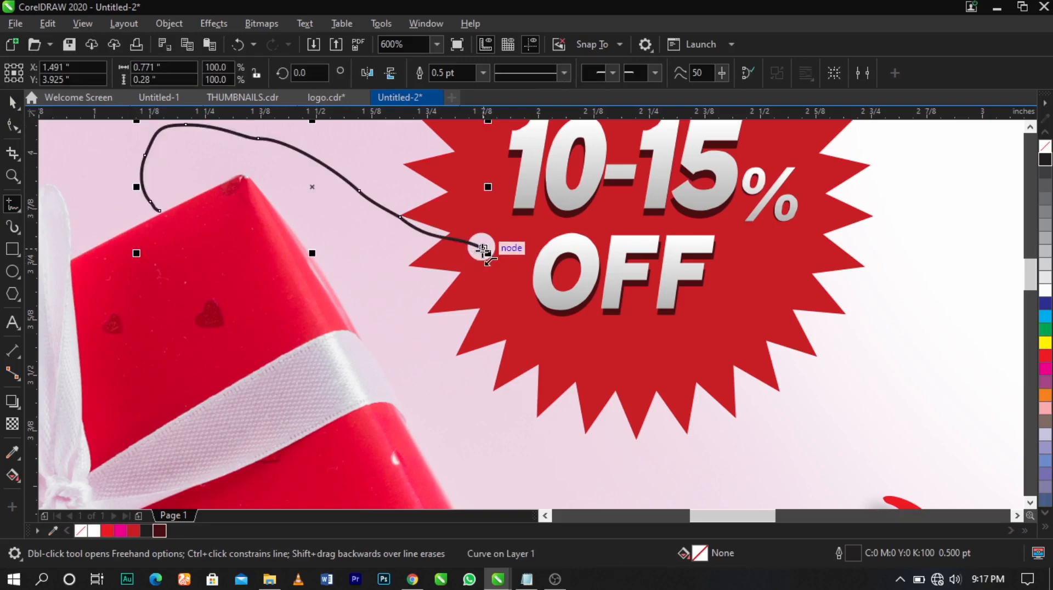
pyautogui.moveTo(483, 249)
pyautogui.mouseDown()
pyautogui.moveTo(445, 280)
pyautogui.moveTo(340, 305)
pyautogui.mouseUp()
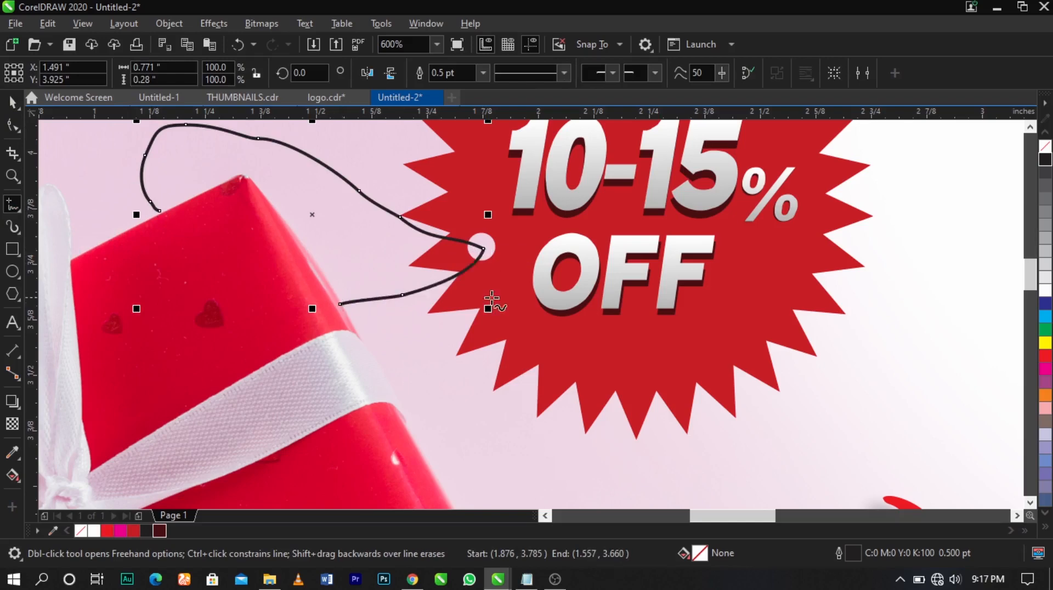
pyautogui.press('space')
pyautogui.scroll(-2, 588, 293)
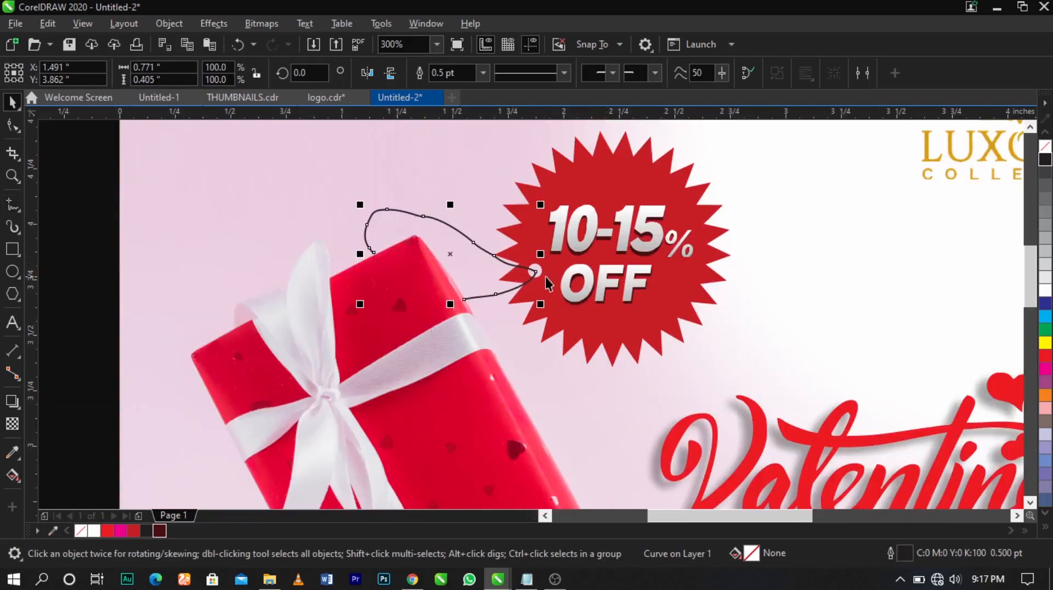
# Step: Simplify the string curve between the gift box and the tag hole by deleting its surplus nodes
pyautogui.press('F10')
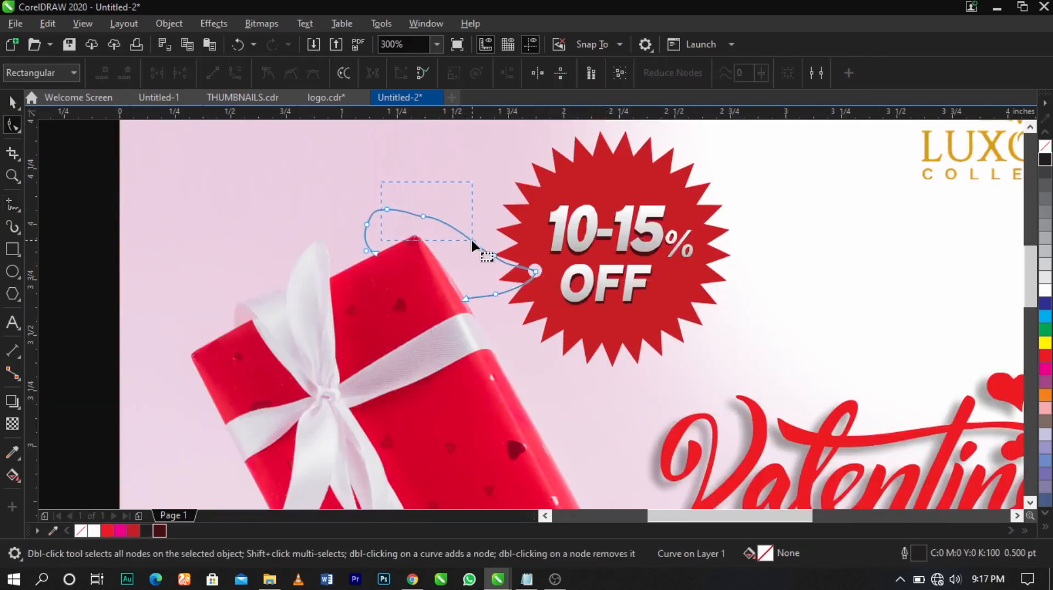
pyautogui.moveTo(471, 240); pyautogui.dragTo(476, 241)
pyautogui.press('Delete')
pyautogui.moveTo(363, 216); pyautogui.dragTo(379, 227)
pyautogui.moveTo(509, 297); pyautogui.dragTo(508, 298)
pyautogui.press('Delete')
pyautogui.scroll(2, 502, 298)
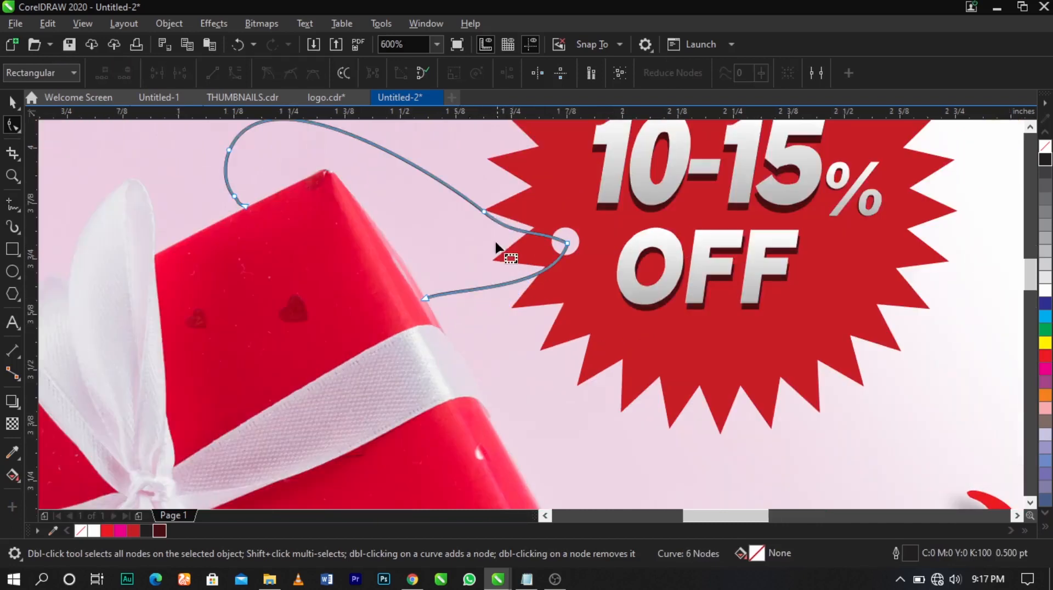
pyautogui.press('Delete')
# Step: Bend the string's lower end with its curve handle and colour its outline the starburst's dark red
pyautogui.moveTo(473, 236)
pyautogui.mouseDown()
pyautogui.moveTo(481, 226)
pyautogui.moveTo(468, 236)
pyautogui.mouseUp()
pyautogui.click(569, 244)
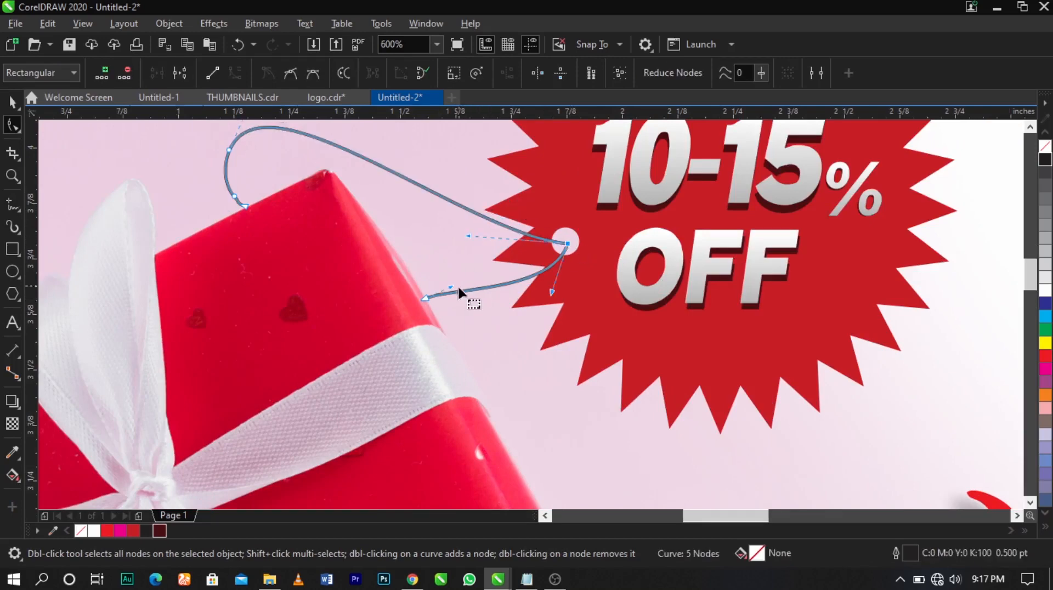
pyautogui.moveTo(453, 286); pyautogui.dragTo(459, 309)
pyautogui.scroll(-1, 467, 290)
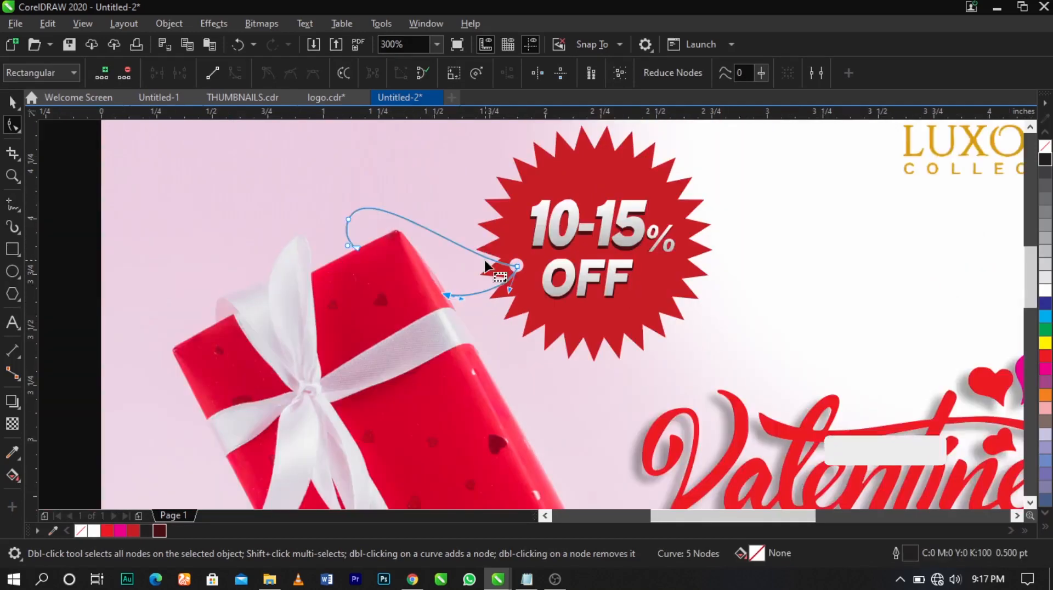
pyautogui.press('space')
pyautogui.rightClick(138, 533)
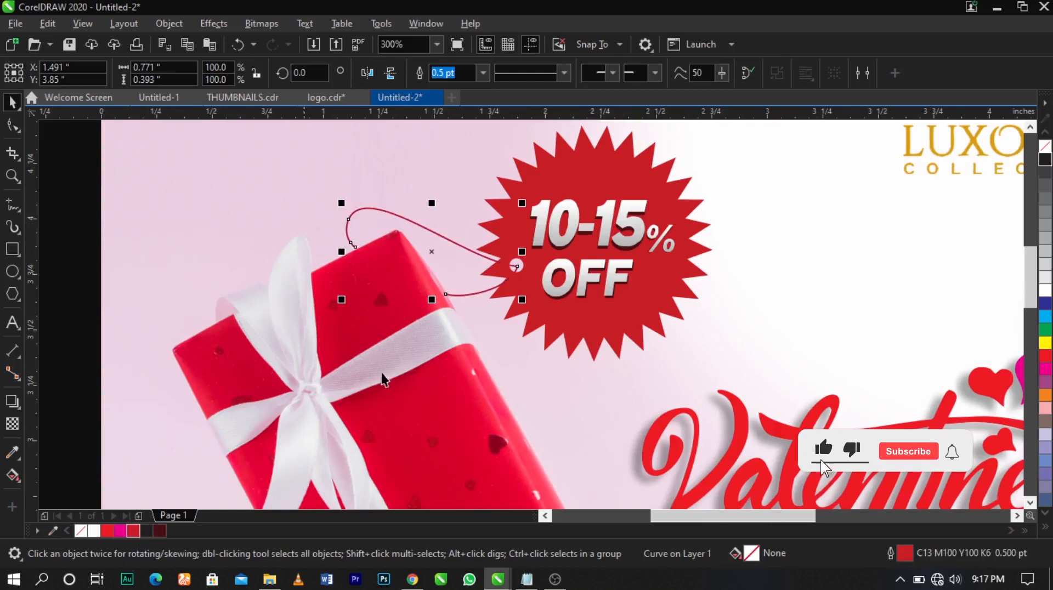
# Step: Cut the "Valentine's Sale" line from the copy beside the page and place it on the flyer below the tagline
pyautogui.scroll(-2, 477, 279)
pyautogui.press('z')
pyautogui.moveTo(313, 197); pyautogui.dragTo(795, 472)
pyautogui.press('space')
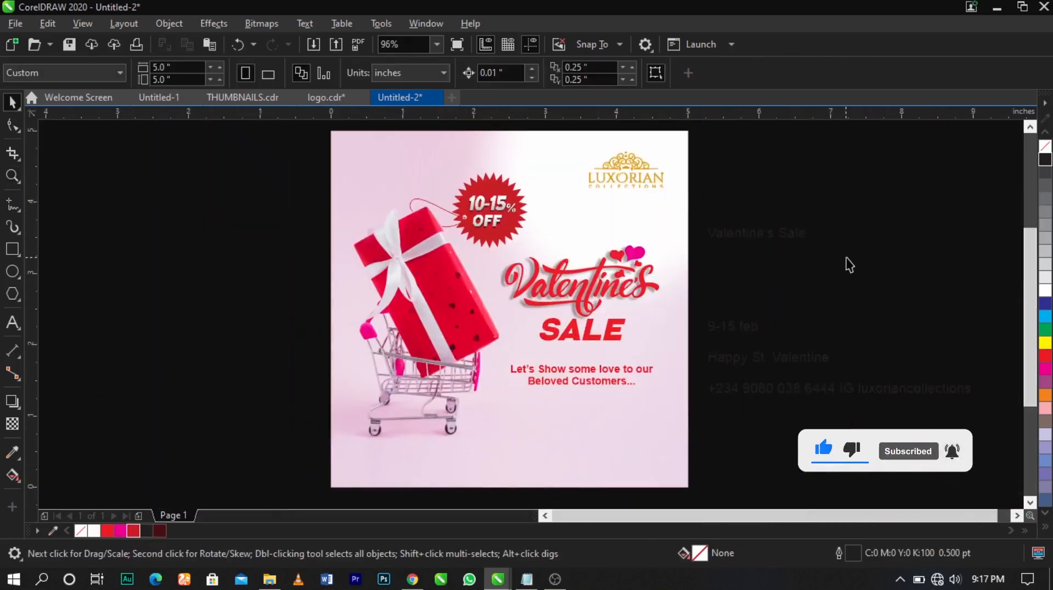
pyautogui.press('z')
pyautogui.moveTo(266, 160); pyautogui.dragTo(924, 492)
pyautogui.press('space')
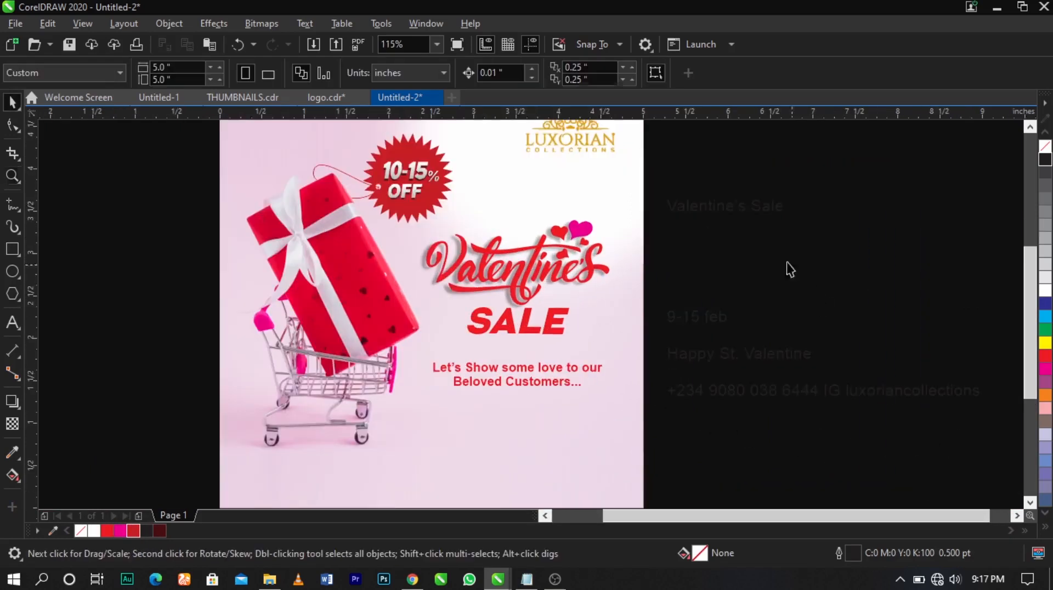
pyautogui.doubleClick(765, 211)
pyautogui.moveTo(787, 207); pyautogui.dragTo(649, 214)
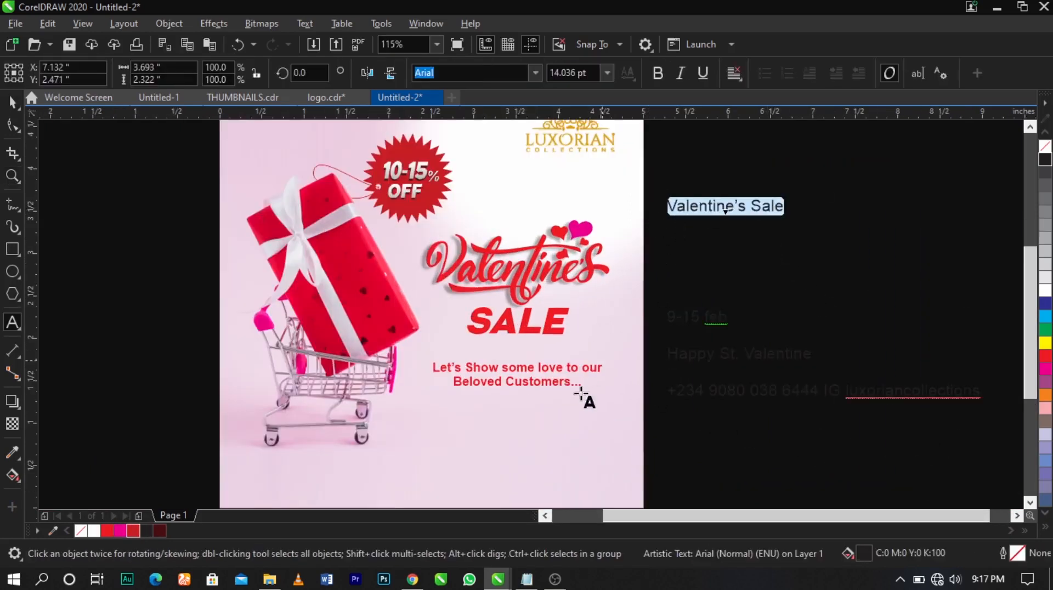
pyautogui.hotkey('ctrl', 'x')
pyautogui.click(515, 448)
pyautogui.hotkey('ctrl', 'v')
pyautogui.hotkey('ctrl', 'space')
pyautogui.moveTo(573, 447); pyautogui.dragTo(526, 454)
pyautogui.click(713, 295)
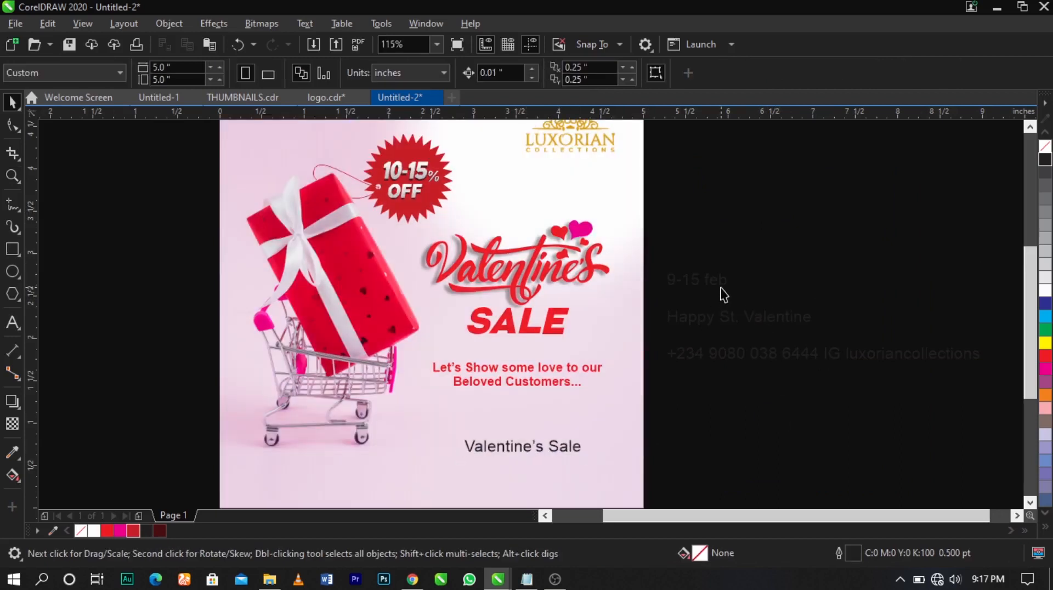
# Step: Delete the small black "Valentine's Sale" text from the flyer
pyautogui.doubleClick(722, 286)
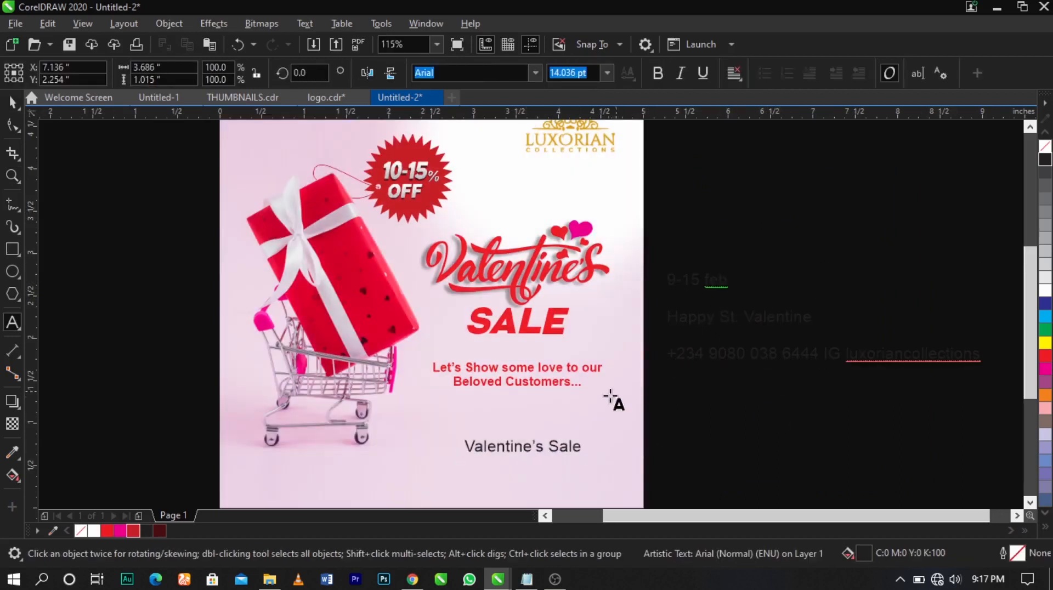
pyautogui.hotkey('ctrl', 'space')
pyautogui.click(568, 449)
pyautogui.press('Delete')
# Step: Cut "Happy St. Valentine" from the copy beside the page and paste it on the flyer below the tagline
pyautogui.moveTo(799, 318); pyautogui.dragTo(675, 336)
pyautogui.doubleClick(835, 327)
pyautogui.click(825, 331)
pyautogui.hotkey('ctrl', 'x')
pyautogui.click(458, 438)
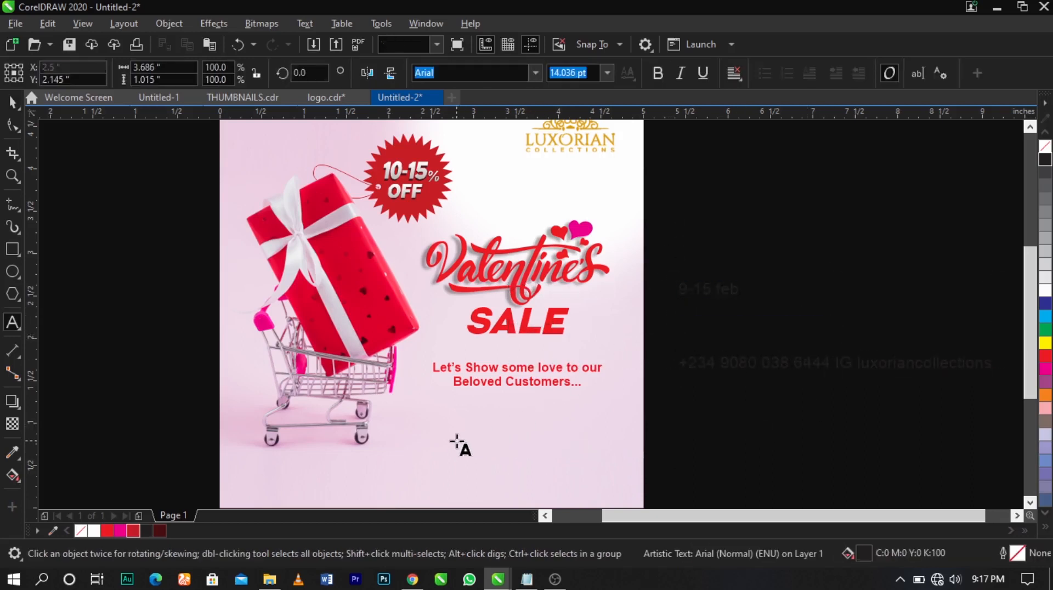
pyautogui.hotkey('ctrl', 'v')
# Step: Cut "9-15 feb" from the copy beside the page and paste it just above "Happy St. Valentine"
pyautogui.click(713, 292)
pyautogui.moveTo(738, 297); pyautogui.dragTo(654, 293)
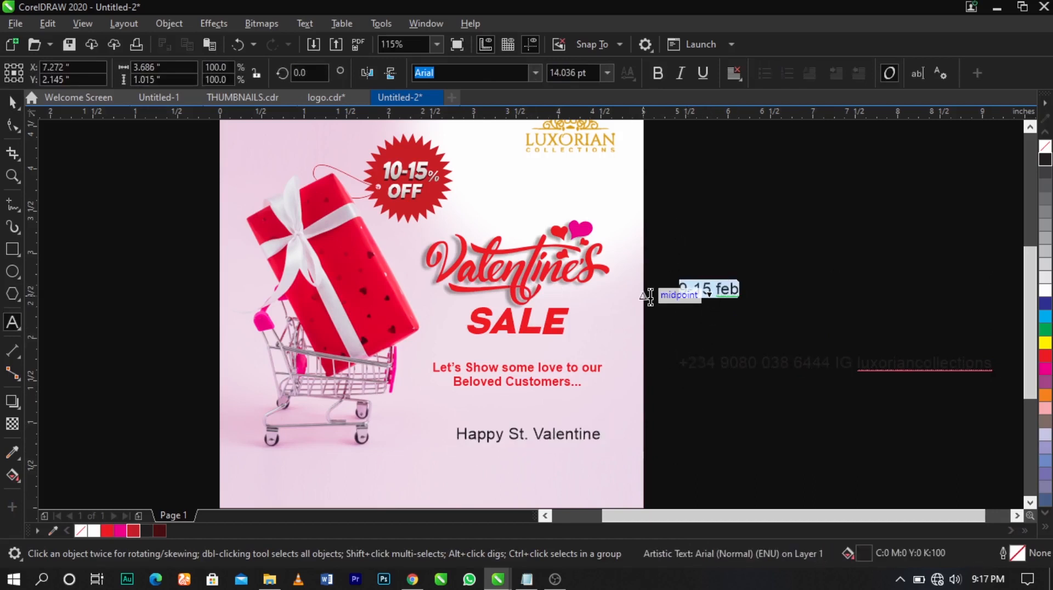
pyautogui.hotkey('ctrl', 'x')
pyautogui.click(463, 416)
pyautogui.hotkey('ctrl', 'v')
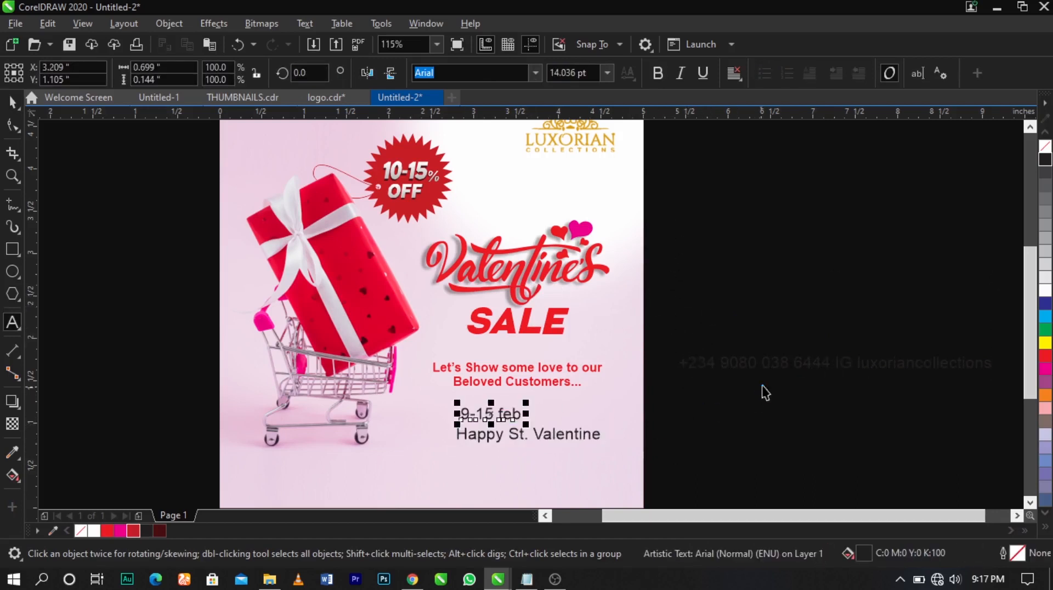
# Step: Shrink the contact line beside the page to about 13.8 pt and close up the empty space above it
pyautogui.click(776, 364)
pyautogui.scroll(-2, 736, 366)
pyautogui.scroll(2, 736, 367)
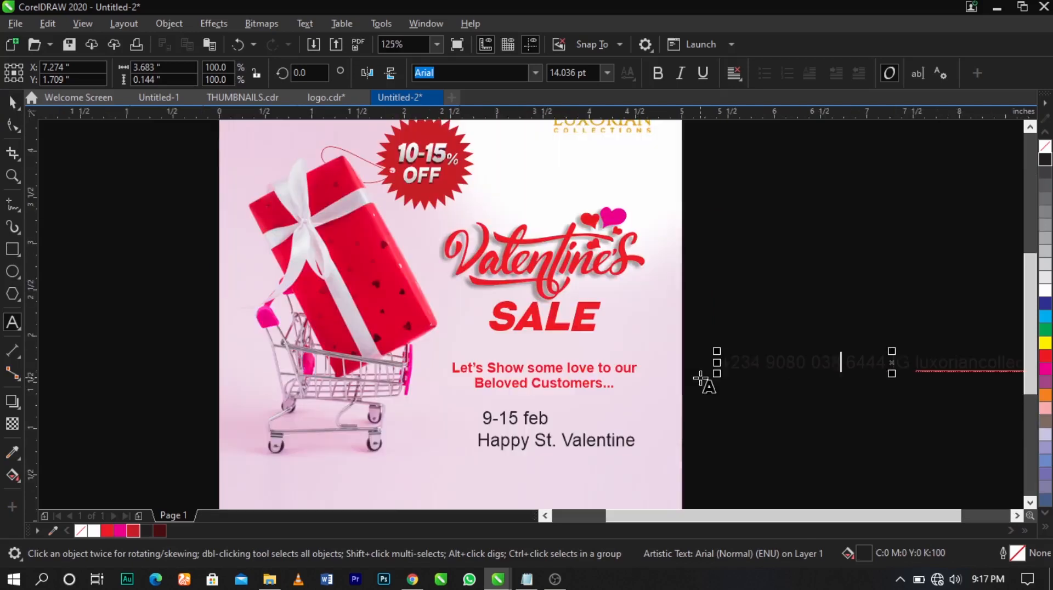
pyautogui.moveTo(717, 374); pyautogui.dragTo(720, 367)
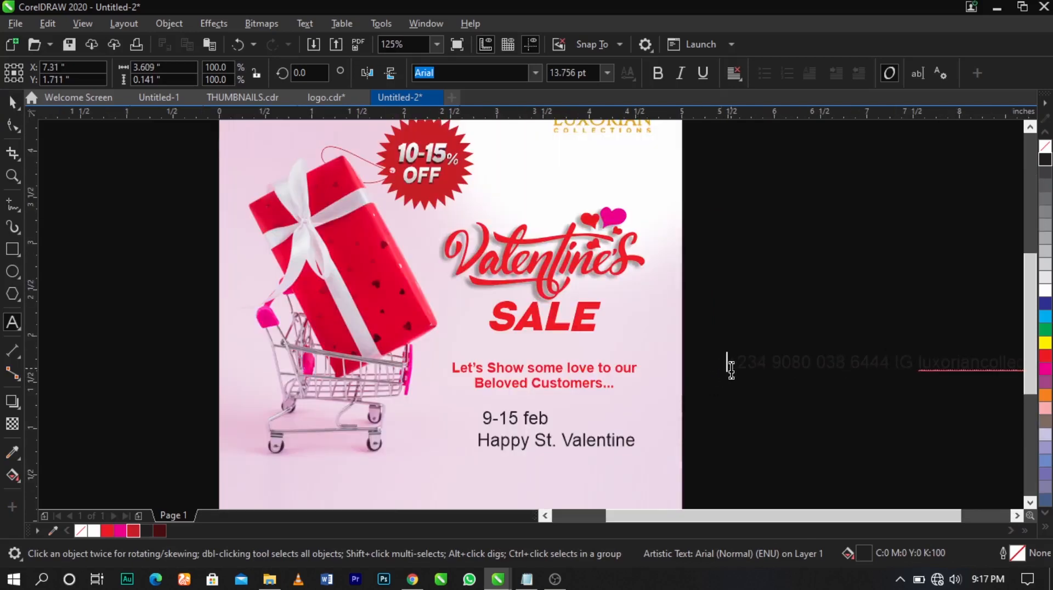
pyautogui.press('Up')
pyautogui.press('Up')
pyautogui.press('Up')
pyautogui.press('Up')
pyautogui.press('Up')
pyautogui.press('Up')
pyautogui.press('Up')
pyautogui.press('Up')
pyautogui.press('Up')
pyautogui.press('Up')
pyautogui.press('Up')
pyautogui.press('Up')
pyautogui.press('Up')
pyautogui.press('Up')
pyautogui.press('Up')
pyautogui.press('Up')
pyautogui.press('Up')
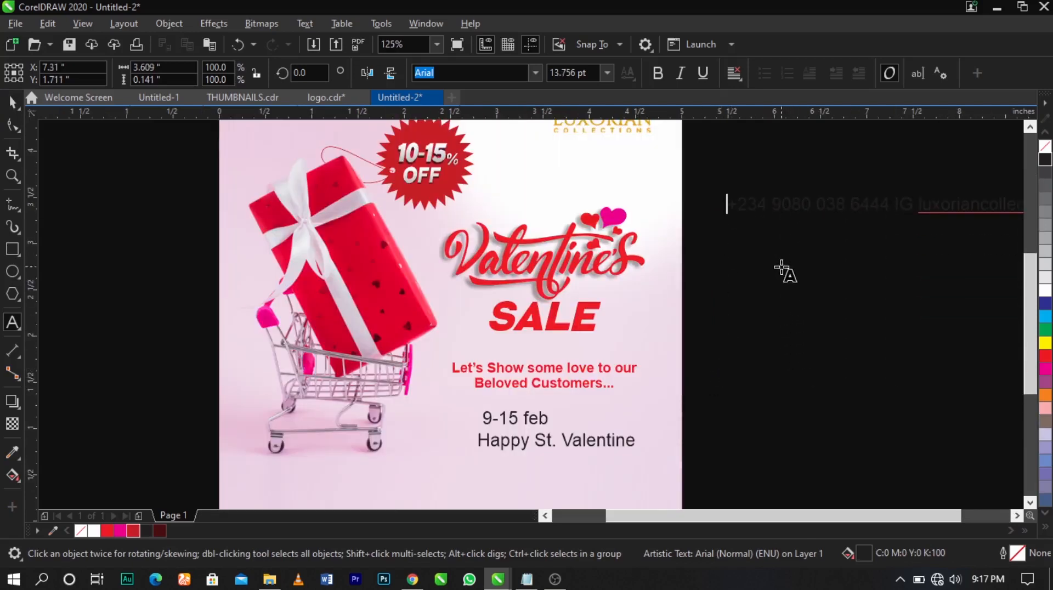
# Step: Move the contact details line to just below the flyer's bottom edge
pyautogui.scroll(-2, 759, 229)
pyautogui.hotkey('ctrl', 'space')
pyautogui.moveTo(839, 297); pyautogui.dragTo(630, 384)
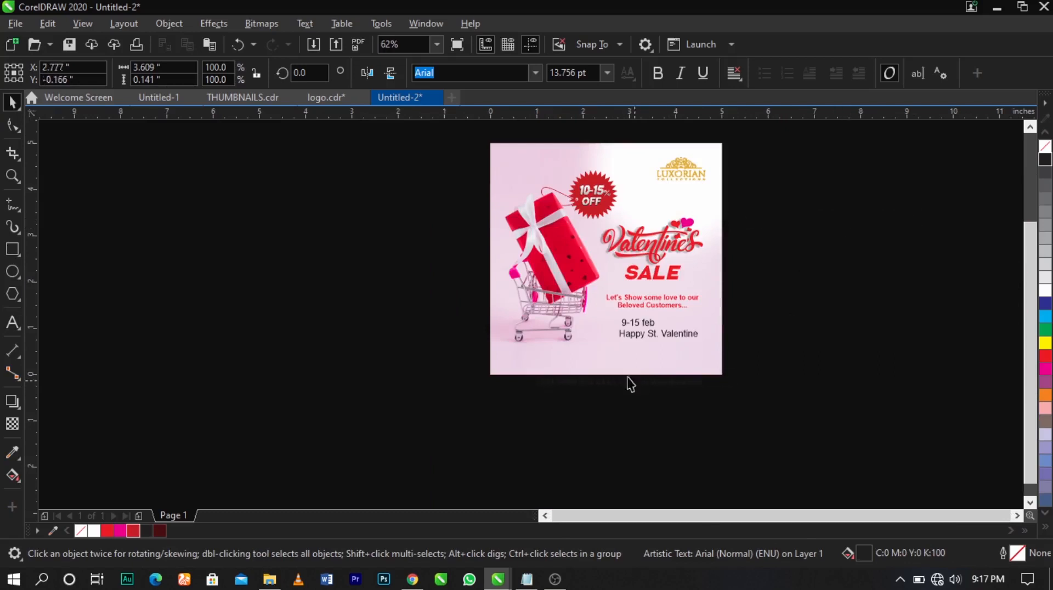
# Step: Scale the red "Let's Show some love to our Beloved Customers..." tagline down to about 9.66 pt and move it slightly up
pyautogui.press('z')
pyautogui.moveTo(447, 224); pyautogui.dragTo(836, 394)
pyautogui.moveTo(318, 266); pyautogui.dragTo(767, 452)
pyautogui.press('space')
pyautogui.click(691, 249)
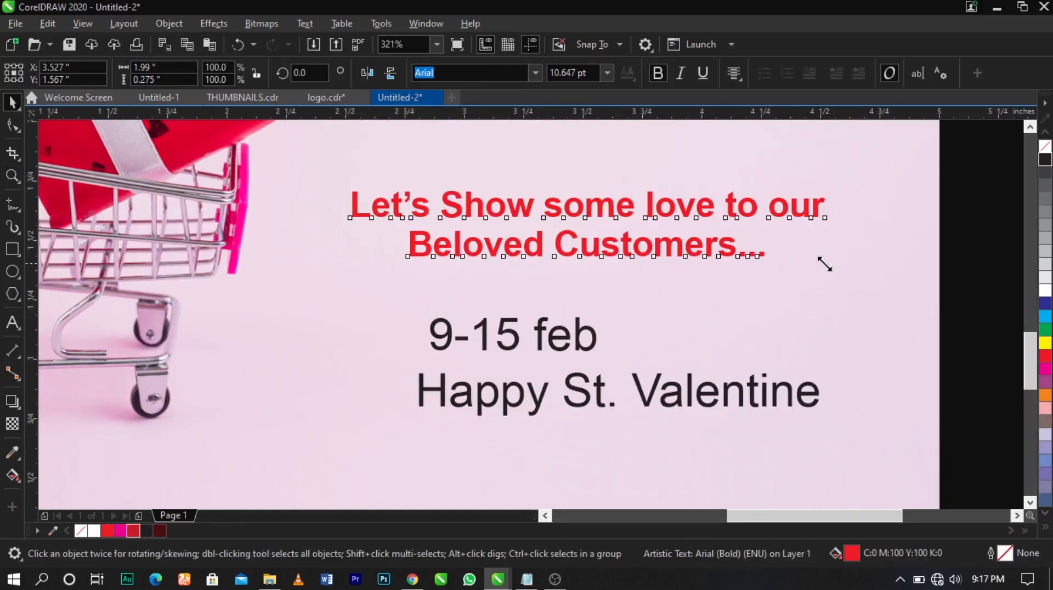
pyautogui.moveTo(824, 264); pyautogui.dragTo(795, 258)
pyautogui.moveTo(743, 212); pyautogui.dragTo(742, 186)
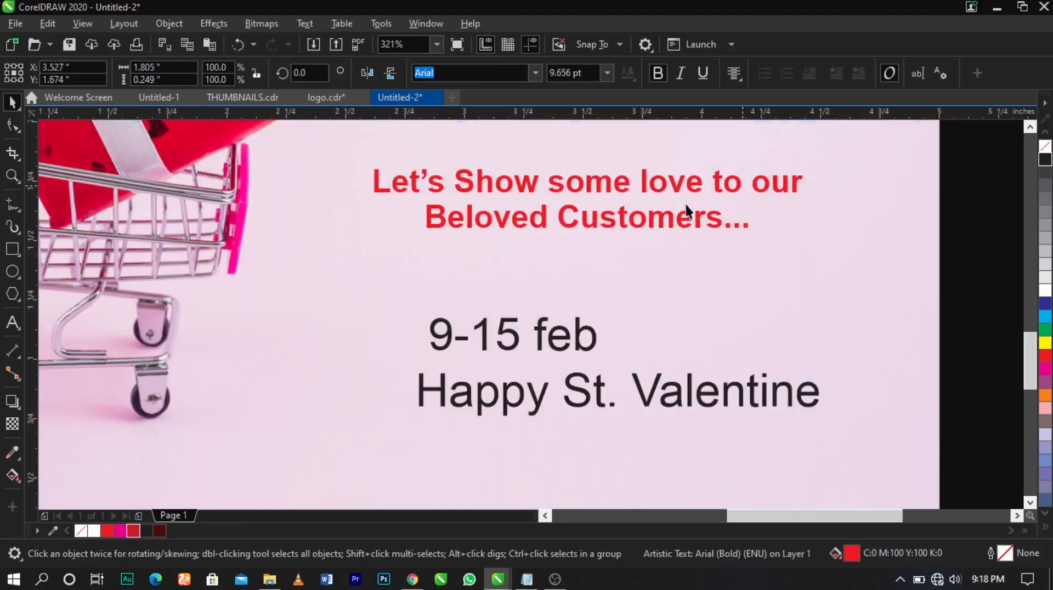
# Step: Draw a rectangle about 1.253 by 0.247 inches under the tagline and move "9-15 feb" and "Happy St. Valentine" below it
pyautogui.scroll(-1, 620, 220)
pyautogui.click(805, 283)
pyautogui.scroll(1, 630, 249)
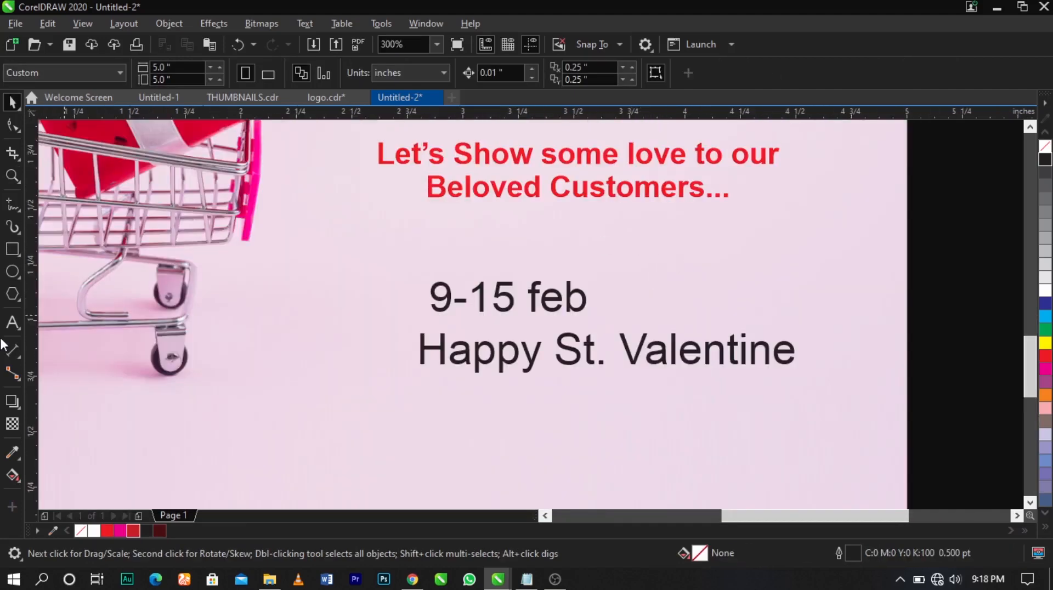
pyautogui.click(11, 252)
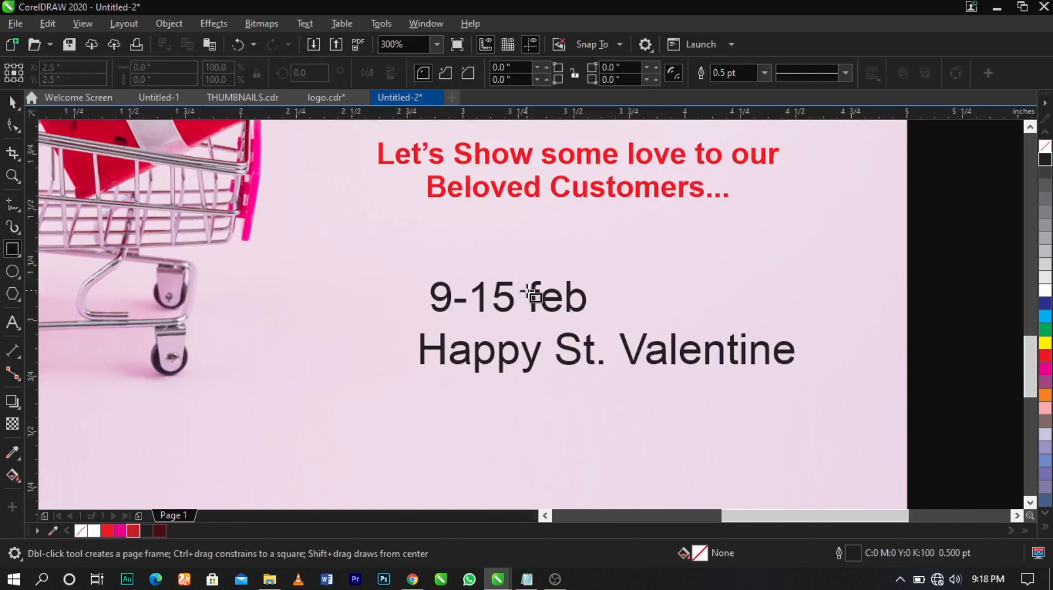
pyautogui.moveTo(438, 261)
pyautogui.mouseDown()
pyautogui.moveTo(630, 289)
pyautogui.moveTo(717, 317)
pyautogui.mouseUp()
pyautogui.press('space')
pyautogui.moveTo(682, 369); pyautogui.dragTo(630, 447)
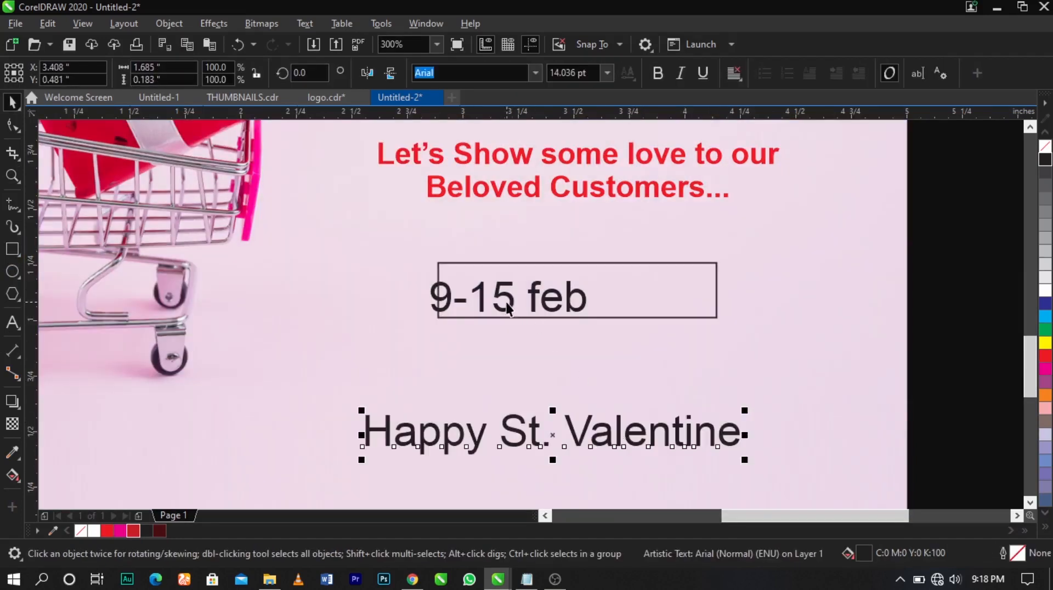
pyautogui.moveTo(510, 304); pyautogui.dragTo(463, 385)
# Step: Centre the rectangle horizontally on the red tagline
pyautogui.click(565, 296)
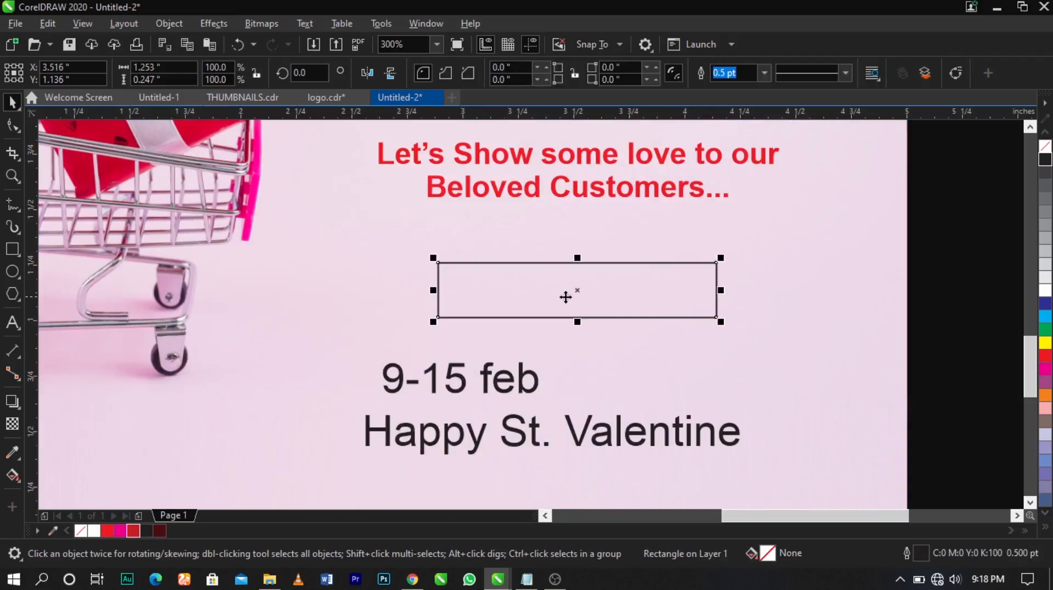
pyautogui.keyDown('shift'); pyautogui.click(679, 192); pyautogui.keyUp('shift')
pyautogui.press('c')
# Step: Round all the rectangle's corners to about 0.094 inch and shift it slightly up
pyautogui.click(613, 287)
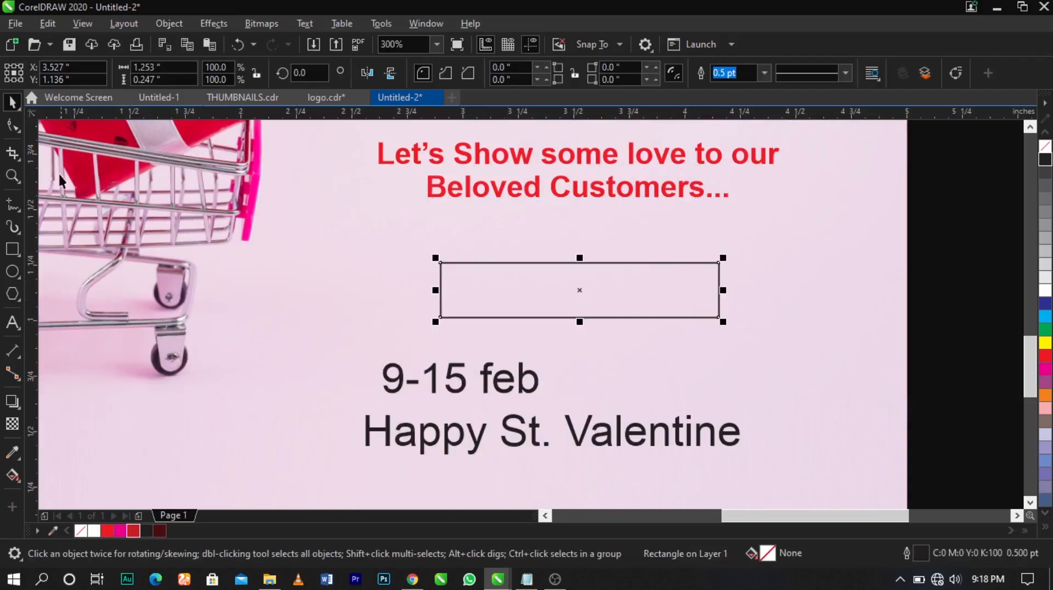
pyautogui.click(13, 125)
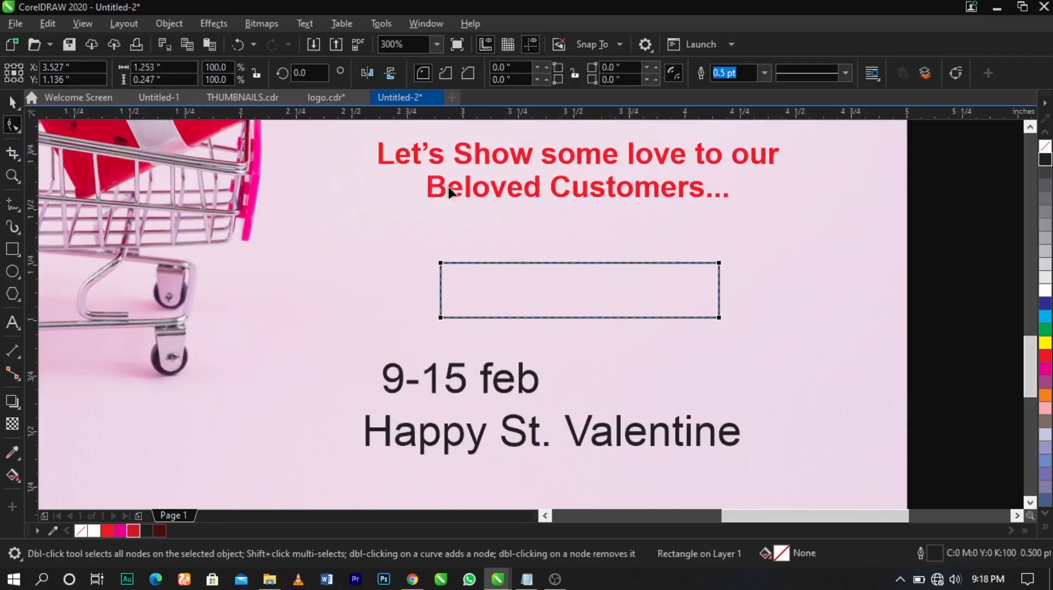
pyautogui.moveTo(441, 265); pyautogui.dragTo(441, 284)
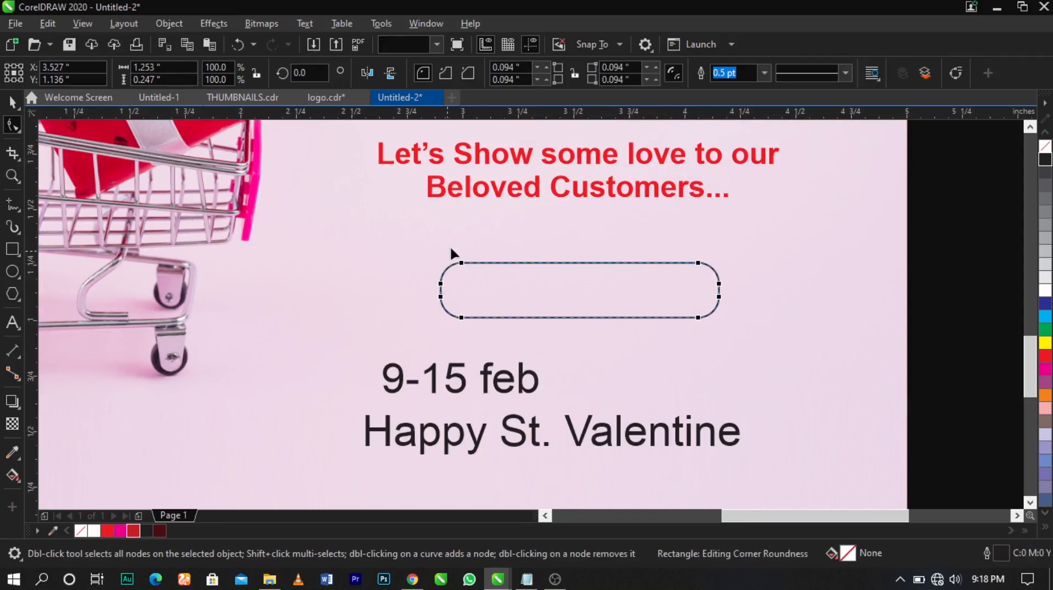
pyautogui.click(12, 102)
pyautogui.scroll(2, 543, 286)
pyautogui.moveTo(554, 297); pyautogui.dragTo(554, 292)
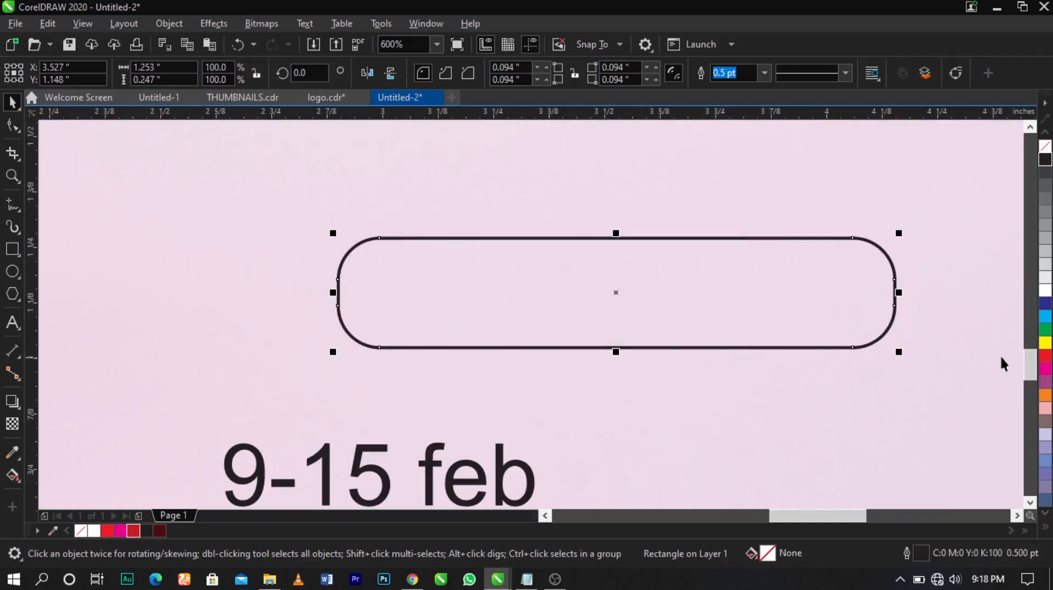
# Step: Fill the rounded rectangle with the dark red C13 M100 Y100 K6 and colour its outline white
pyautogui.click(133, 531)
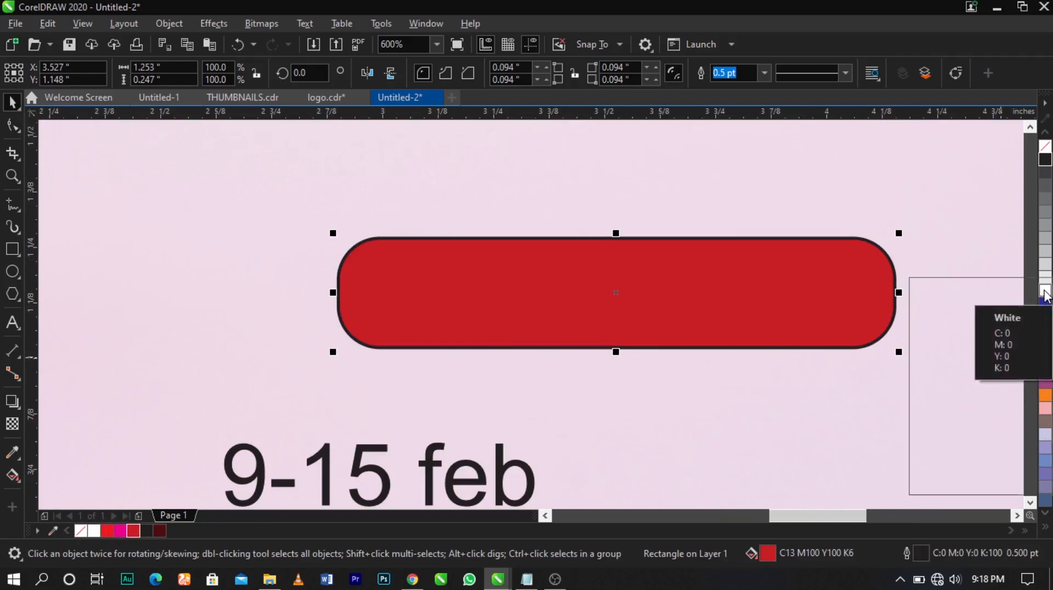
pyautogui.rightClick(1045, 294)
pyautogui.click(894, 280)
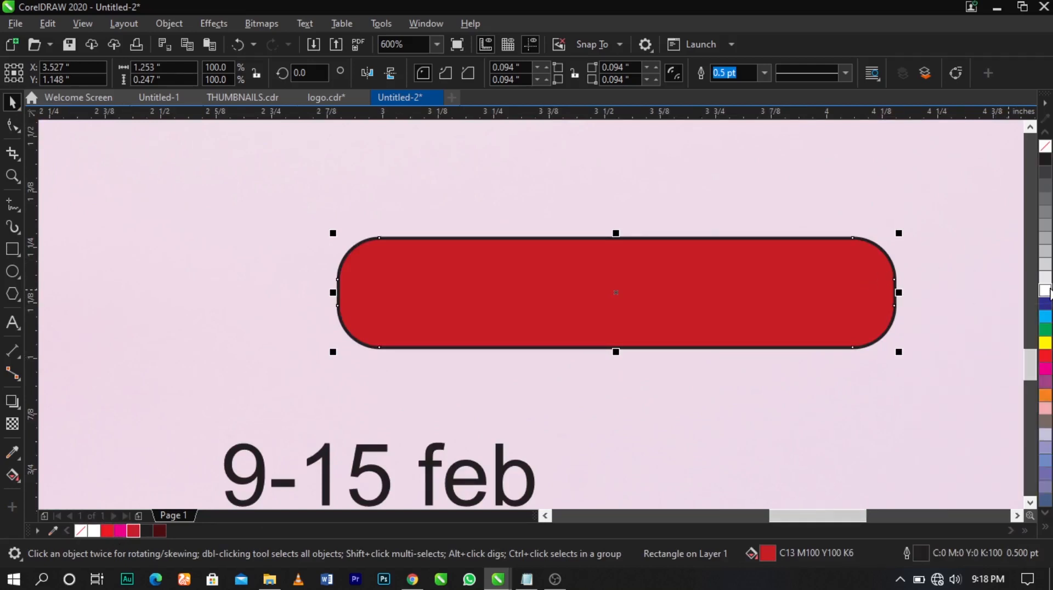
pyautogui.rightClick(1044, 291)
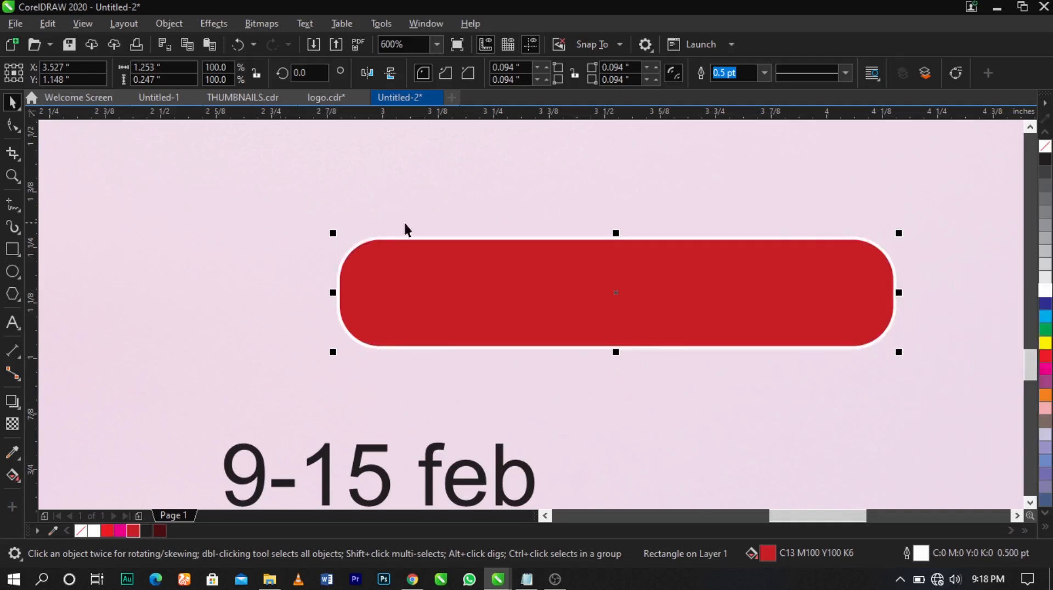
# Step: Set the rounded rectangle's white outline width to 2.0 pt
pyautogui.doubleClick(921, 554)
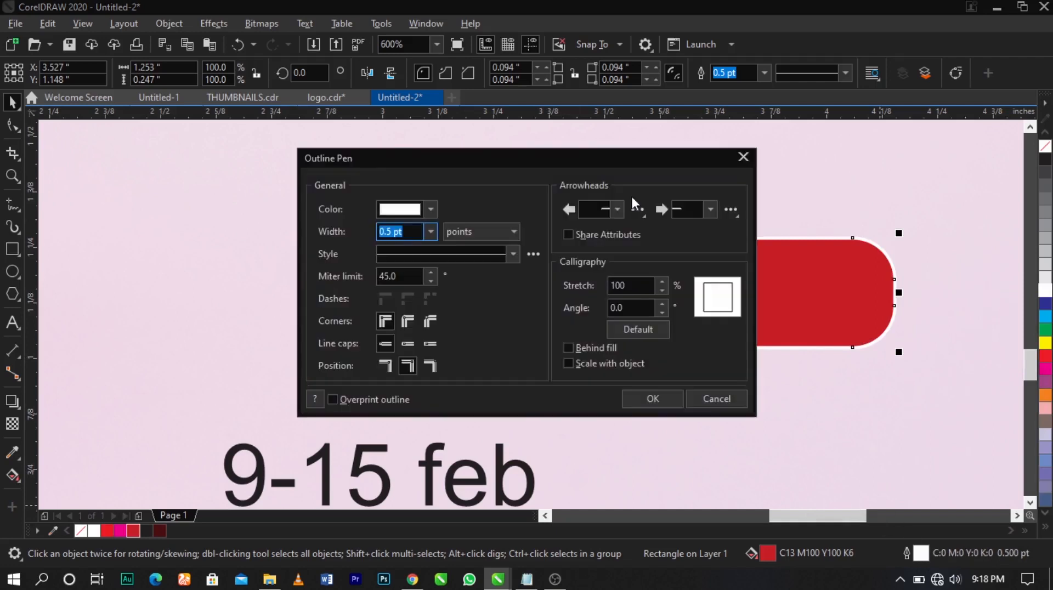
pyautogui.moveTo(569, 162); pyautogui.dragTo(272, 3)
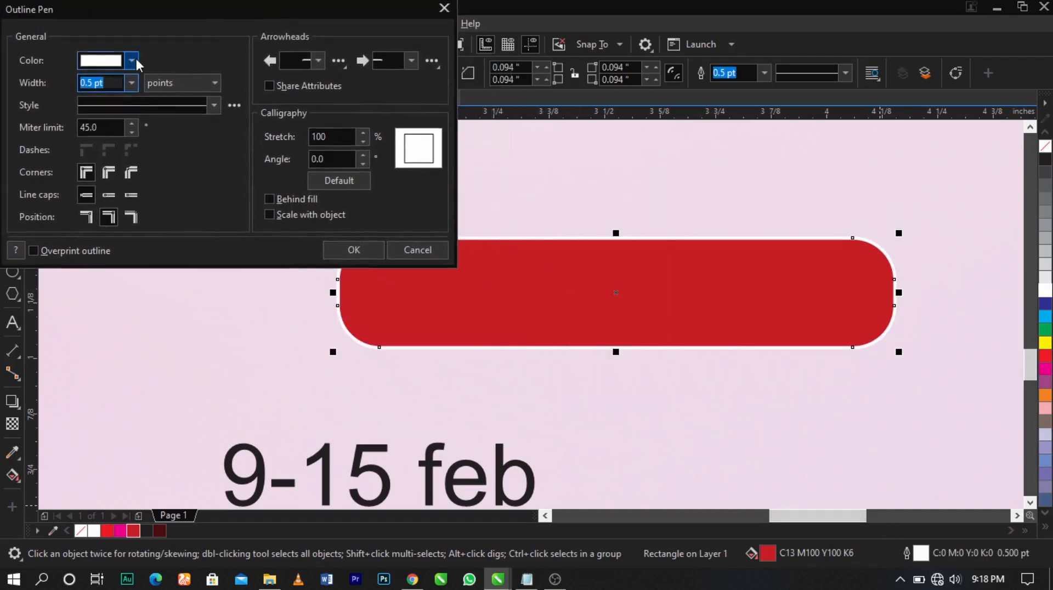
pyautogui.click(131, 82)
pyautogui.click(103, 169)
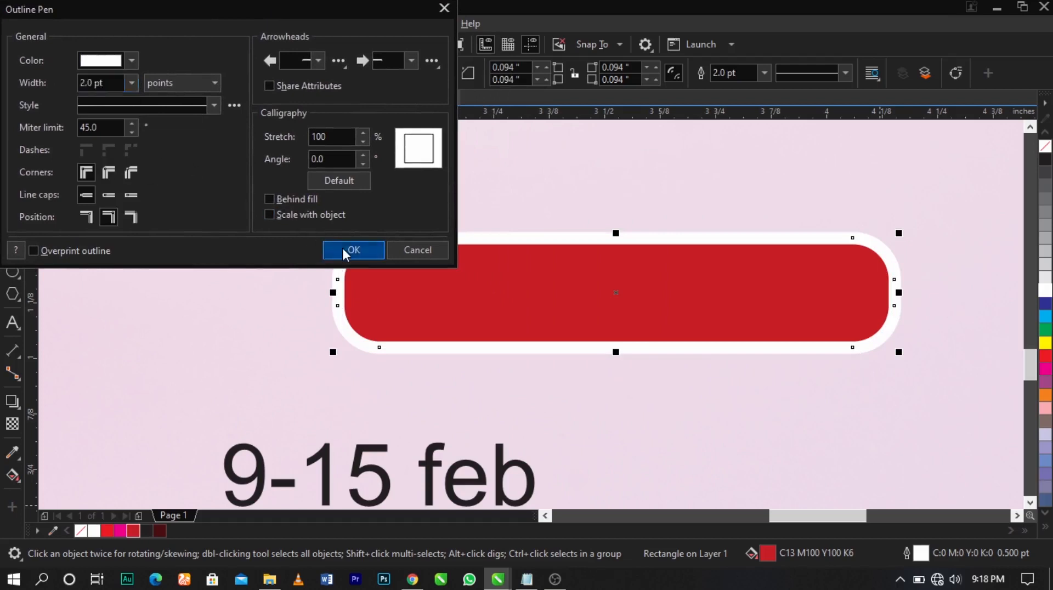
pyautogui.click(343, 250)
# Step: Add a drop shadow to the white-outlined red bar, drawn from its left end to its right end
pyautogui.click(597, 331)
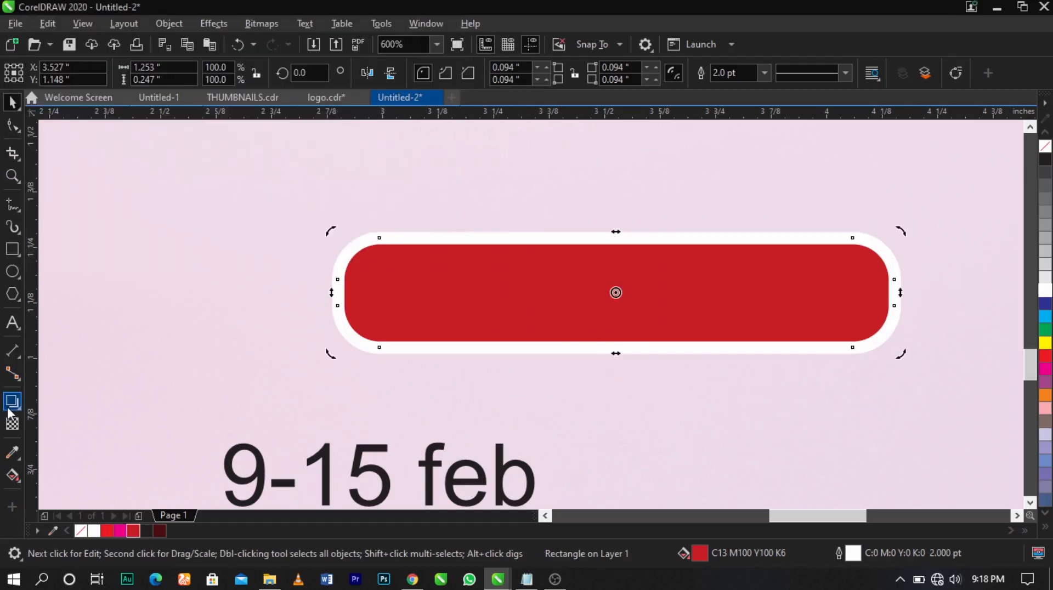
pyautogui.click(10, 404)
pyautogui.moveTo(335, 290); pyautogui.dragTo(900, 293)
pyautogui.scroll(2, 901, 294)
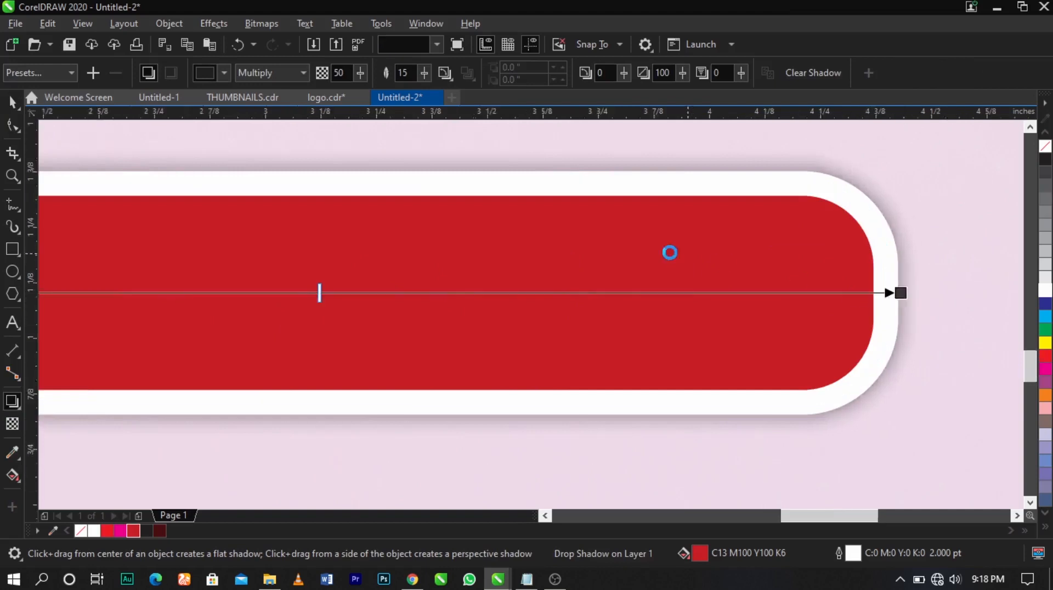
# Step: Place the "9-15 feb" text over the white-outlined red bar and bring it to the front
pyautogui.scroll(-4, 901, 293)
pyautogui.press('z')
pyautogui.moveTo(176, 200); pyautogui.dragTo(884, 415)
pyautogui.press('space')
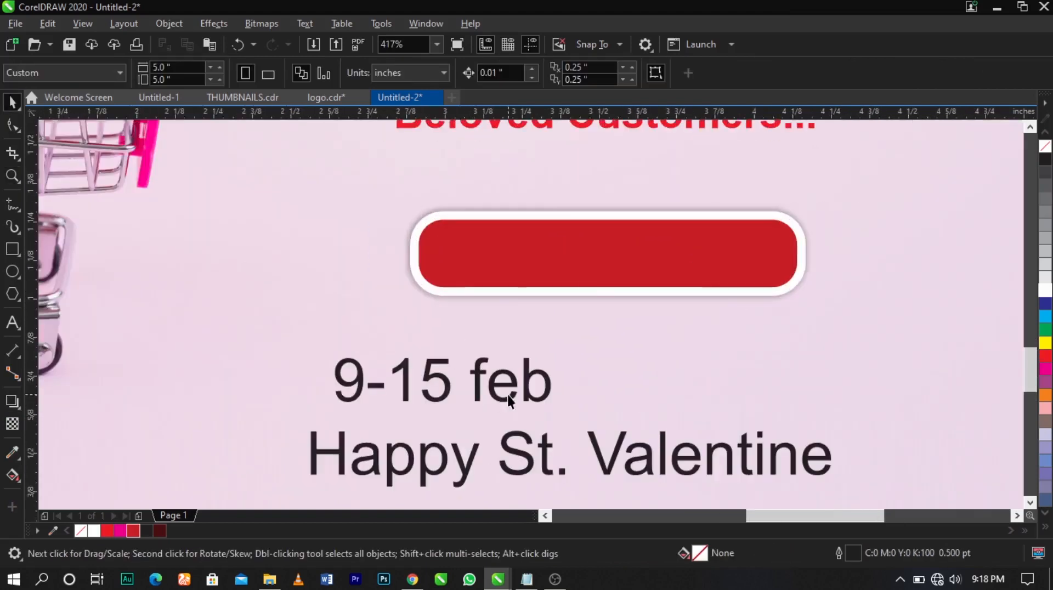
pyautogui.moveTo(508, 394); pyautogui.dragTo(693, 261)
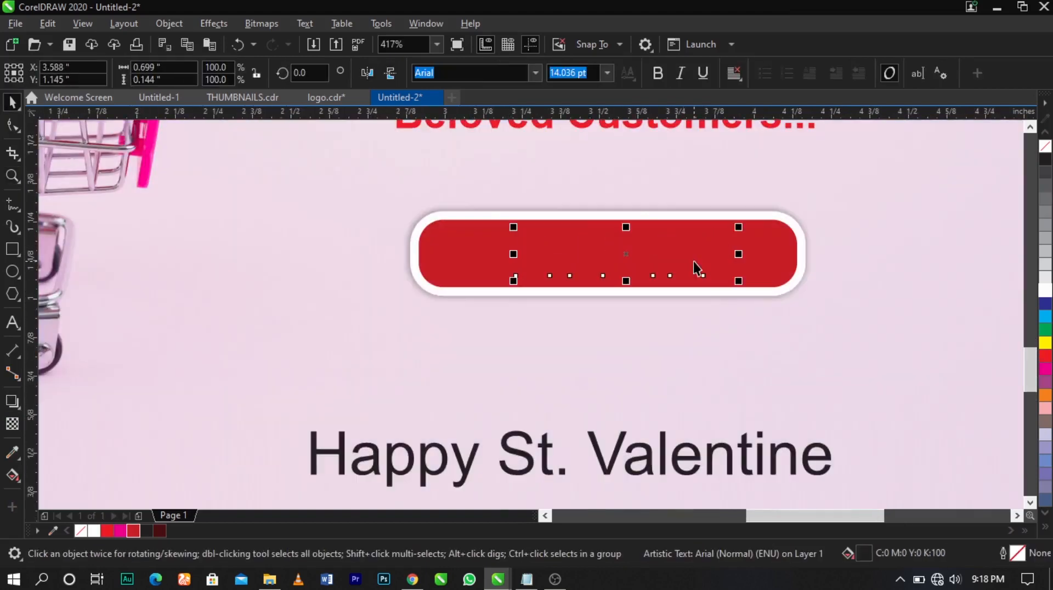
pyautogui.hotkey('shift', 'pageup')
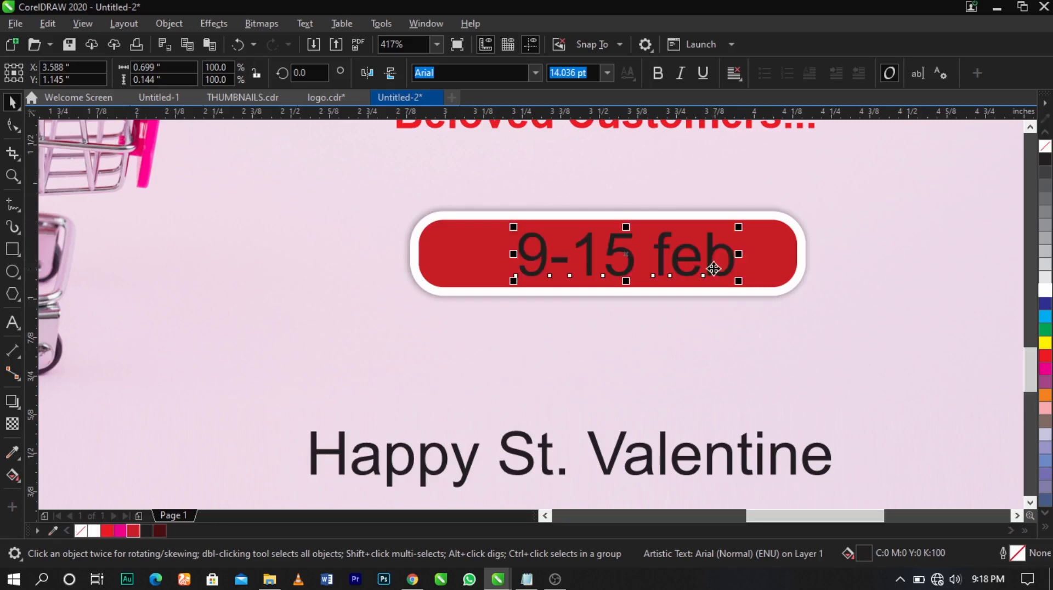
# Step: Make the "9-15 feb" text on the red bar bold and convert it to uppercase
pyautogui.click(657, 77)
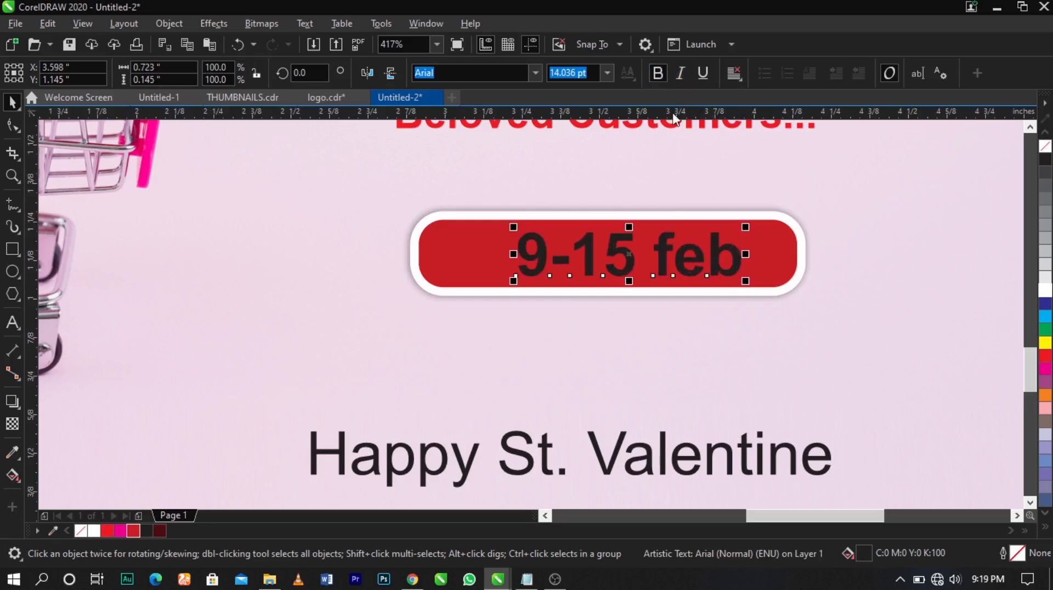
pyautogui.doubleClick(682, 272)
pyautogui.hotkey('shift', 'F3')
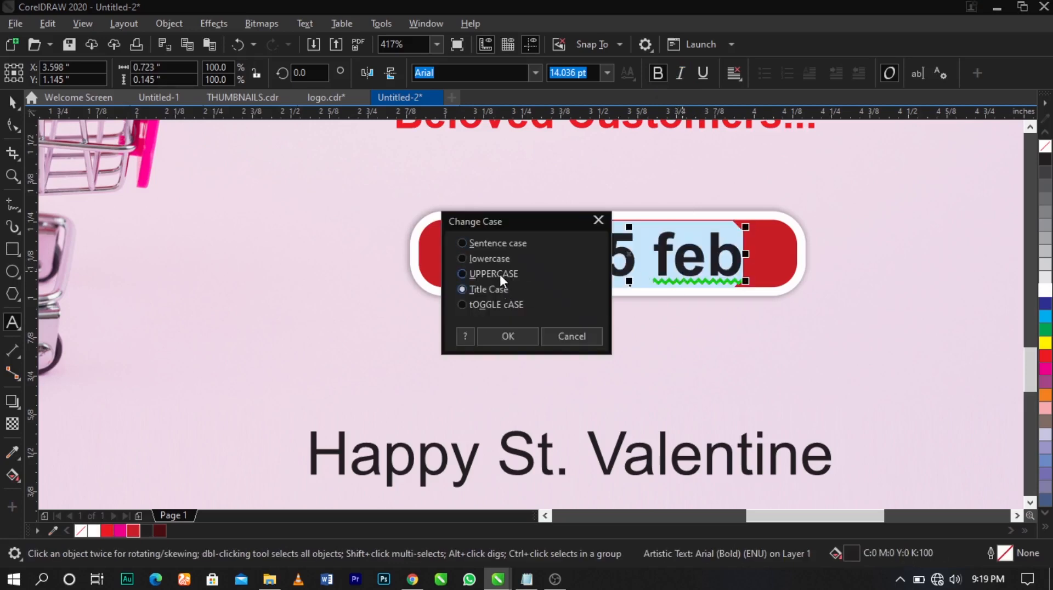
pyautogui.click(509, 337)
# Step: Centre the date text on the red bar and fill the text white
pyautogui.click(781, 276)
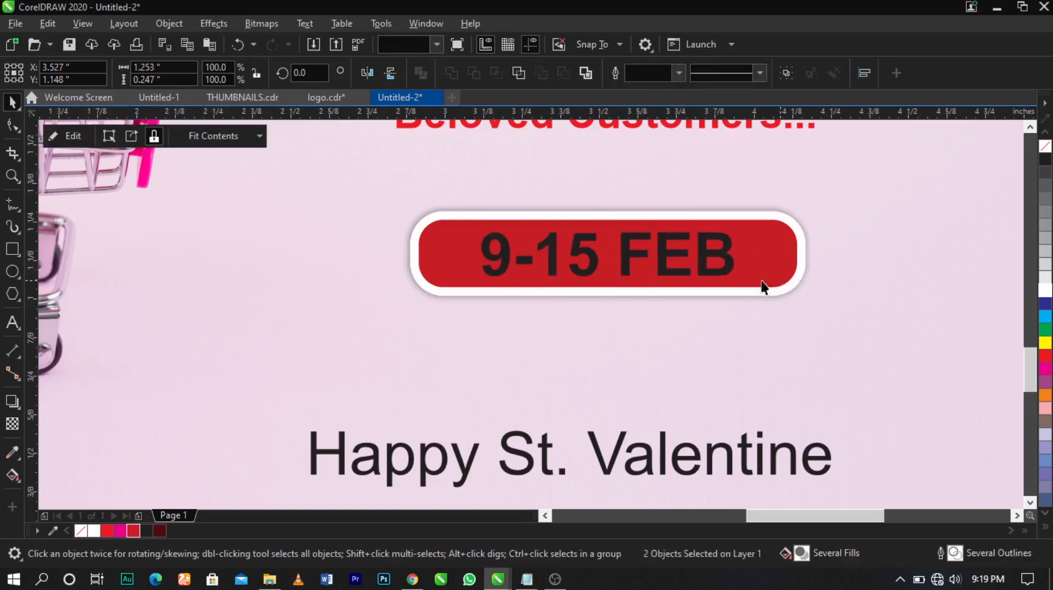
pyautogui.click(715, 272)
pyautogui.click(716, 272)
pyautogui.click(1045, 294)
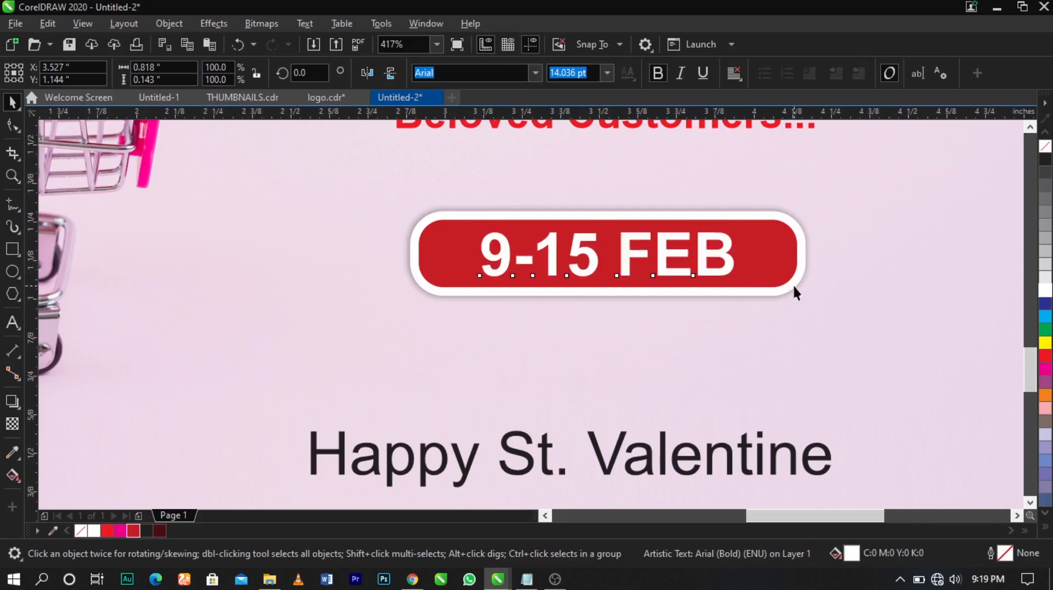
pyautogui.keyDown('shift'); pyautogui.click(735, 265); pyautogui.keyUp('shift')
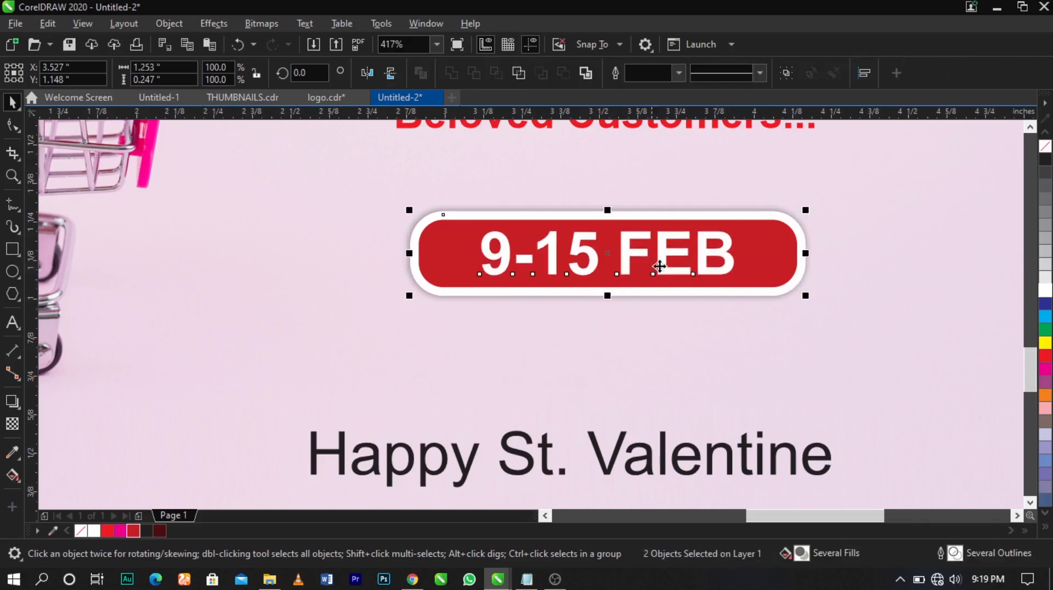
pyautogui.scroll(-3, 634, 249)
pyautogui.click(936, 277)
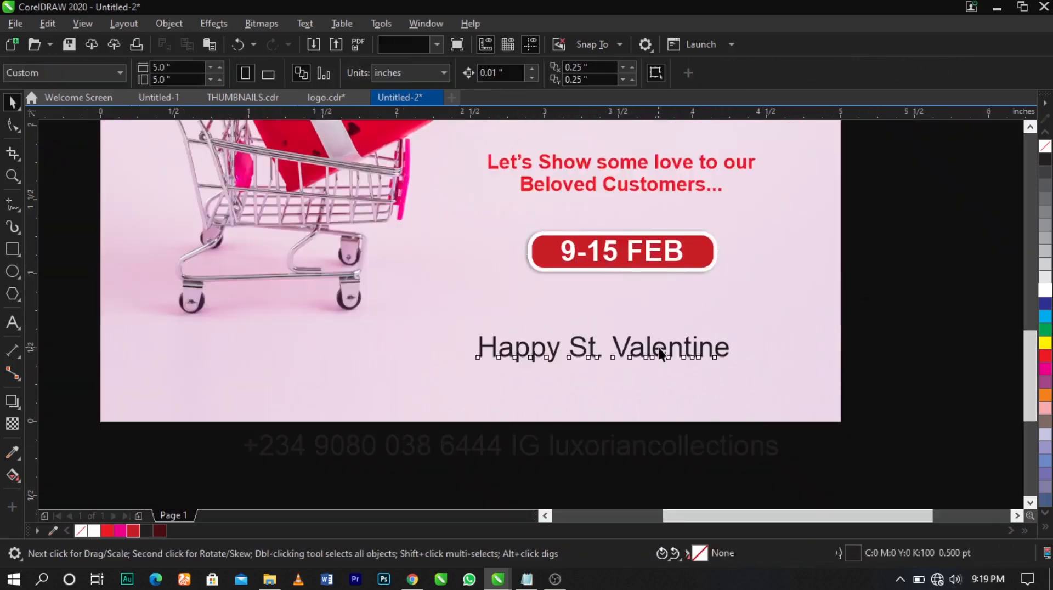
# Step: Move "Happy St. Valentine" up beneath the date bar, scale it to about 12 pt and italicise it
pyautogui.moveTo(658, 348); pyautogui.dragTo(669, 303)
pyautogui.moveTo(744, 325); pyautogui.dragTo(729, 336)
pyautogui.click(680, 73)
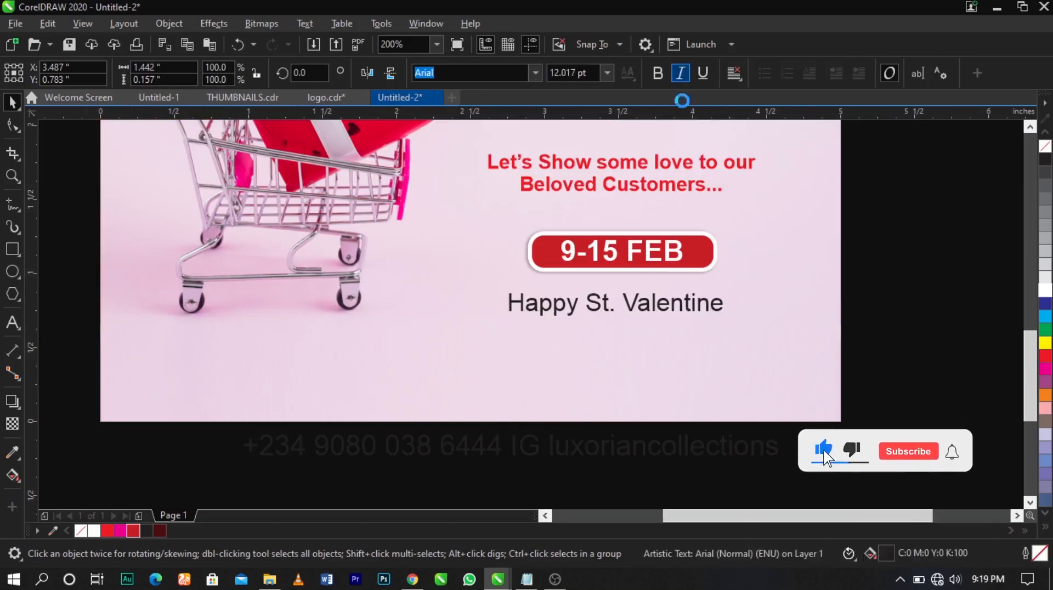
# Step: Shrink the italic "Happy St. Valentine" line slightly and centre it under the date text
pyautogui.click(682, 268)
pyautogui.click(841, 298)
pyautogui.moveTo(901, 292); pyautogui.dragTo(488, 363)
pyautogui.moveTo(729, 322); pyautogui.dragTo(719, 317)
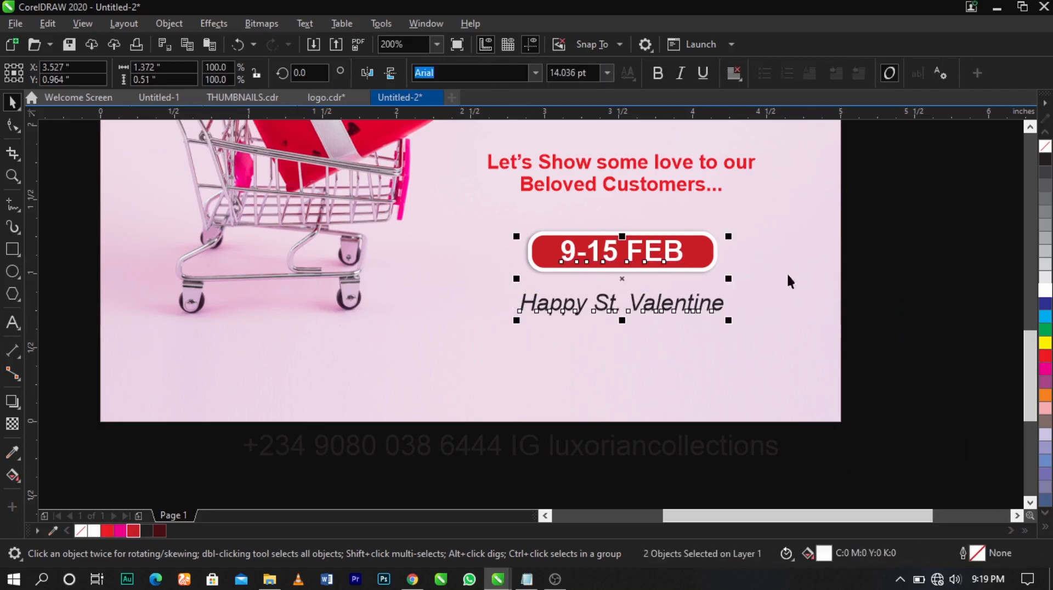
# Step: Separate the phone number from the contact line below the page and place it in the flyer's lower-left area
pyautogui.press('Escape')
pyautogui.press('z')
pyautogui.rightClick(639, 318)
pyautogui.scroll(1, 856, 322)
pyautogui.press('space')
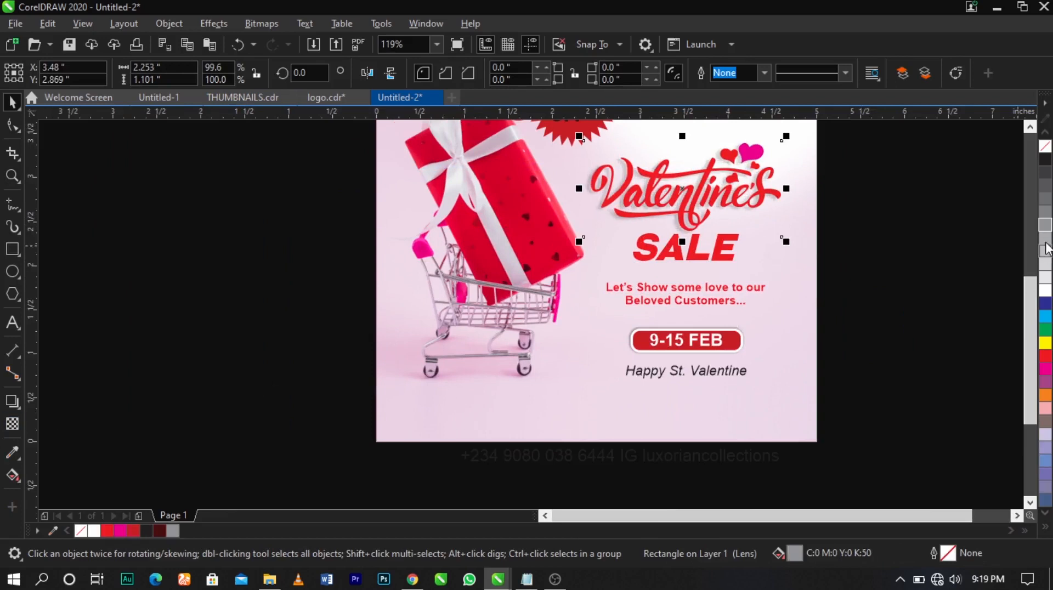
pyautogui.click(240, 264)
pyautogui.moveTo(242, 265); pyautogui.dragTo(858, 473)
pyautogui.scroll(2, 689, 446)
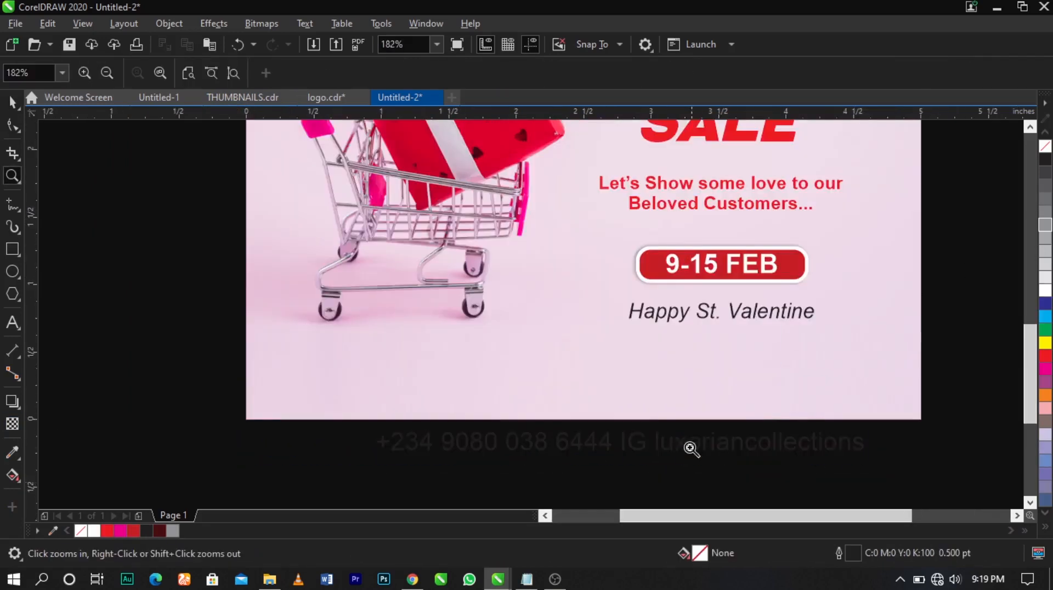
pyautogui.doubleClick(665, 449)
pyautogui.moveTo(613, 445); pyautogui.dragTo(285, 452)
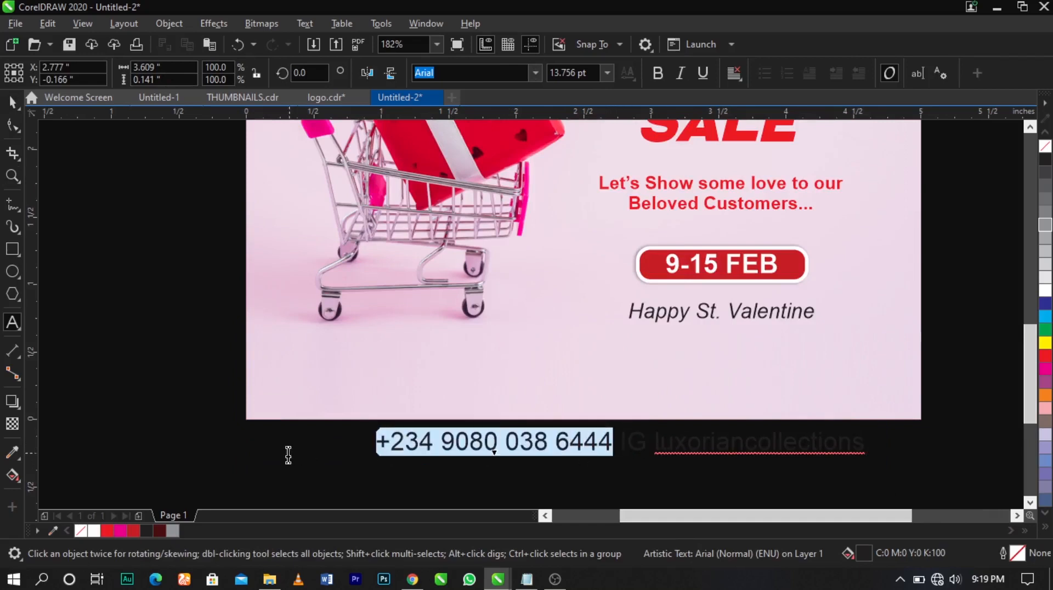
pyautogui.moveTo(395, 442); pyautogui.dragTo(303, 376)
# Step: Remove the "IG" prefix from the remaining contact text and move "luxoriancollections" into the flyer's lower-right area
pyautogui.click(501, 447)
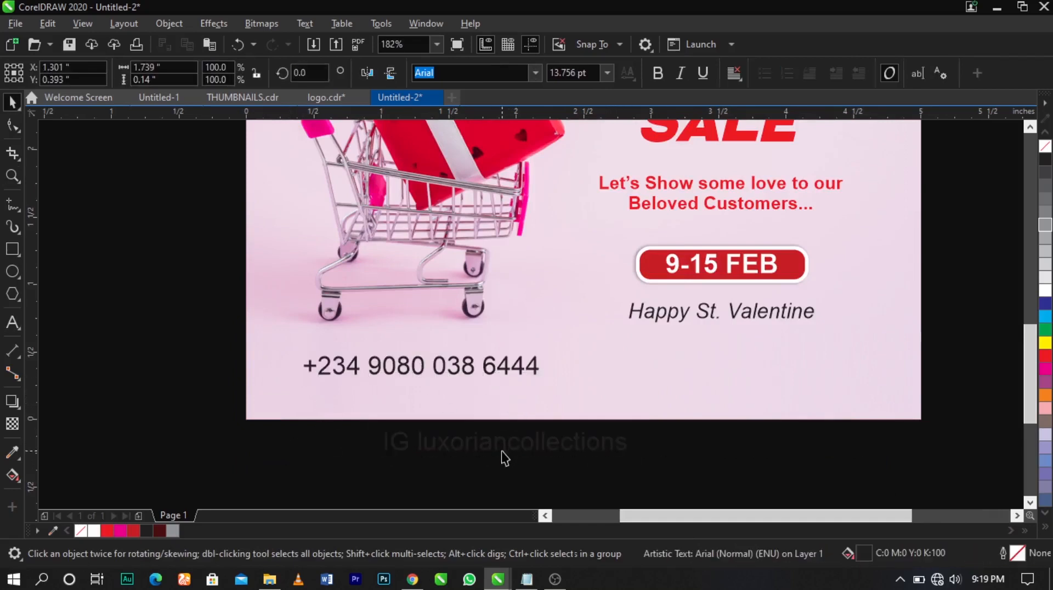
pyautogui.hotkey('ctrl', 'space')
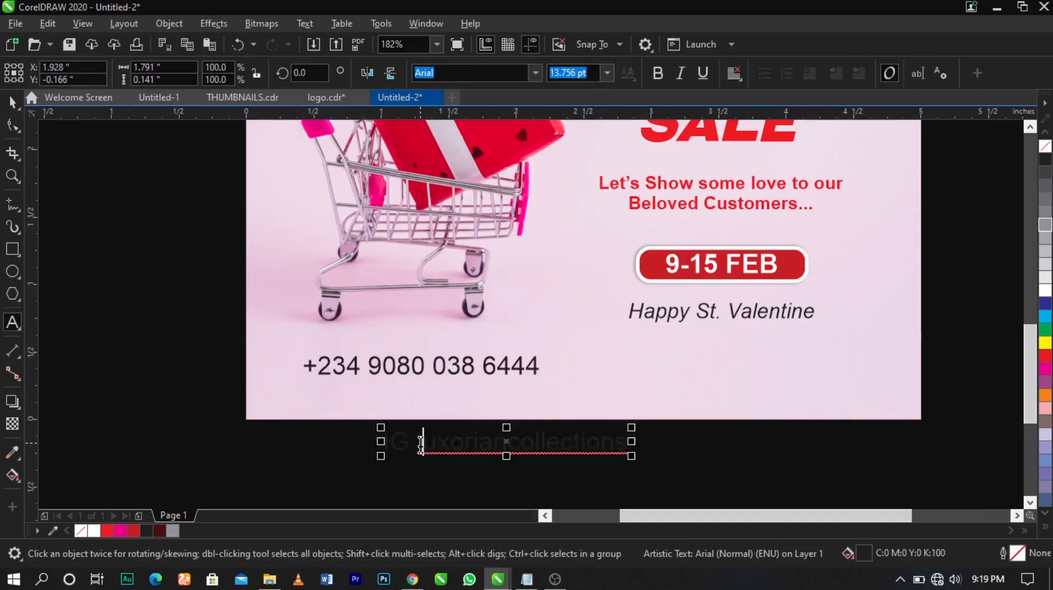
pyautogui.doubleClick(422, 443)
pyautogui.hotkey('shift', 'Home')
pyautogui.press('BackSpace')
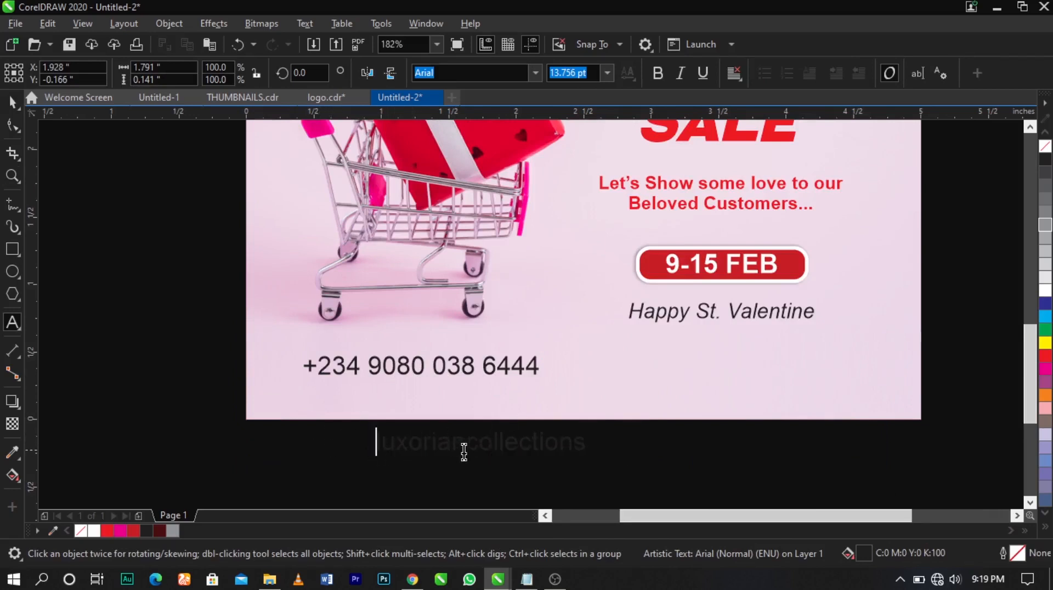
pyautogui.hotkey('ctrl', 'space')
pyautogui.moveTo(482, 446); pyautogui.dragTo(782, 386)
# Step: Scale the phone number and "luxoriancollections" down together to about 11.5 pt and shift the handle further right
pyautogui.moveTo(941, 357)
pyautogui.mouseDown()
pyautogui.moveTo(198, 475)
pyautogui.moveTo(940, 353)
pyautogui.mouseUp()
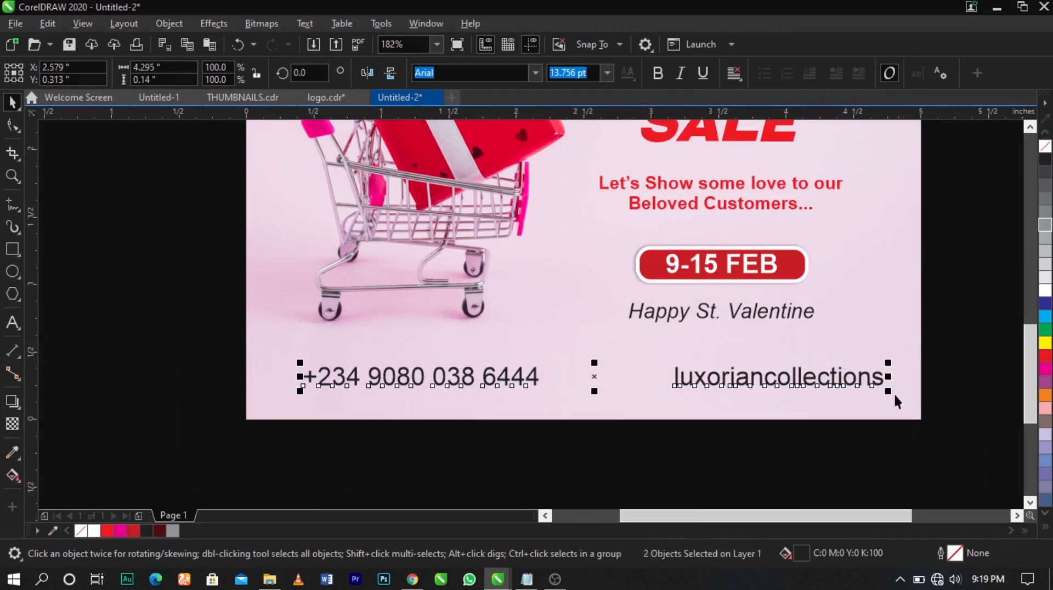
pyautogui.moveTo(888, 392); pyautogui.dragTo(794, 408)
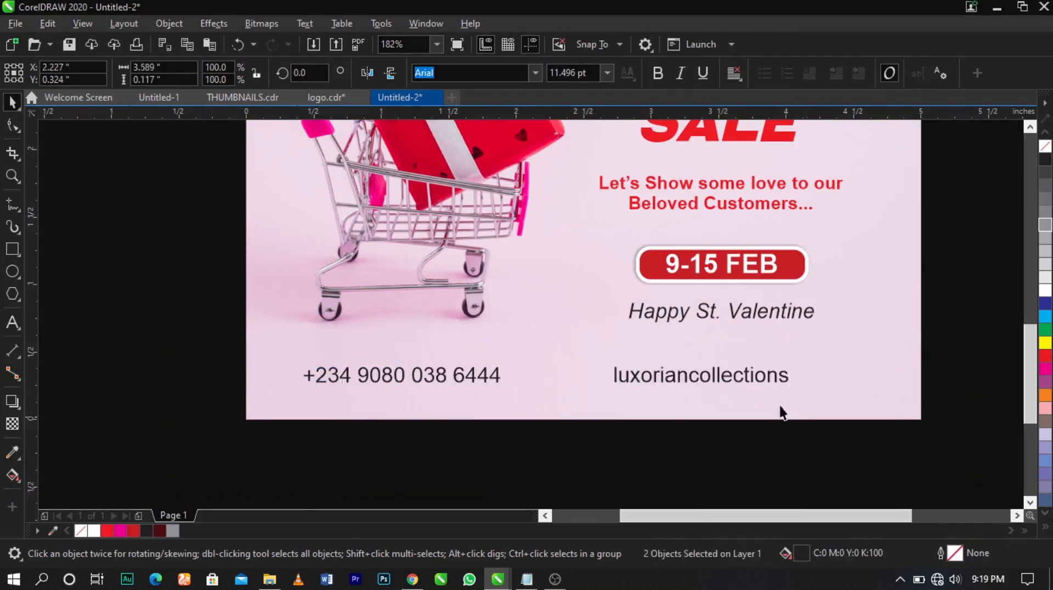
pyautogui.press('Escape')
pyautogui.moveTo(757, 377); pyautogui.dragTo(814, 383)
pyautogui.press('Escape')
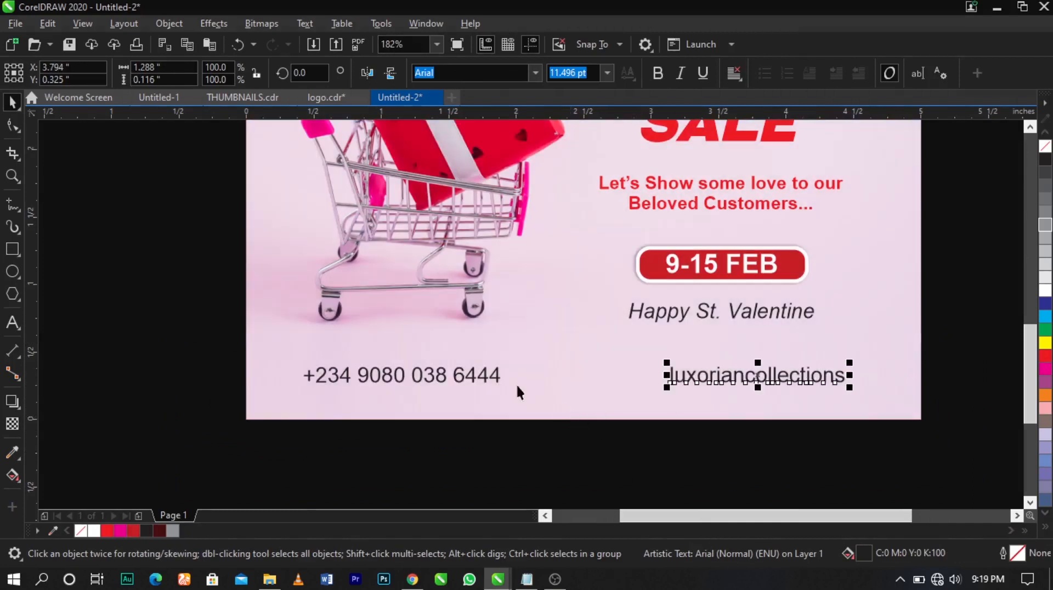
# Step: Make both contact texts bold, scale them to about 10.3 pt and move "luxoriancollections" closer to the flyer's right edge
pyautogui.keyDown('shift'); pyautogui.click(498, 379); pyautogui.keyUp('shift')
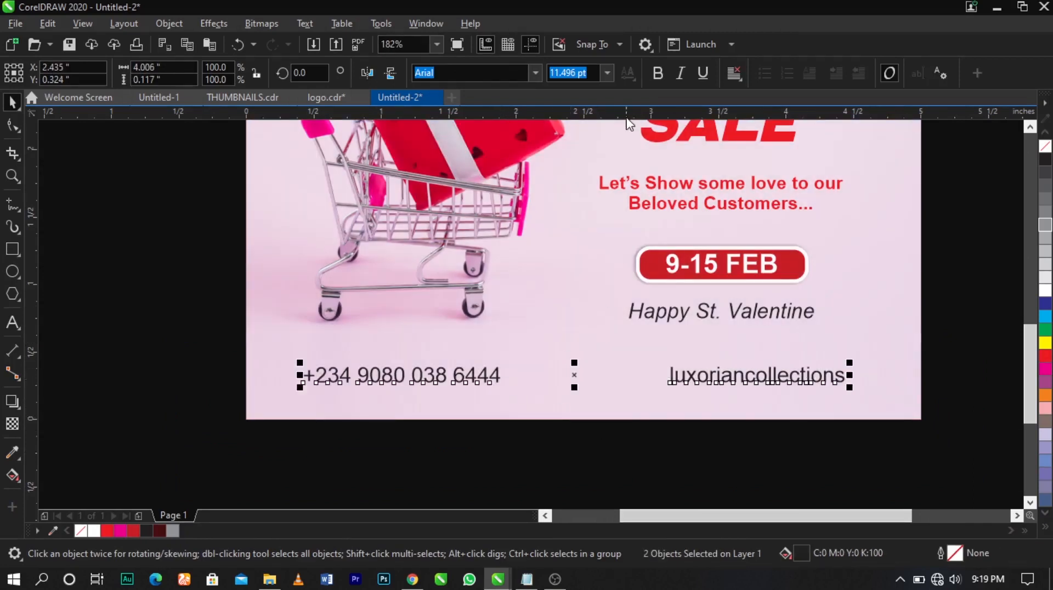
pyautogui.click(657, 74)
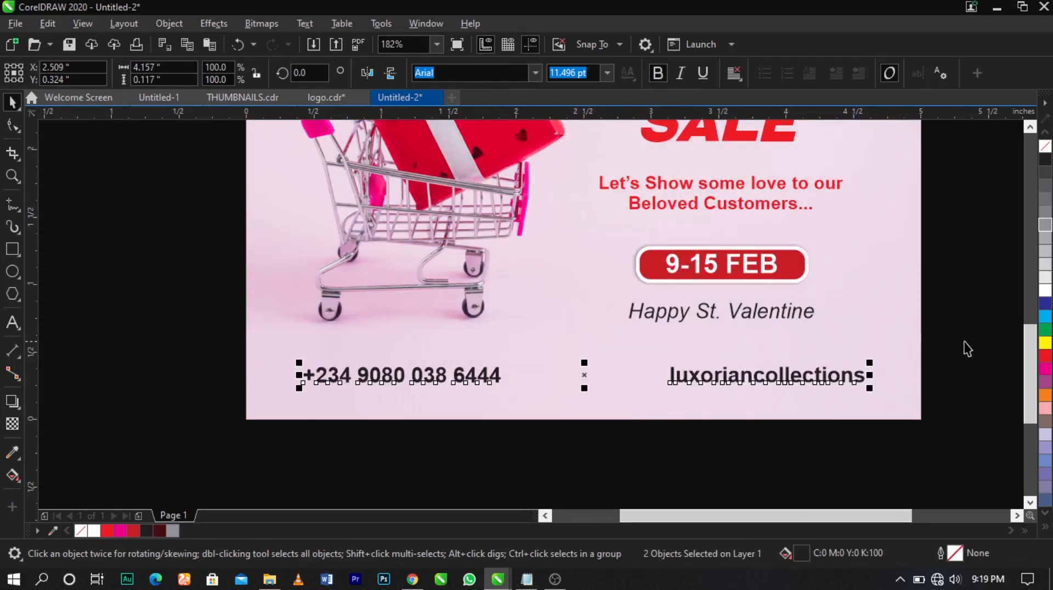
pyautogui.moveTo(870, 388); pyautogui.dragTo(812, 411)
pyautogui.click(646, 365)
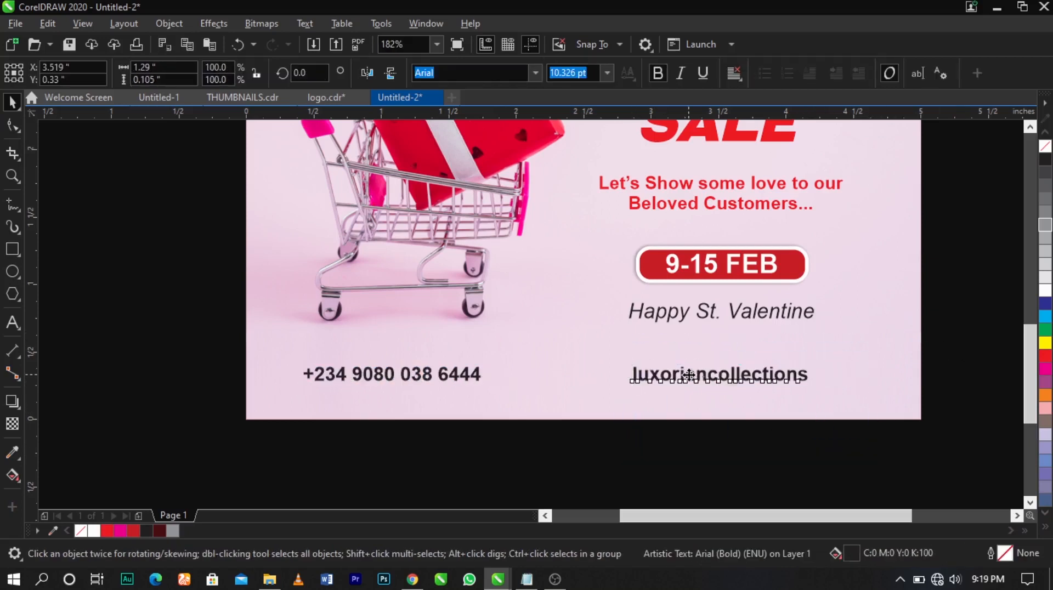
pyautogui.moveTo(646, 365); pyautogui.dragTo(695, 365)
# Step: Lower the phone number and "luxoriancollections" slightly and centre the pair horizontally on the flyer
pyautogui.keyDown('shift'); pyautogui.click(480, 378); pyautogui.keyUp('shift')
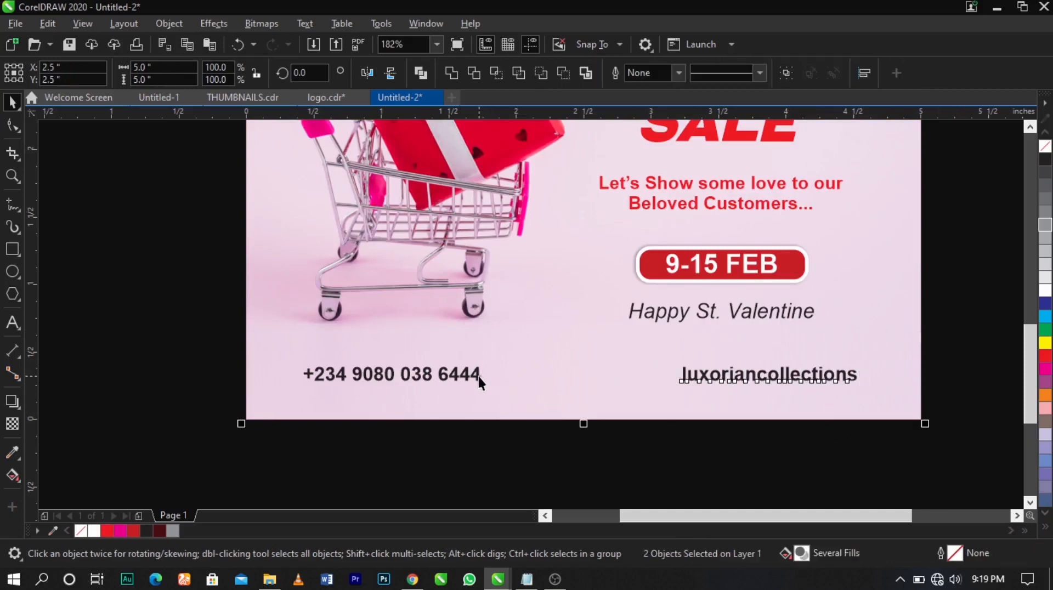
pyautogui.keyDown('shift'); pyautogui.click(478, 376); pyautogui.keyUp('shift')
pyautogui.moveTo(475, 377); pyautogui.dragTo(475, 383)
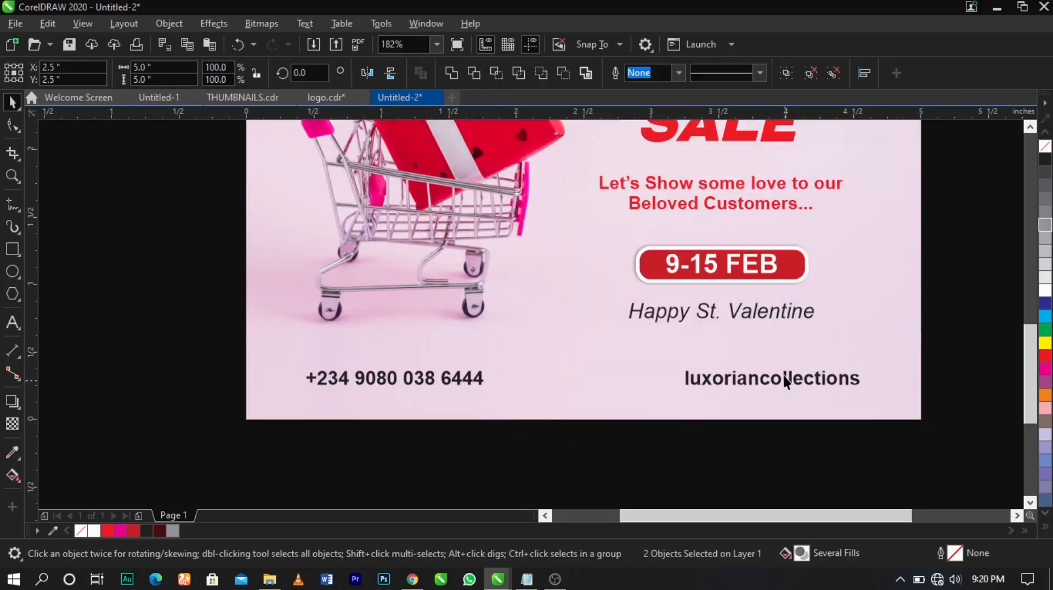
pyautogui.hotkey('ctrl', 'g')
pyautogui.click(597, 70)
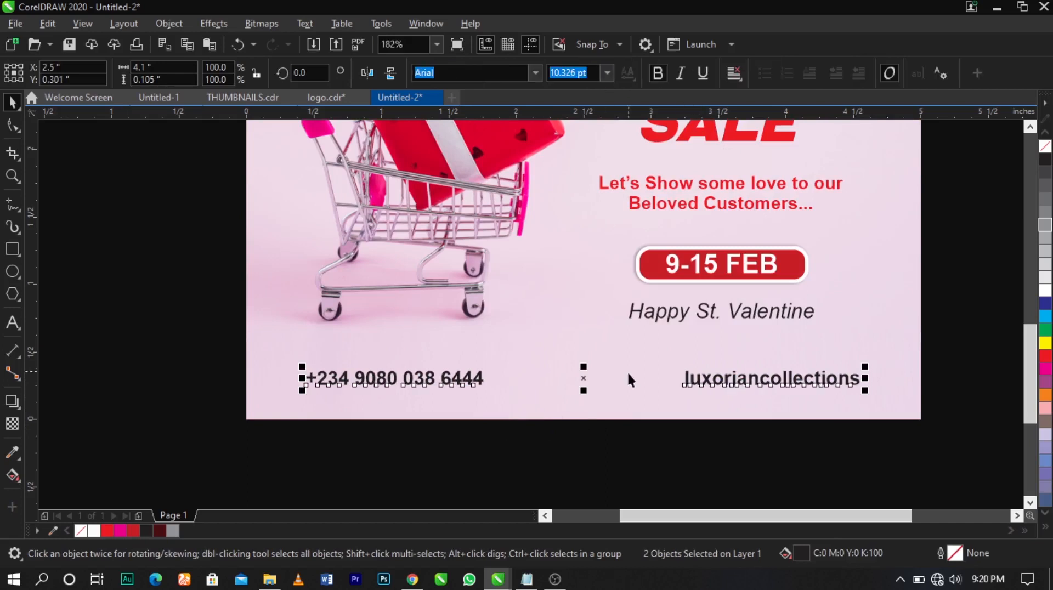
# Step: Start importing a file and browse the Documents subfolders to the FOR DESIGN icon folder
pyautogui.scroll(-3, 719, 451)
pyautogui.press('z')
pyautogui.press('space')
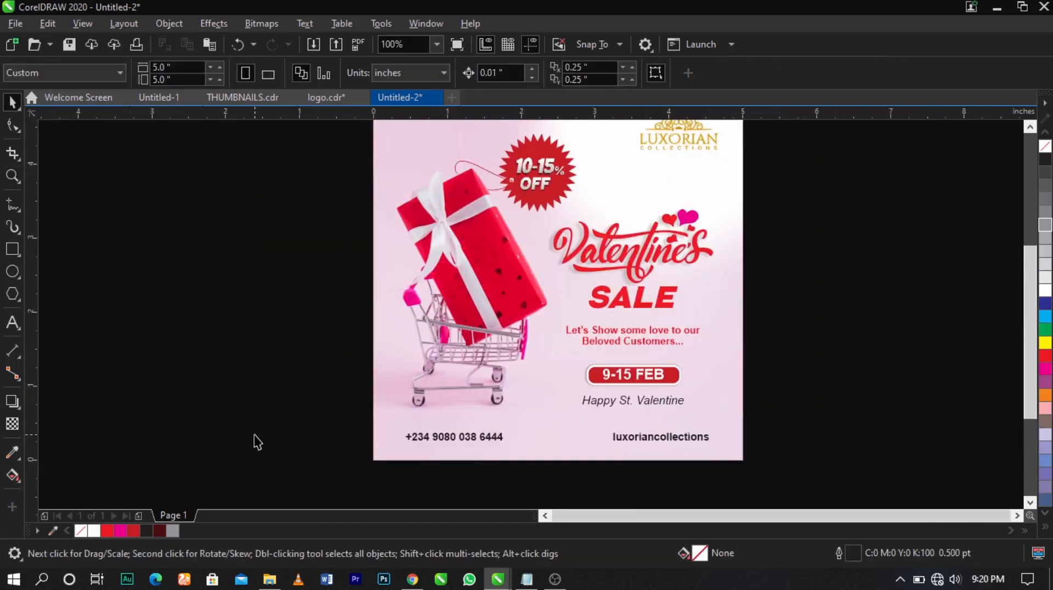
pyautogui.rightClick(253, 357)
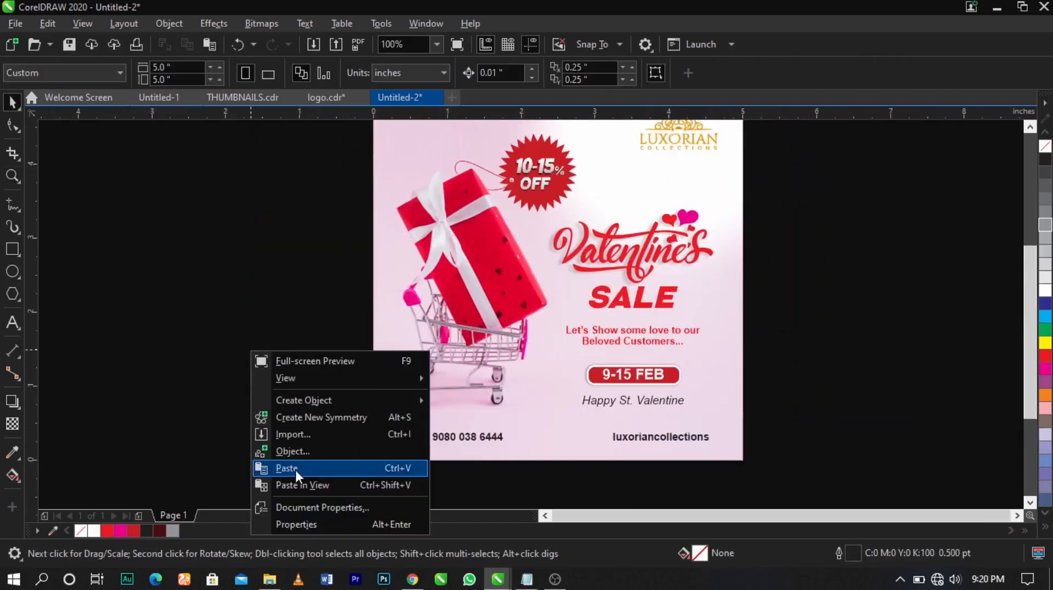
pyautogui.click(295, 437)
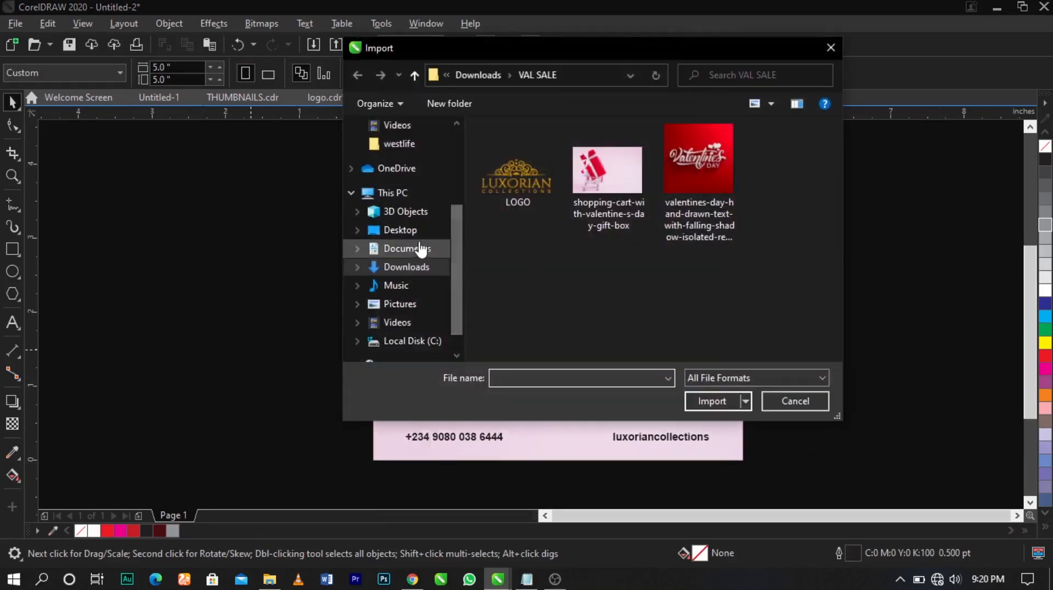
pyautogui.click(414, 250)
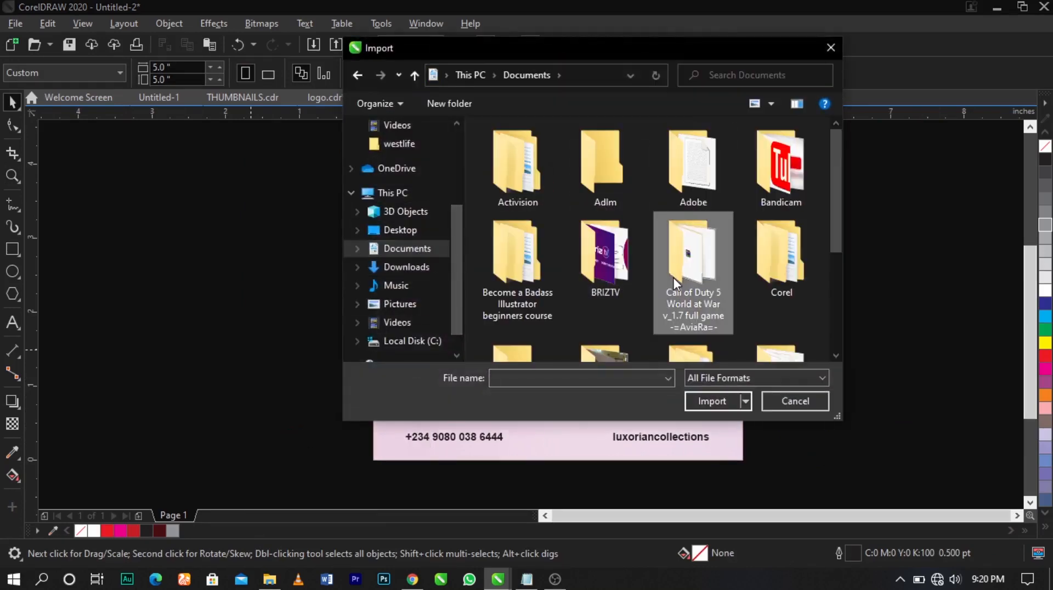
pyautogui.scroll(-3, 673, 278)
pyautogui.doubleClick(603, 301)
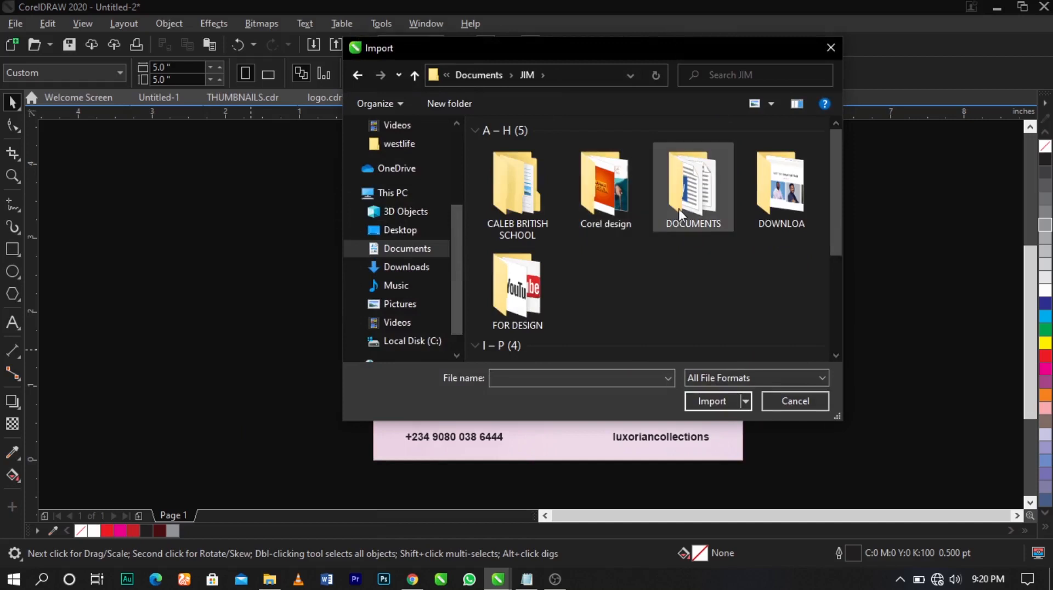
pyautogui.doubleClick(781, 214)
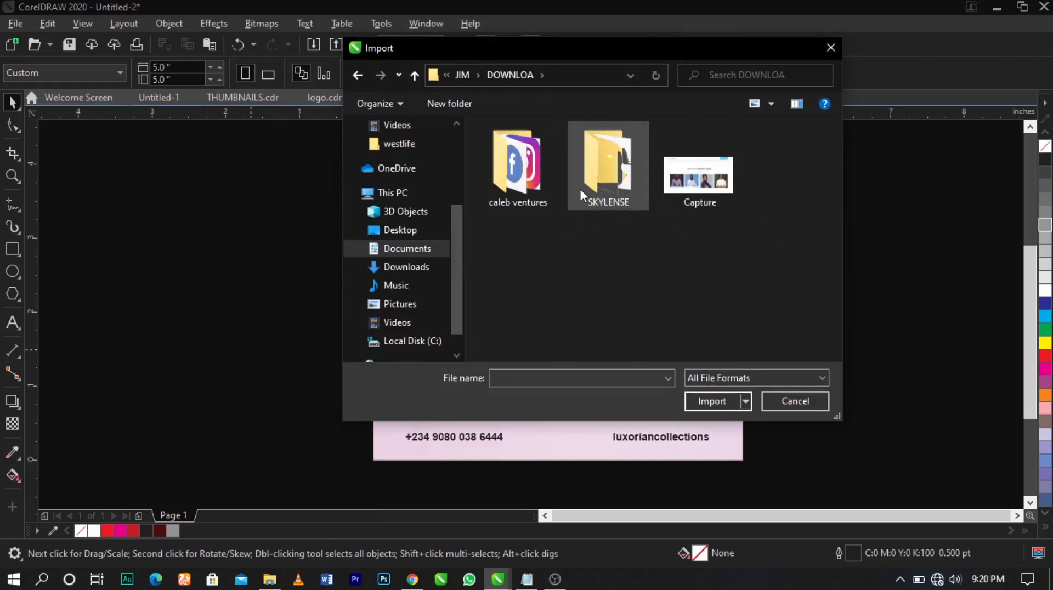
pyautogui.hotkey('alt', 'Left')
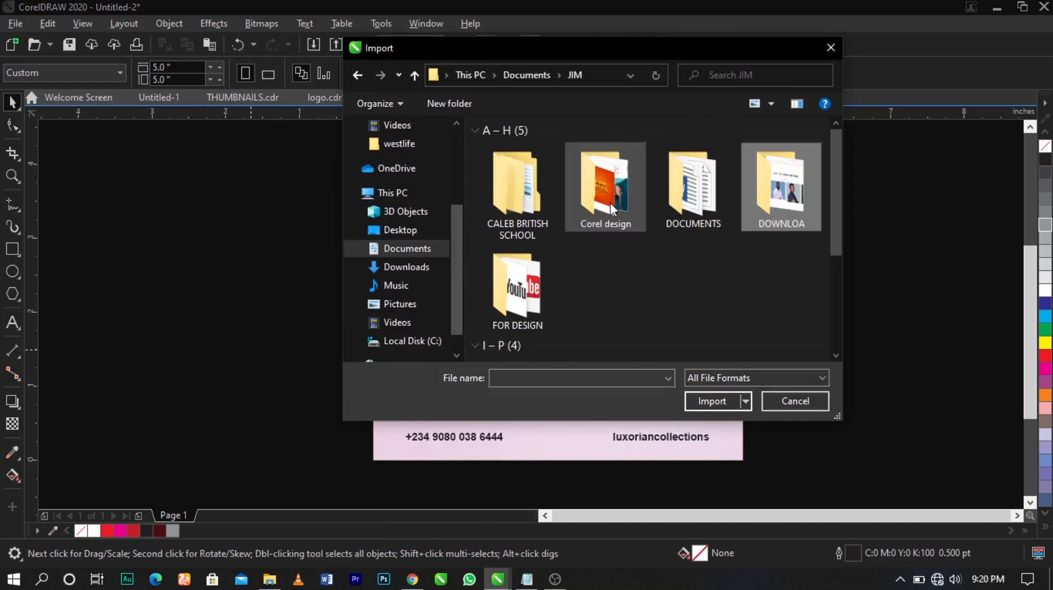
pyautogui.doubleClick(518, 285)
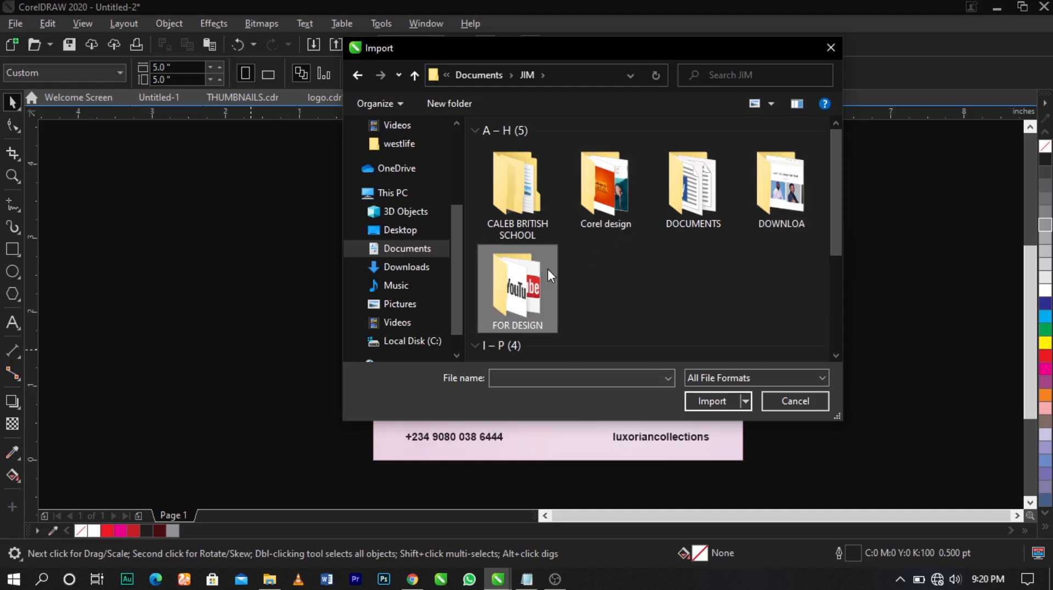
# Step: Import the Whatsapp-512 and colored gradient Instagram icons together, placing the Instagram icon about 0.73 inch wide beside the flyer
pyautogui.scroll(-2, 646, 214)
pyautogui.scroll(-5, 646, 213)
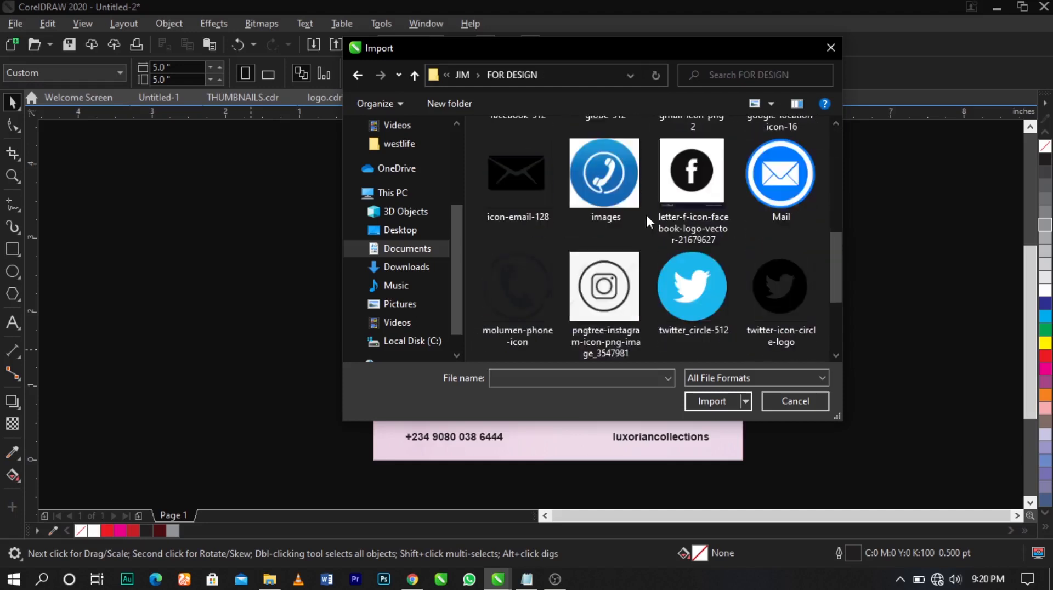
pyautogui.click(616, 299)
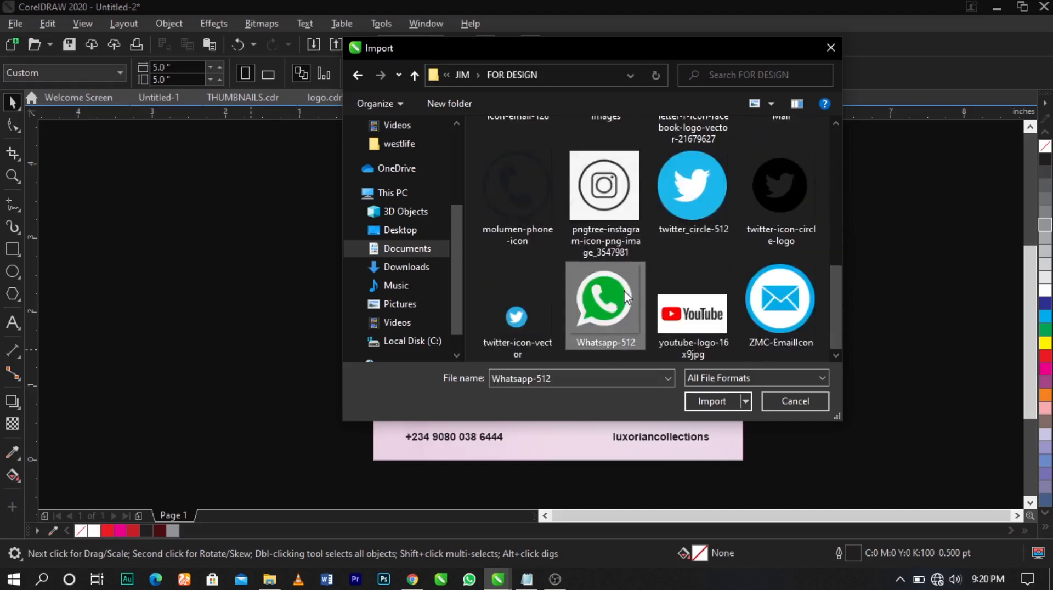
pyautogui.scroll(5, 622, 289)
pyautogui.click(744, 216)
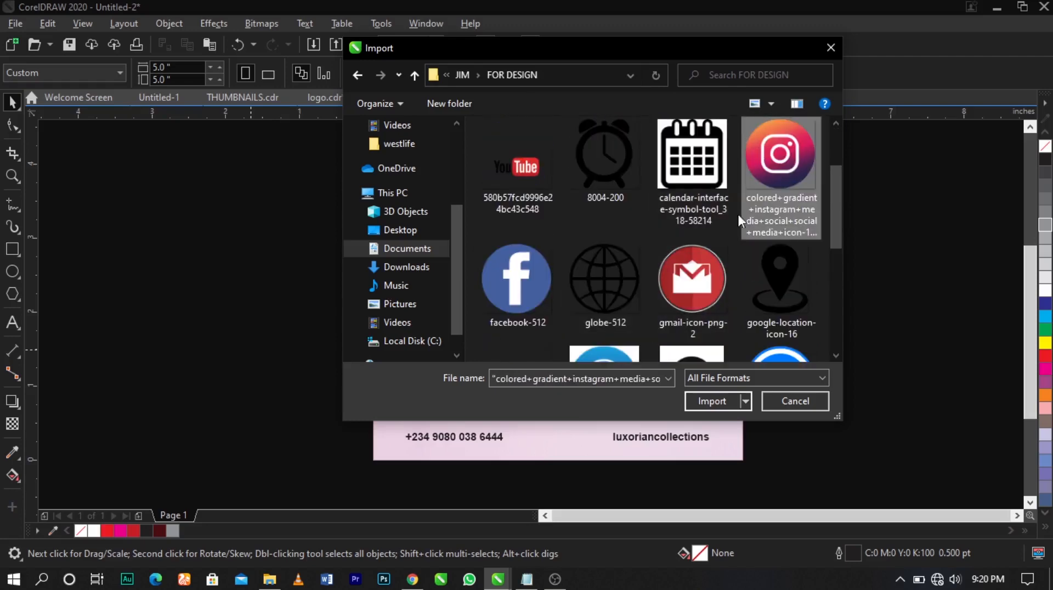
pyautogui.click(706, 401)
pyautogui.click(268, 293)
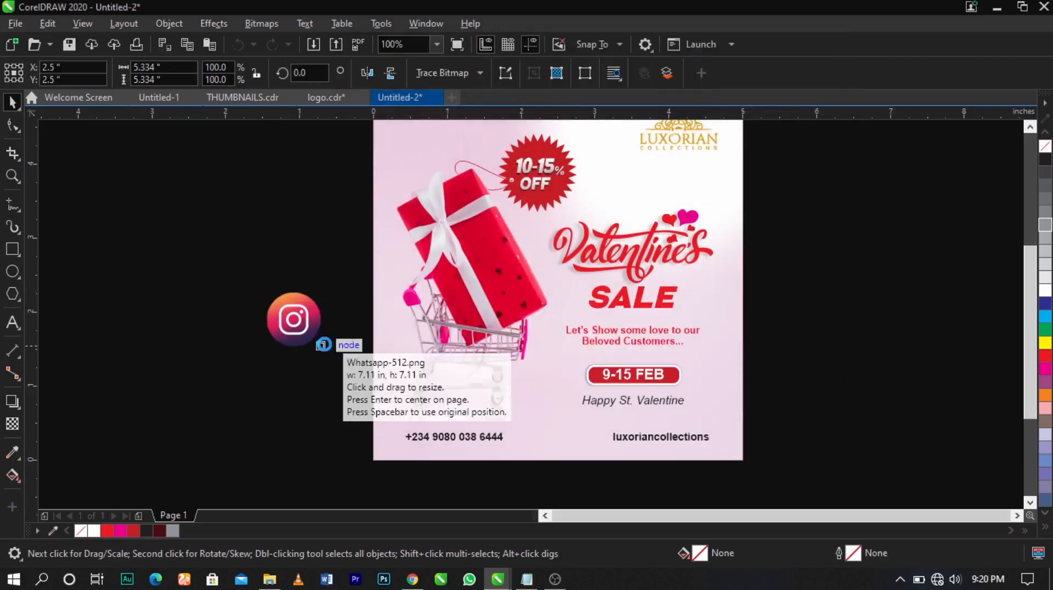
# Step: Place the WhatsApp icon at about 0.21 inch and align it just before the phone number
pyautogui.moveTo(329, 363); pyautogui.dragTo(396, 441)
pyautogui.scroll(2, 395, 442)
pyautogui.moveTo(465, 351); pyautogui.dragTo(432, 421)
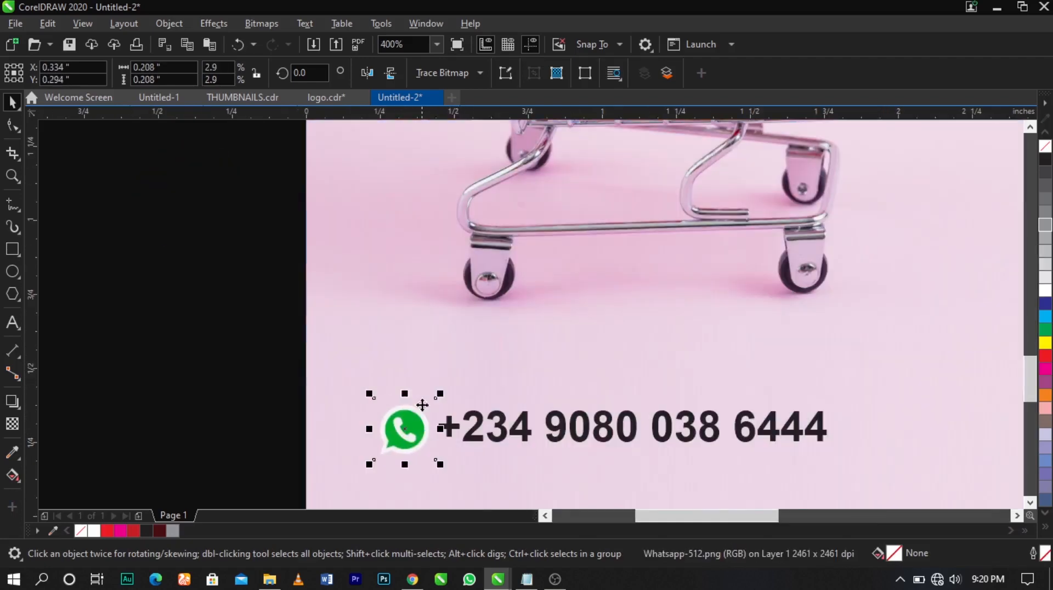
pyautogui.scroll(2, 409, 439)
pyautogui.moveTo(428, 346); pyautogui.dragTo(425, 308)
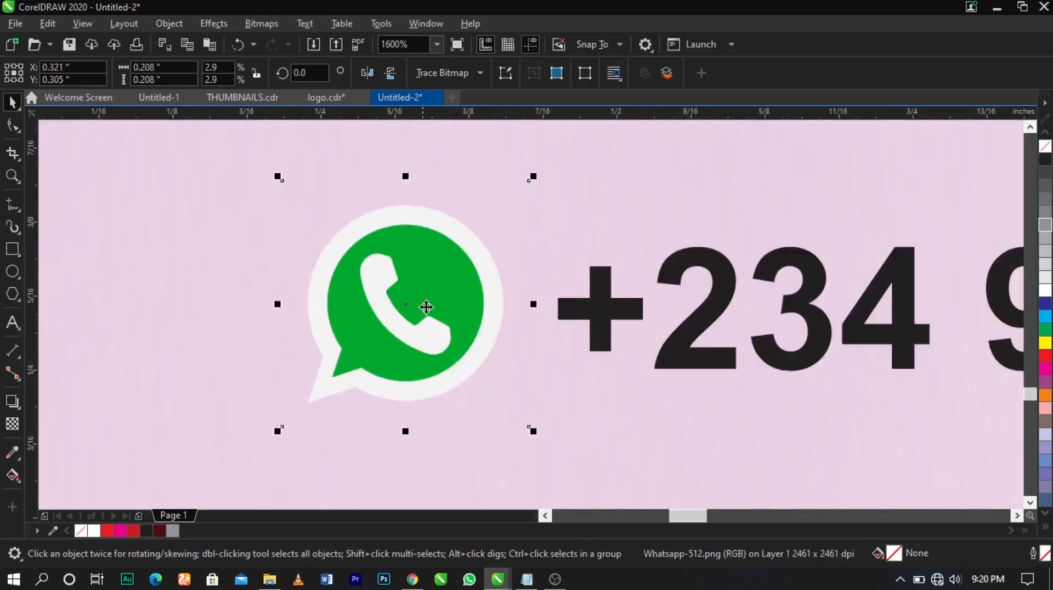
# Step: Move the Instagram icon to "luxoriancollections", scale it down to the text's height and fit it just before the handle
pyautogui.scroll(-2, 425, 301)
pyautogui.scroll(-3, 425, 298)
pyautogui.click(629, 295)
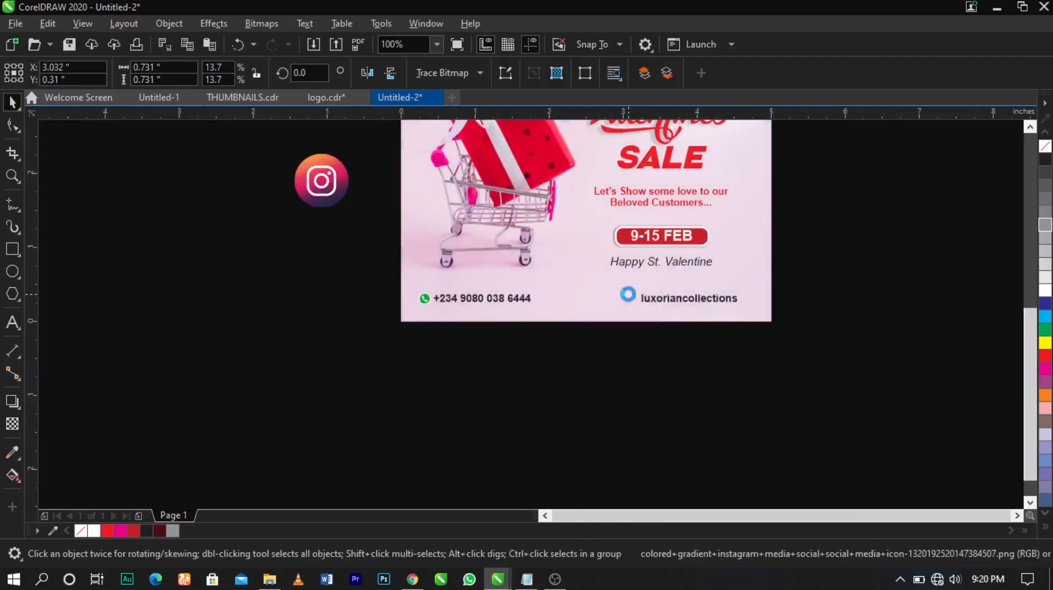
pyautogui.scroll(4, 629, 295)
pyautogui.scroll(2, 726, 272)
pyautogui.scroll(-3, 798, 185)
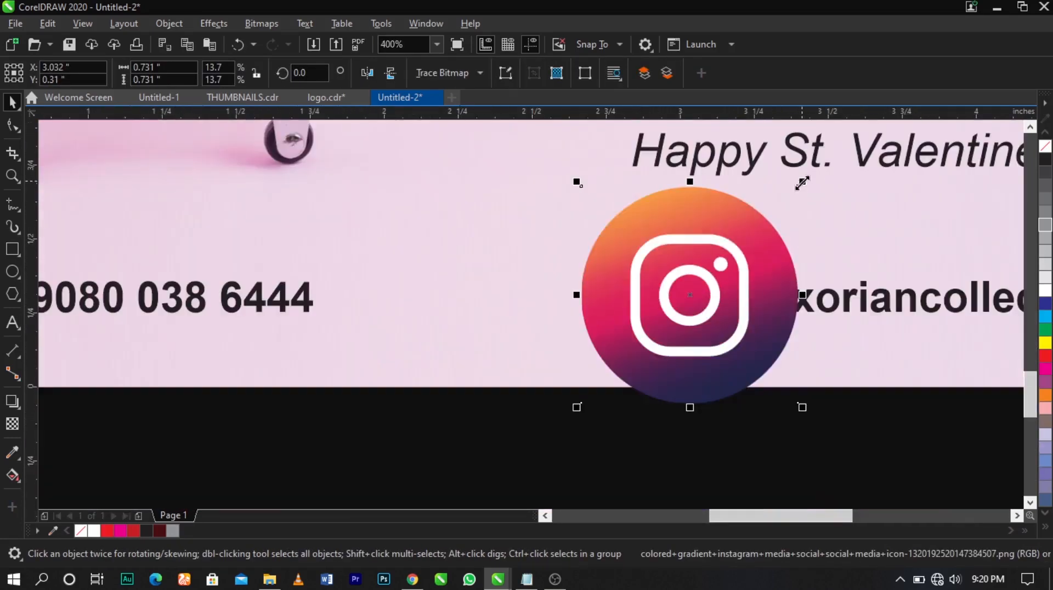
pyautogui.moveTo(802, 182); pyautogui.dragTo(722, 263)
pyautogui.scroll(2, 705, 299)
pyautogui.moveTo(707, 305); pyautogui.dragTo(799, 294)
# Step: Group both contact texts with their icons and centre the group horizontally on the flyer
pyautogui.scroll(-2, 650, 244)
pyautogui.click(206, 338)
pyautogui.moveTo(176, 342); pyautogui.dragTo(908, 236)
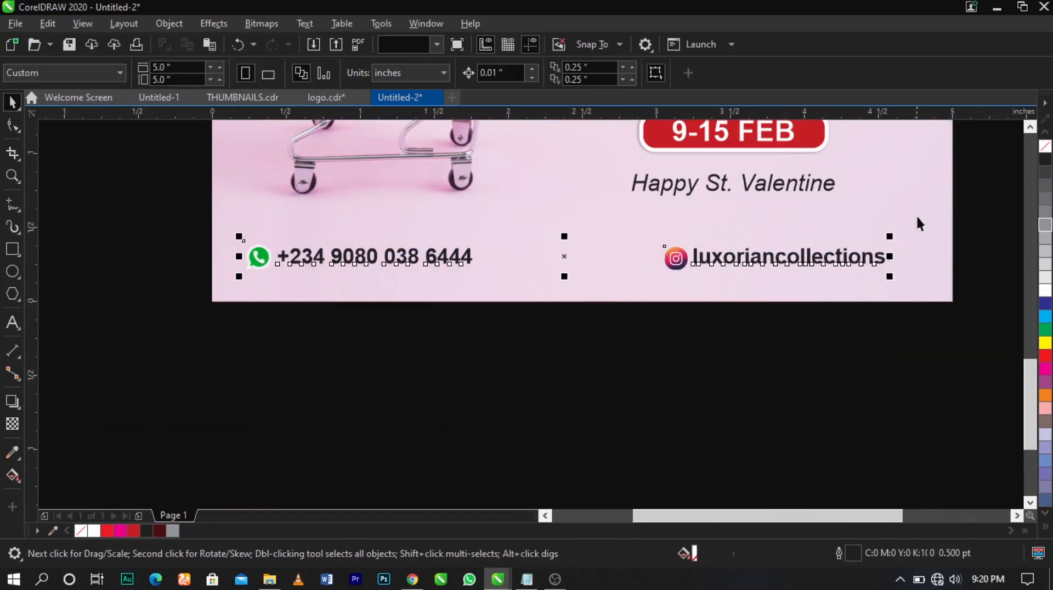
pyautogui.hotkey('ctrl', 'g')
pyautogui.click(935, 315)
# Step: Show the whole page and check the finished flyer in full-screen preview
pyautogui.hotkey('shift', 'F4')
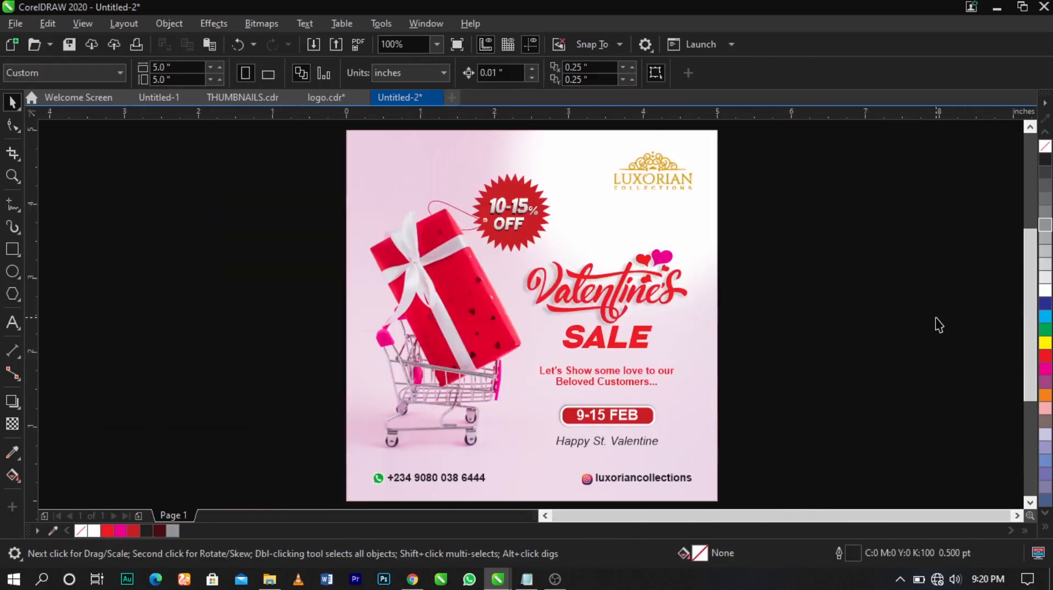
pyautogui.press('F9')
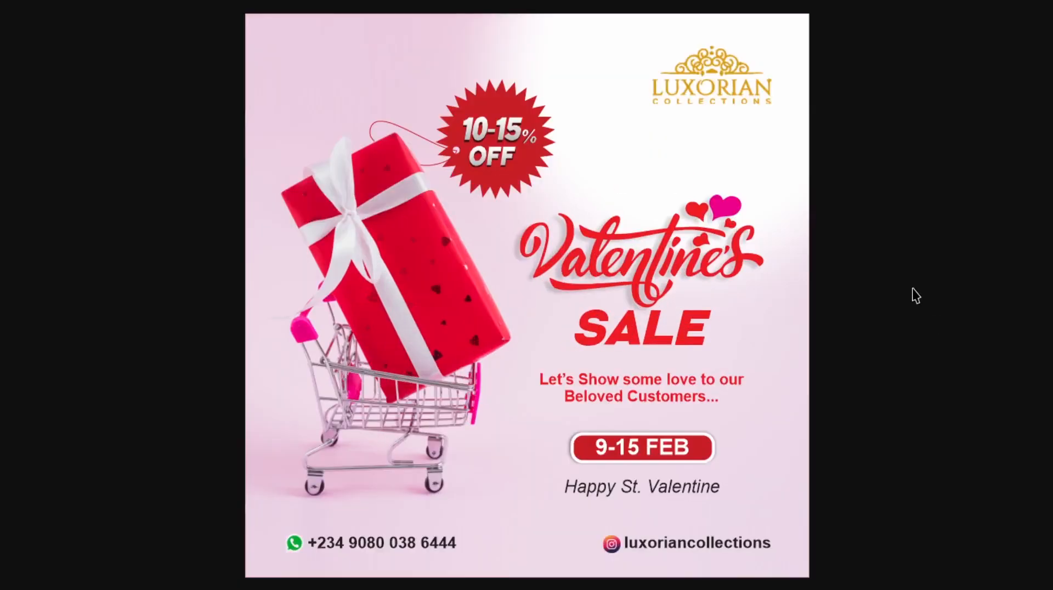